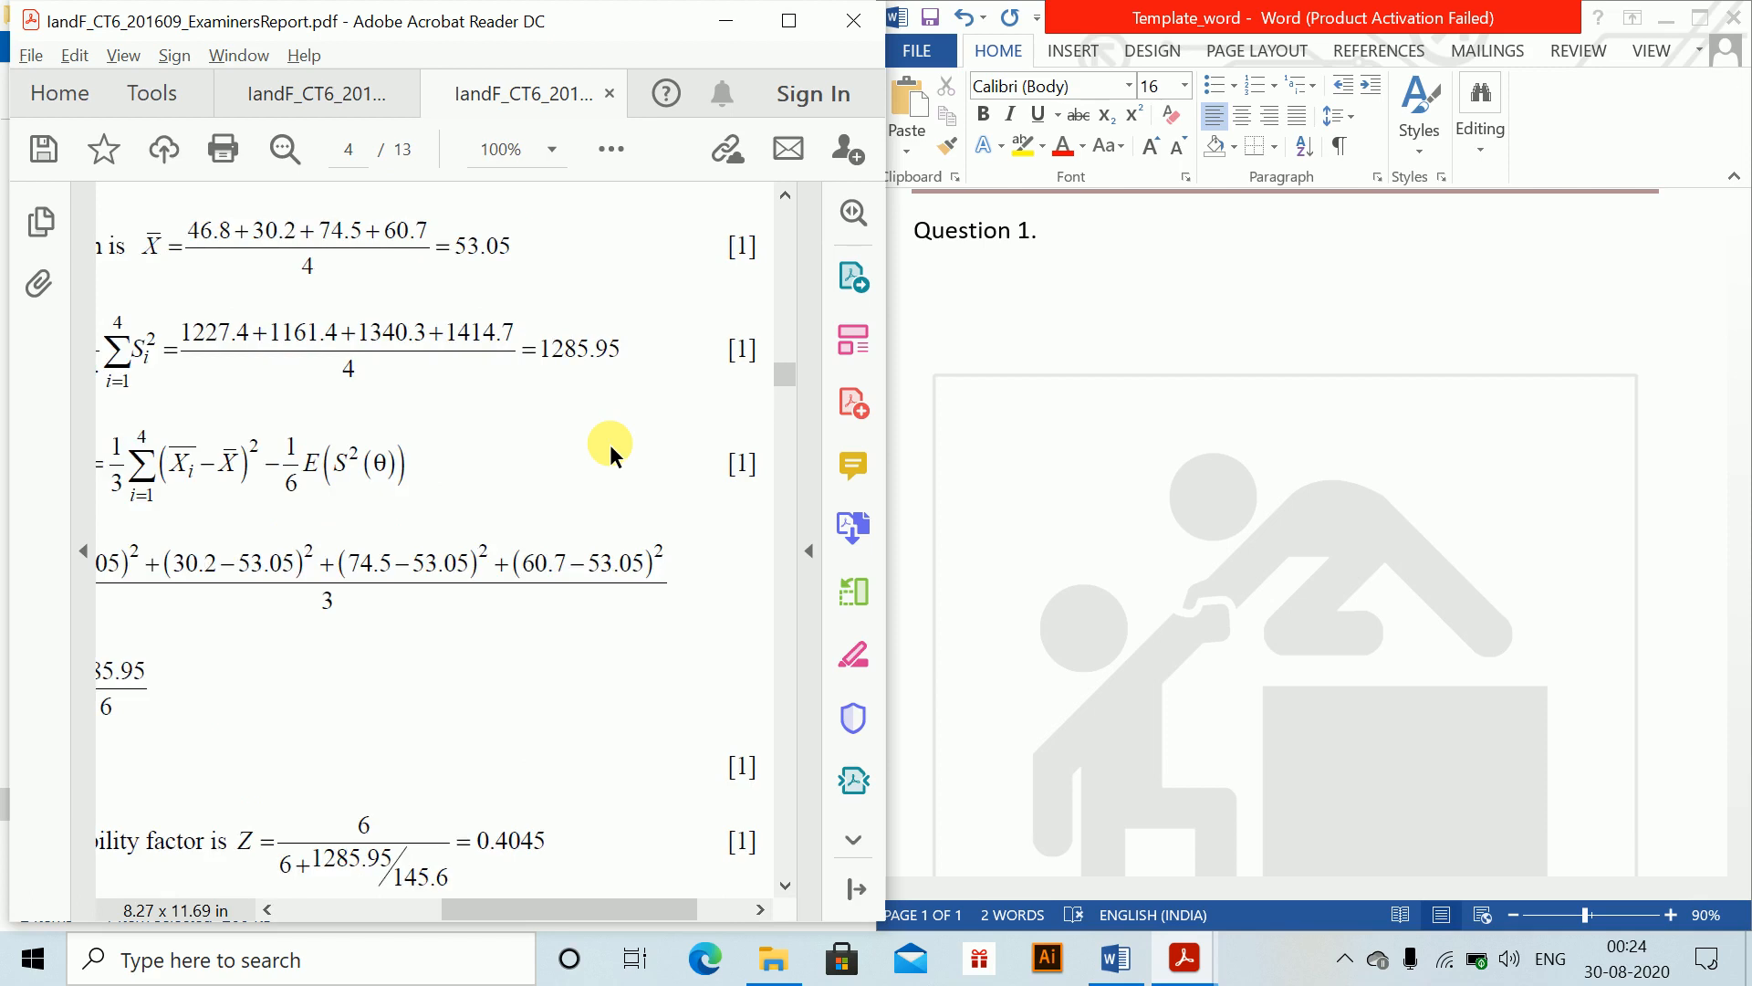
Step: Add the line "Overall mean" below the "Question 1." heading in the Word document
{"action": "scroll", "coordinate": [610, 445], "scroll_direction": "down", "scroll_amount": 1}
{"action": "left_click", "coordinate": [1053, 325]}
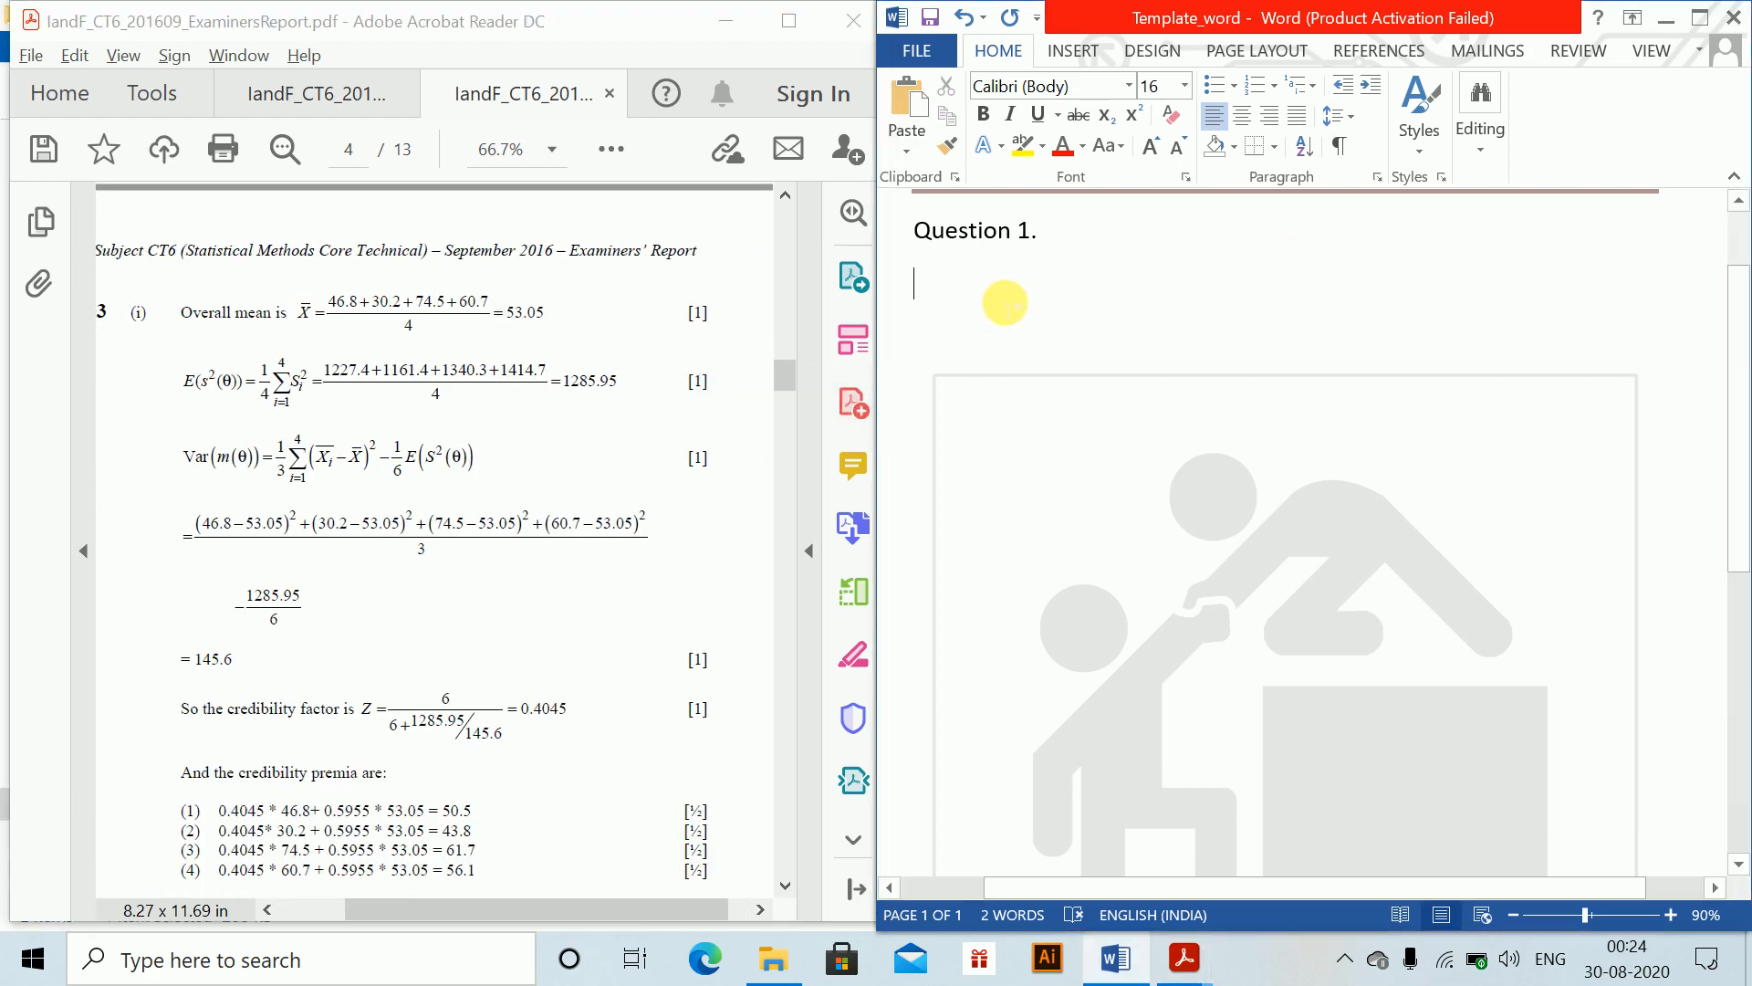
{"action": "type", "text": "Overall mean"}
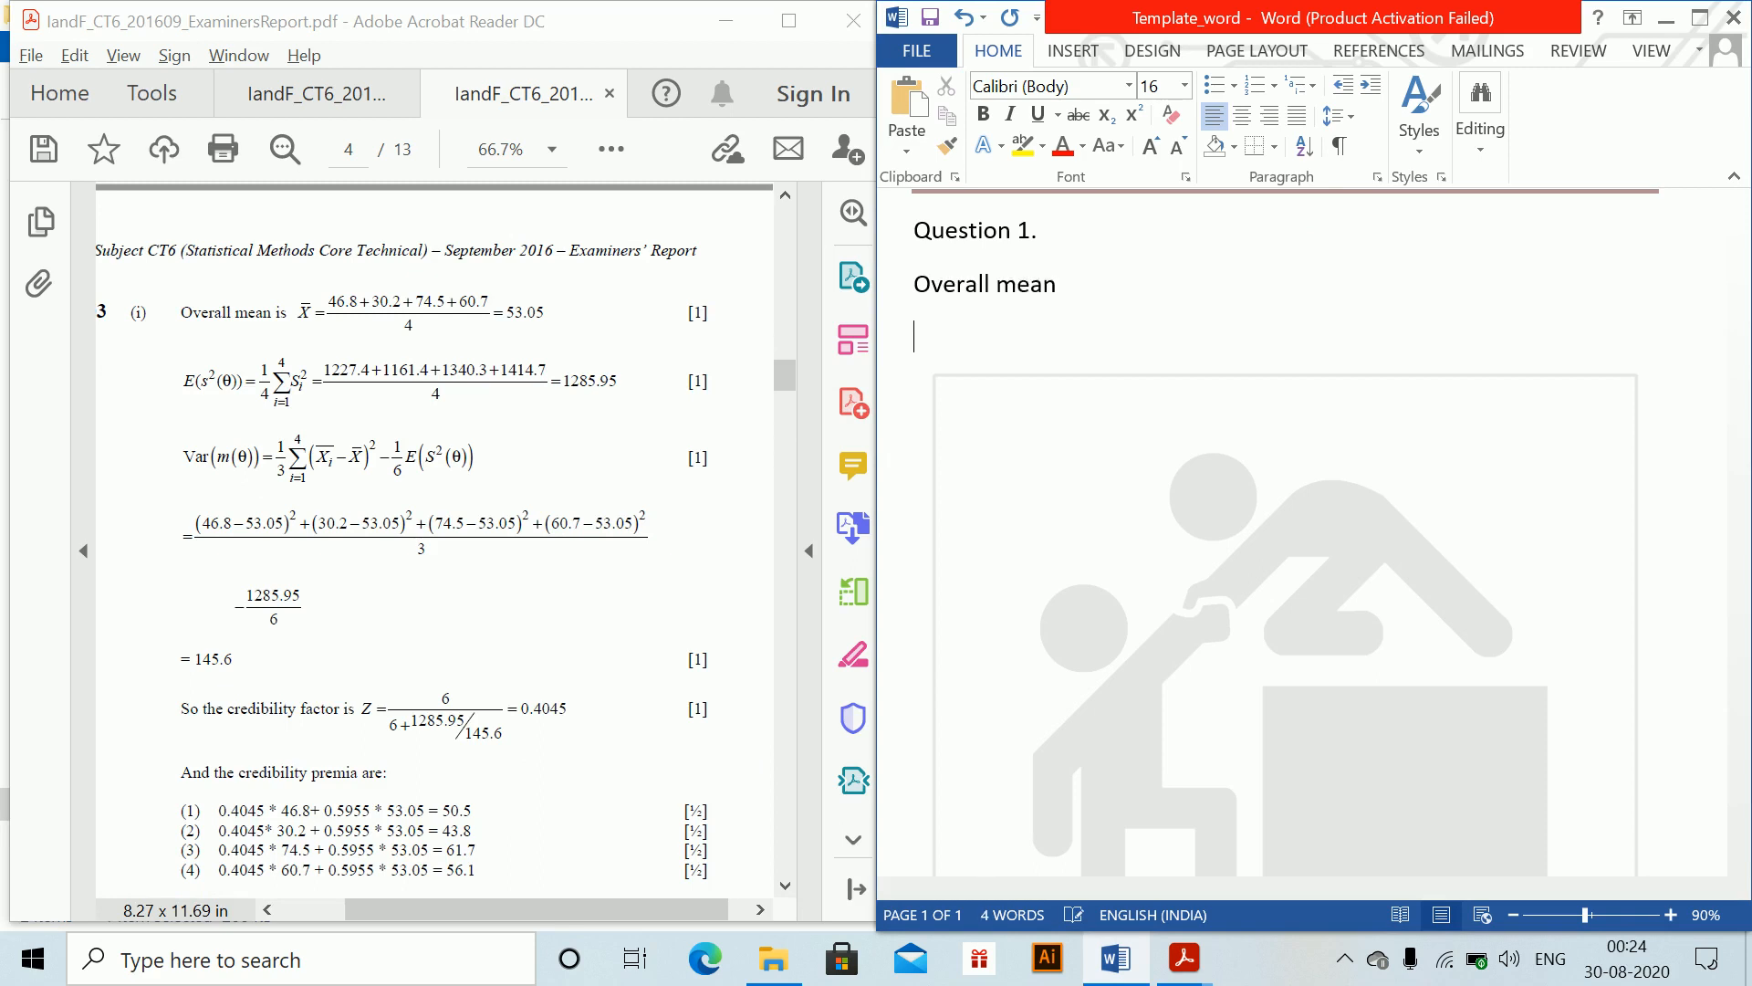
Step: Insert the equation X̄ = (46.8 + 30.2 + 74.5 + 60.7)/4 = 53.05, with the sum as a fraction, below "Overall mean"
{"action": "key", "text": "alt+equal"}
{"action": "type", "text": "X"}
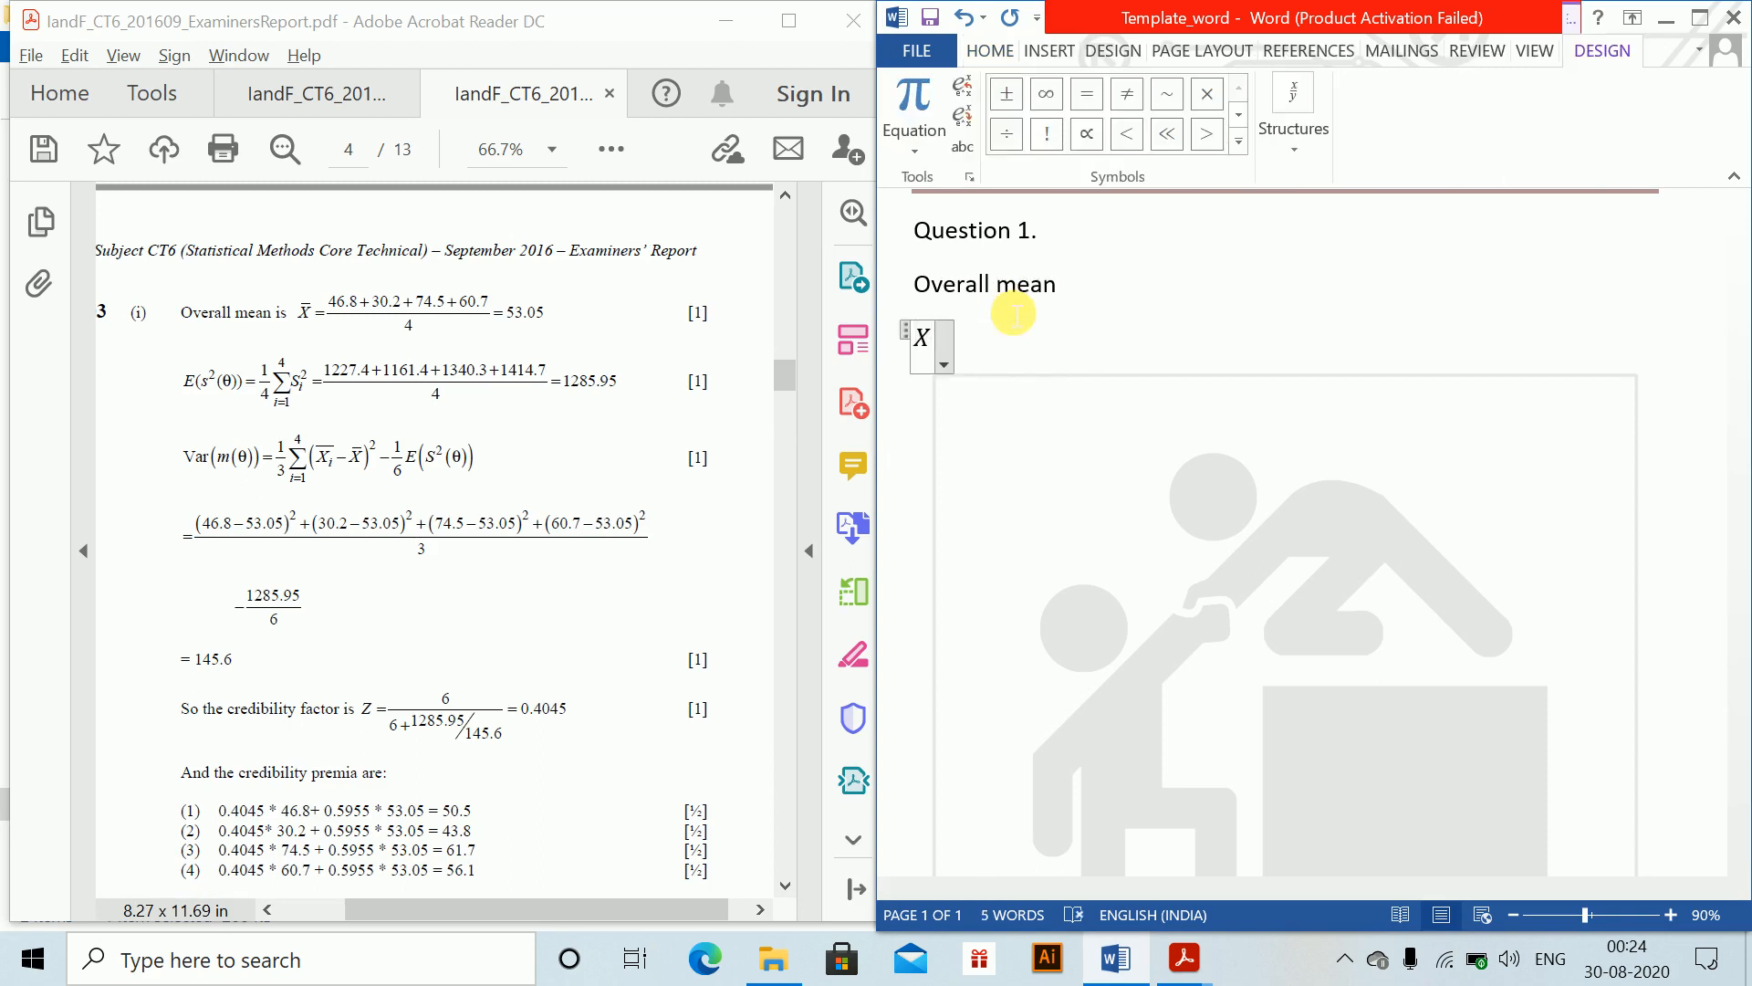
{"action": "type", "text": "\bar ="}
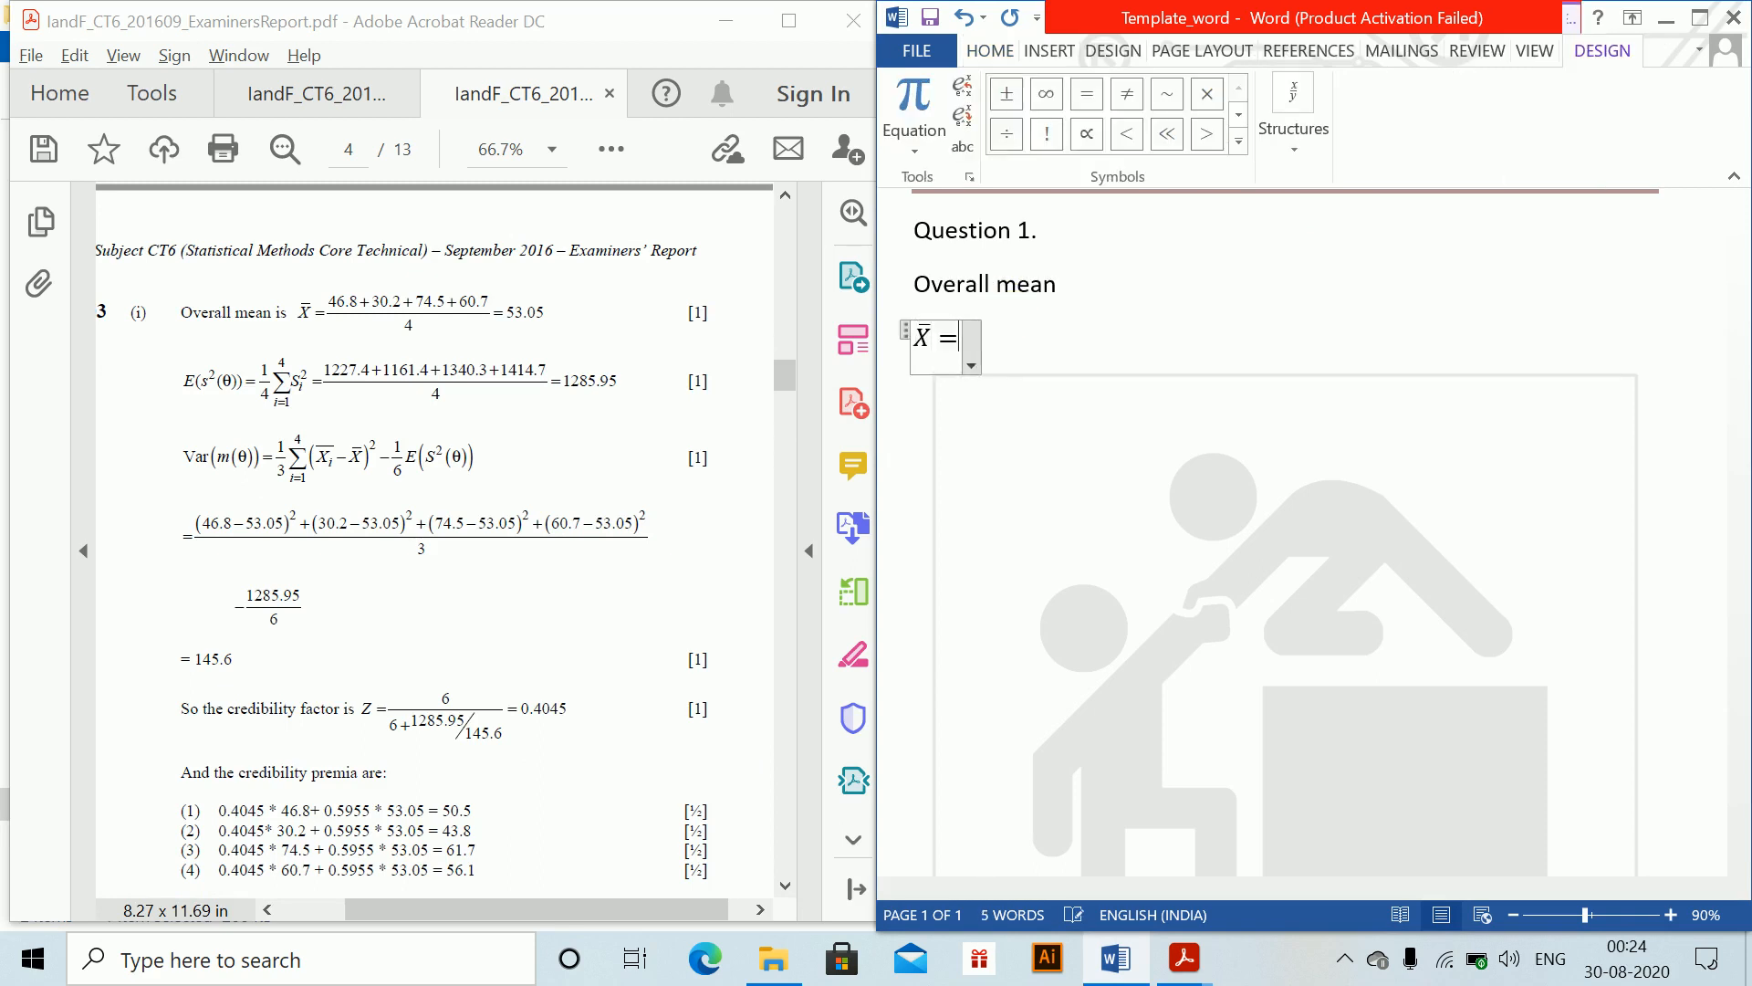
{"action": "type", "text": "(46"}
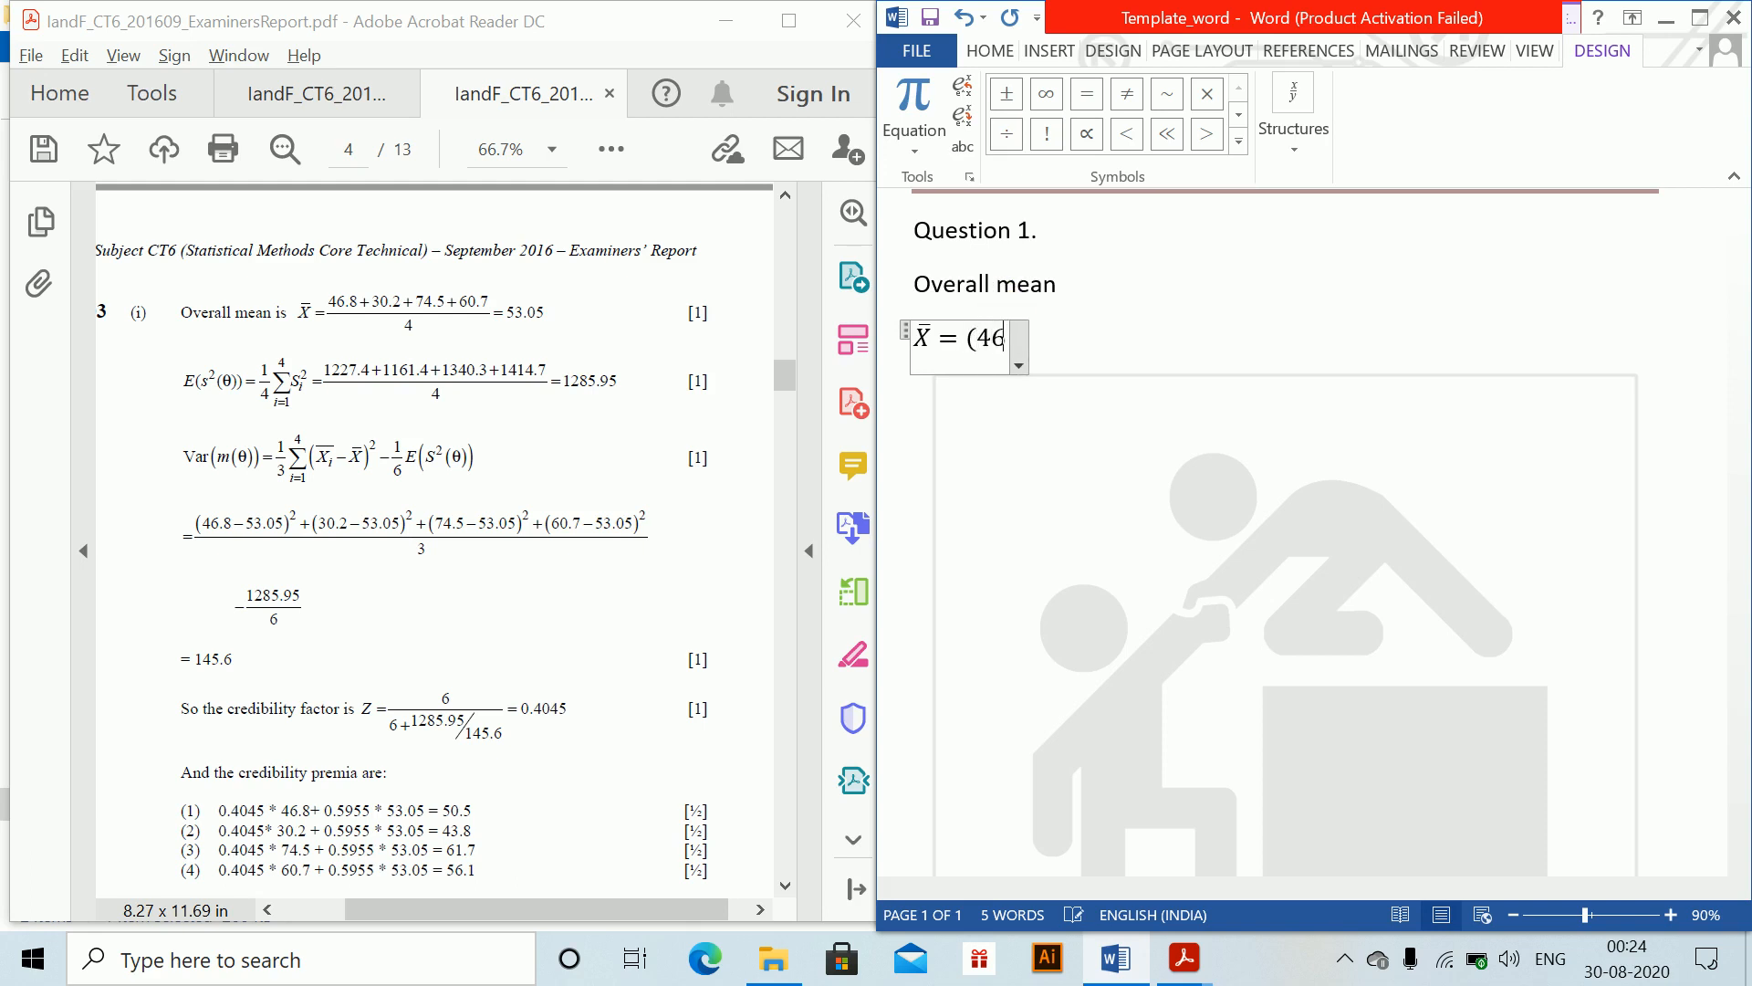
{"action": "type", "text": ".8+"}
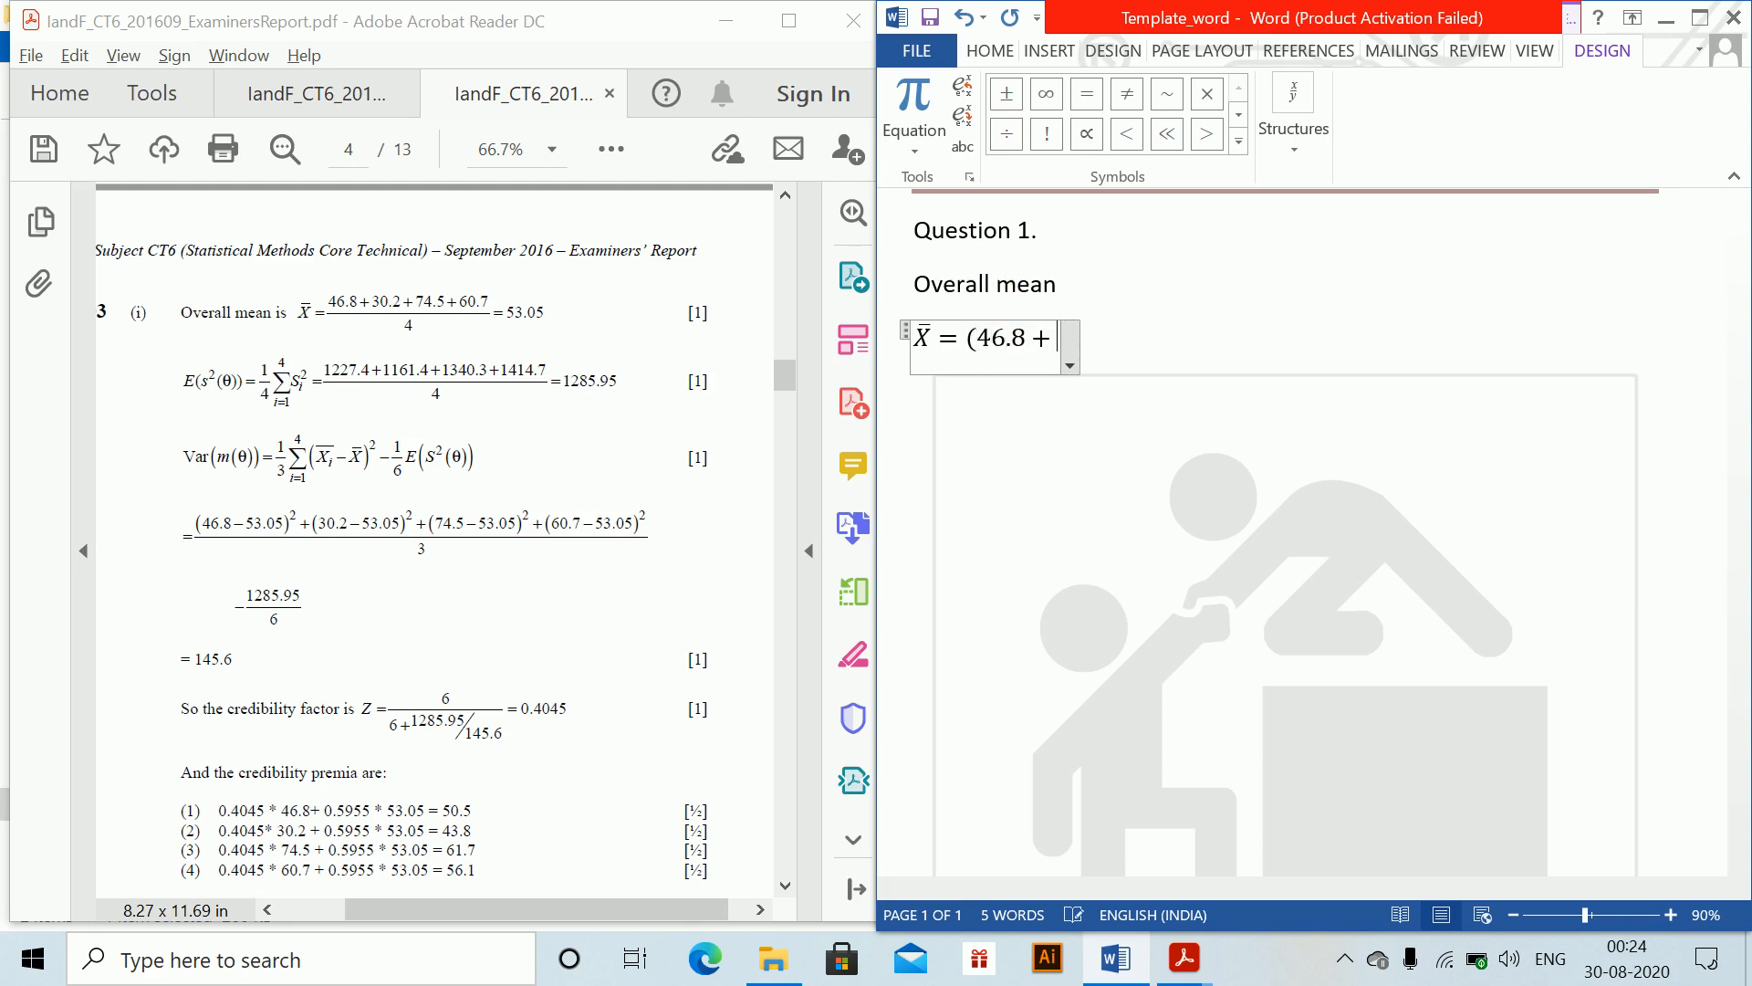
{"action": "type", "text": "30.2 "}
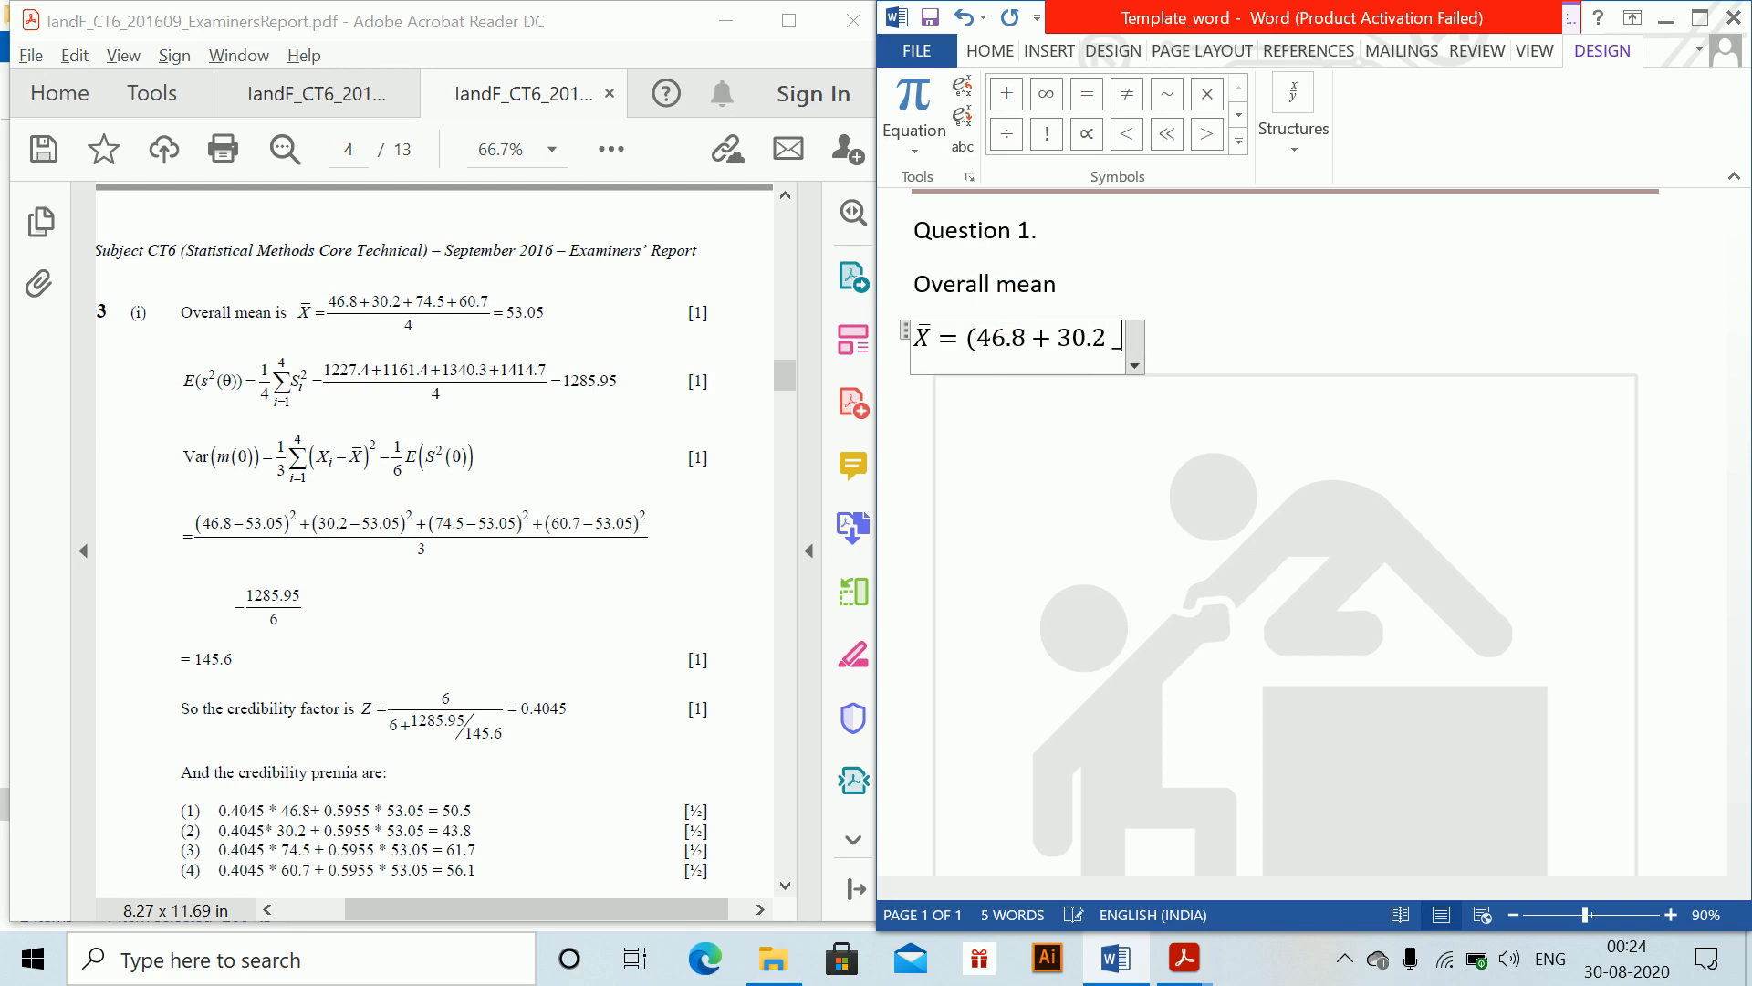
{"action": "type", "text": "+74."}
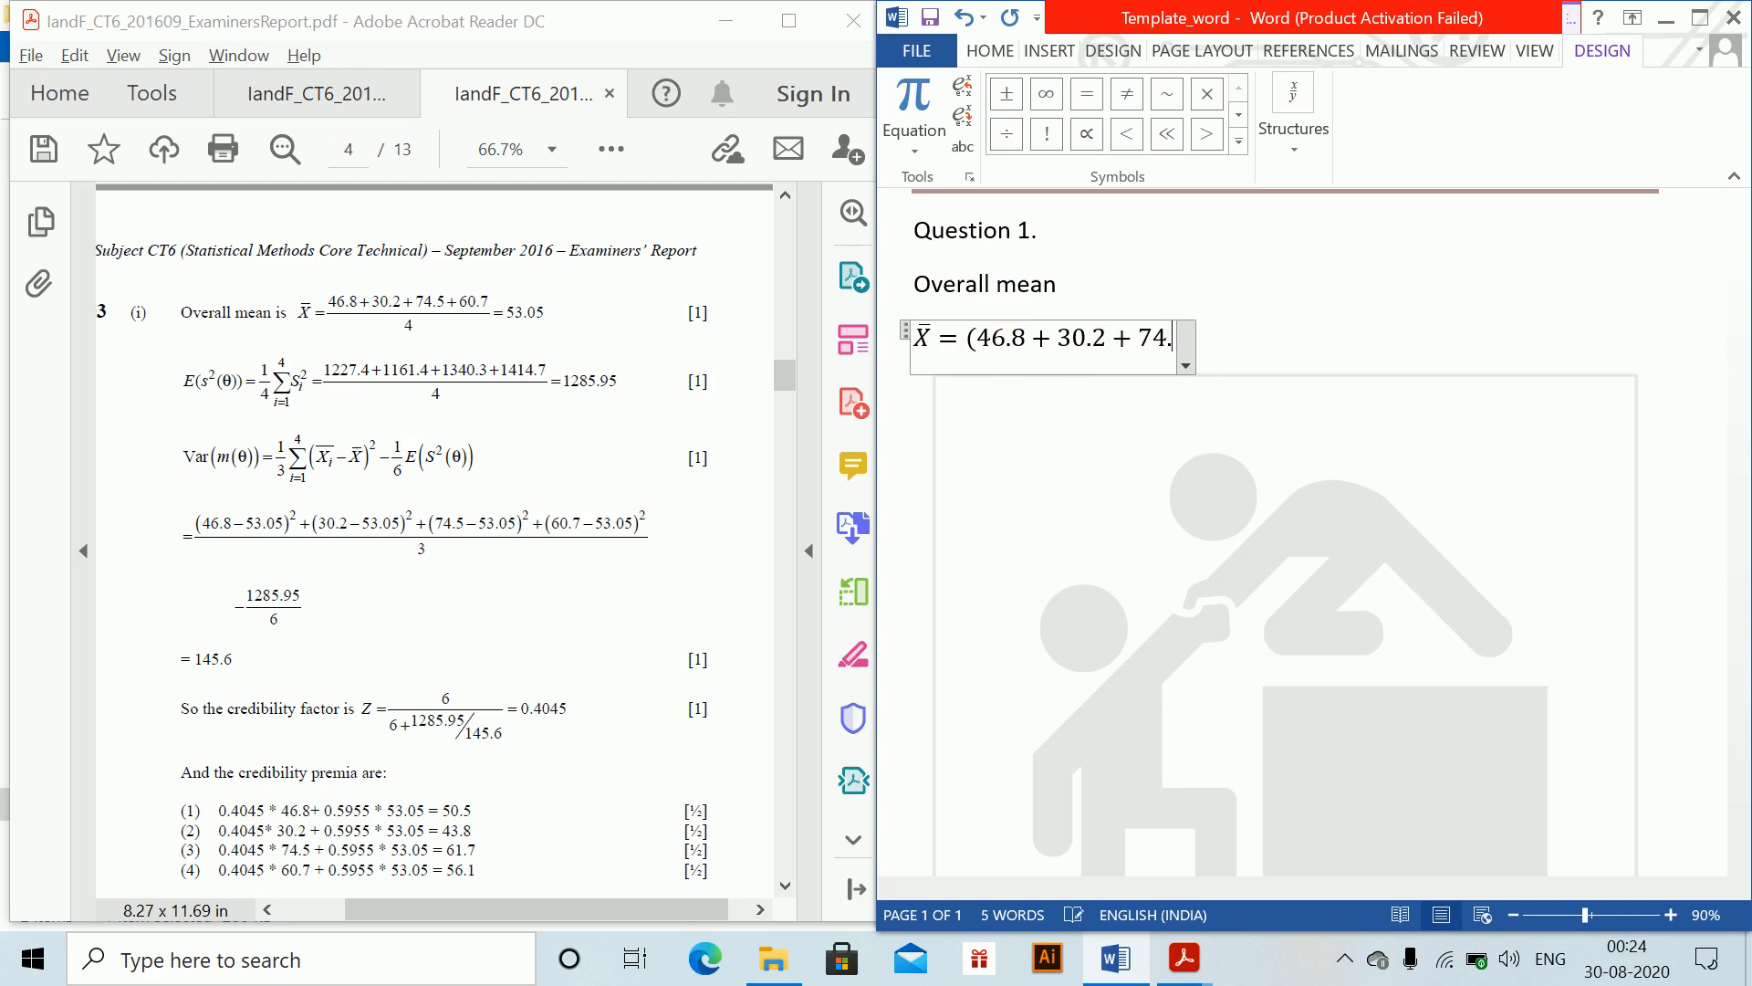
{"action": "type", "text": "5+6"}
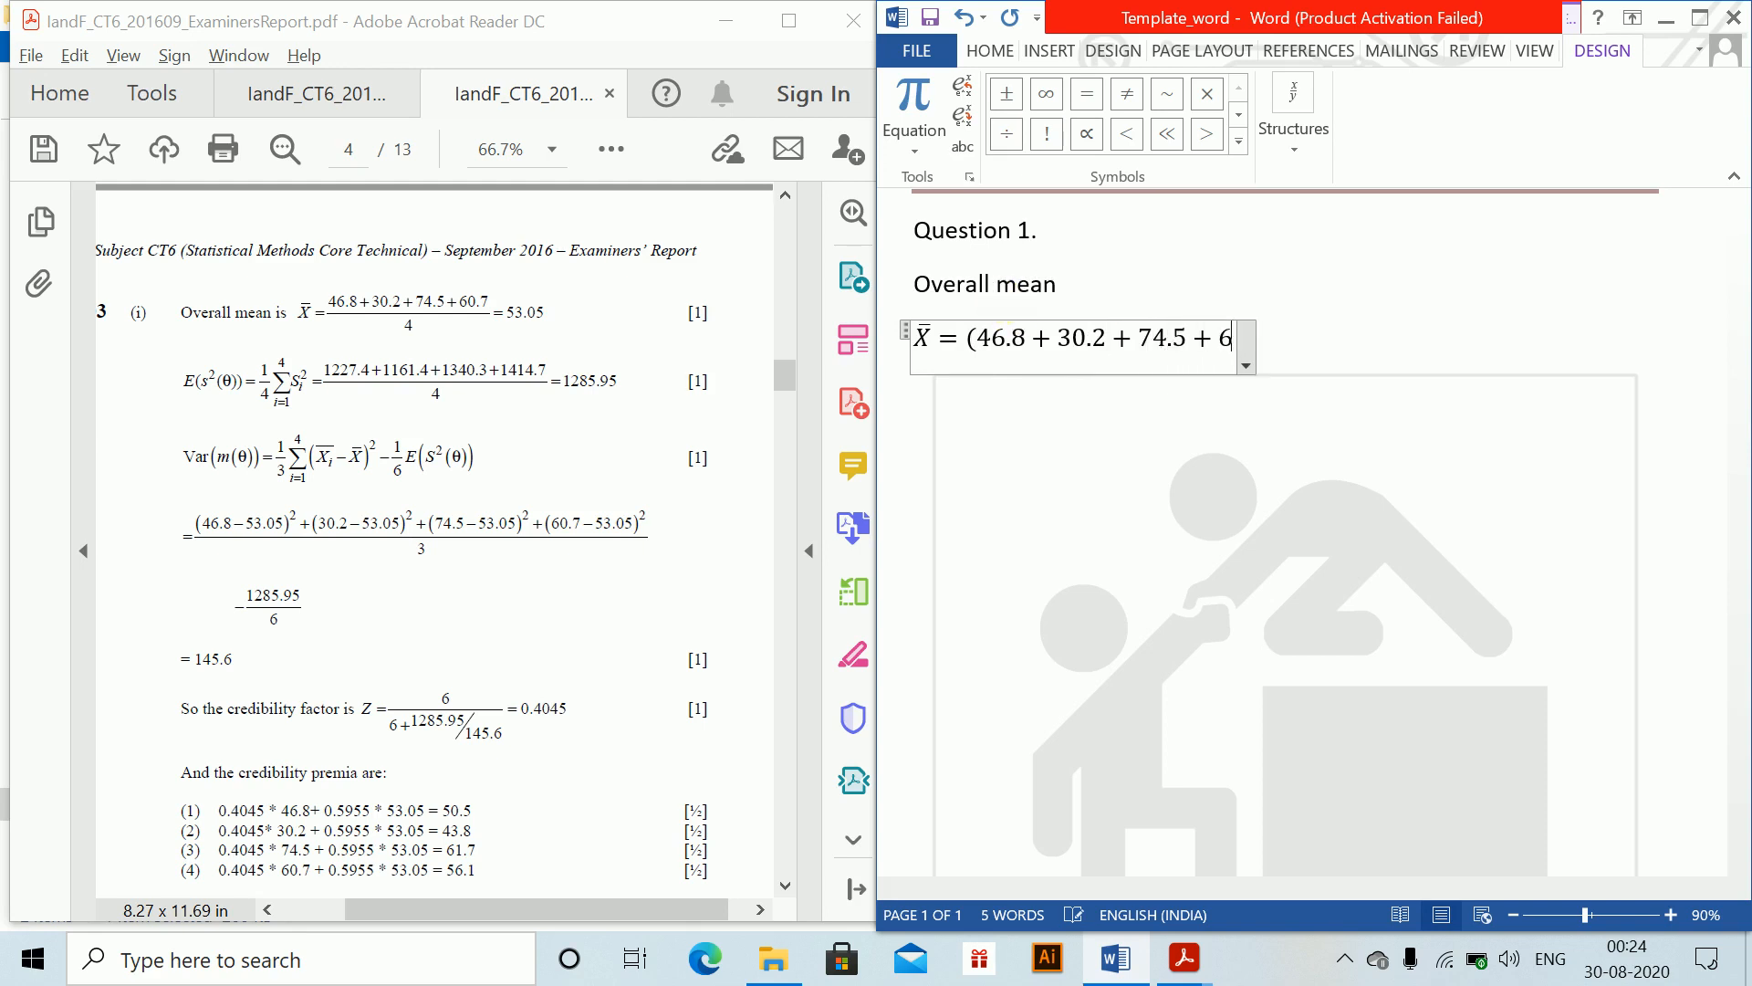
{"action": "type", "text": "0.7)"}
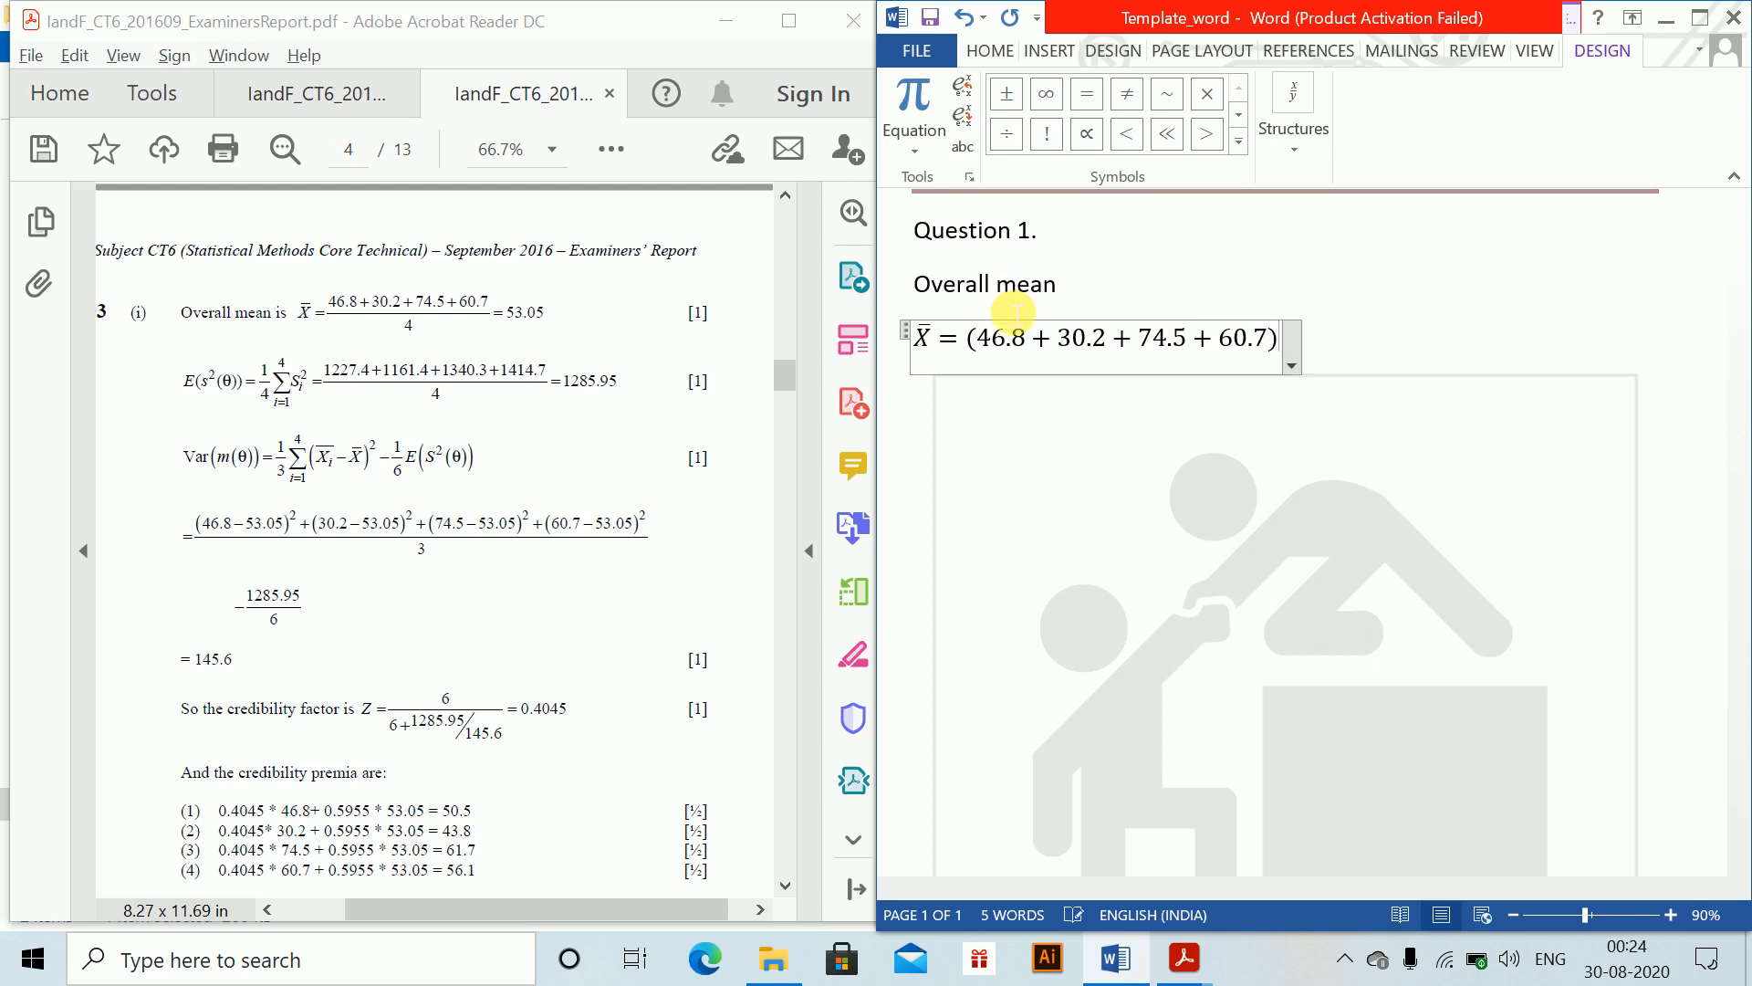
{"action": "type", "text": "/4="}
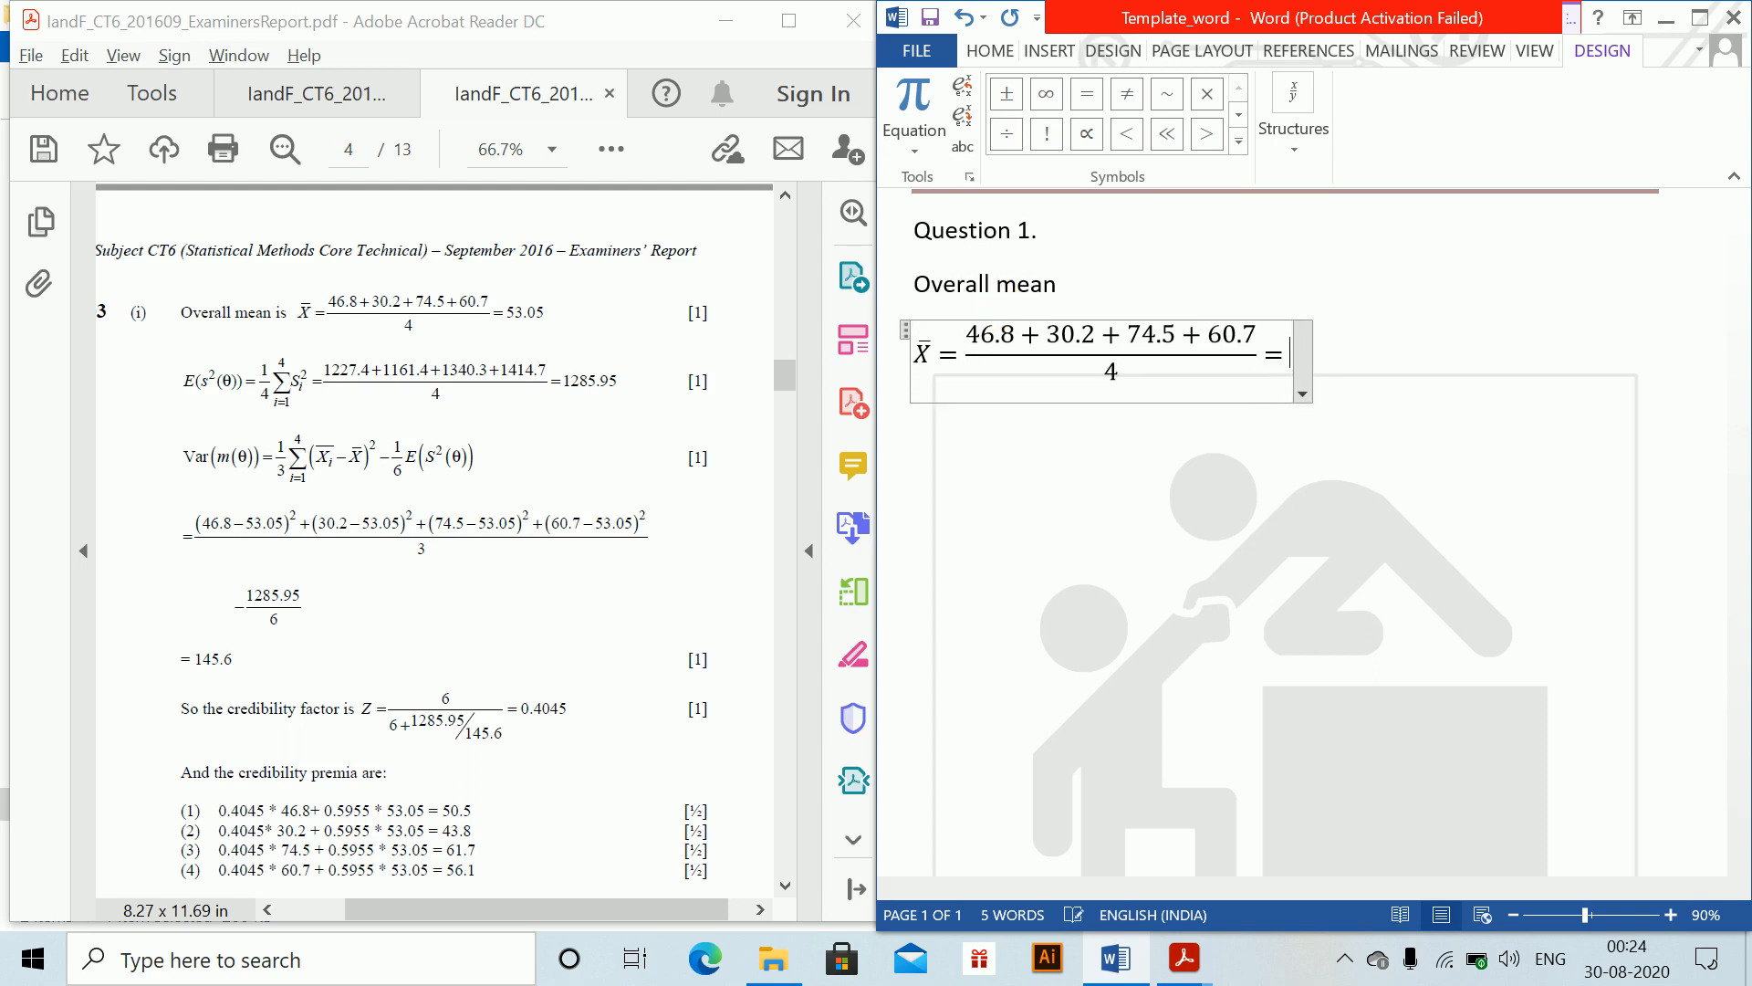
{"action": "type", "text": "53.05"}
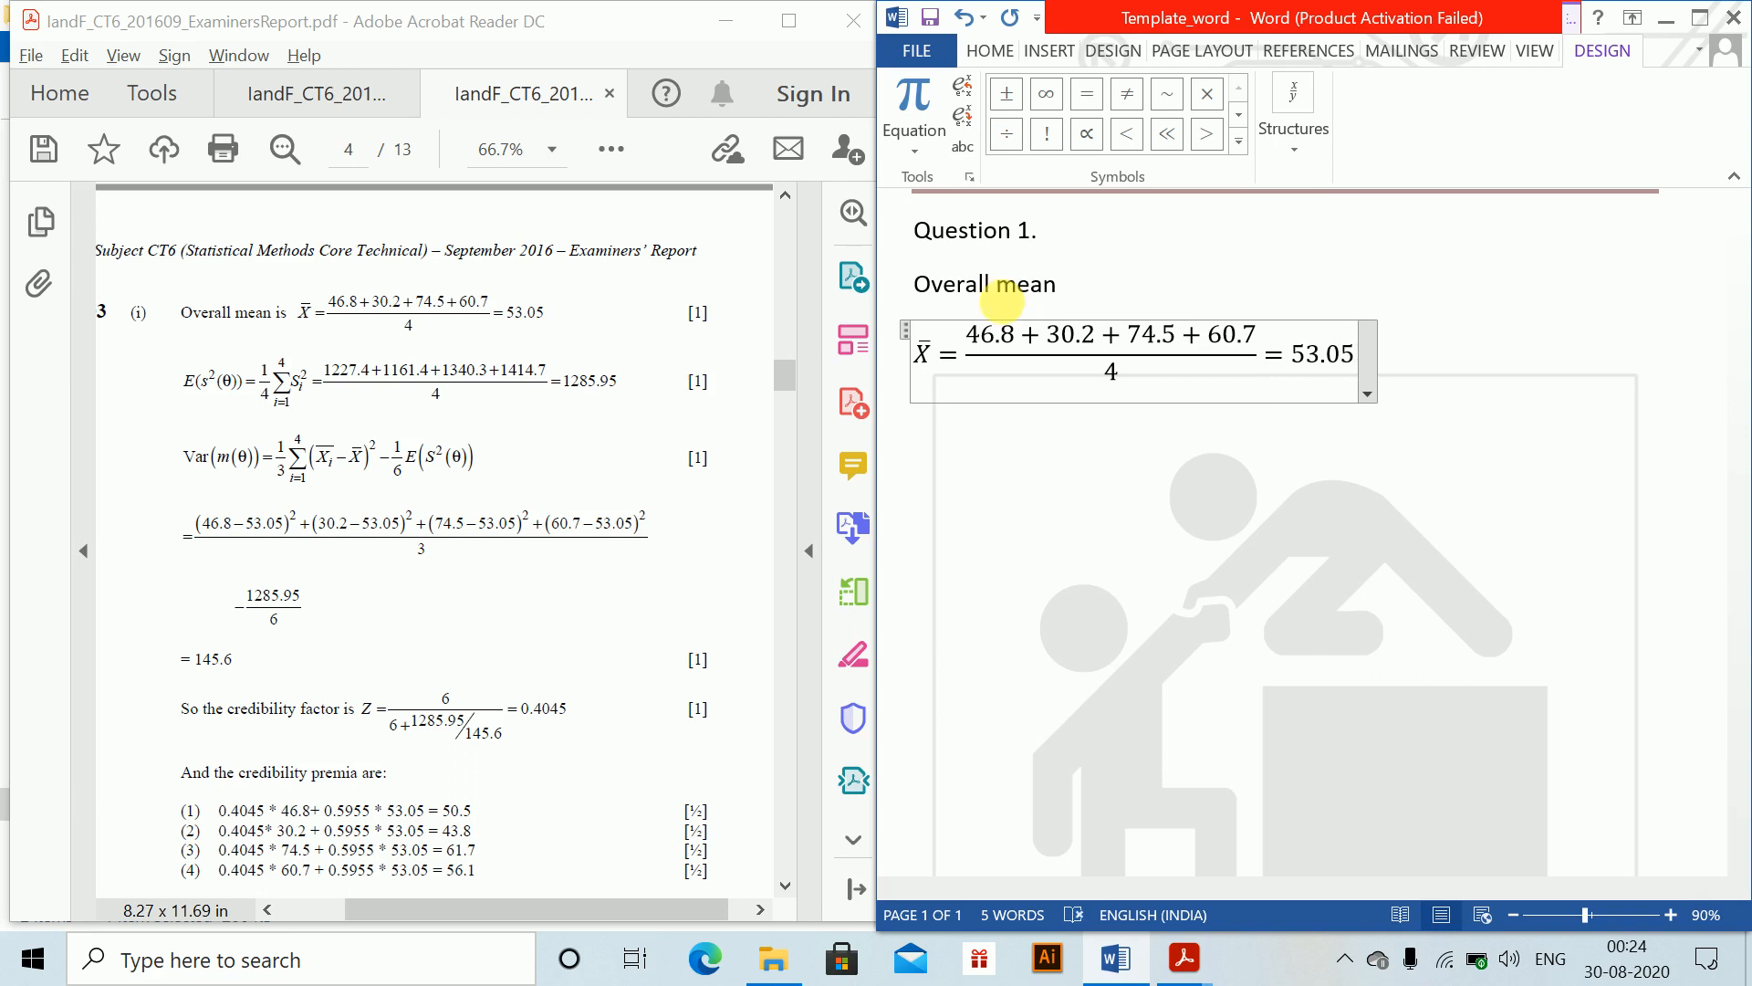
{"action": "key", "text": "Return"}
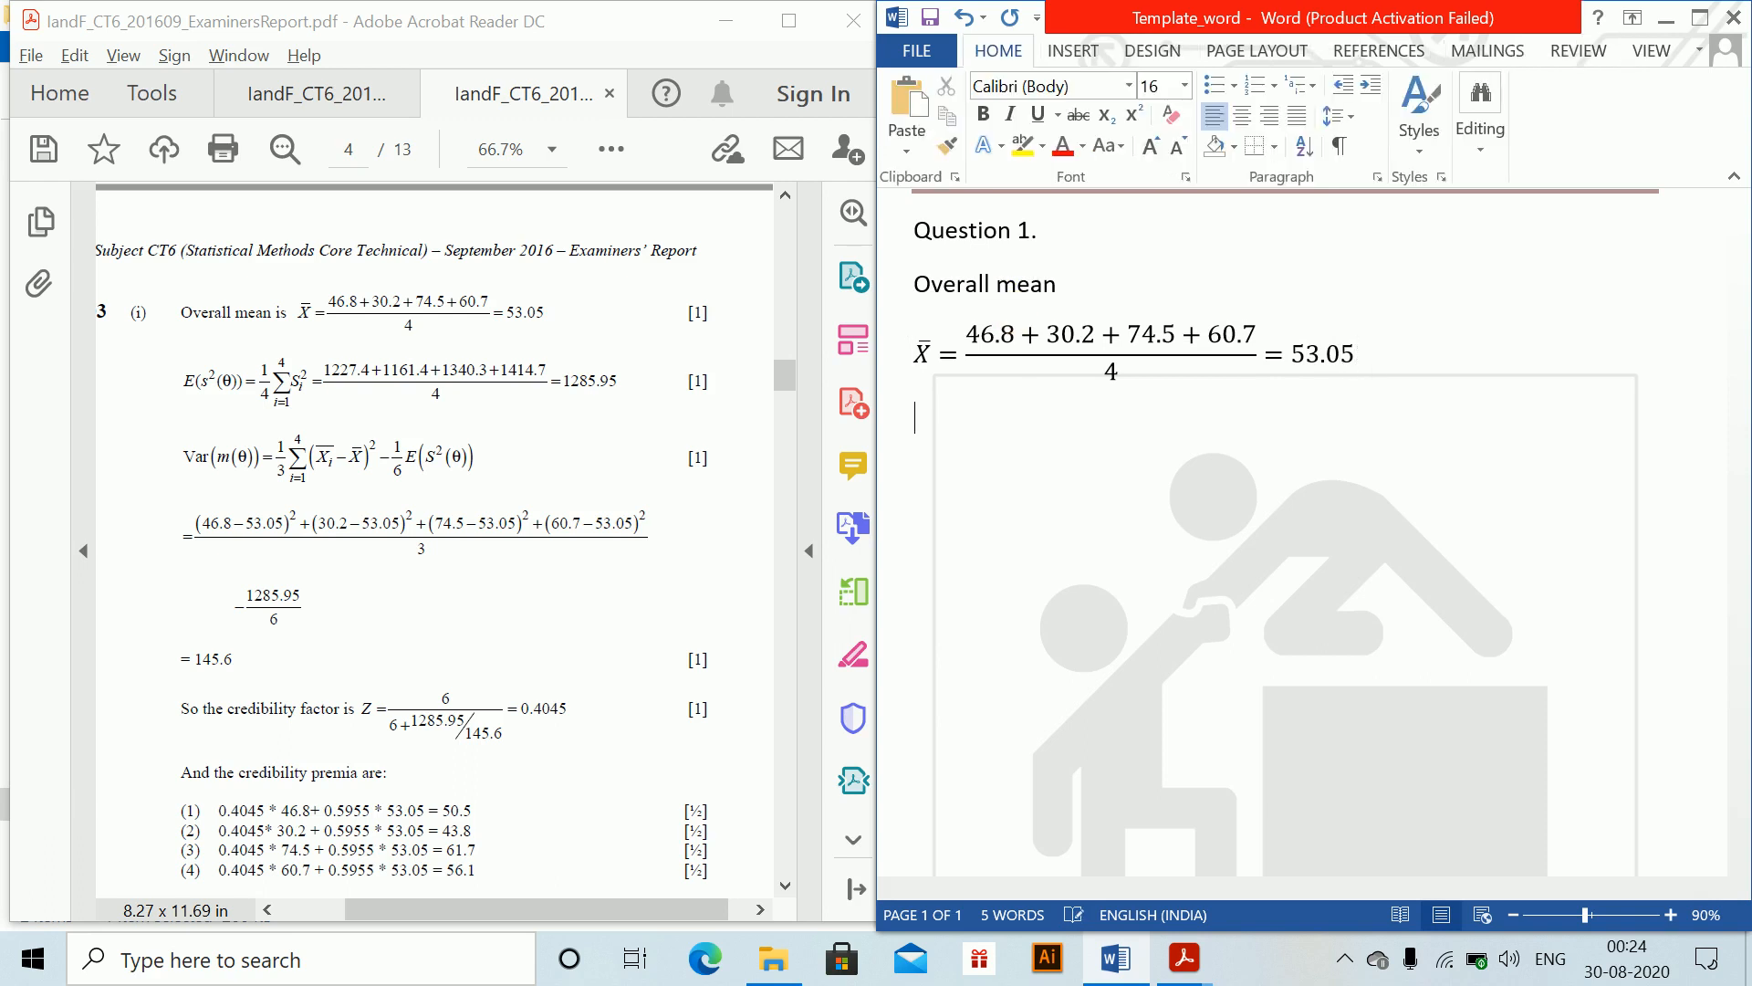
Step: Start a new equation below the mean formula with the left-hand side E(s²(θ))
{"action": "key", "text": "alt+equal"}
{"action": "type", "text": "E"}
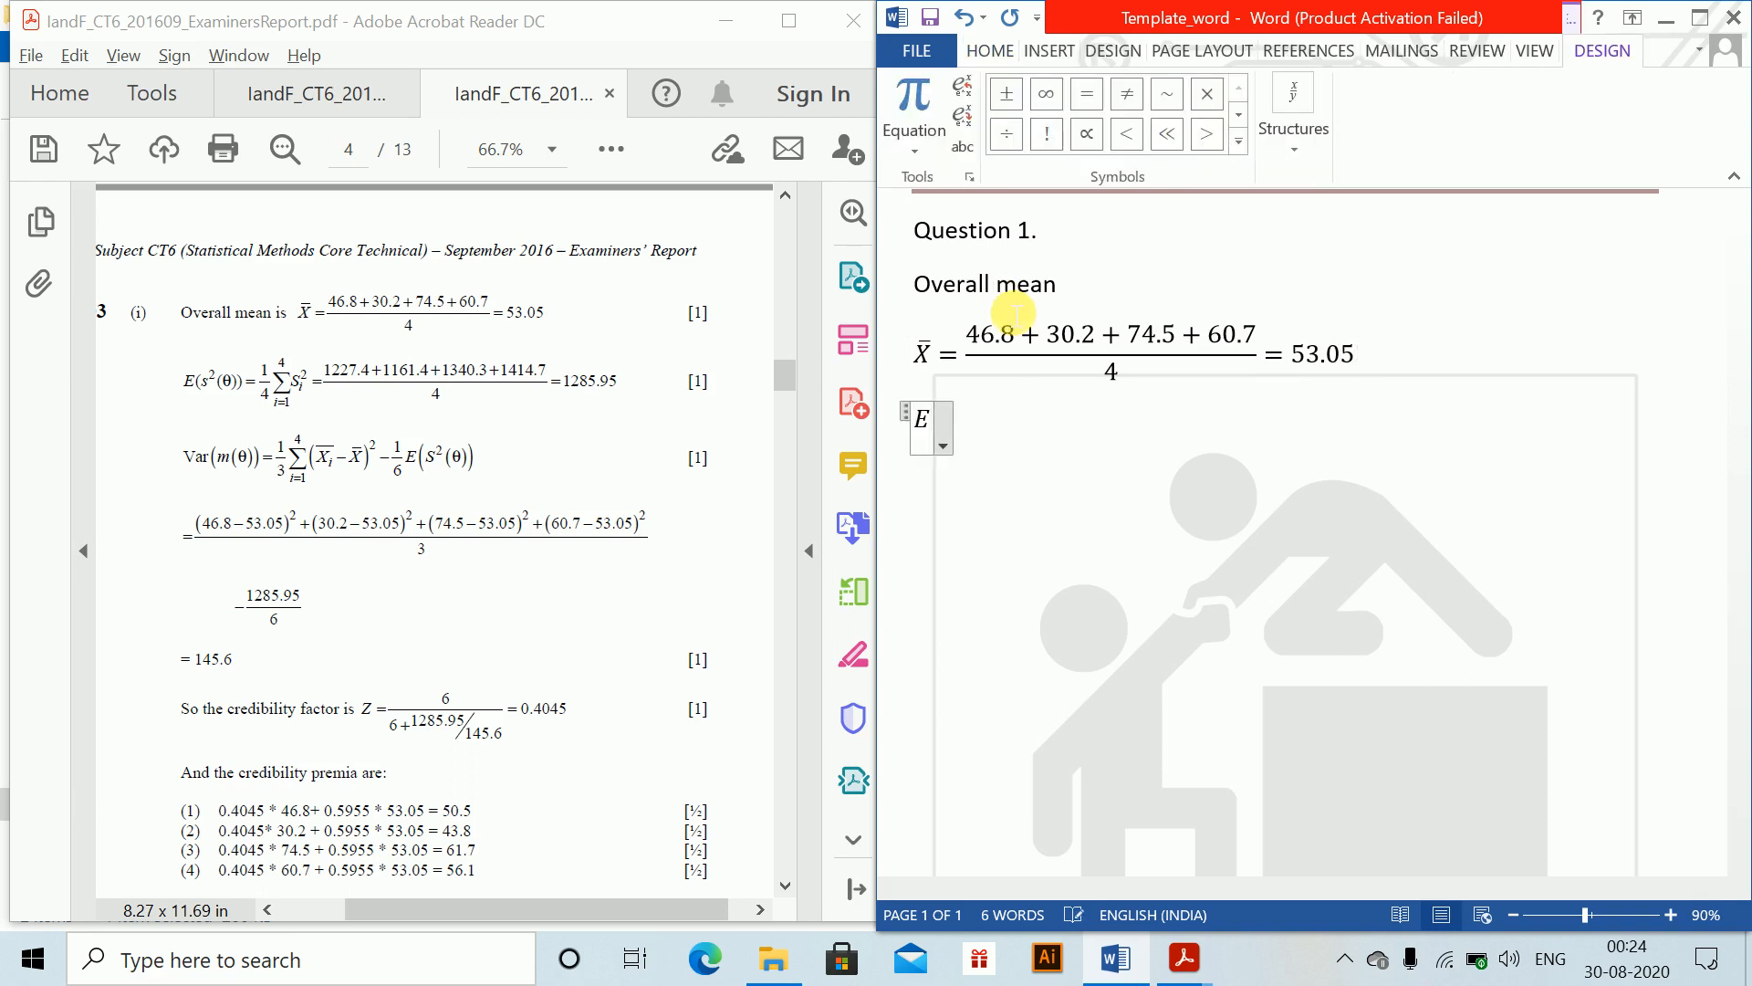
{"action": "type", "text": "(s^2"}
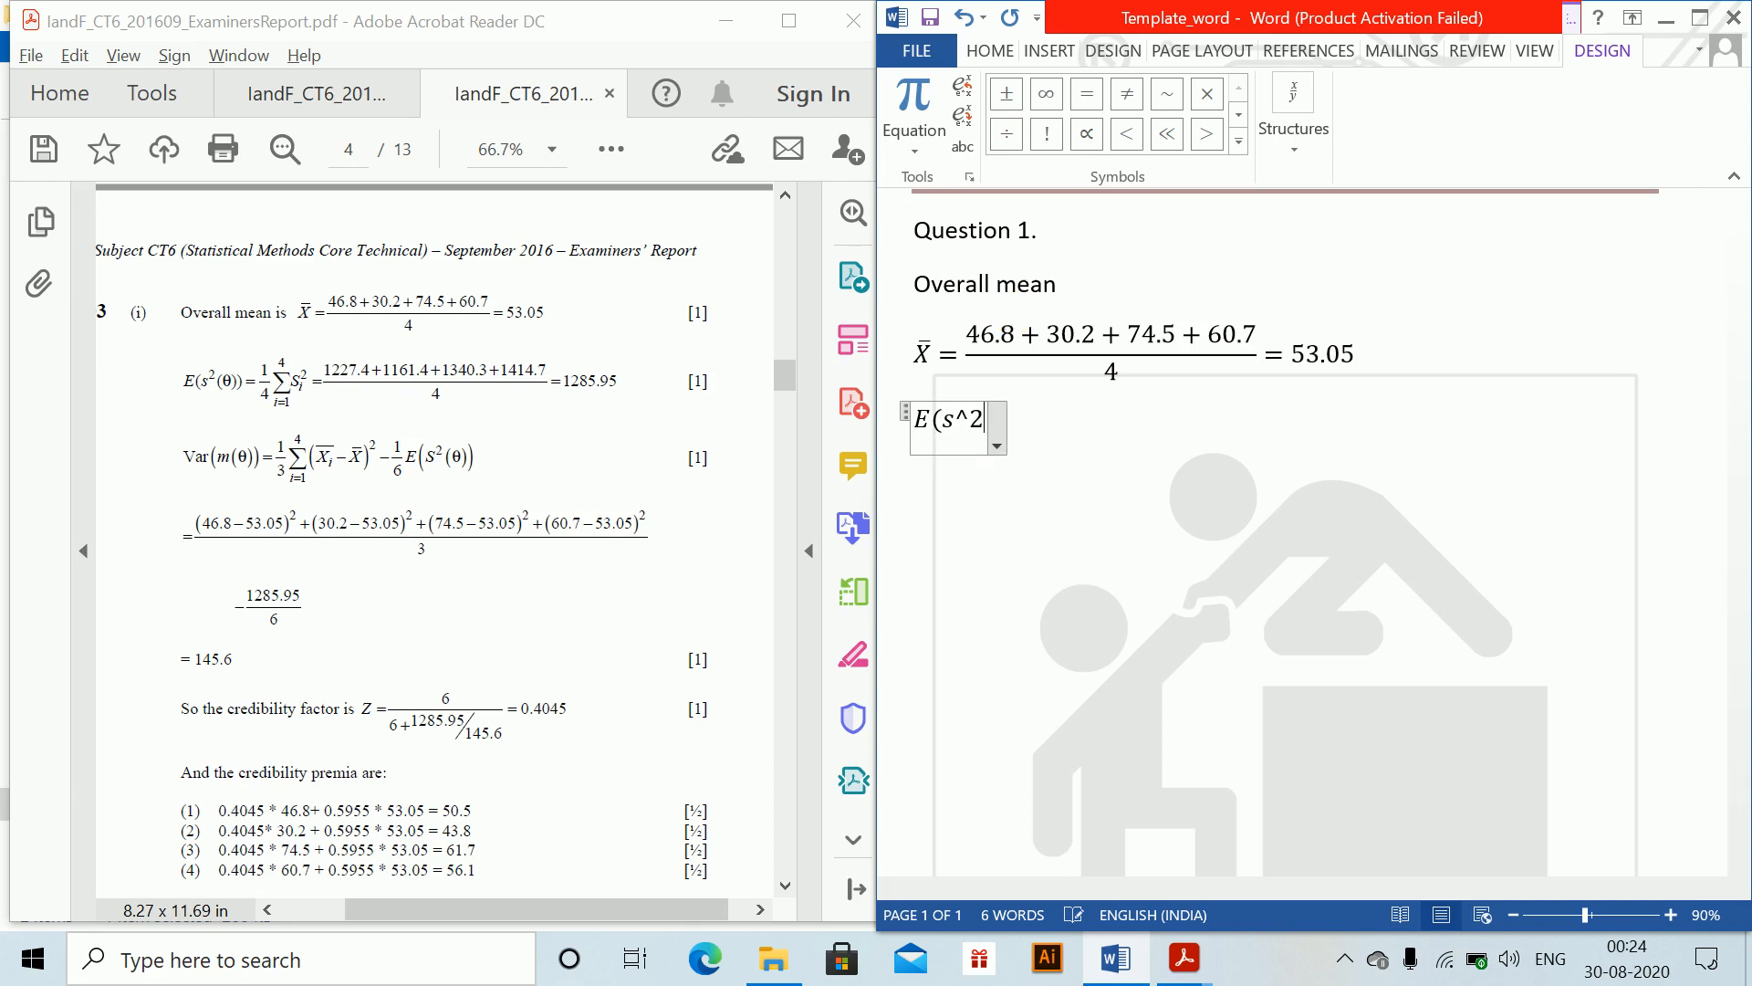
{"action": "type", "text": "(\th"}
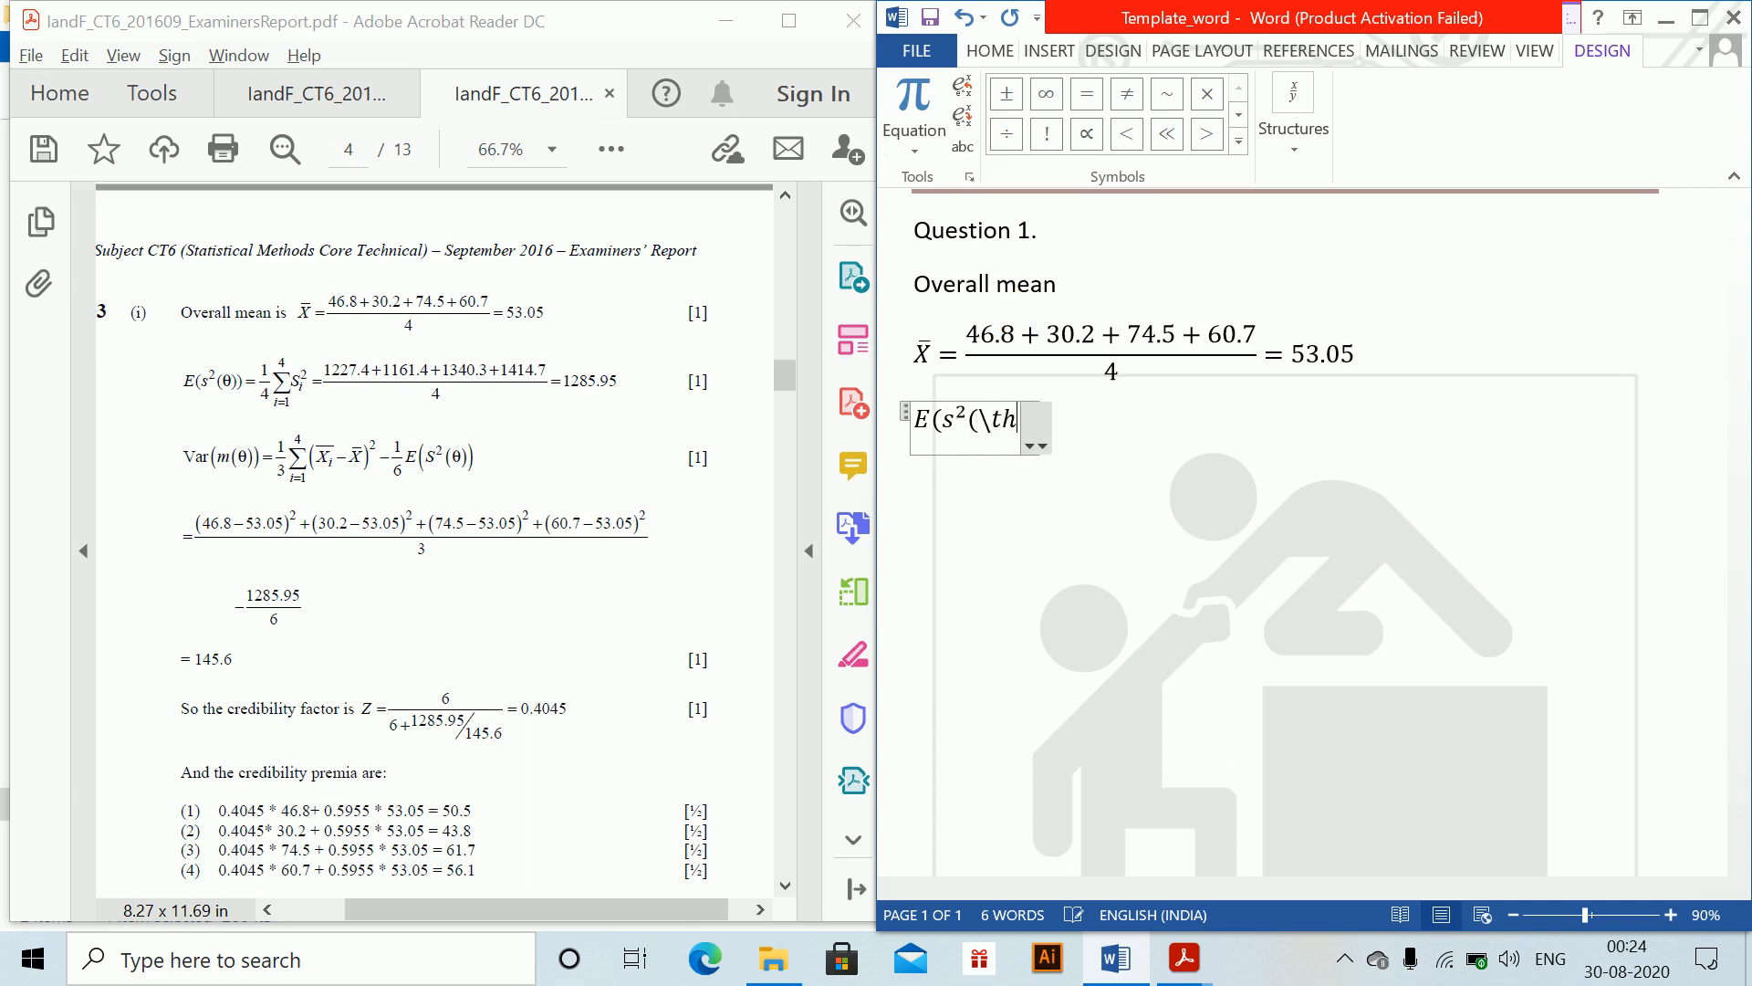
{"action": "type", "text": "eta ))"}
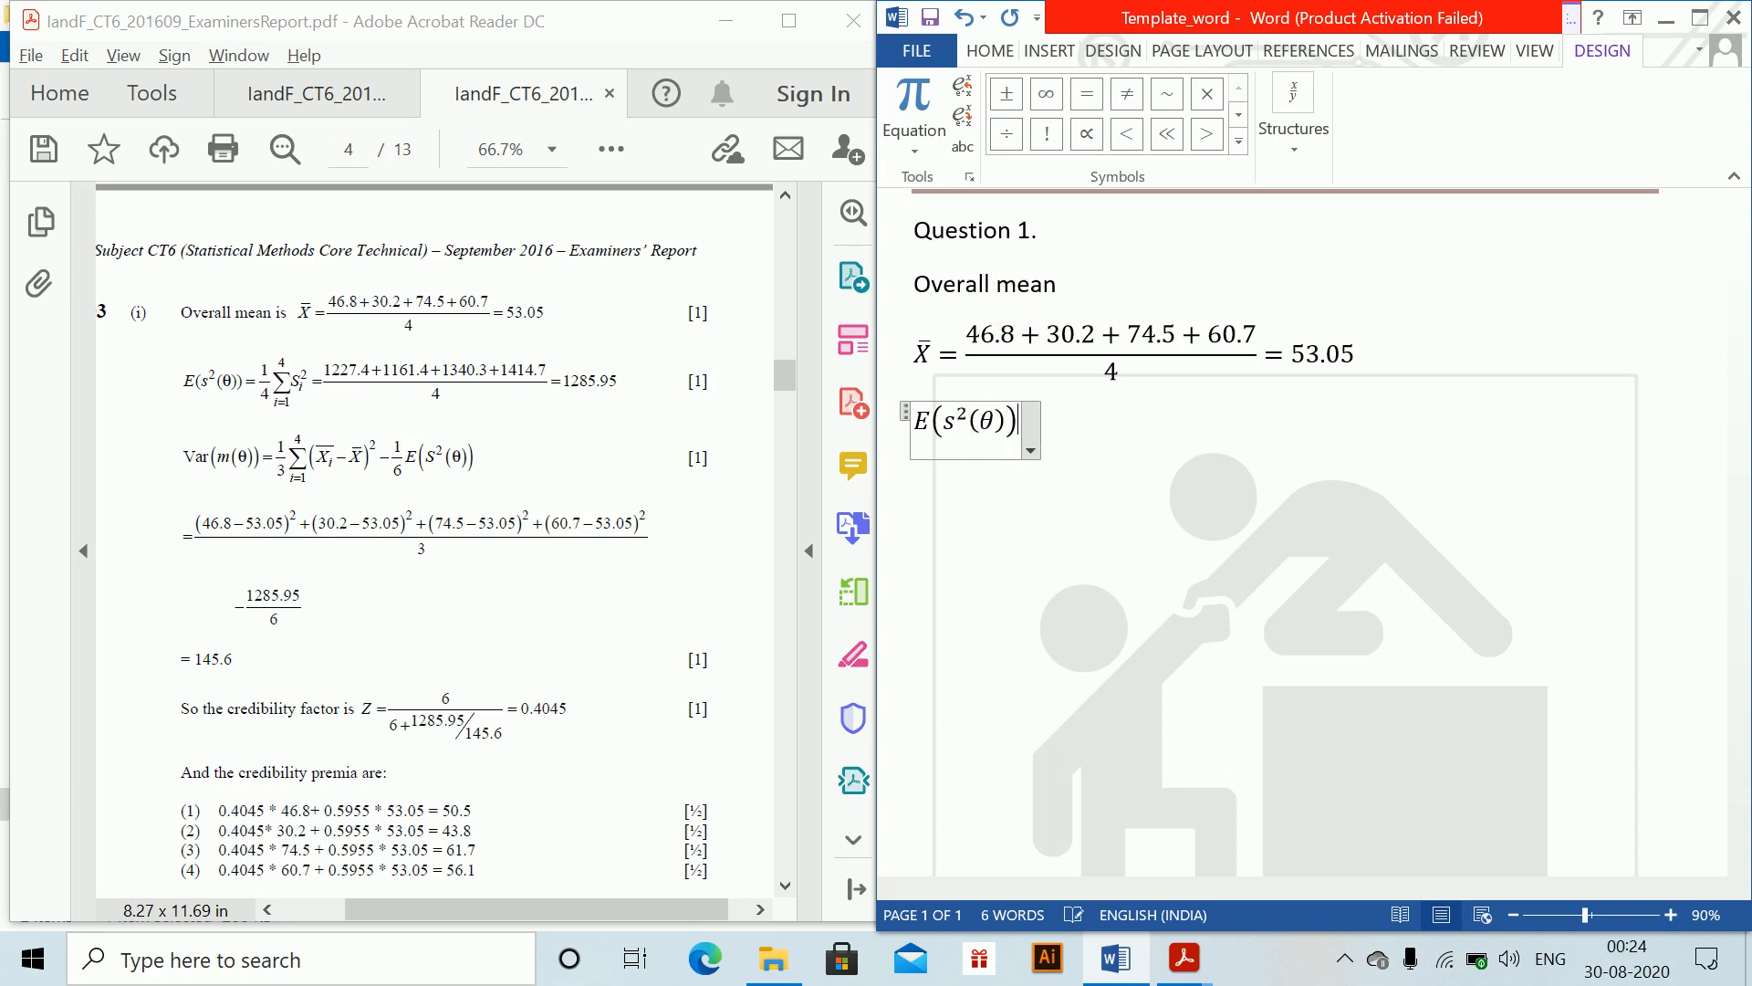
Step: Extend the E(s²(θ)) equation with = 1/4 times the summation of Sᵢ² from i = 1 to 4
{"action": "type", "text": "=1/4 \\"}
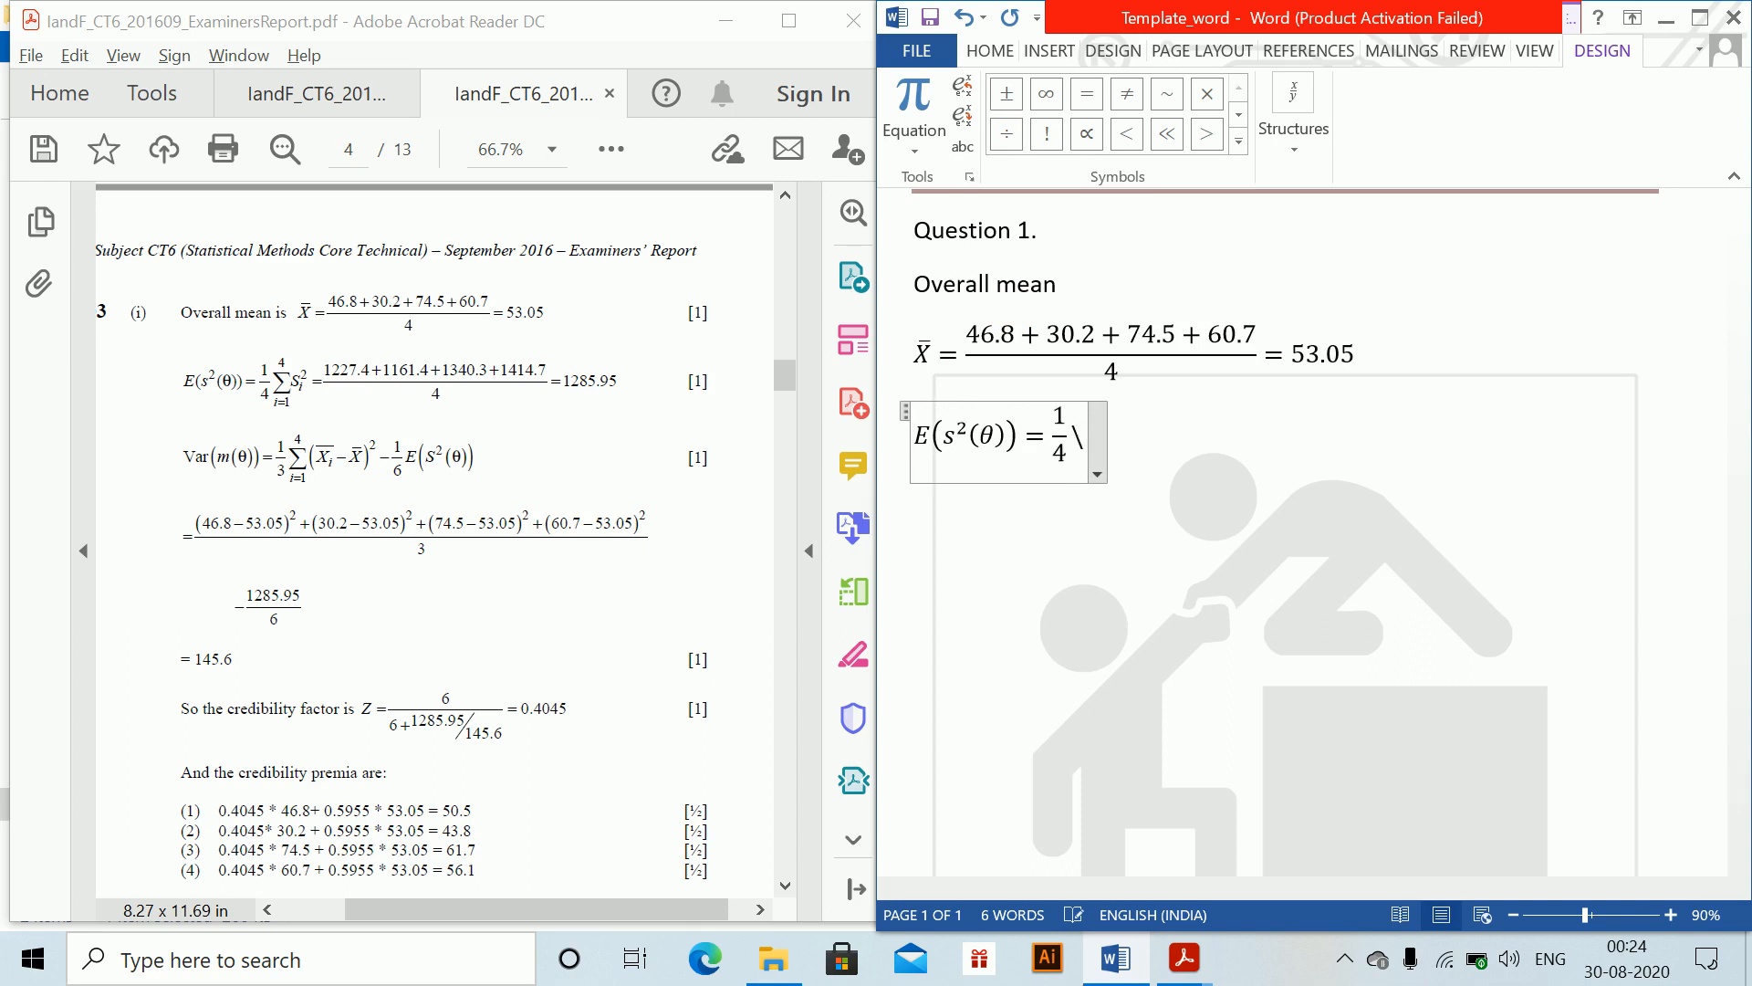
{"action": "type", "text": "sum _(-"}
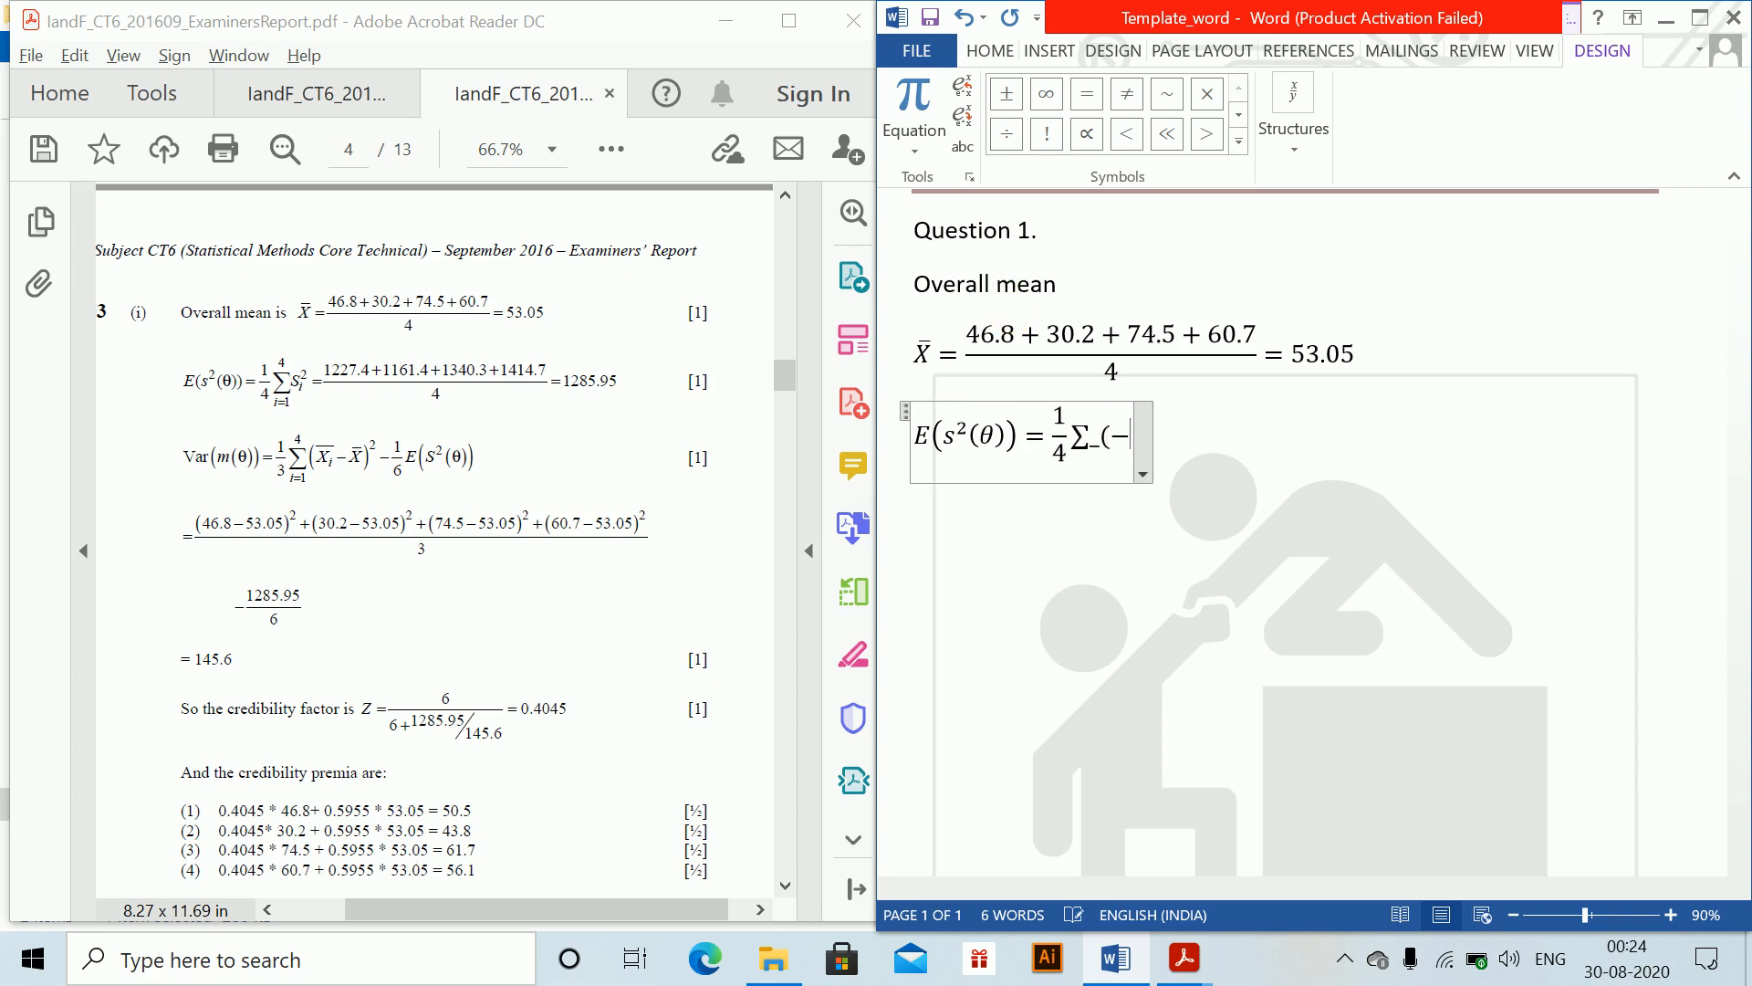
{"action": "type", "text": "=1"}
{"action": "key", "text": "BackSpace"}
{"action": "key", "text": "BackSpace"}
{"action": "key", "text": "BackSpace"}
{"action": "type", "text": "i"}
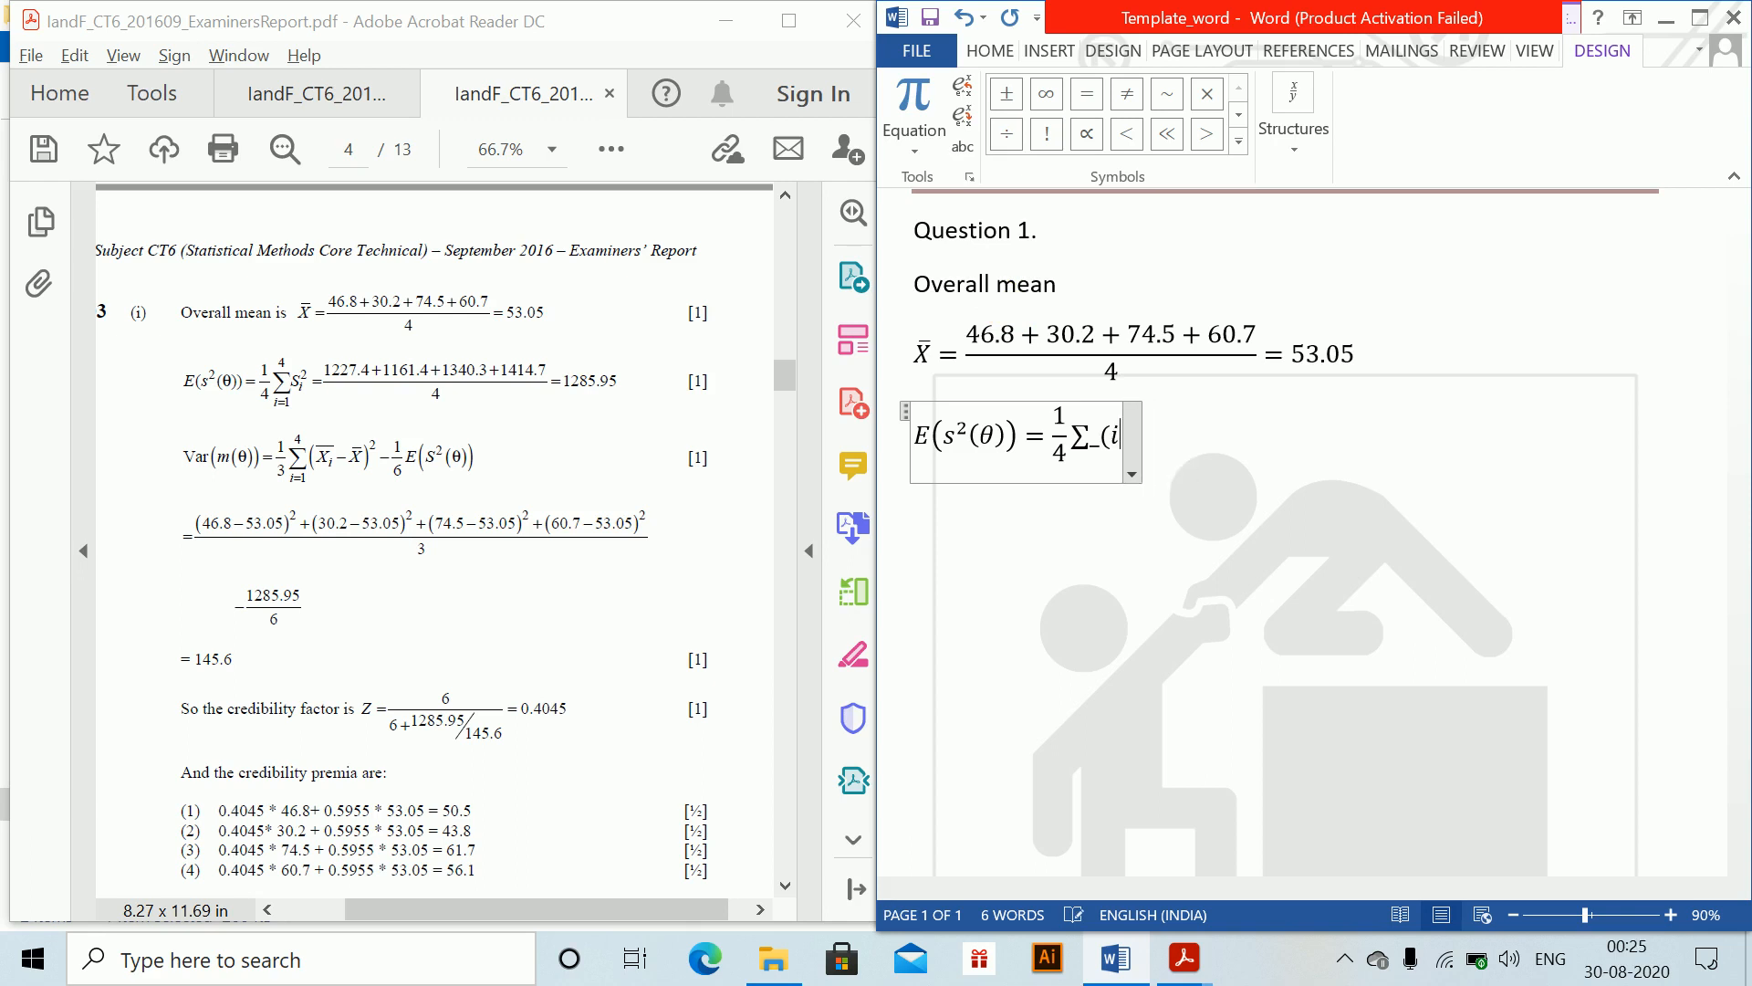
{"action": "type", "text": "=1)"}
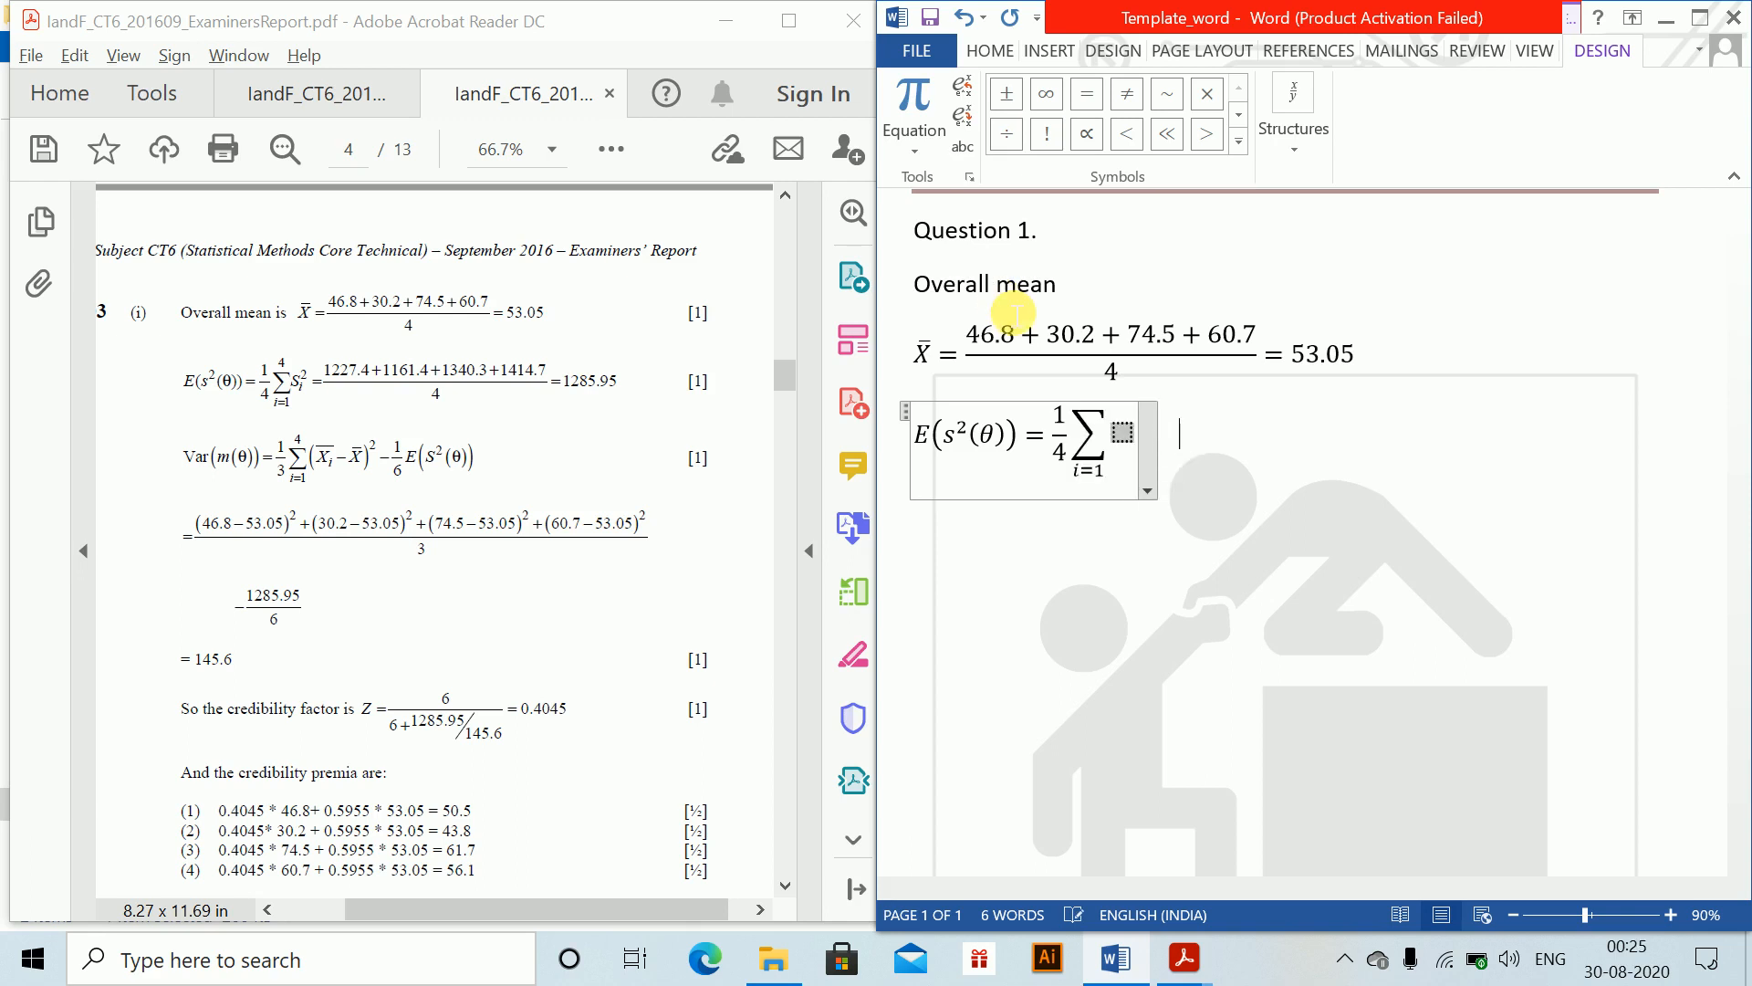
{"action": "key", "text": "ctrl+z"}
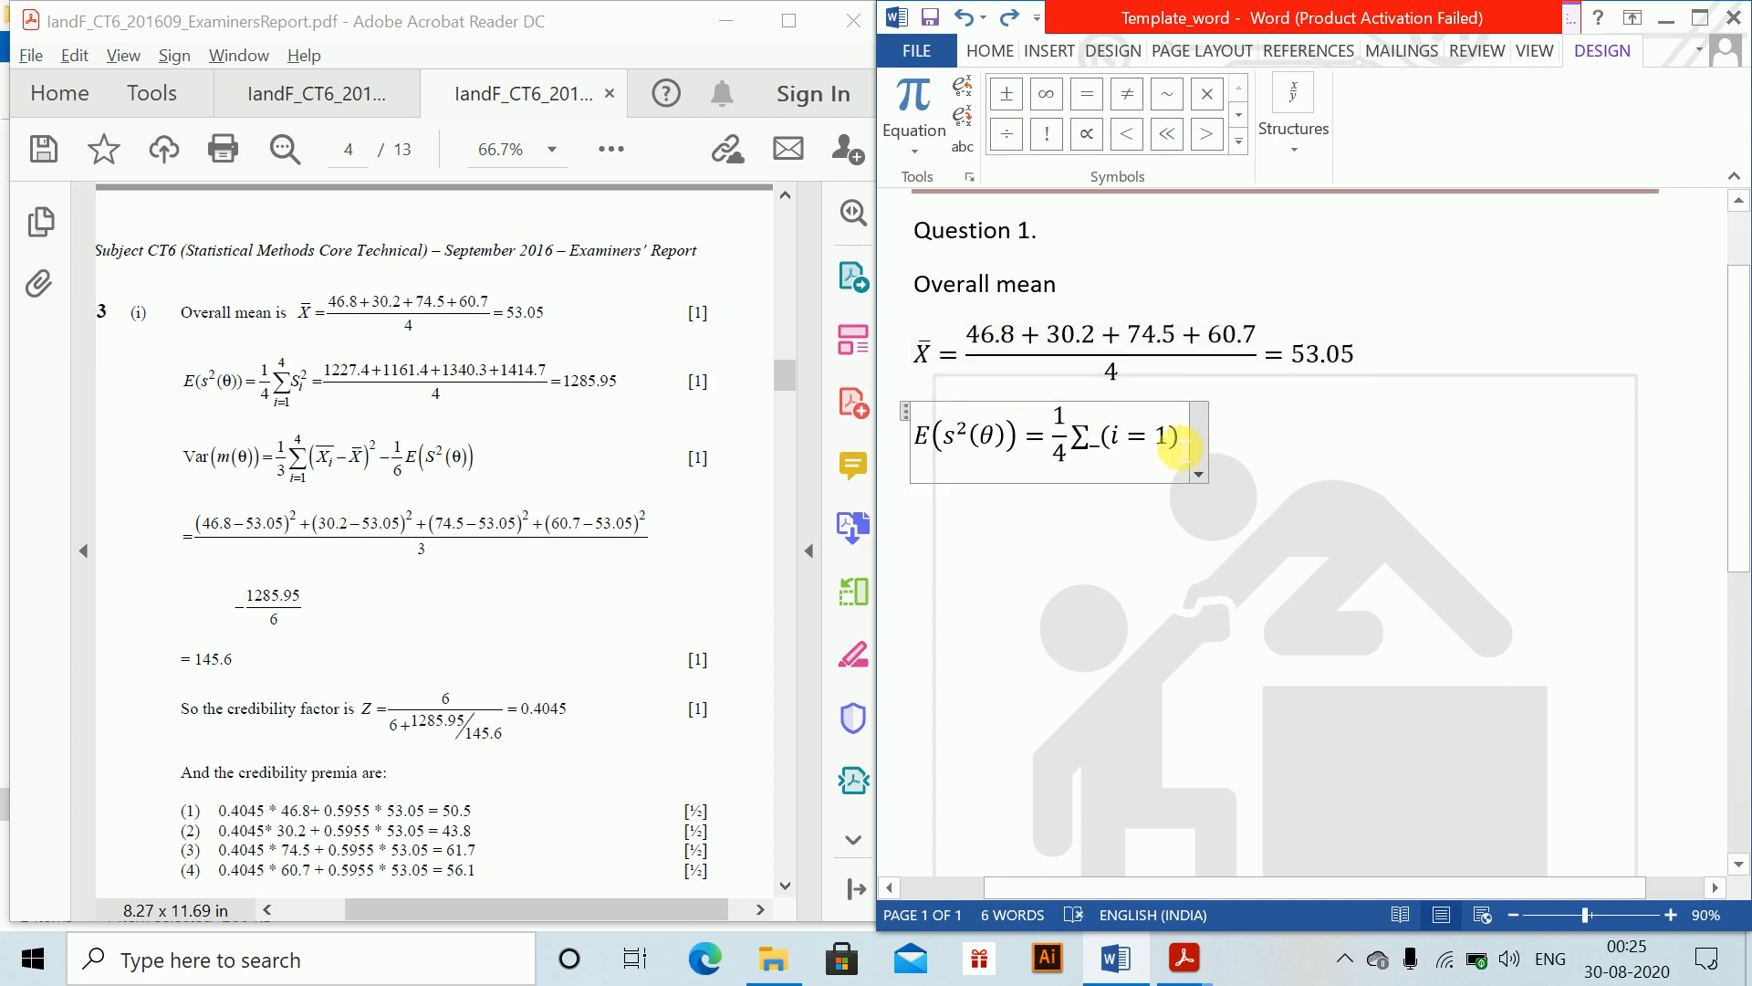
{"action": "type", "text": "^4 "}
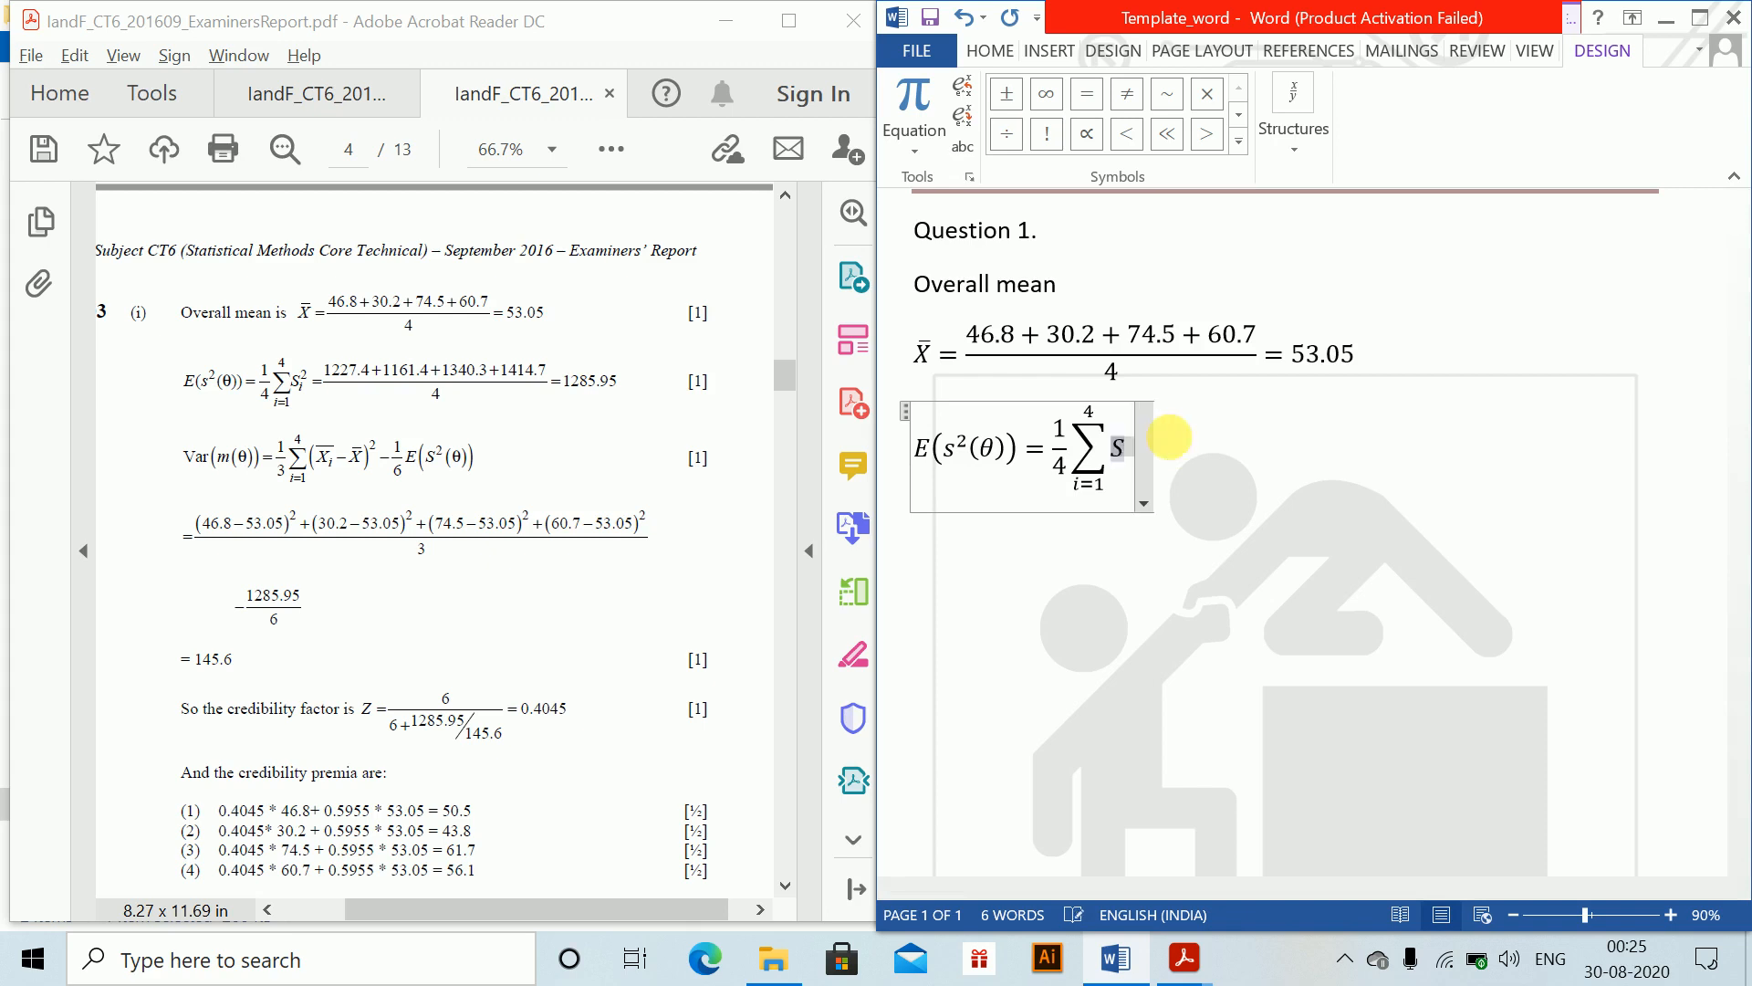
{"action": "type", "text": "S_i"}
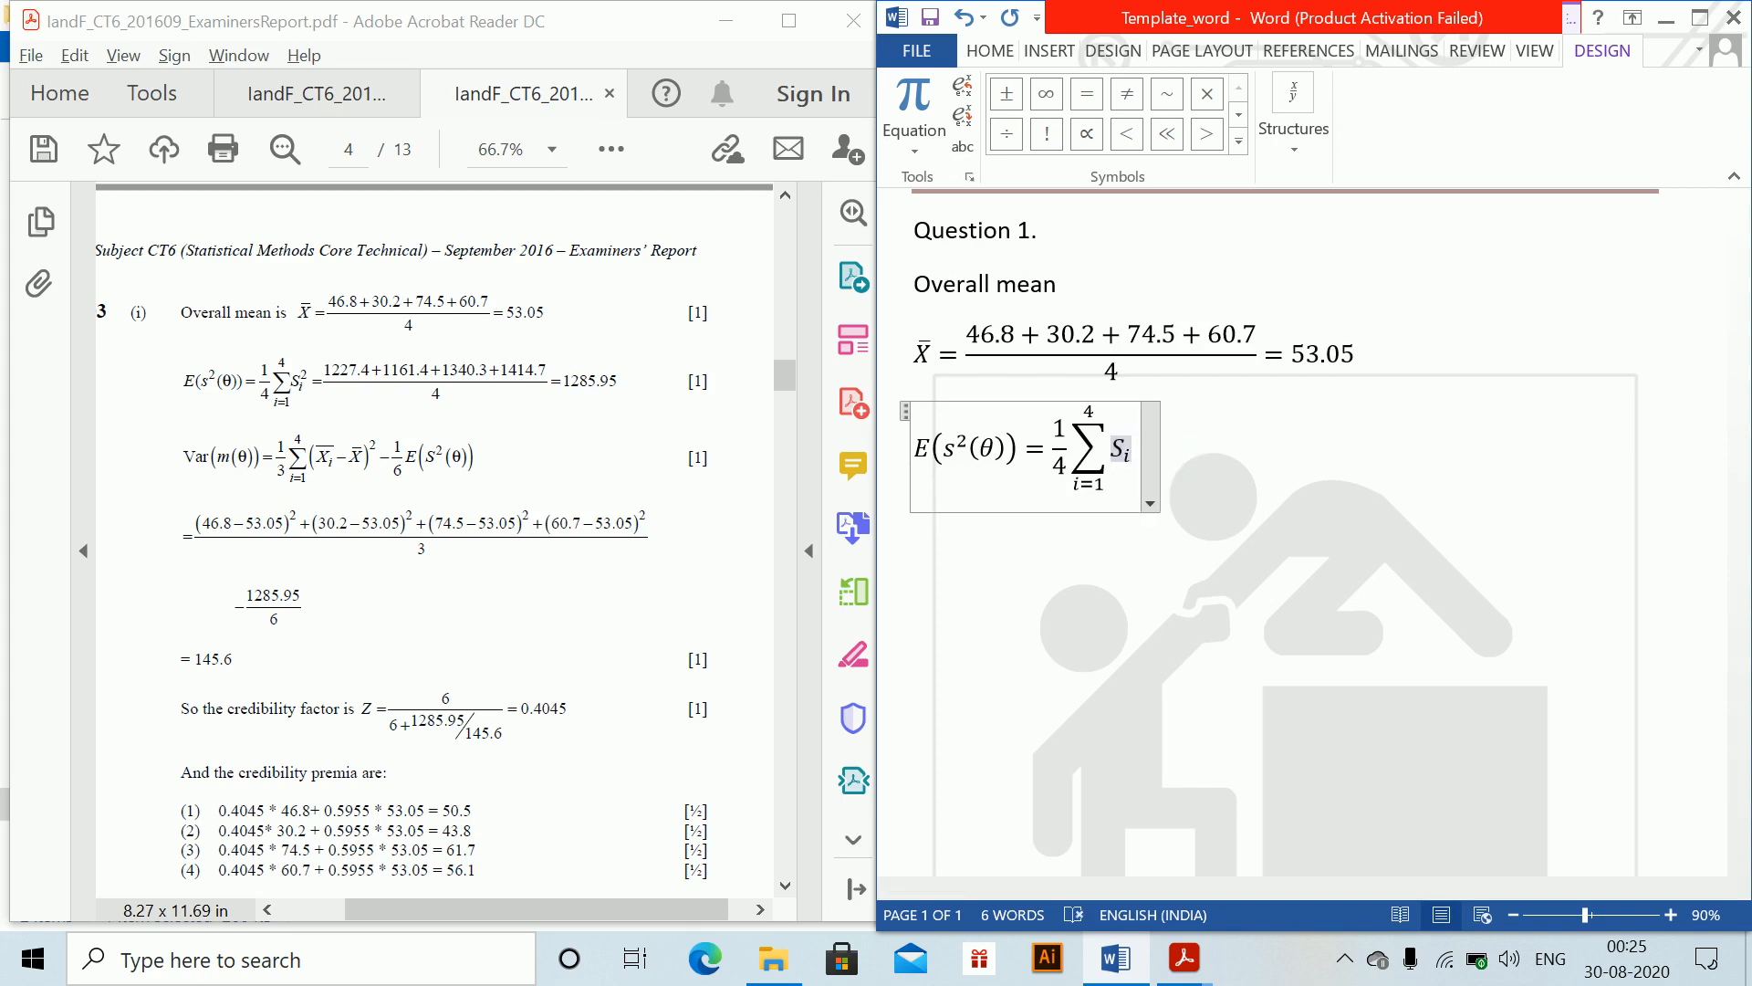
{"action": "type", "text": "^2 "}
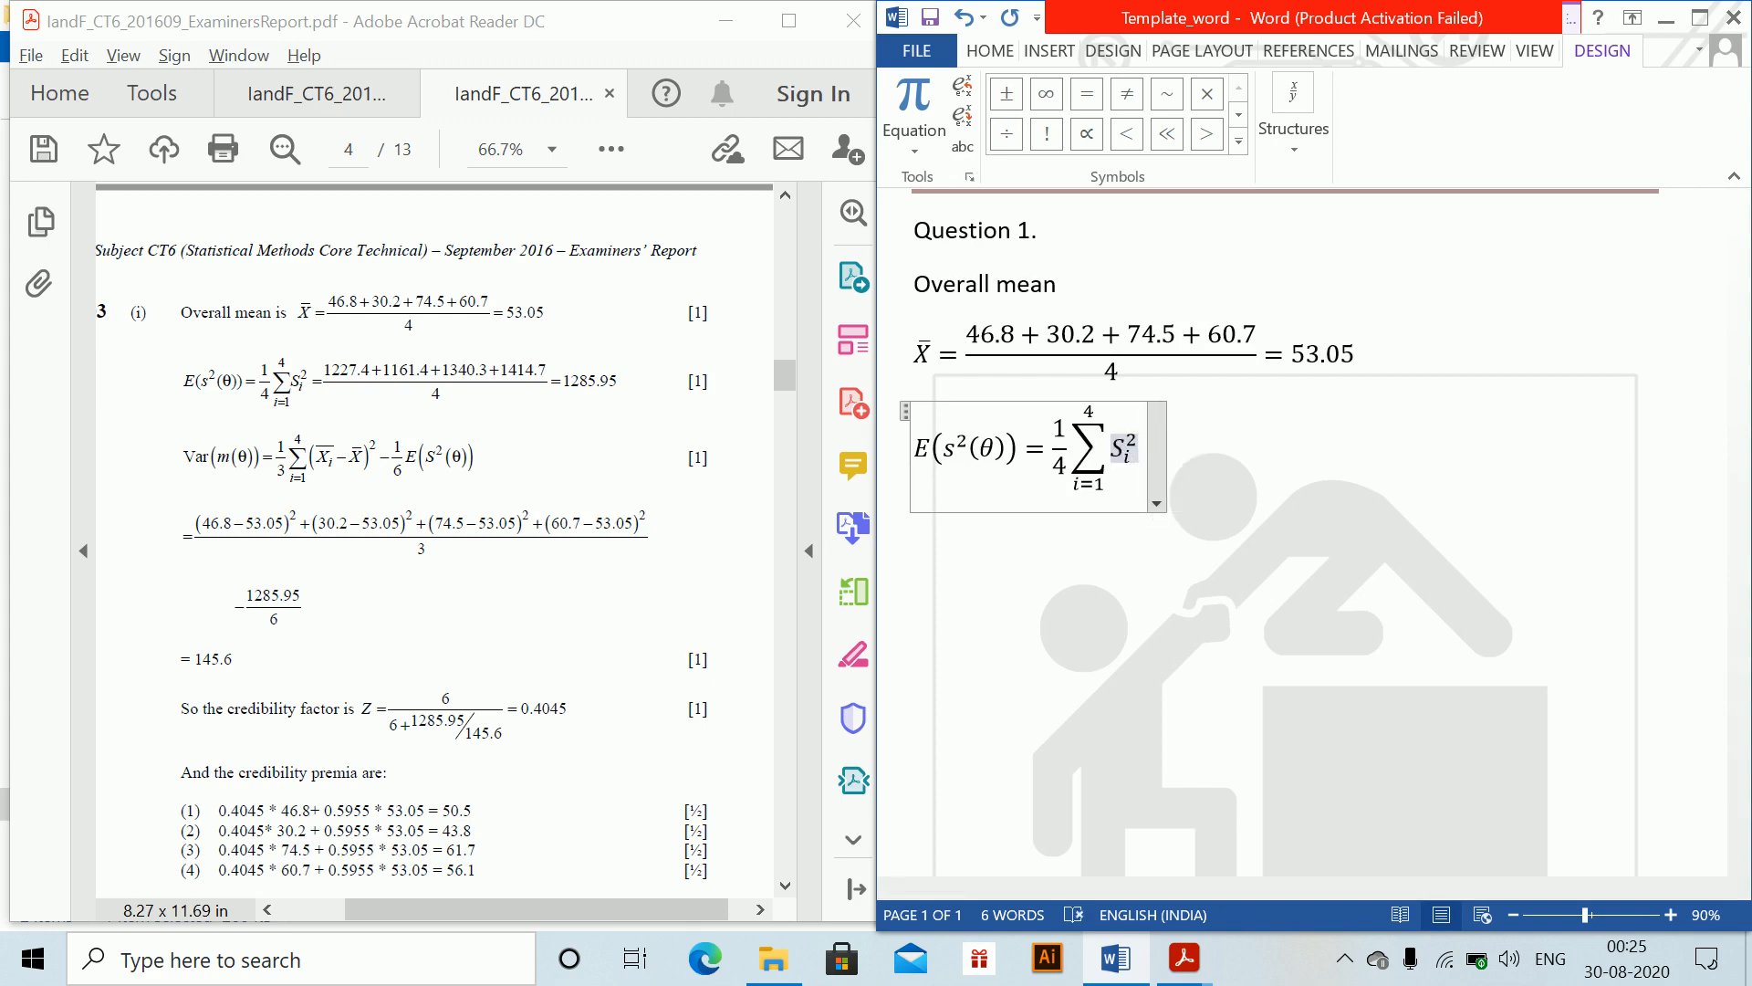
Step: Continue the E(s²(θ)) equation after Sᵢ² with an equals sign and the opening parenthesised terms 1227.4 + 1161.4 + 1340.3
{"action": "type", "text": "= "}
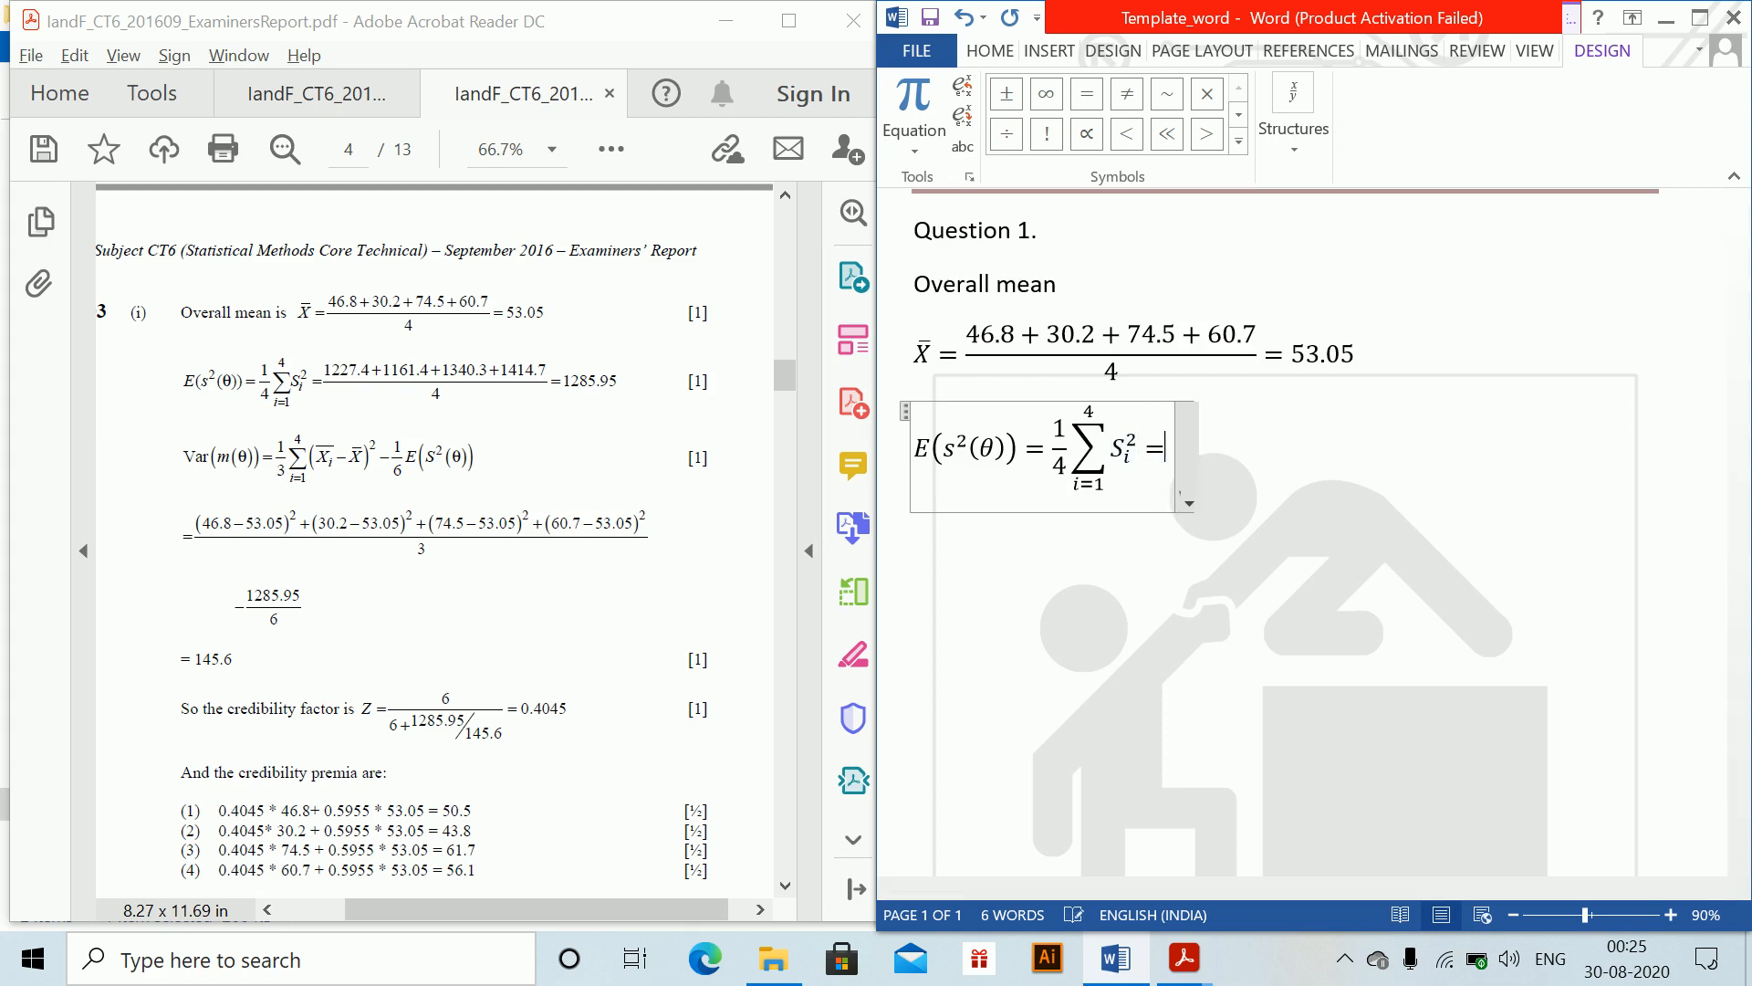
{"action": "type", "text": "1227"}
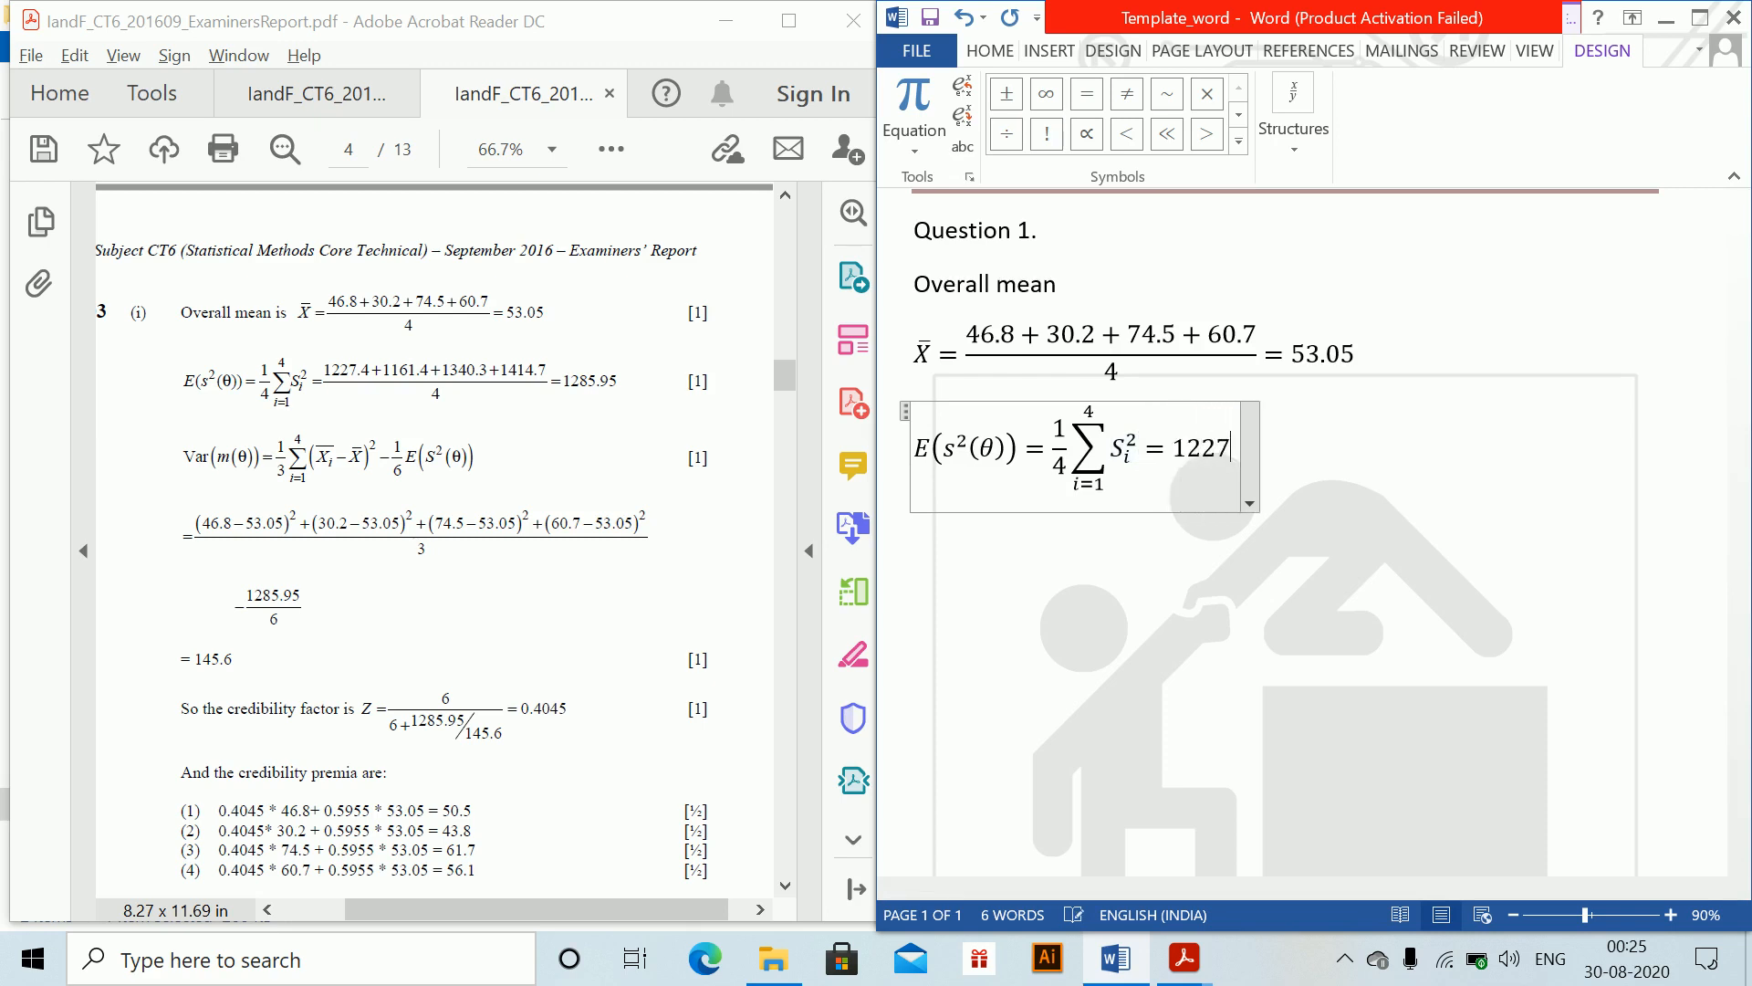
{"action": "key", "text": "BackSpace"}
{"action": "key", "text": "BackSpace"}
{"action": "key", "text": "BackSpace"}
{"action": "key", "text": "BackSpace"}
{"action": "type", "text": "(1"}
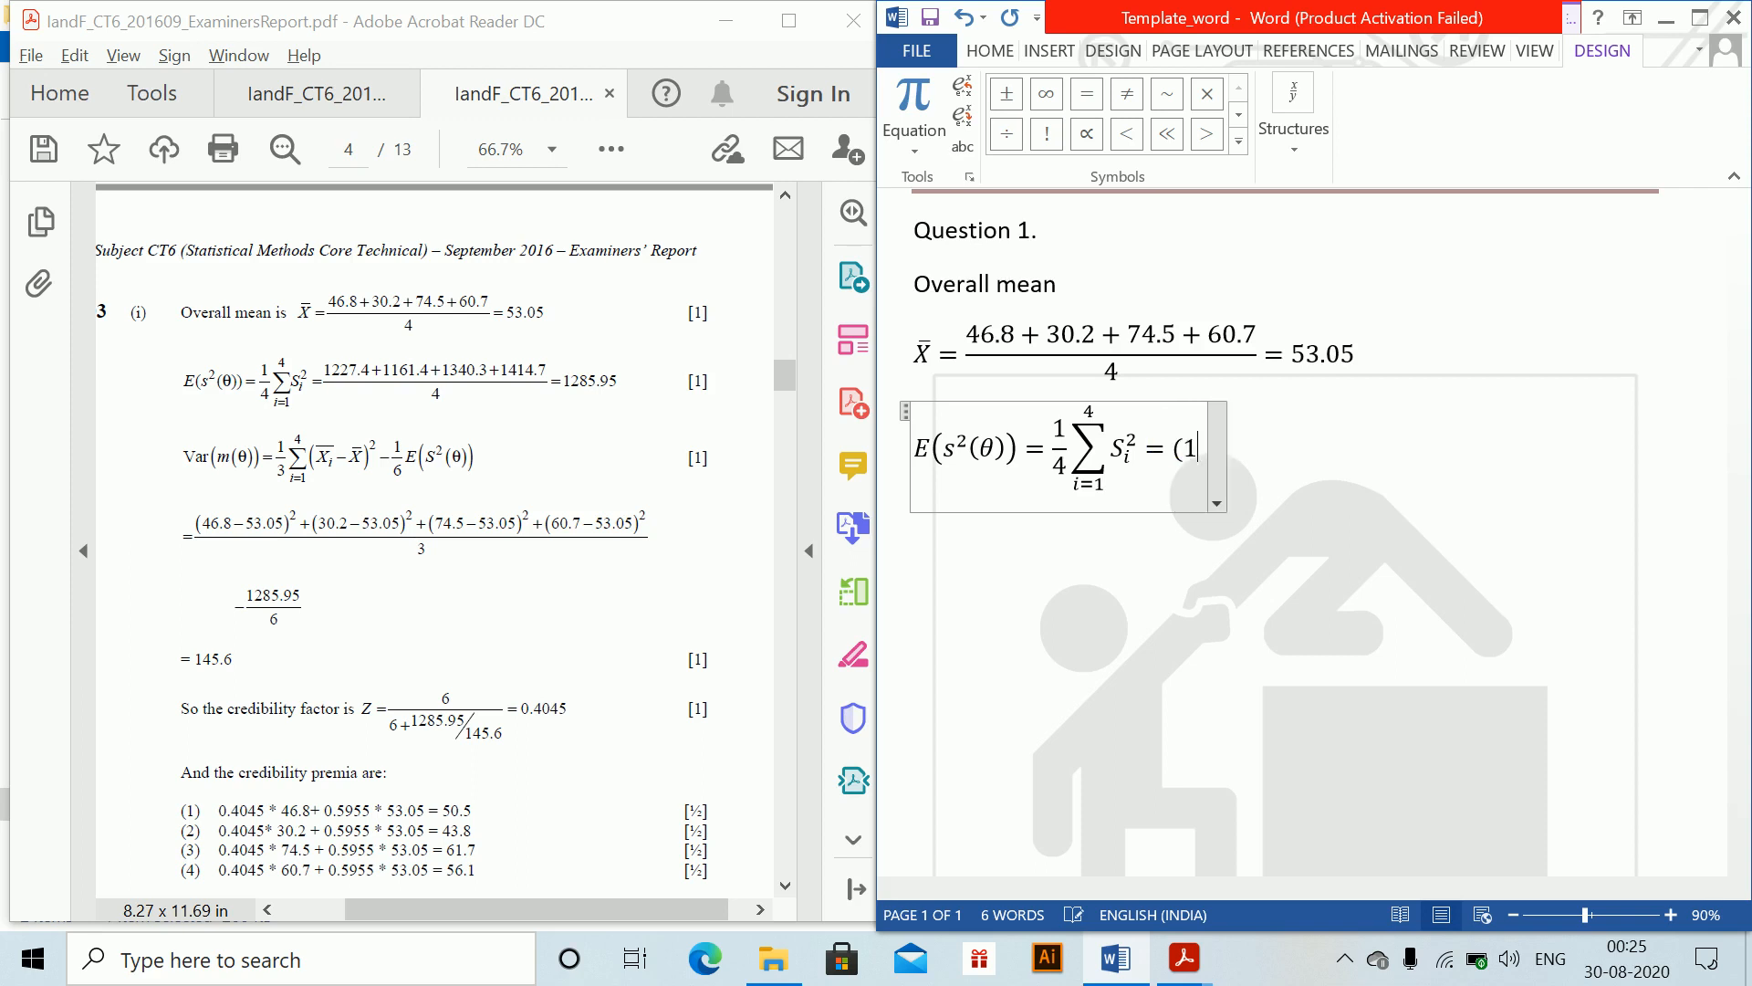
{"action": "type", "text": "227.4"}
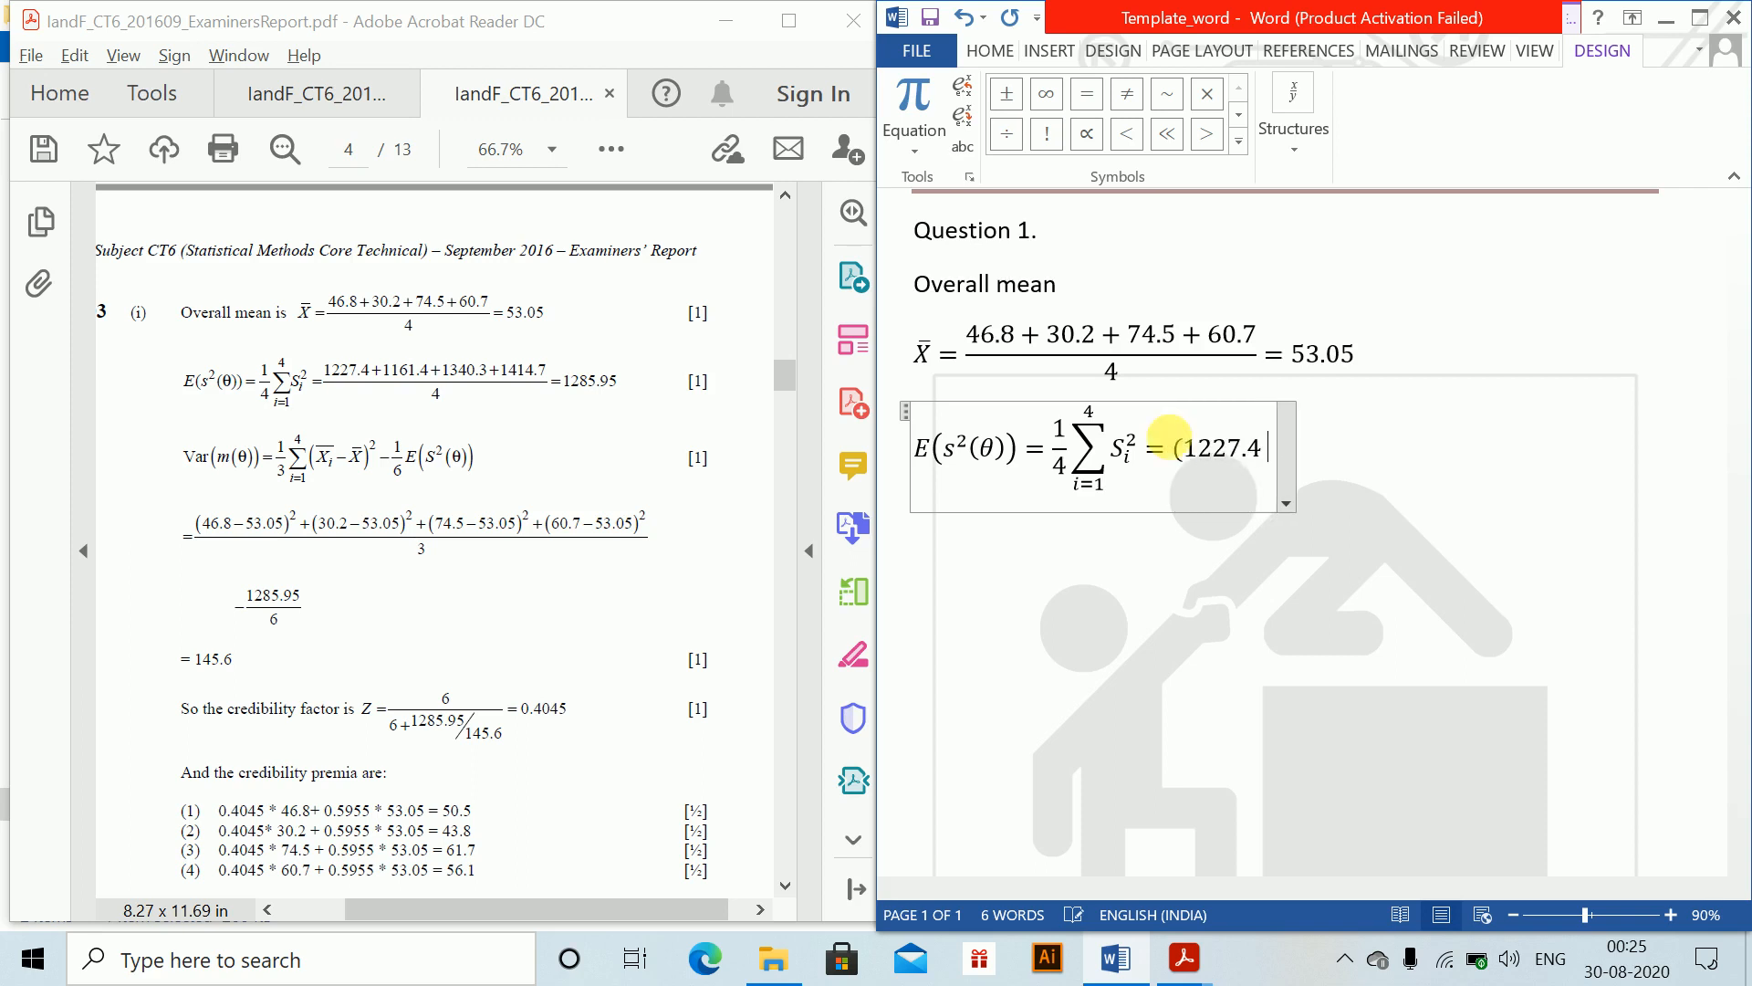
{"action": "type", "text": " + 1161.4 "}
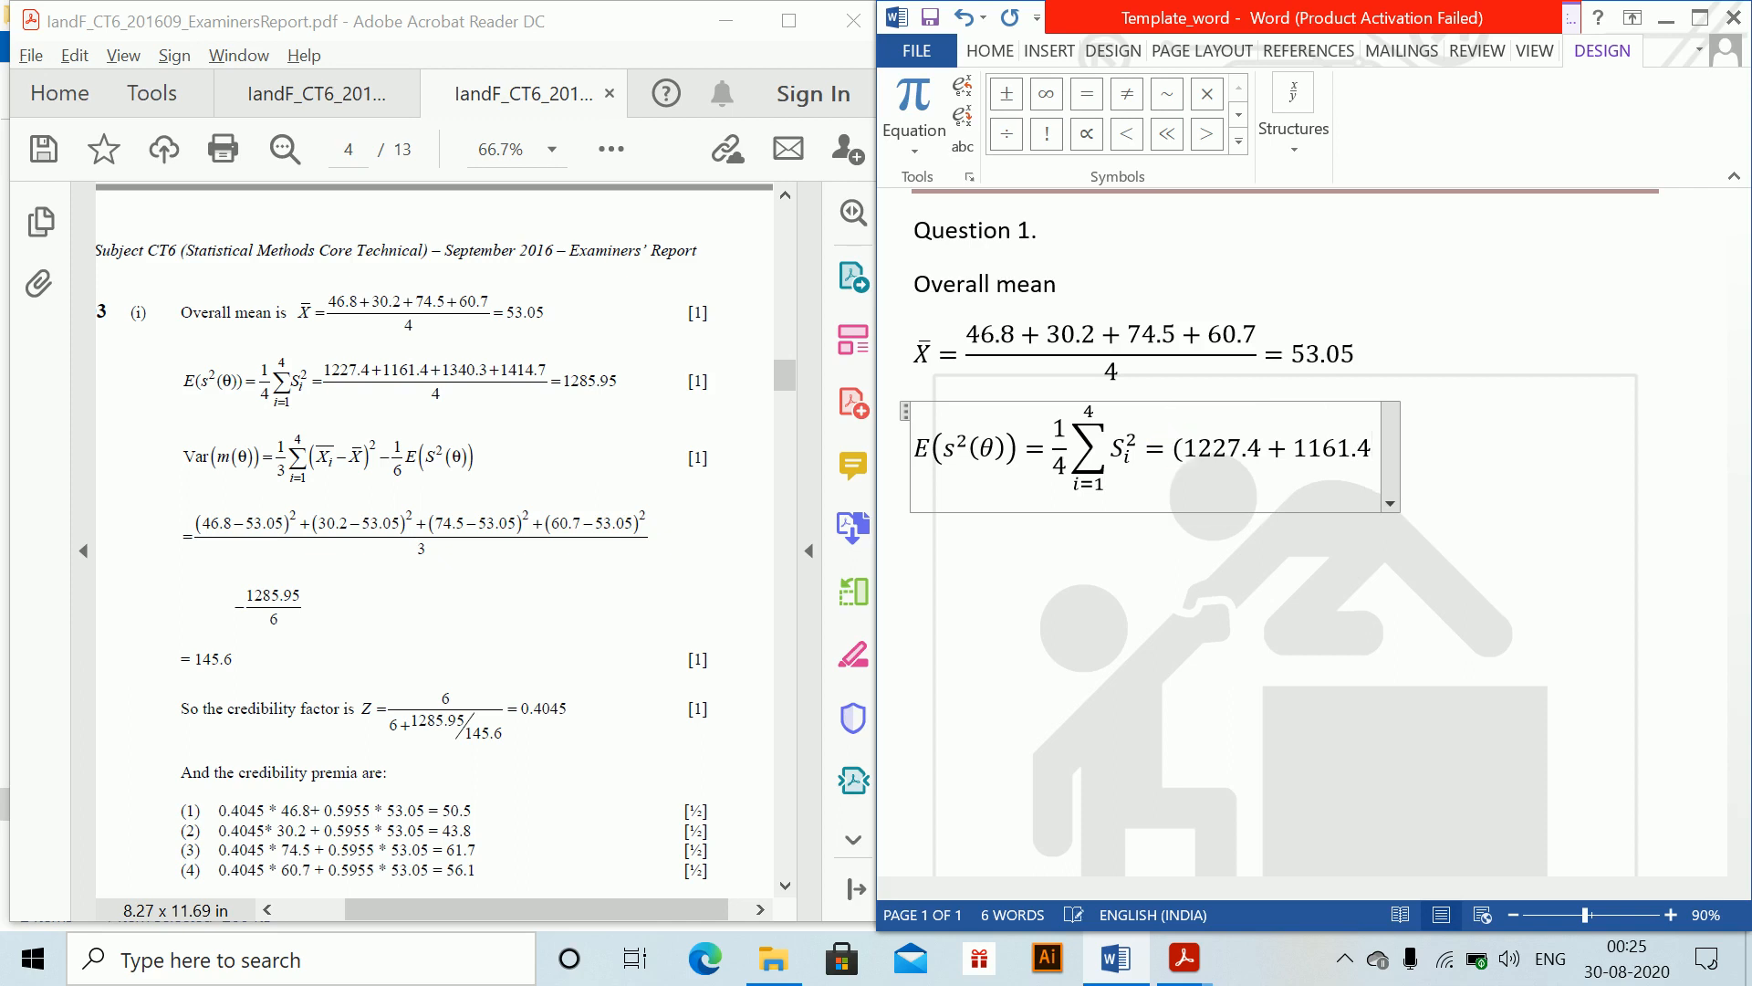
{"action": "type", "text": "+ 113"}
{"action": "type", "text": "40.2"}
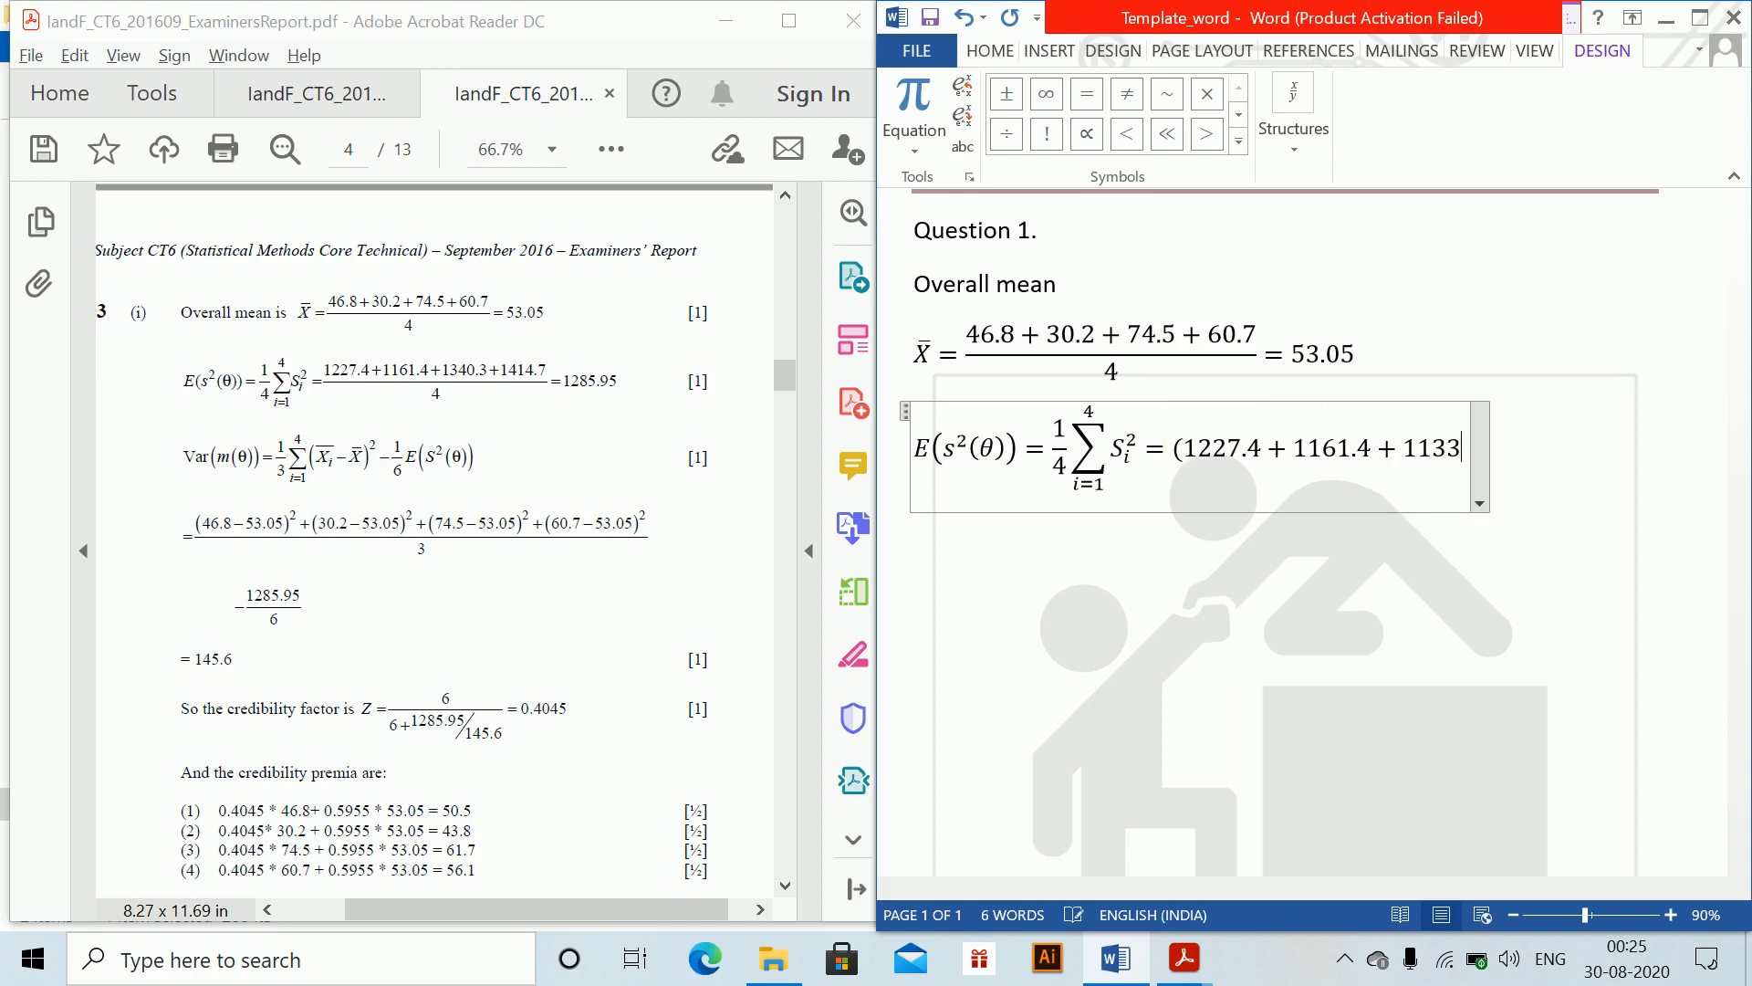
{"action": "key", "text": "BackSpace"}
{"action": "type", "text": "3"}
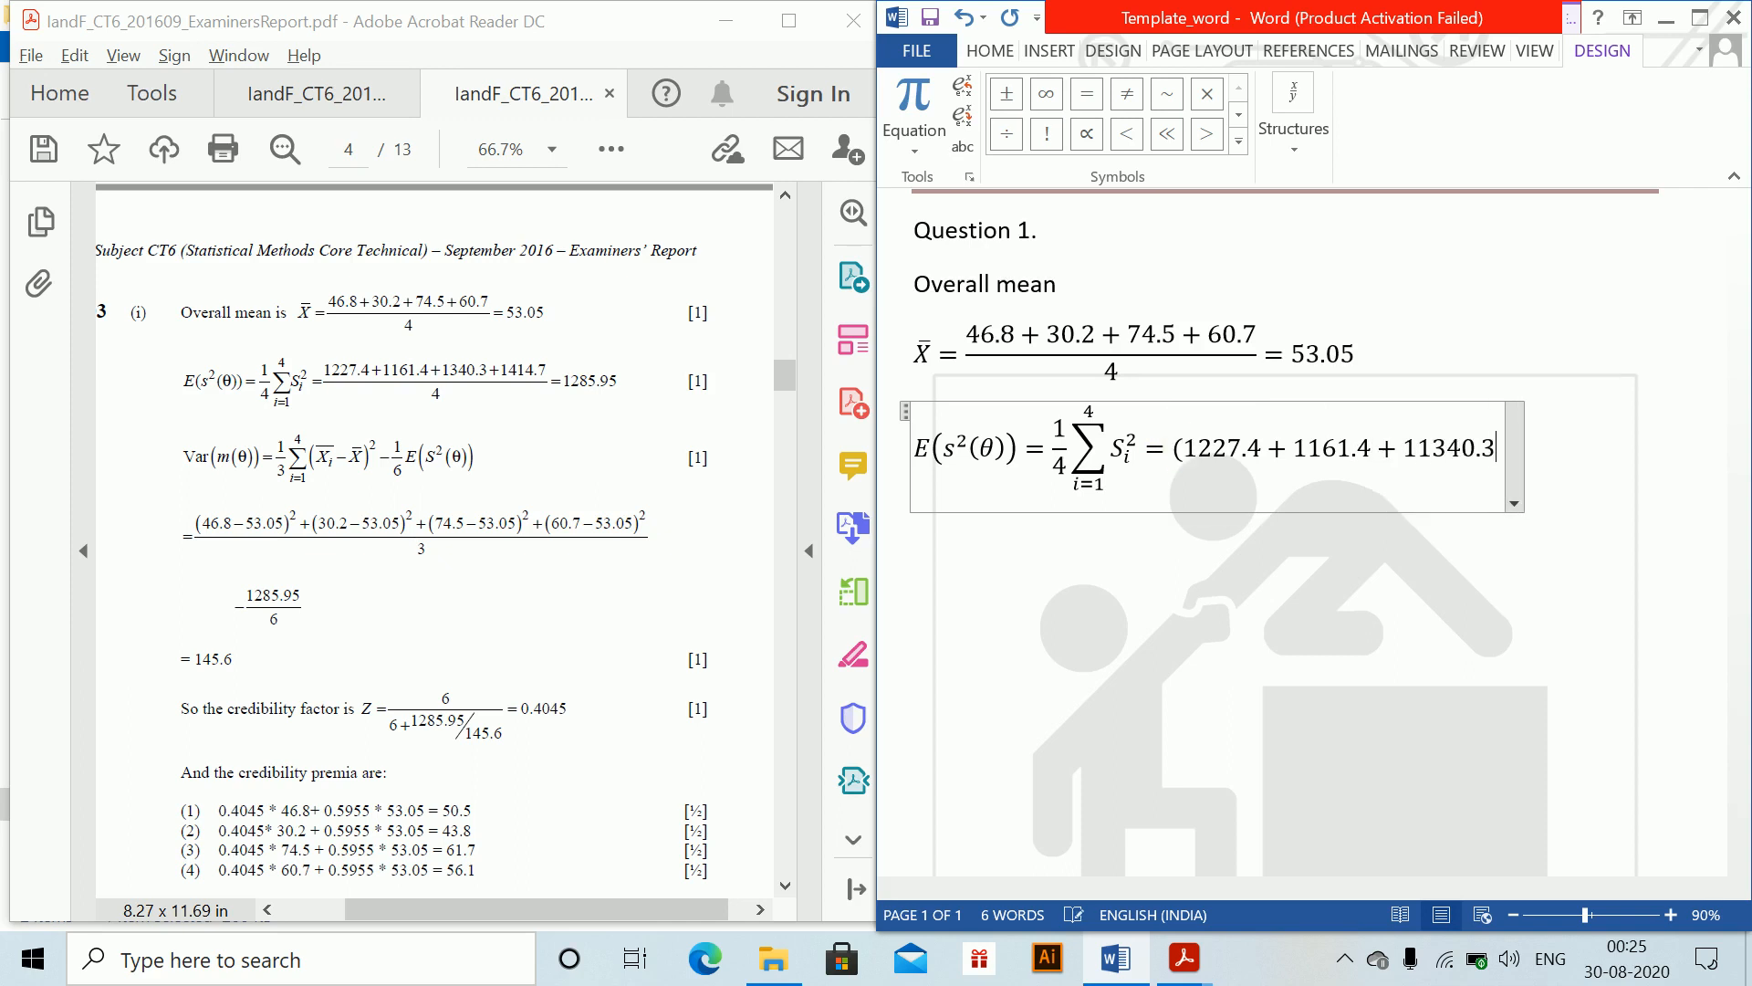
{"action": "left_click", "coordinate": [1434, 456]}
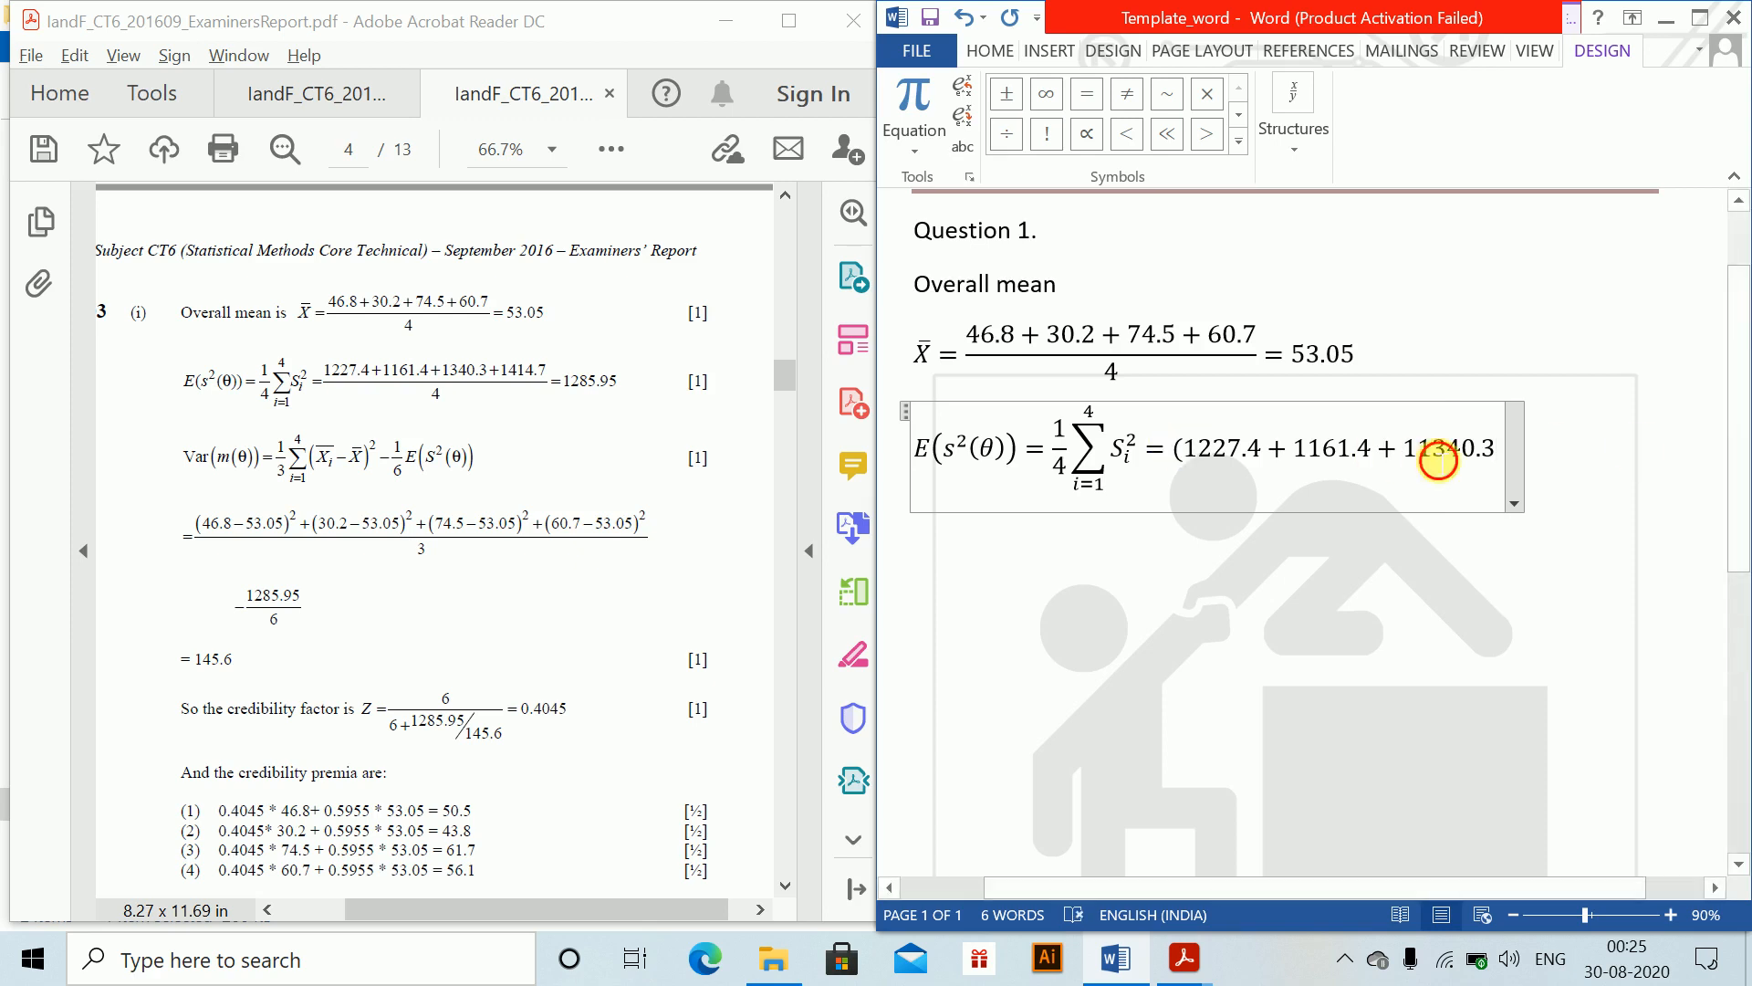
{"action": "key", "text": "BackSpace"}
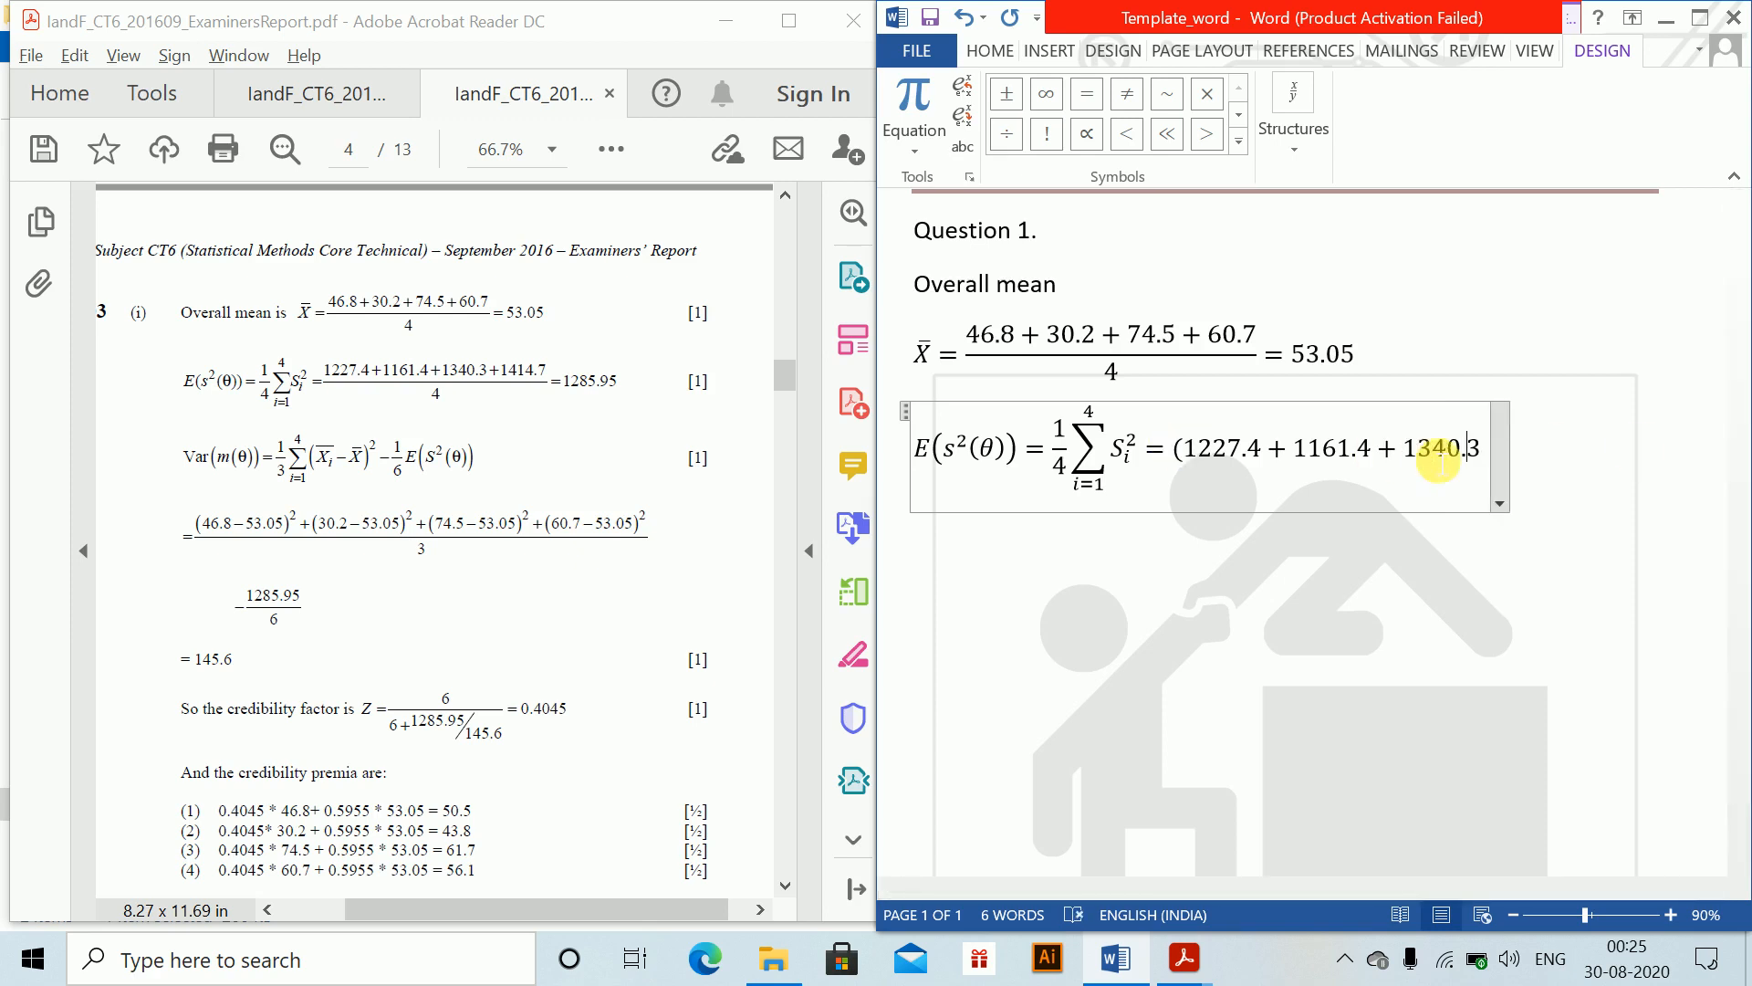
Step: Complete the E(s²(θ)) equation by adding + 1414.7 to the sum, dividing it by 4 as a fraction, and appending = 1285.95
{"action": "type", "text": "+141"}
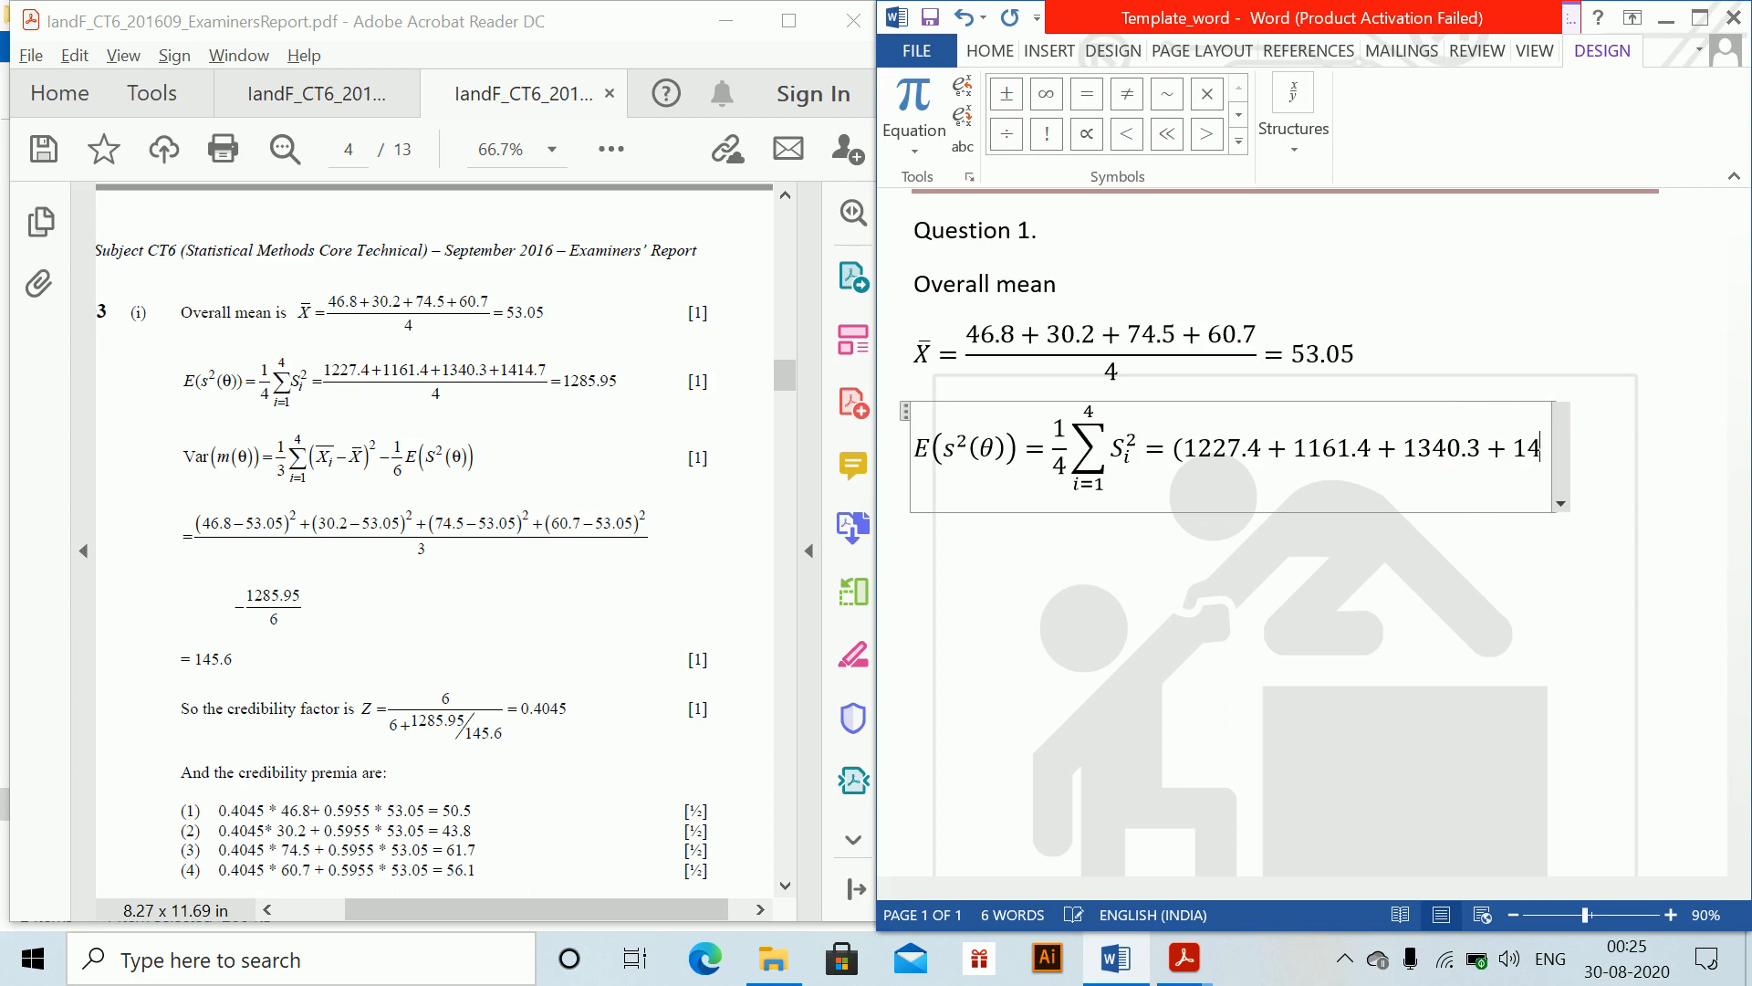
{"action": "type", "text": "4.7"}
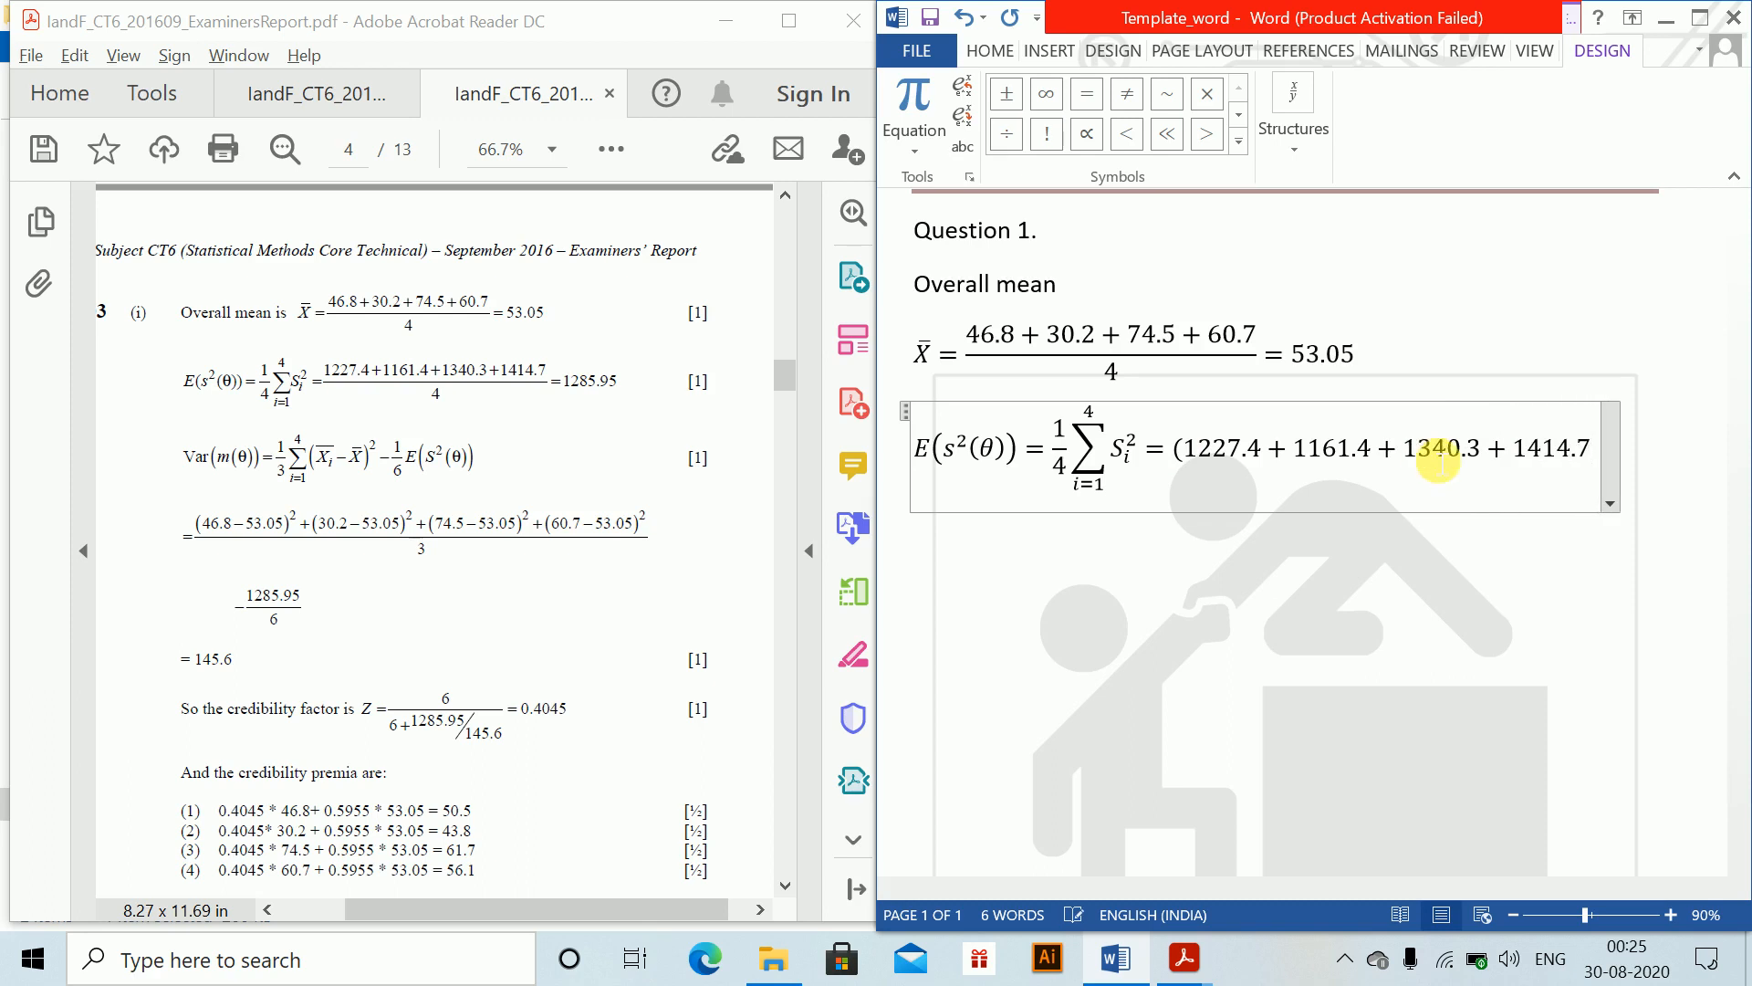
{"action": "type", "text": ")/4 ="}
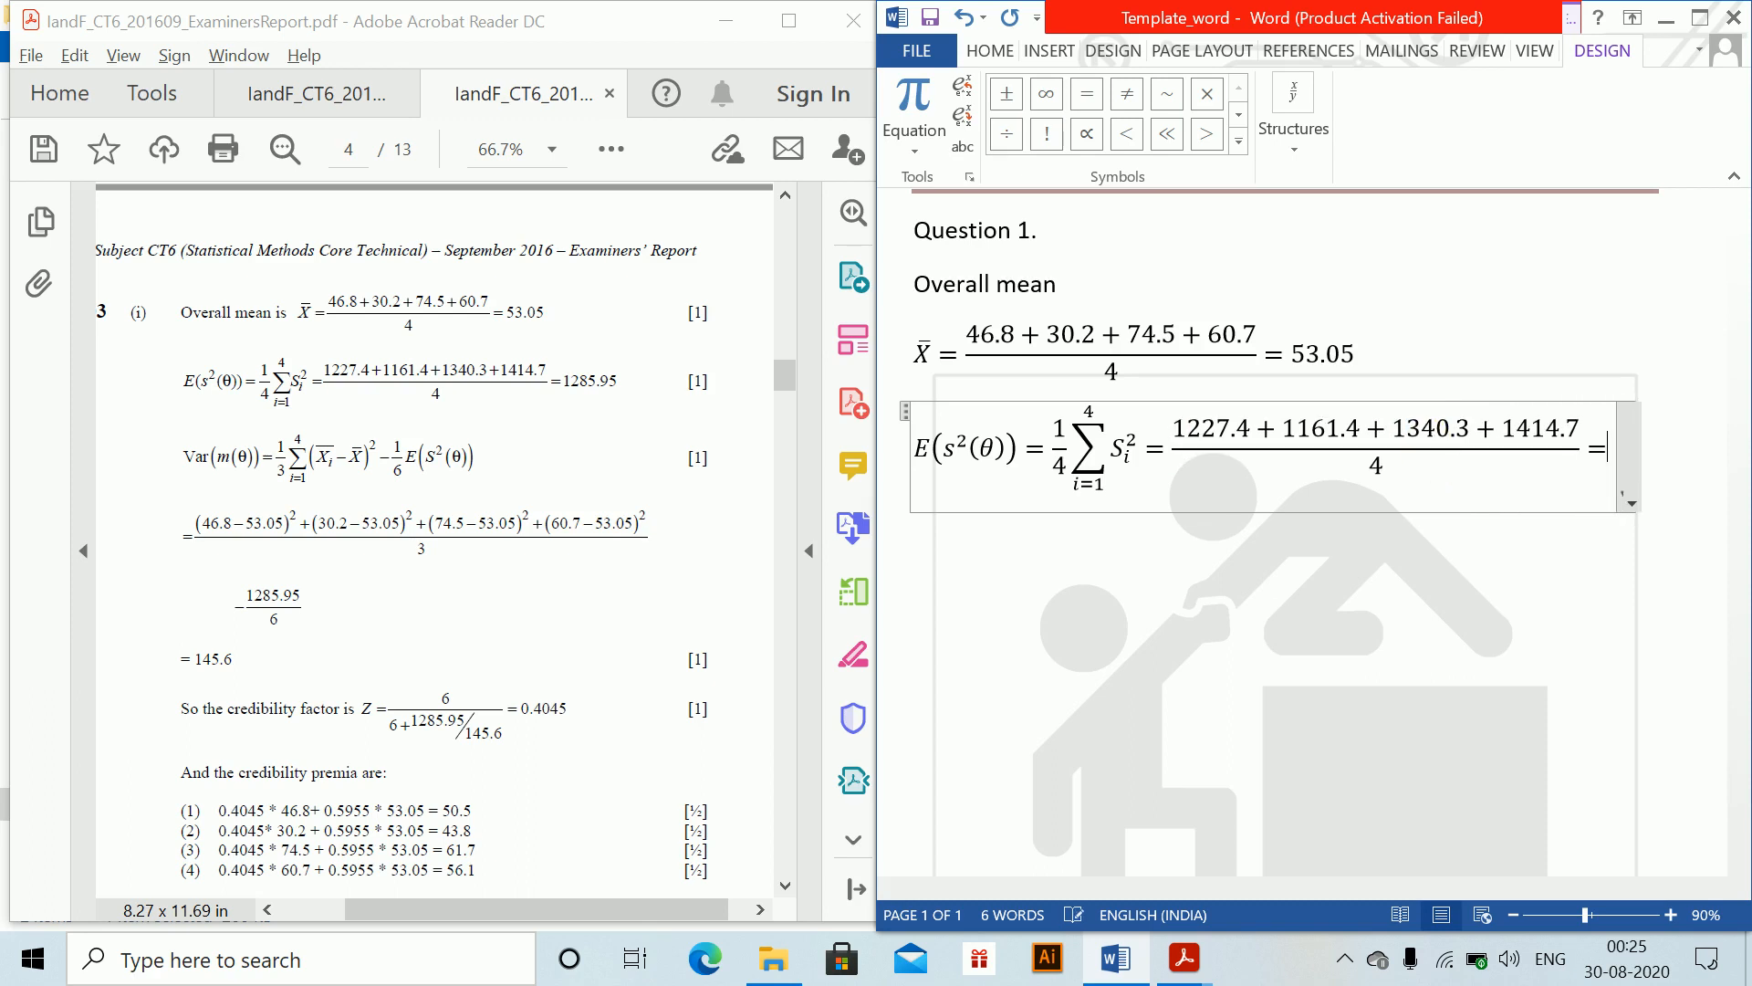
{"action": "type", "text": "1285"}
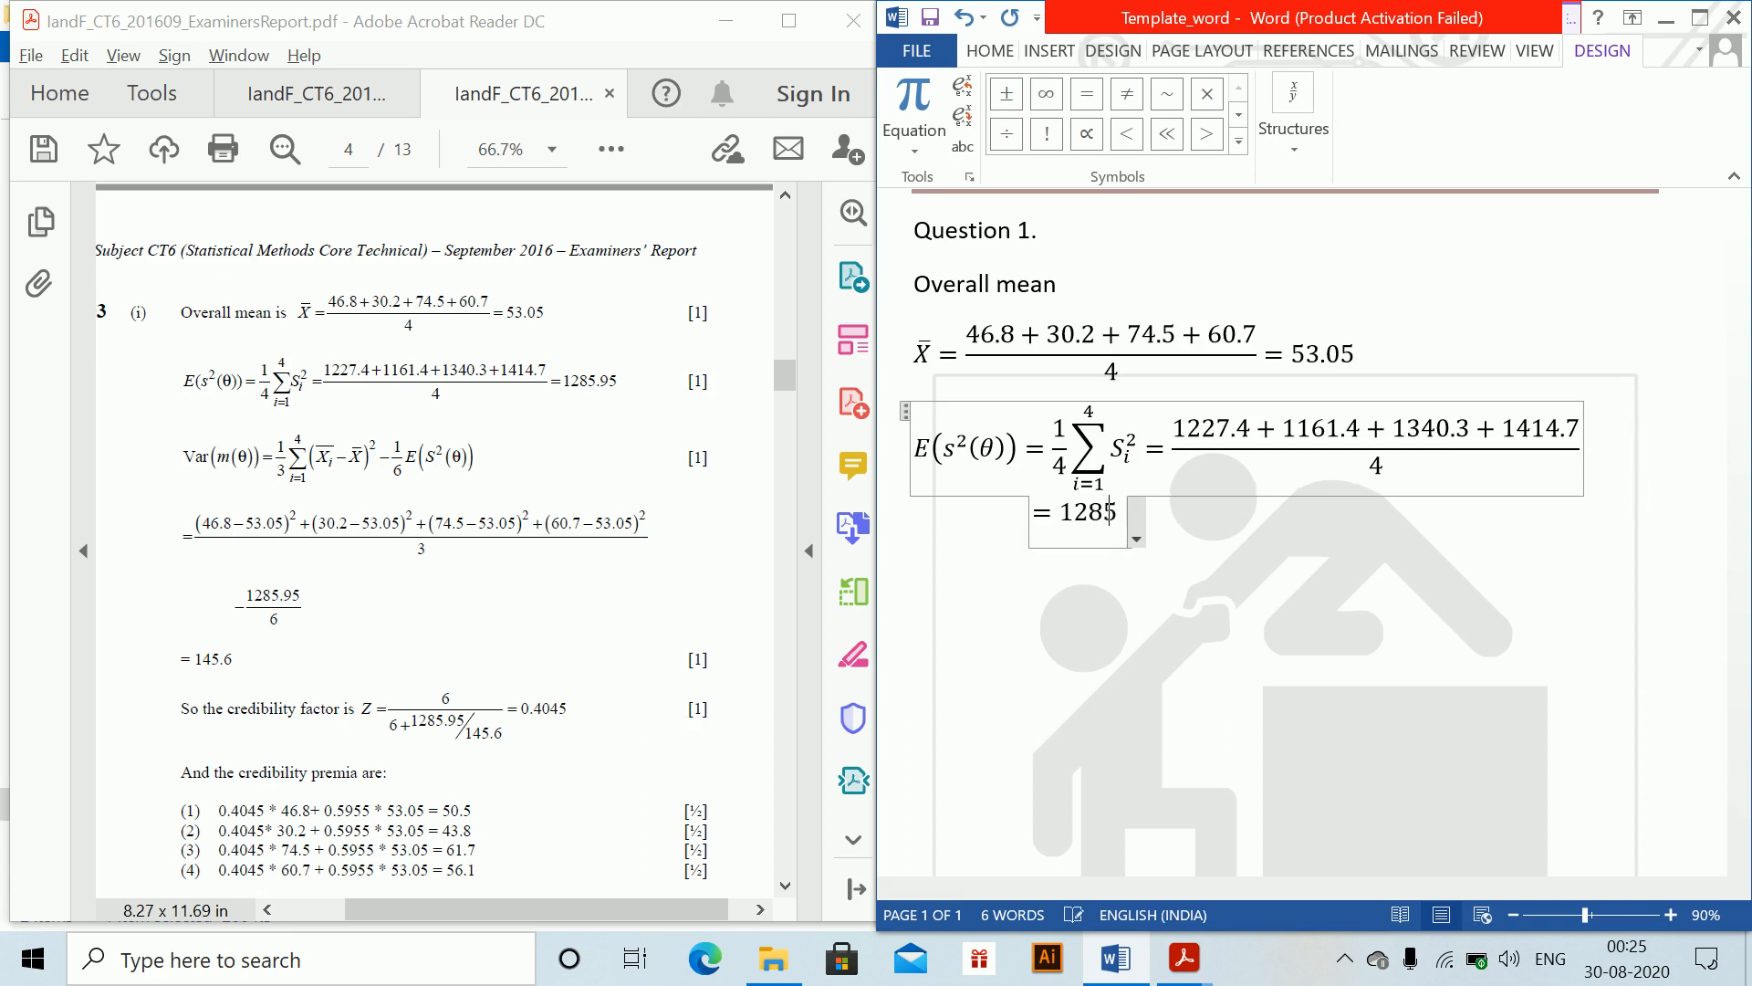
{"action": "type", "text": ".95"}
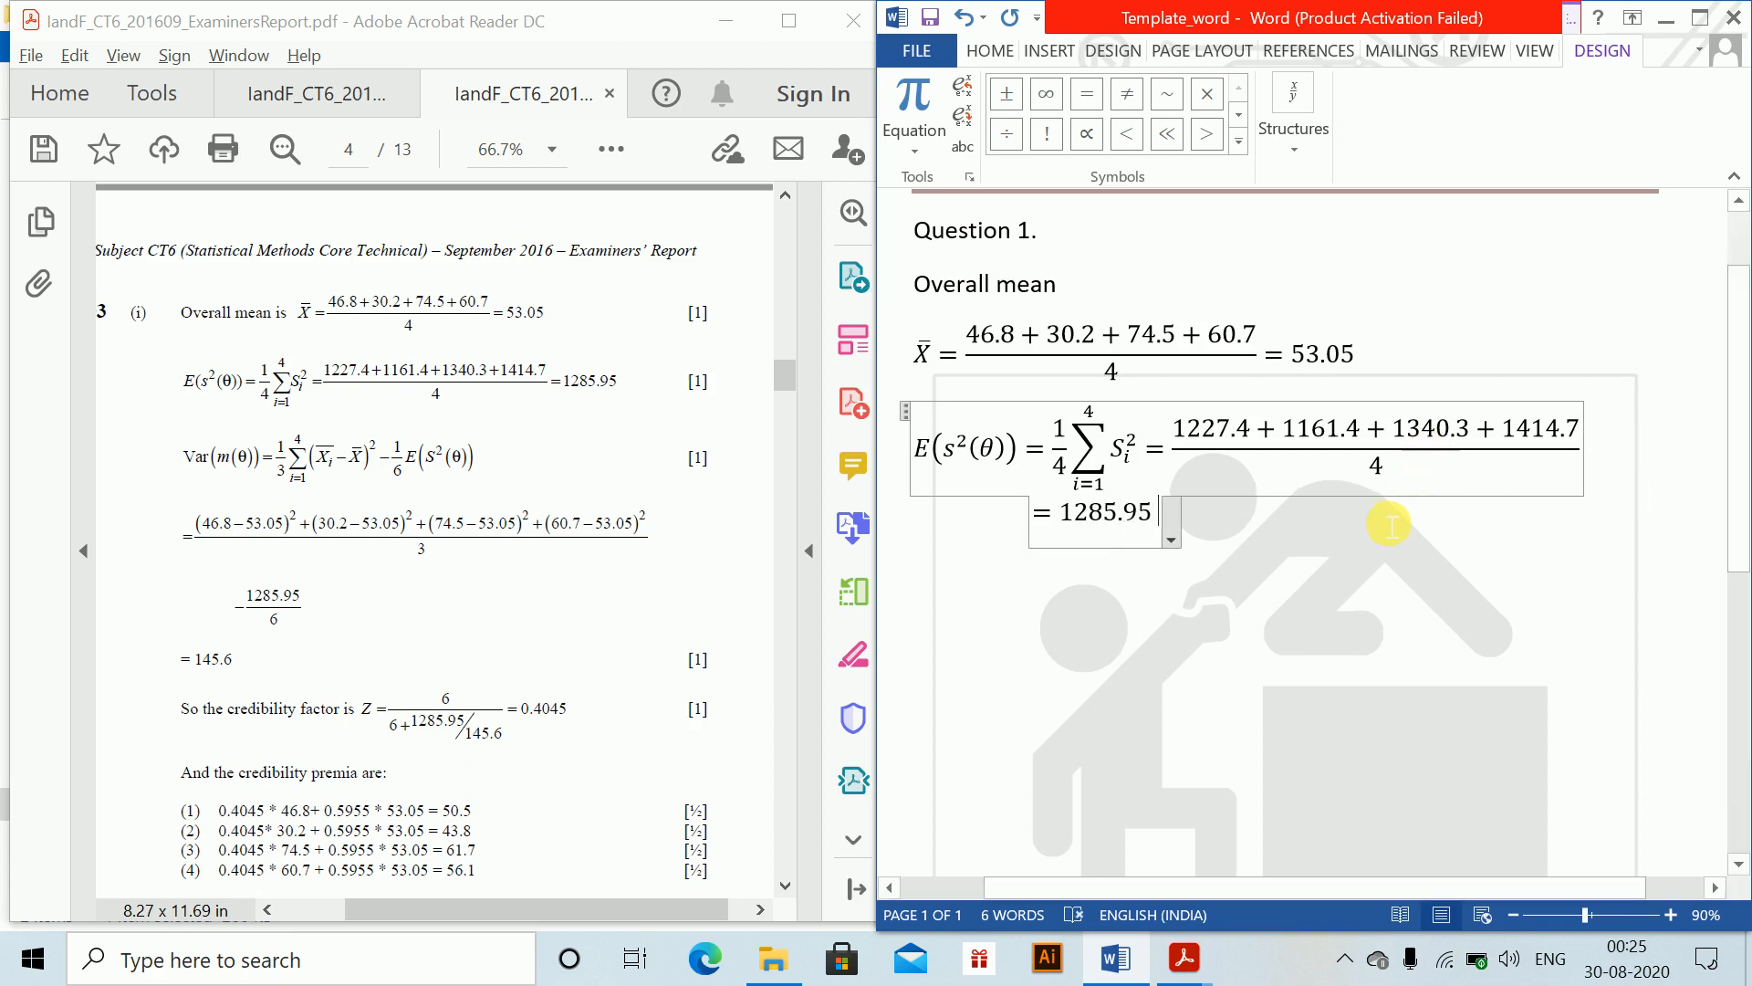
Step: Start a new equation below with Var(m(θ)) = 1/3 times a summation from i = 1 to 4
{"action": "key", "text": "Return"}
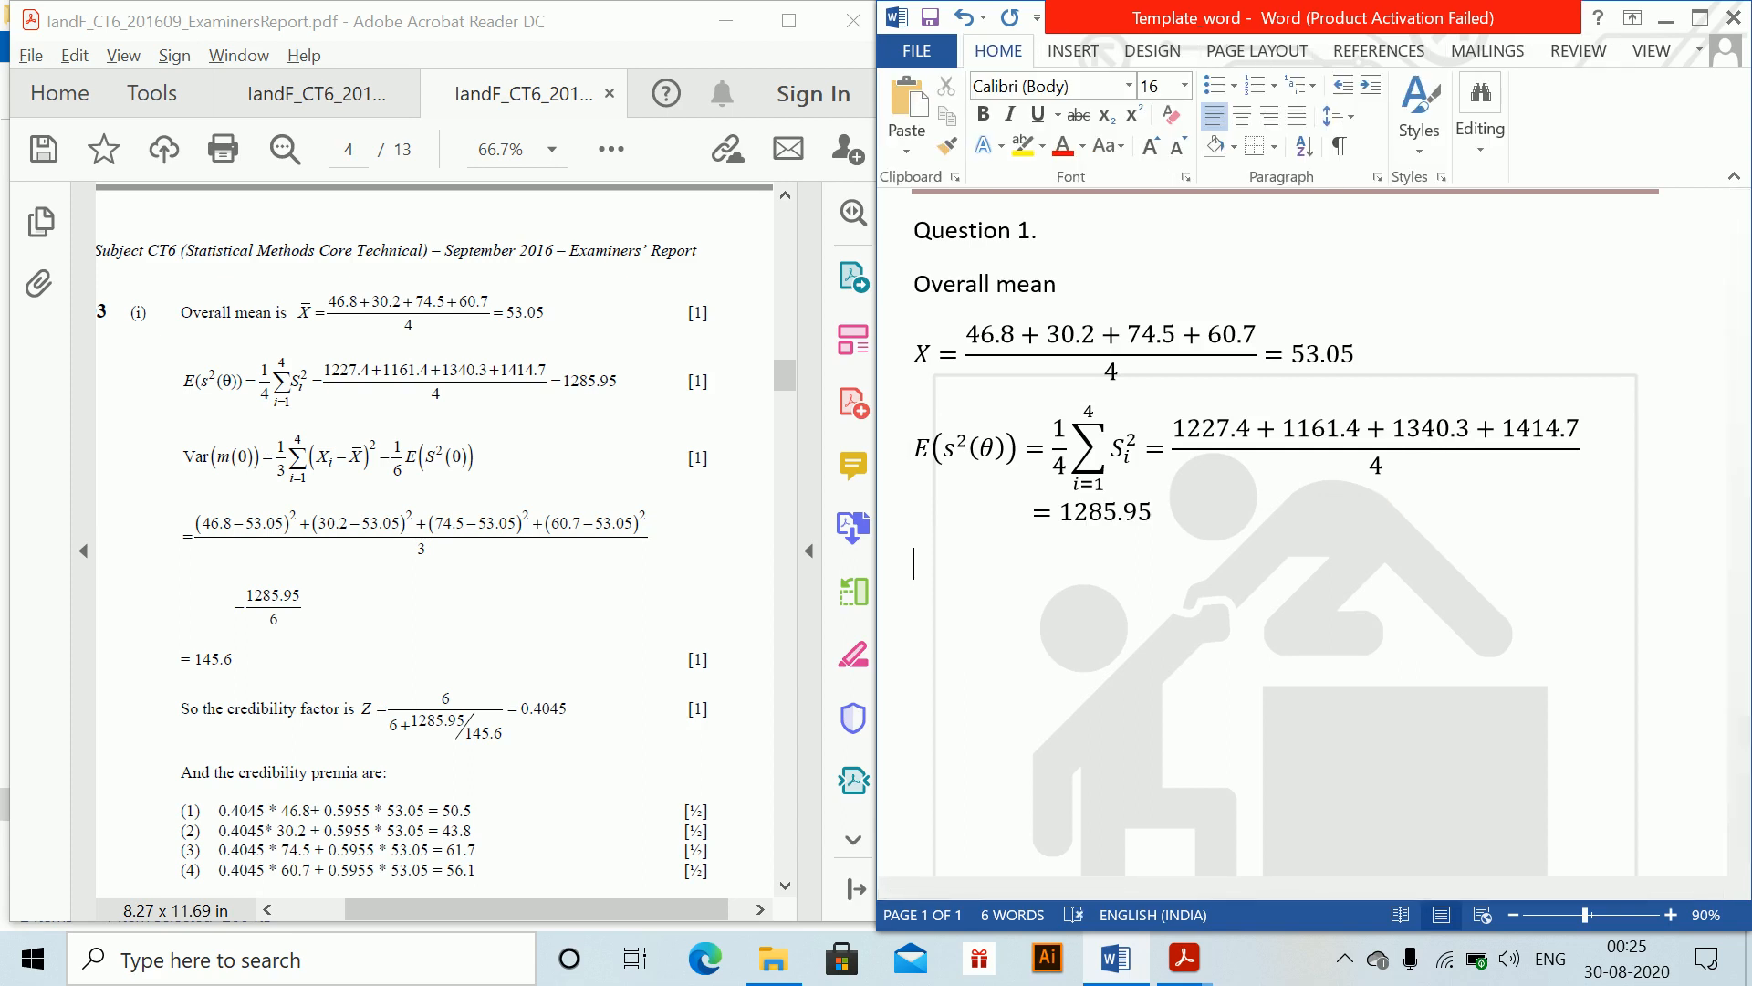
{"action": "key", "text": "alt+equal"}
{"action": "type", "text": "Var"}
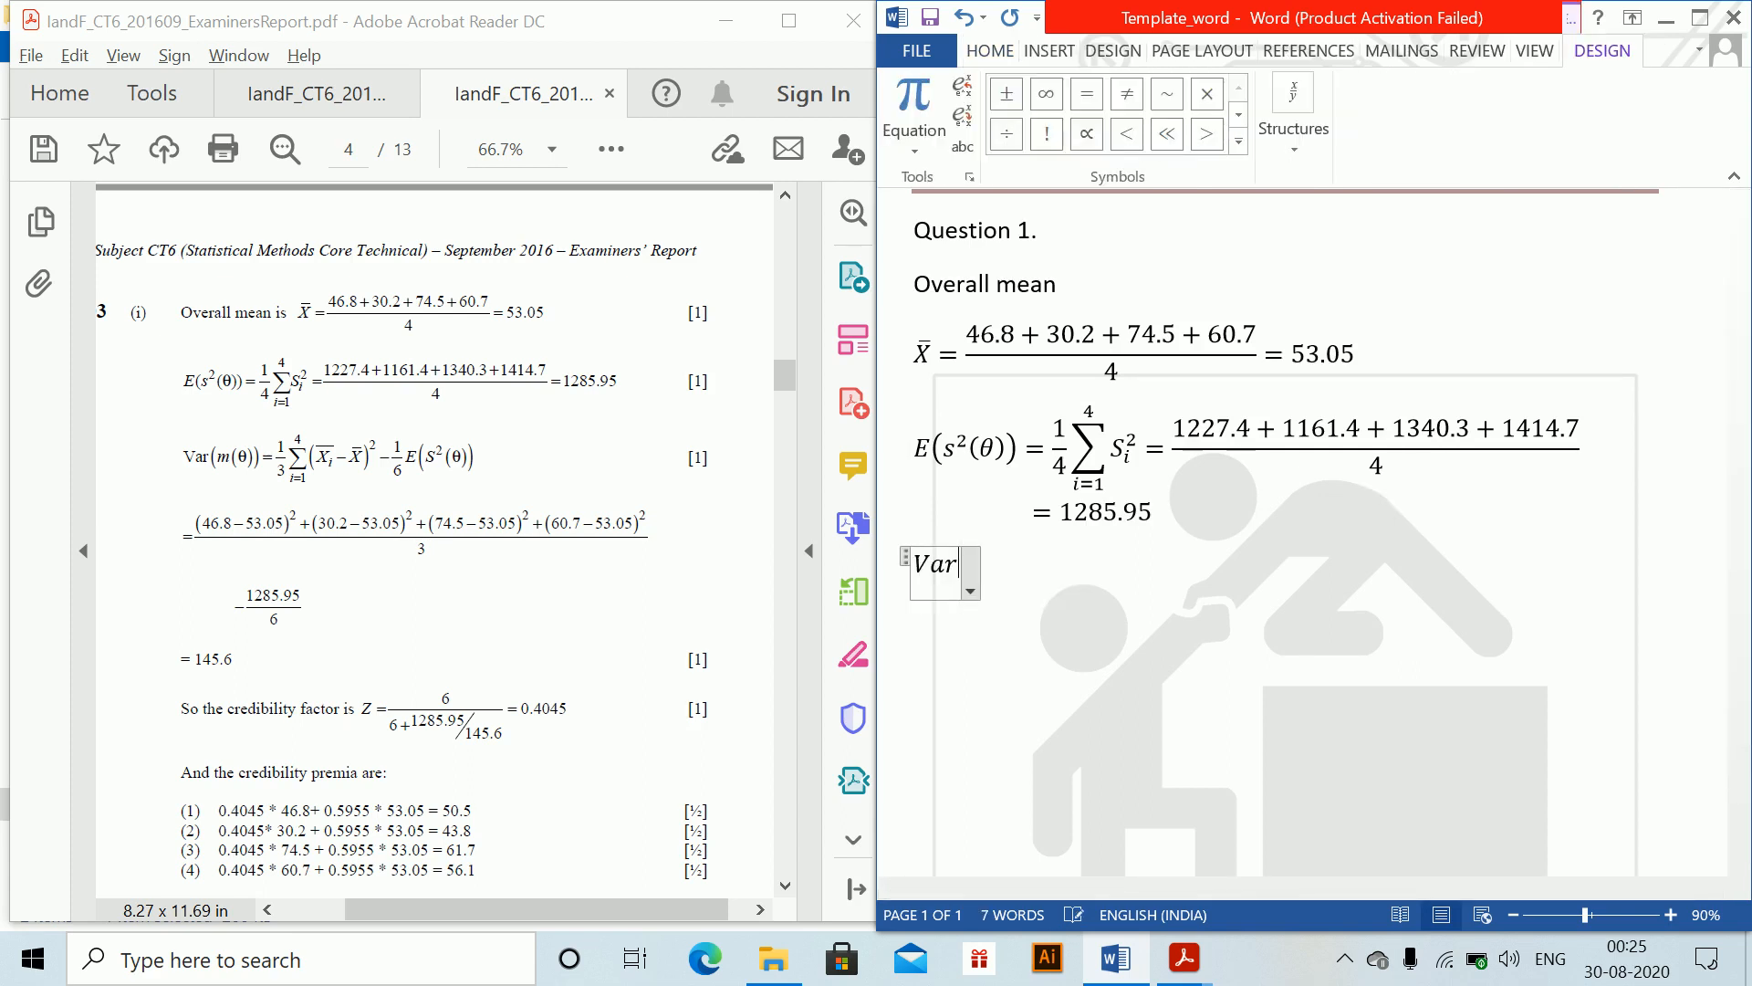
{"action": "type", "text": "(m(\\the"}
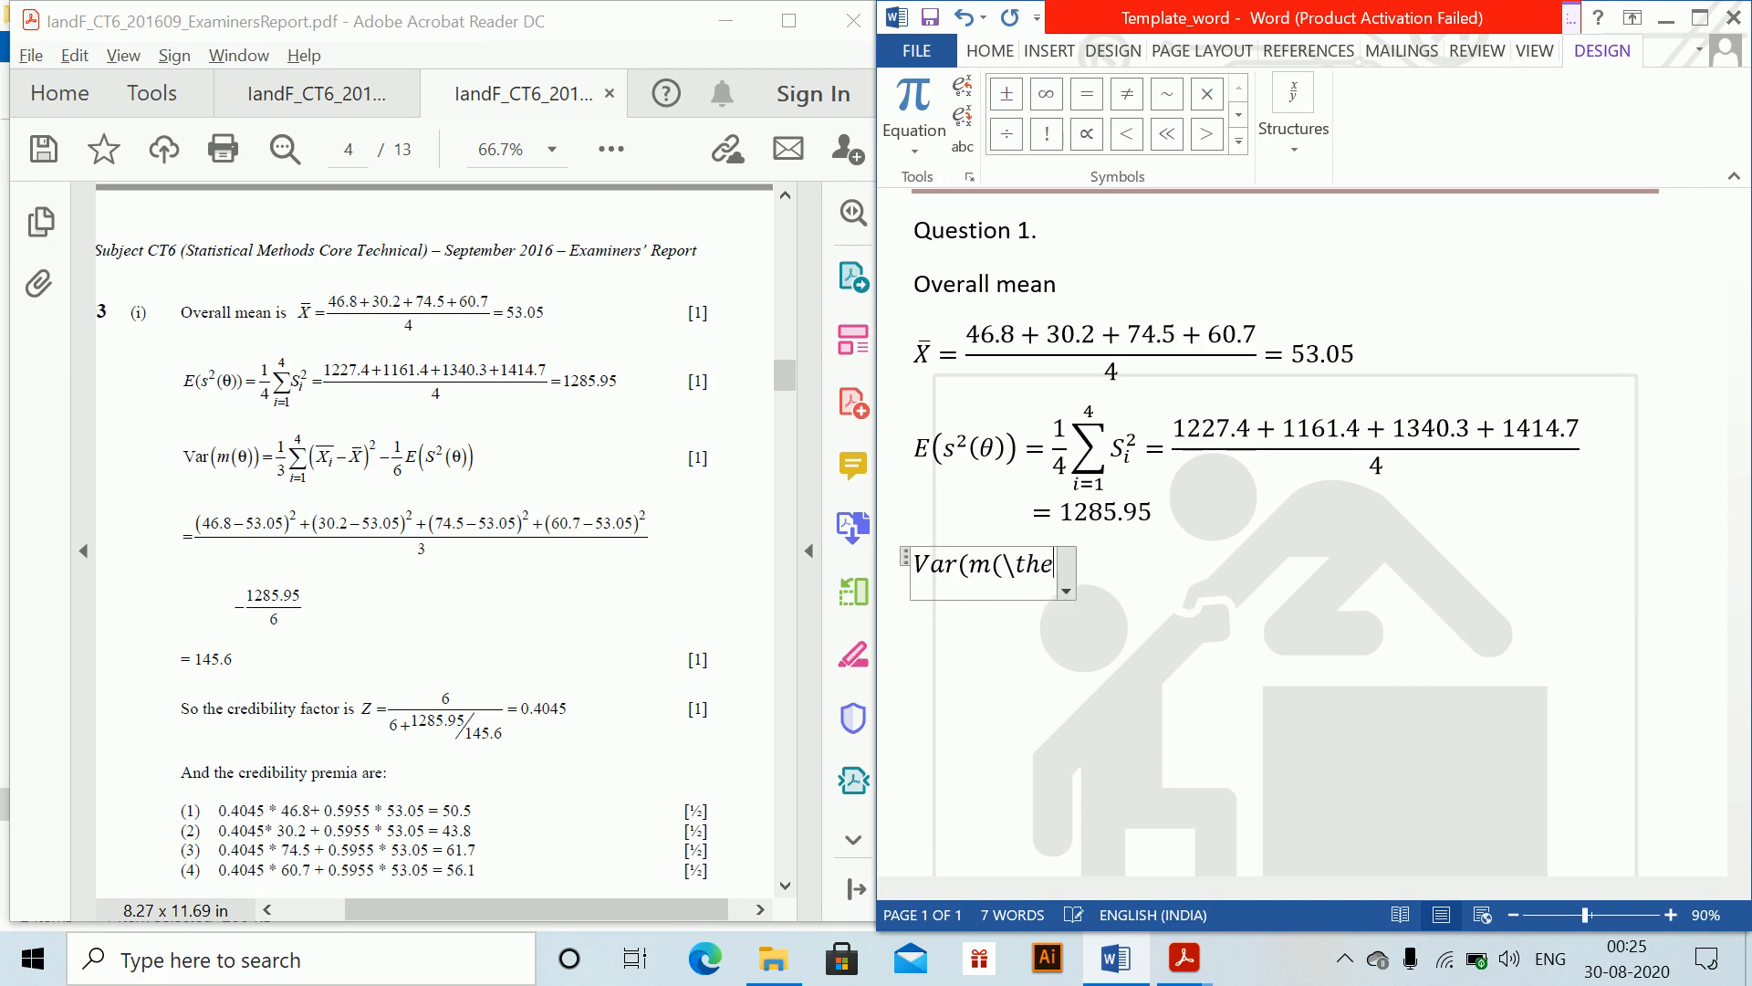
{"action": "type", "text": "ta )"}
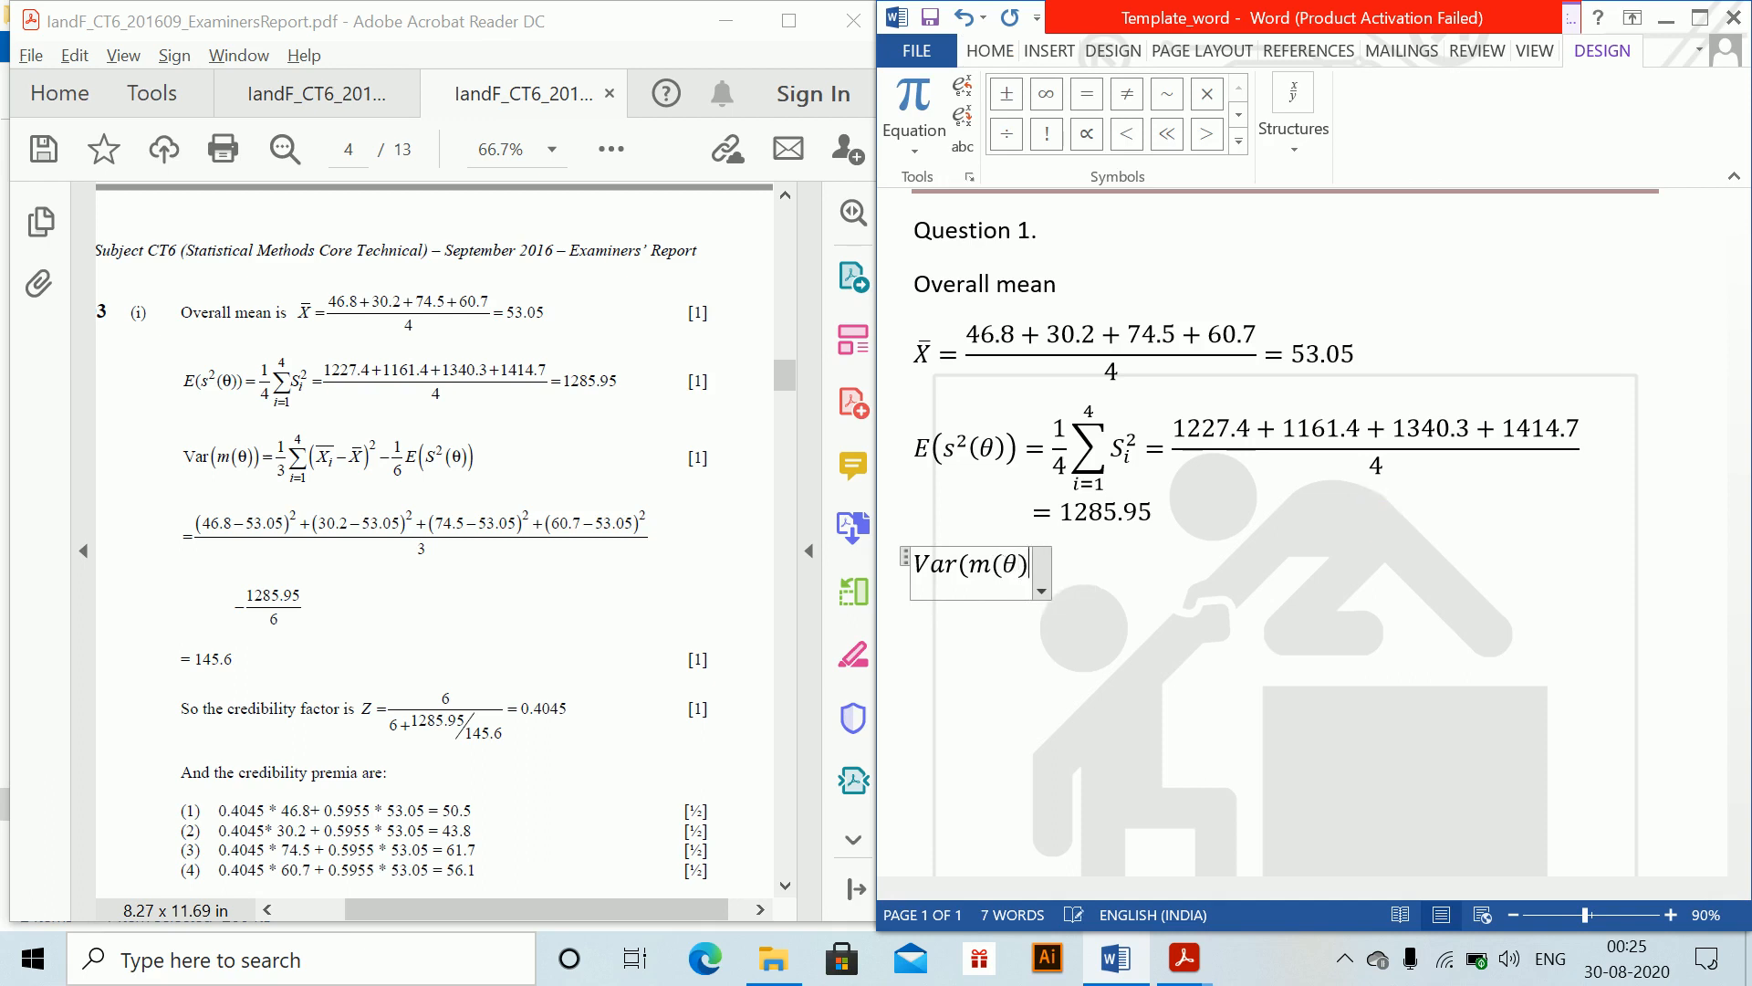
{"action": "type", "text": ")=1/3 "}
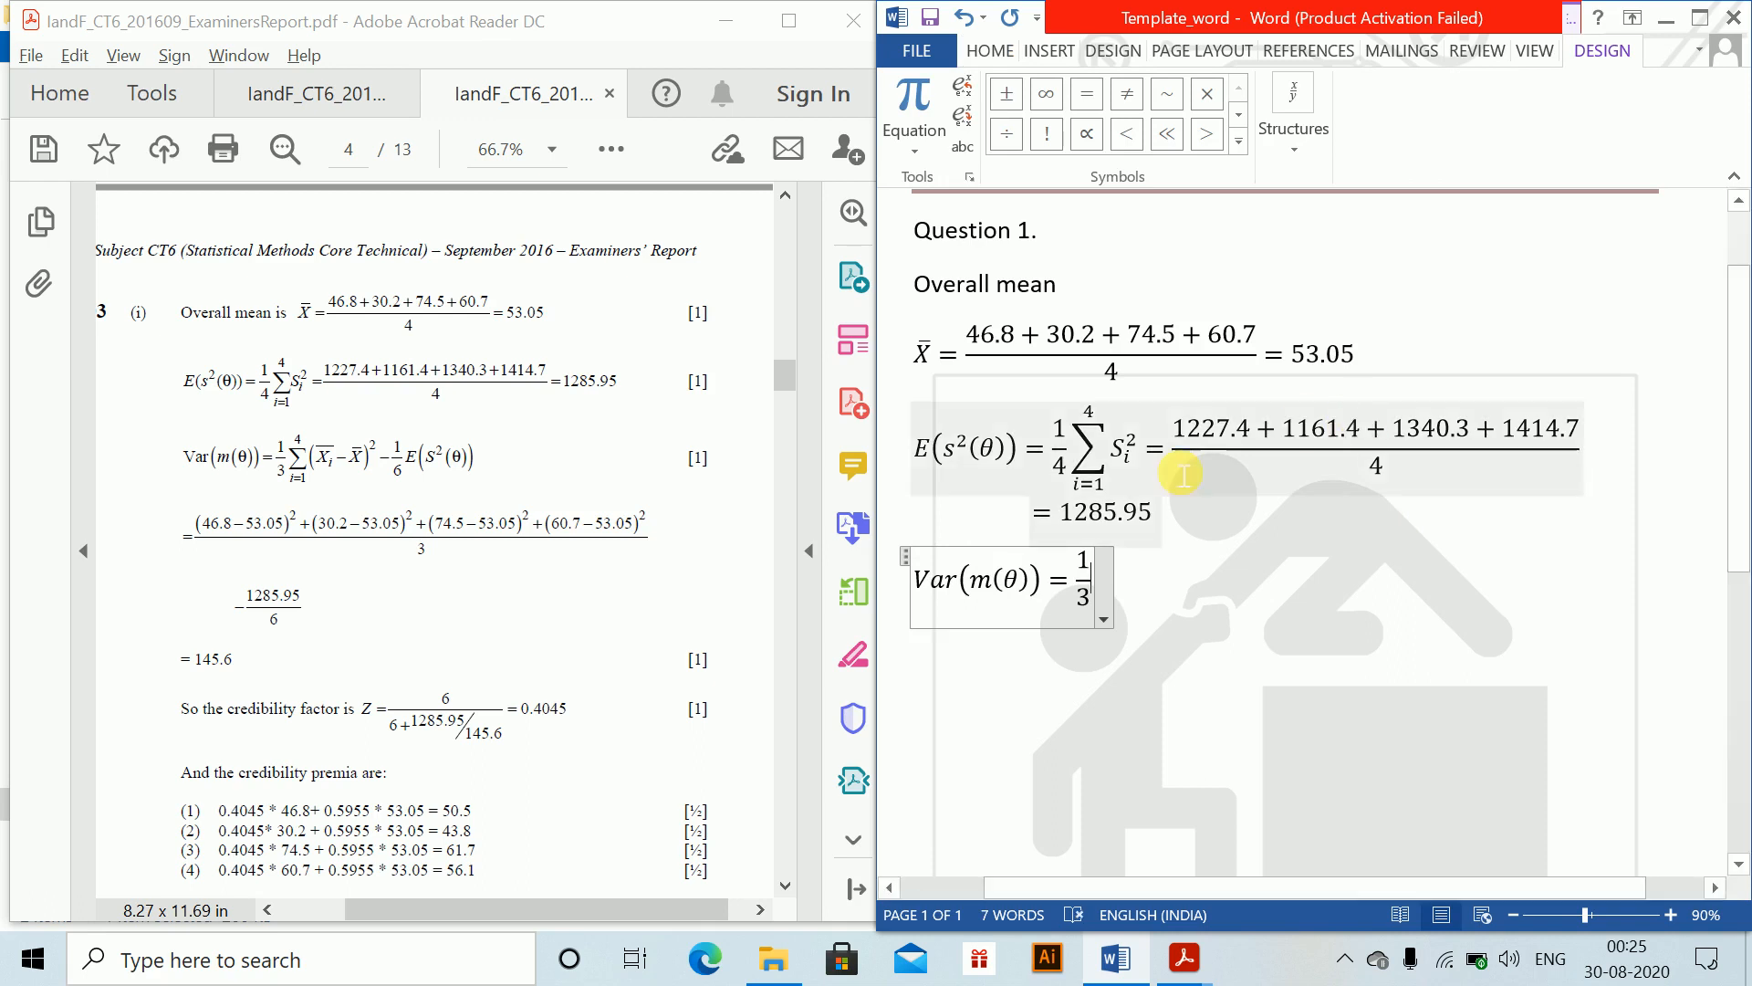
{"action": "type", "text": "\\sum "}
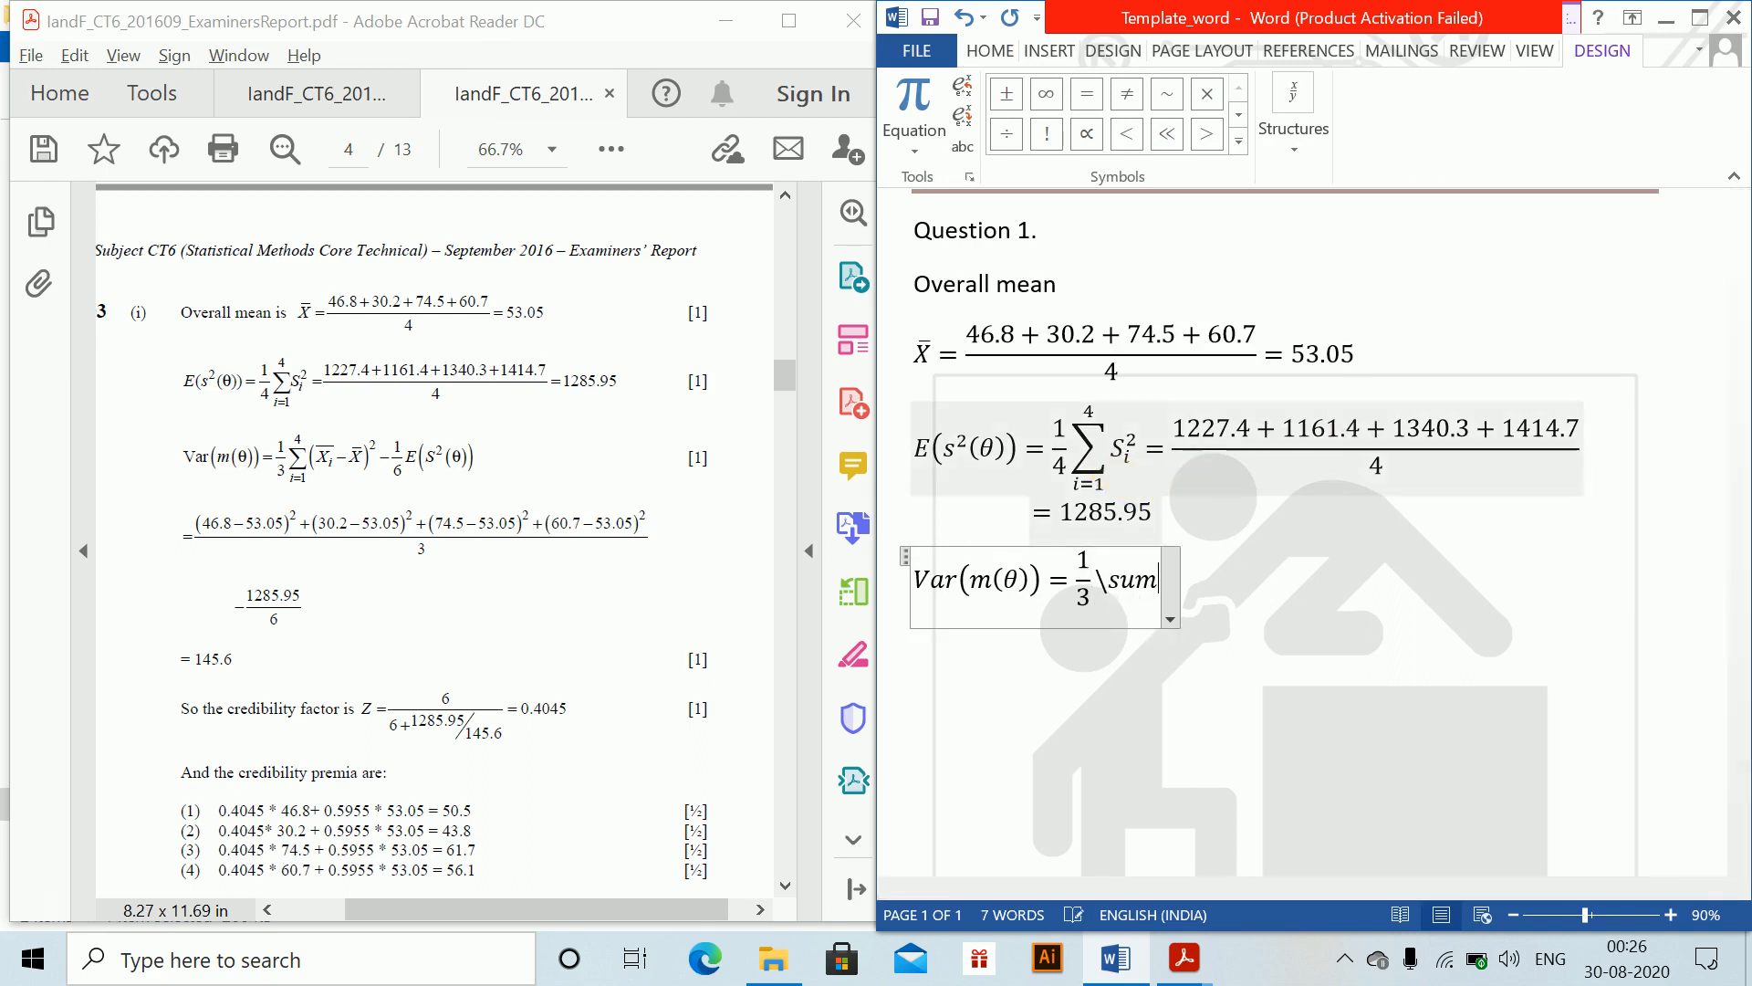
{"action": "type", "text": "_(i"}
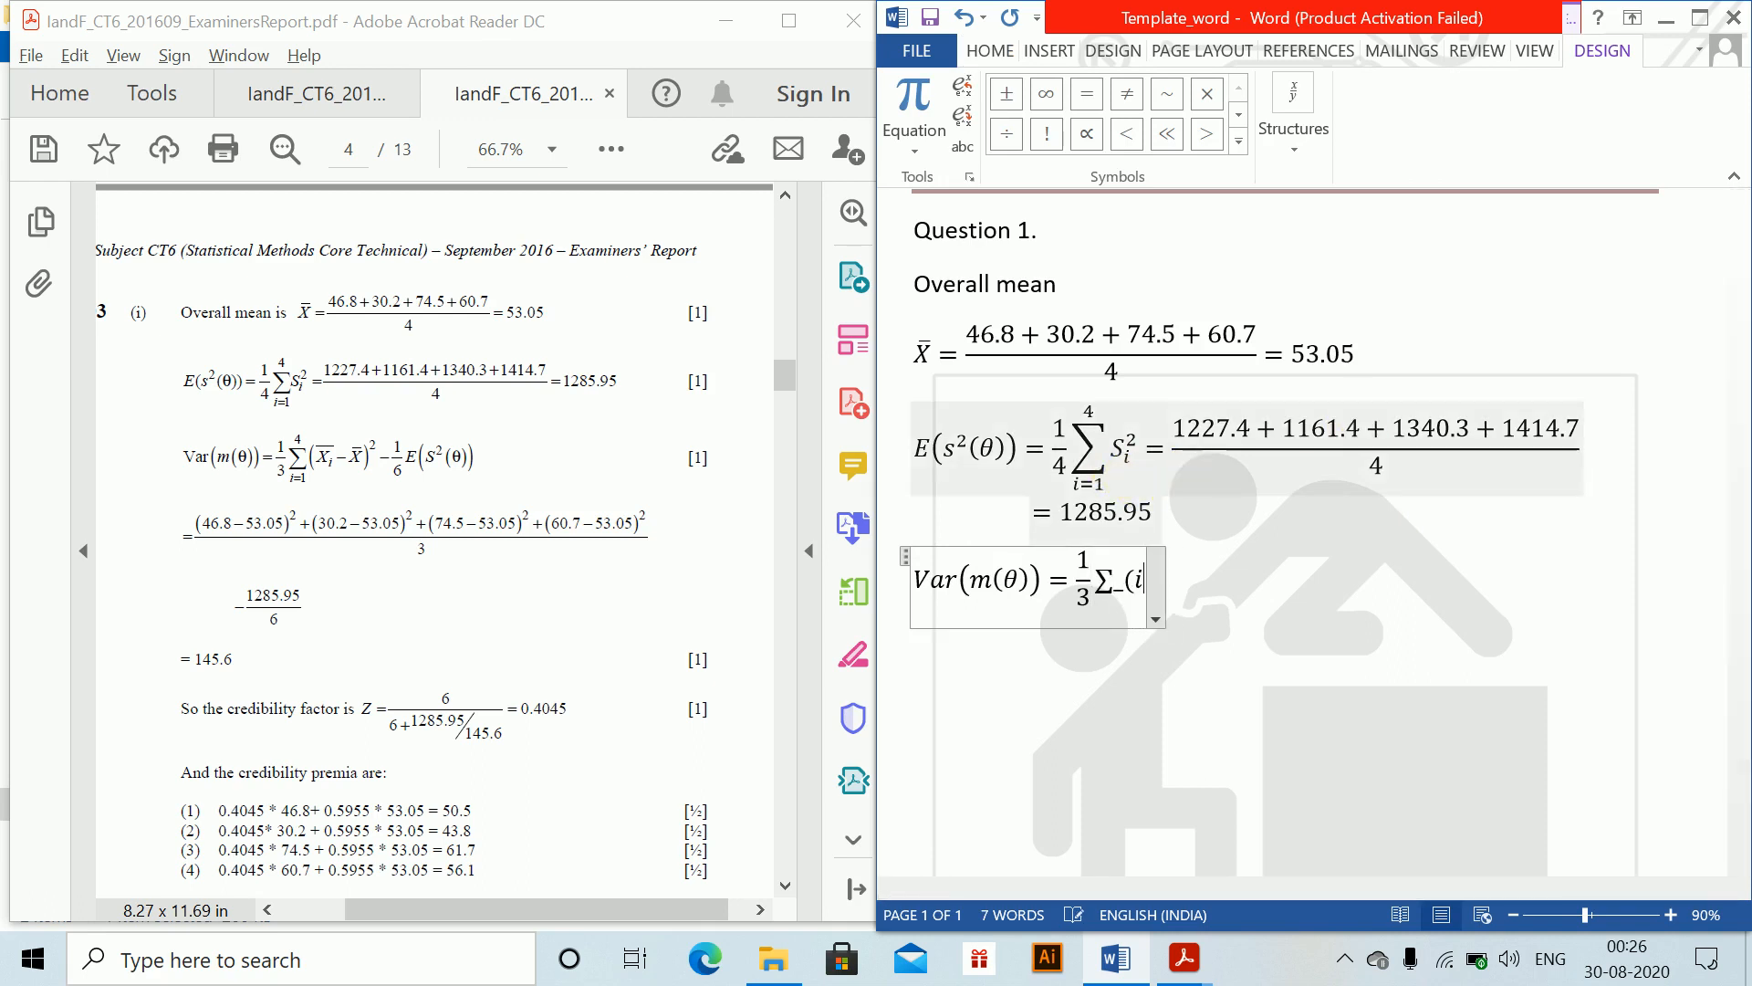
{"action": "type", "text": "=1)^4 ⬚"}
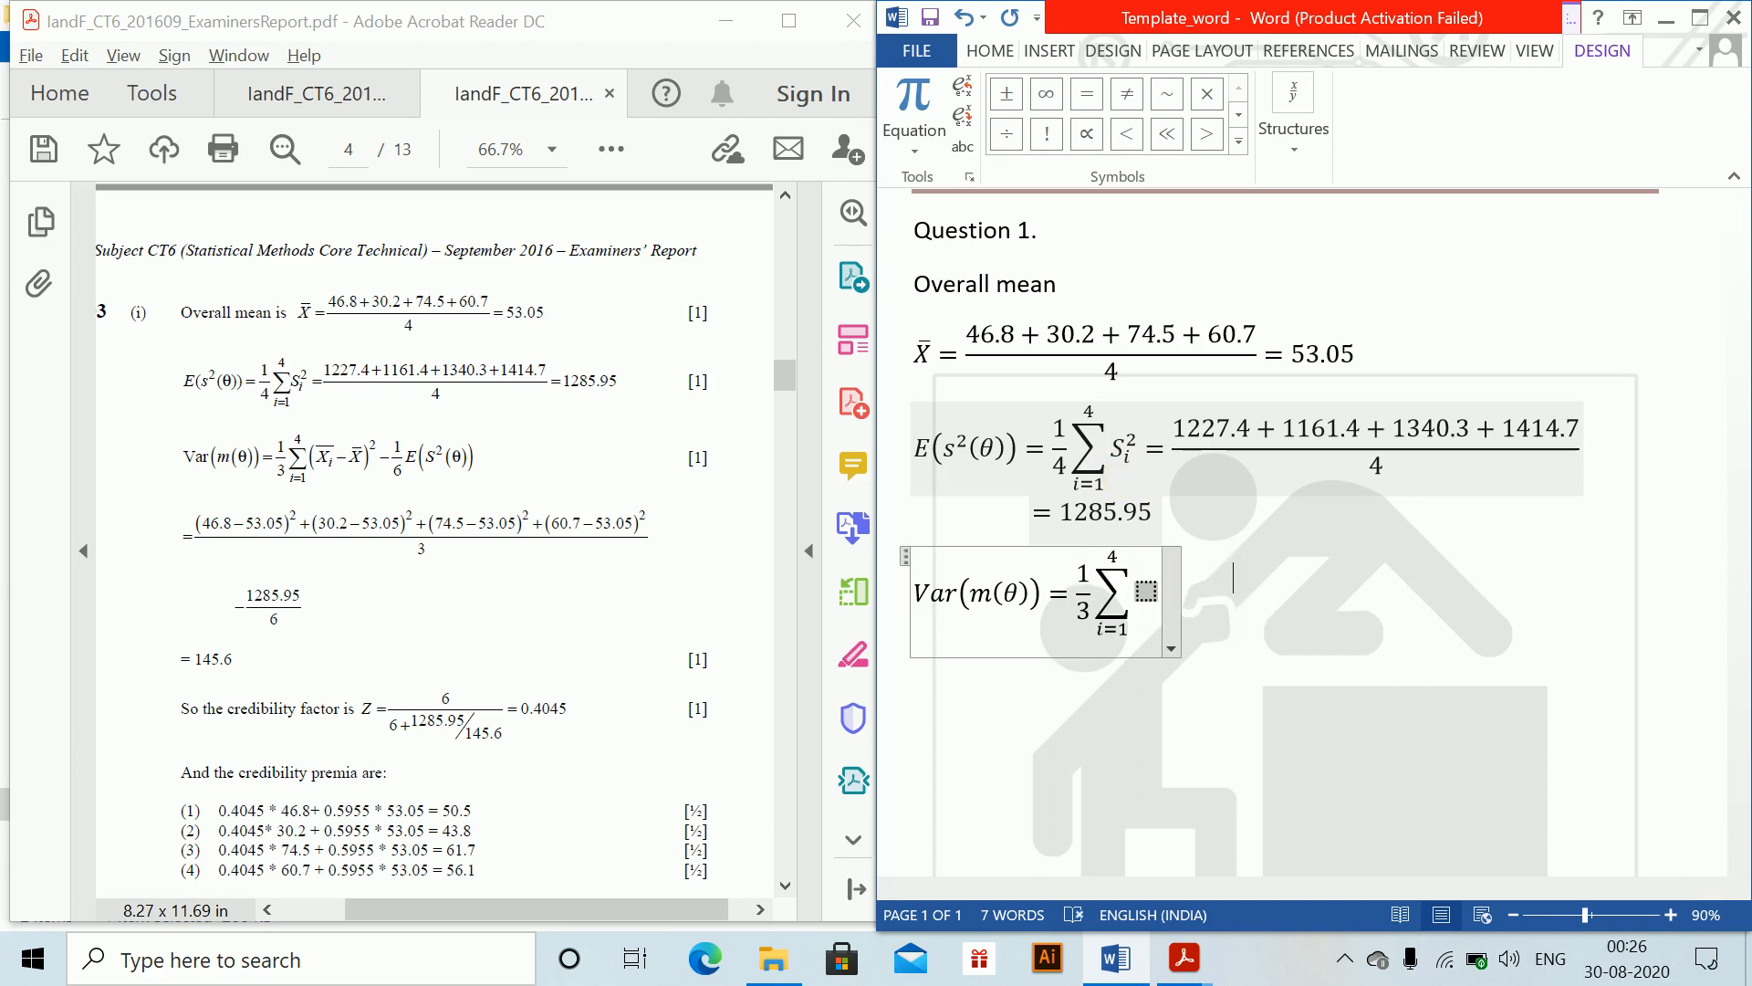
Step: Fill in the summand (X̄ᵢ − X̄)² in the Var(m(θ)) equation and follow it with − 1/6
{"action": "type", "text": "(X"}
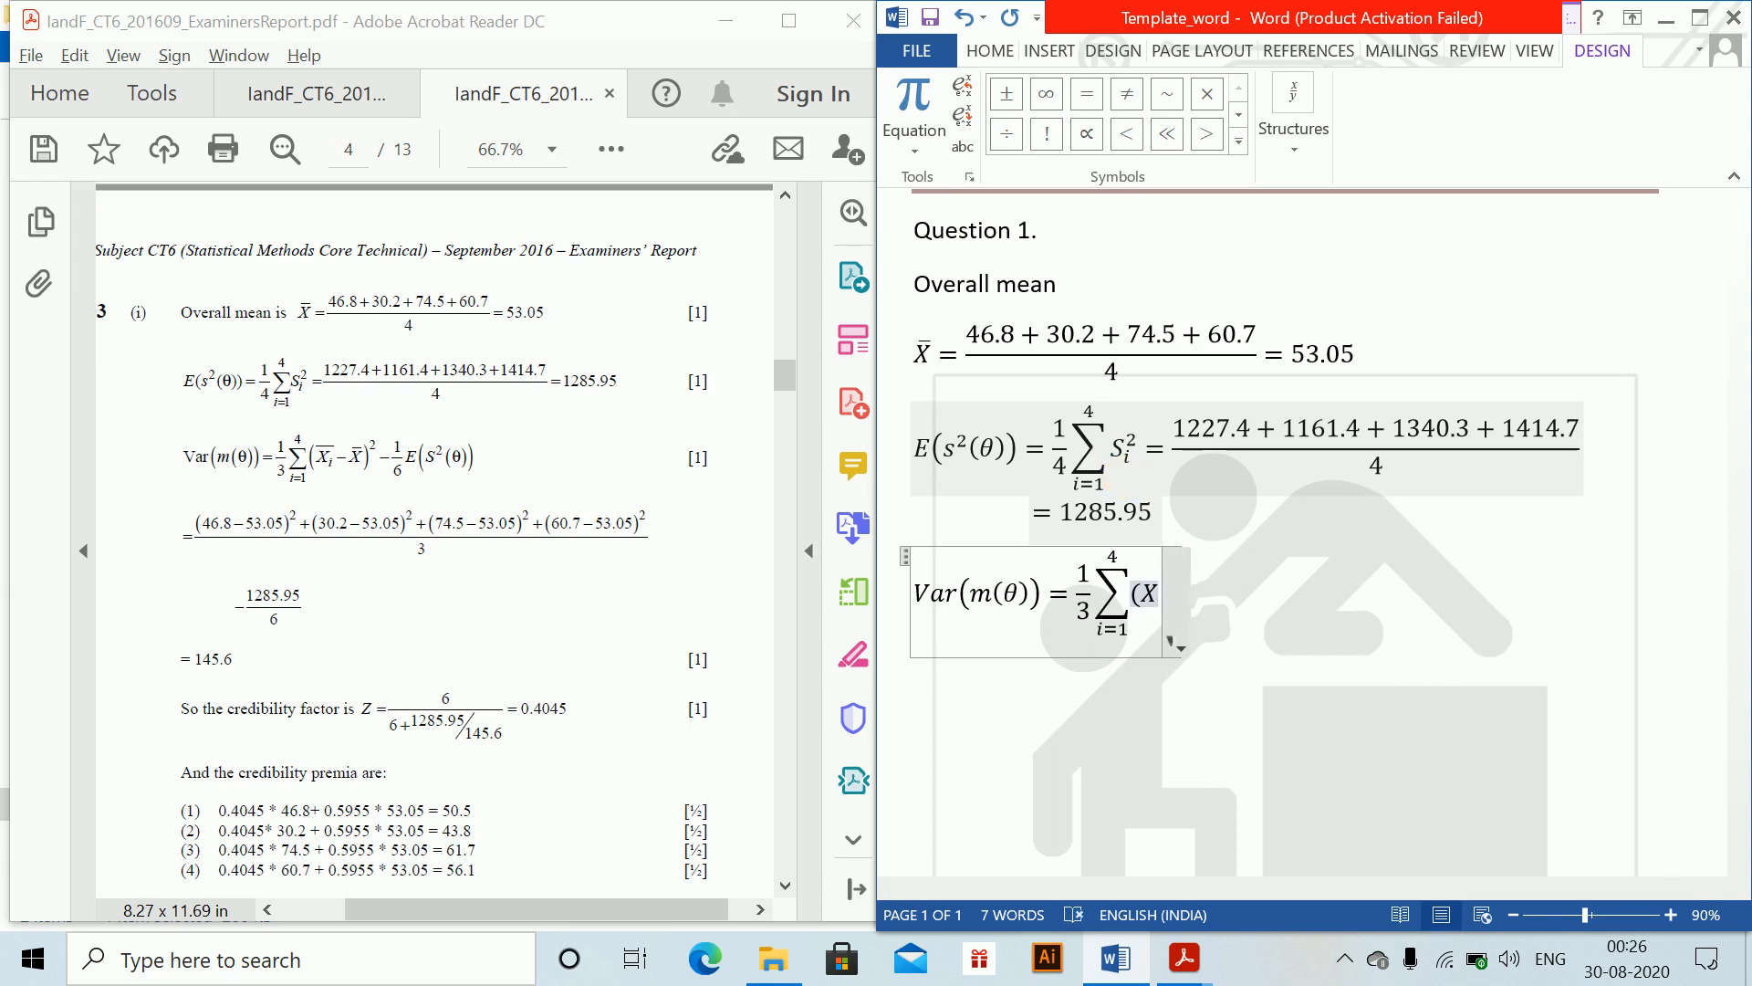
{"action": "type", "text": "̄_i"}
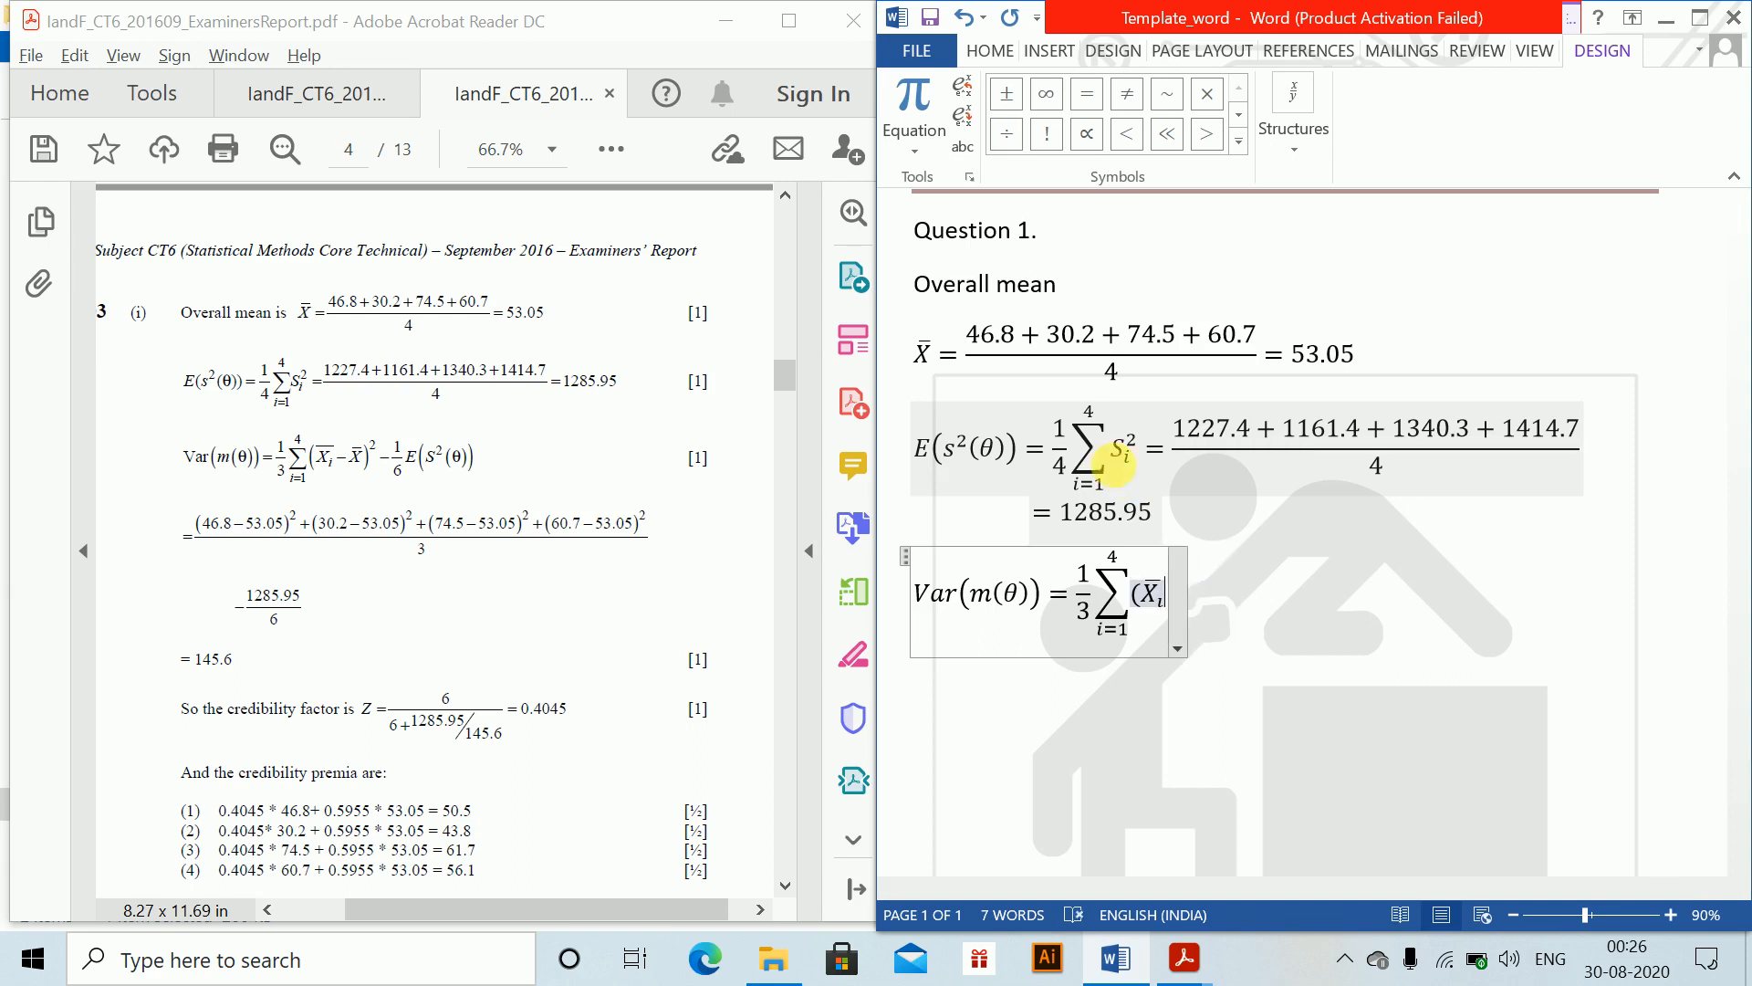
{"action": "type", "text": " \bar  -X\bar  "}
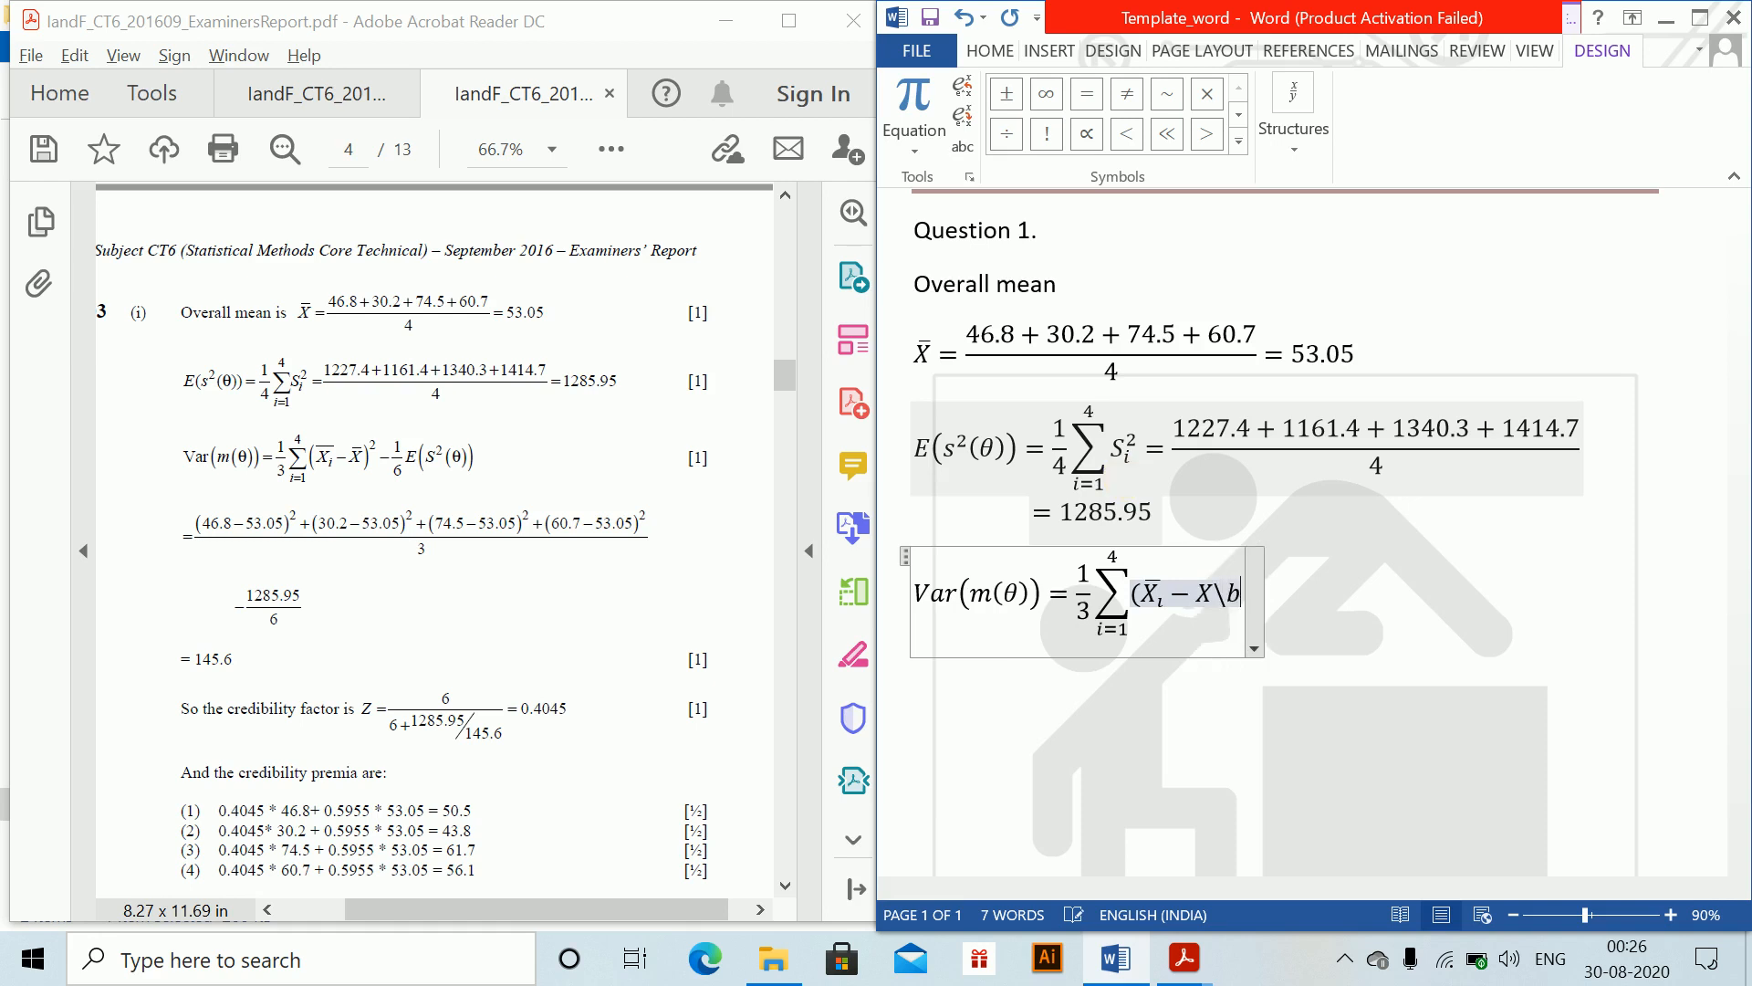
{"action": "type", "text": ")^2 -1/6"}
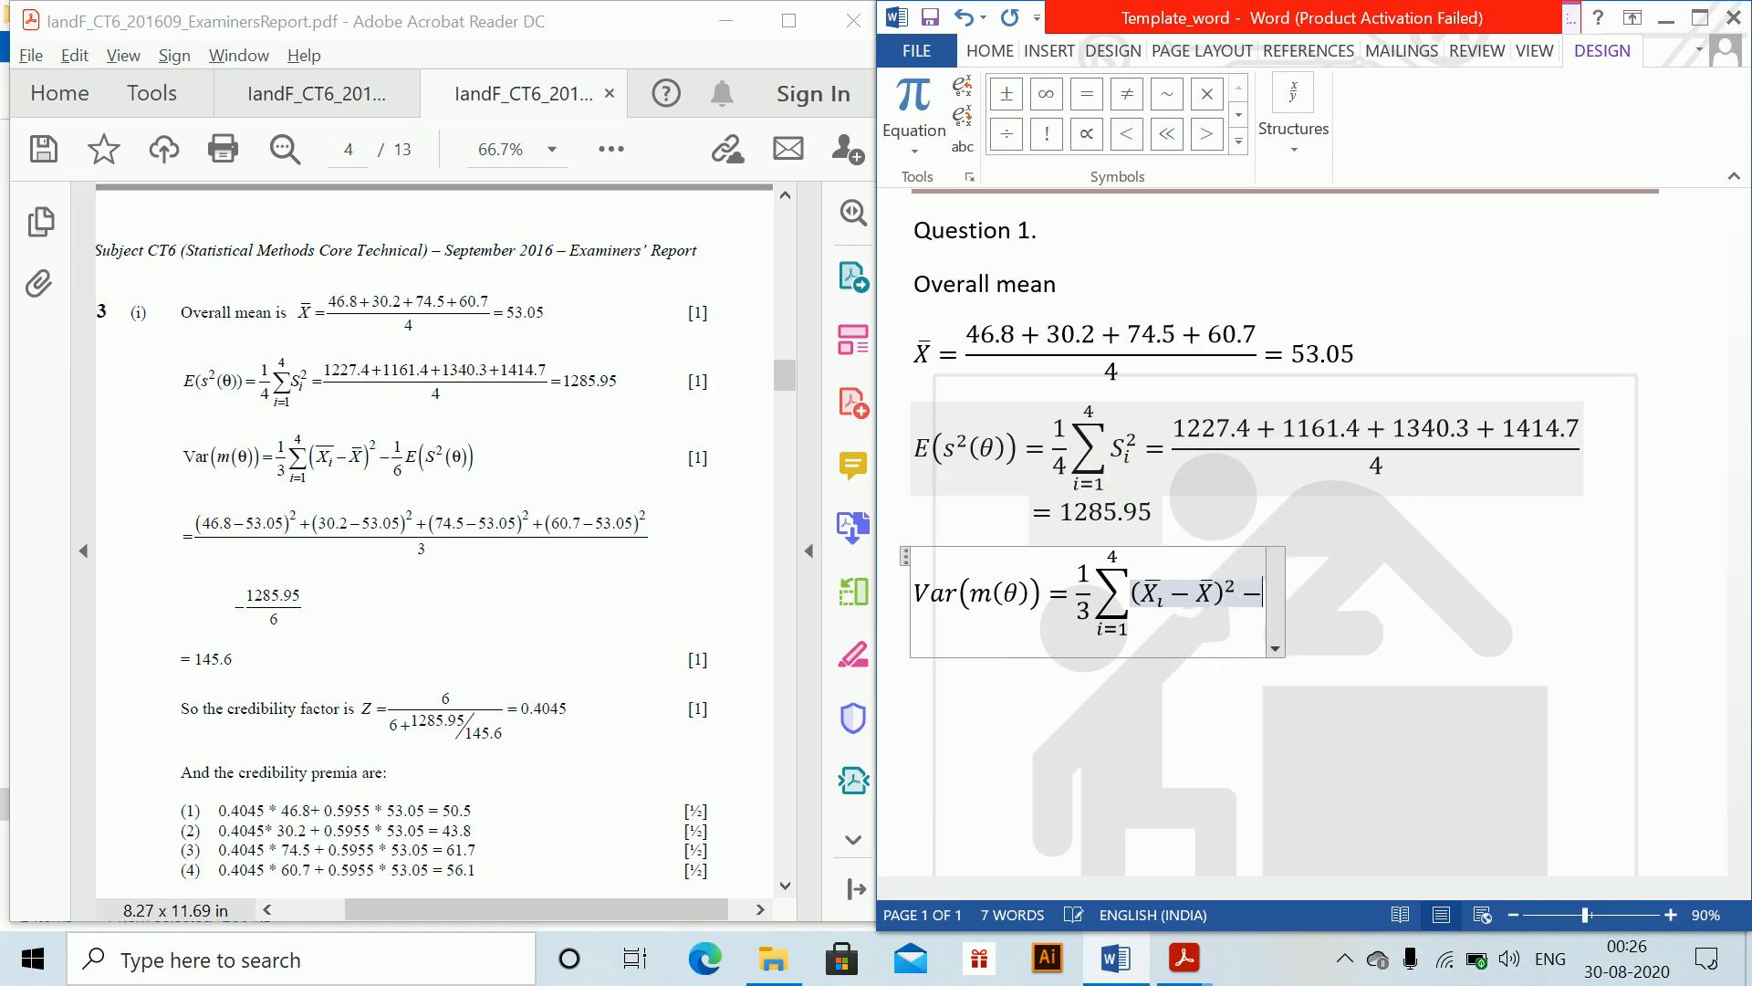
Step: Finish the Var(m(θ)) equation with the factor E(S²(θ)) after the 1/6 fraction
{"action": "type", "text": " E"}
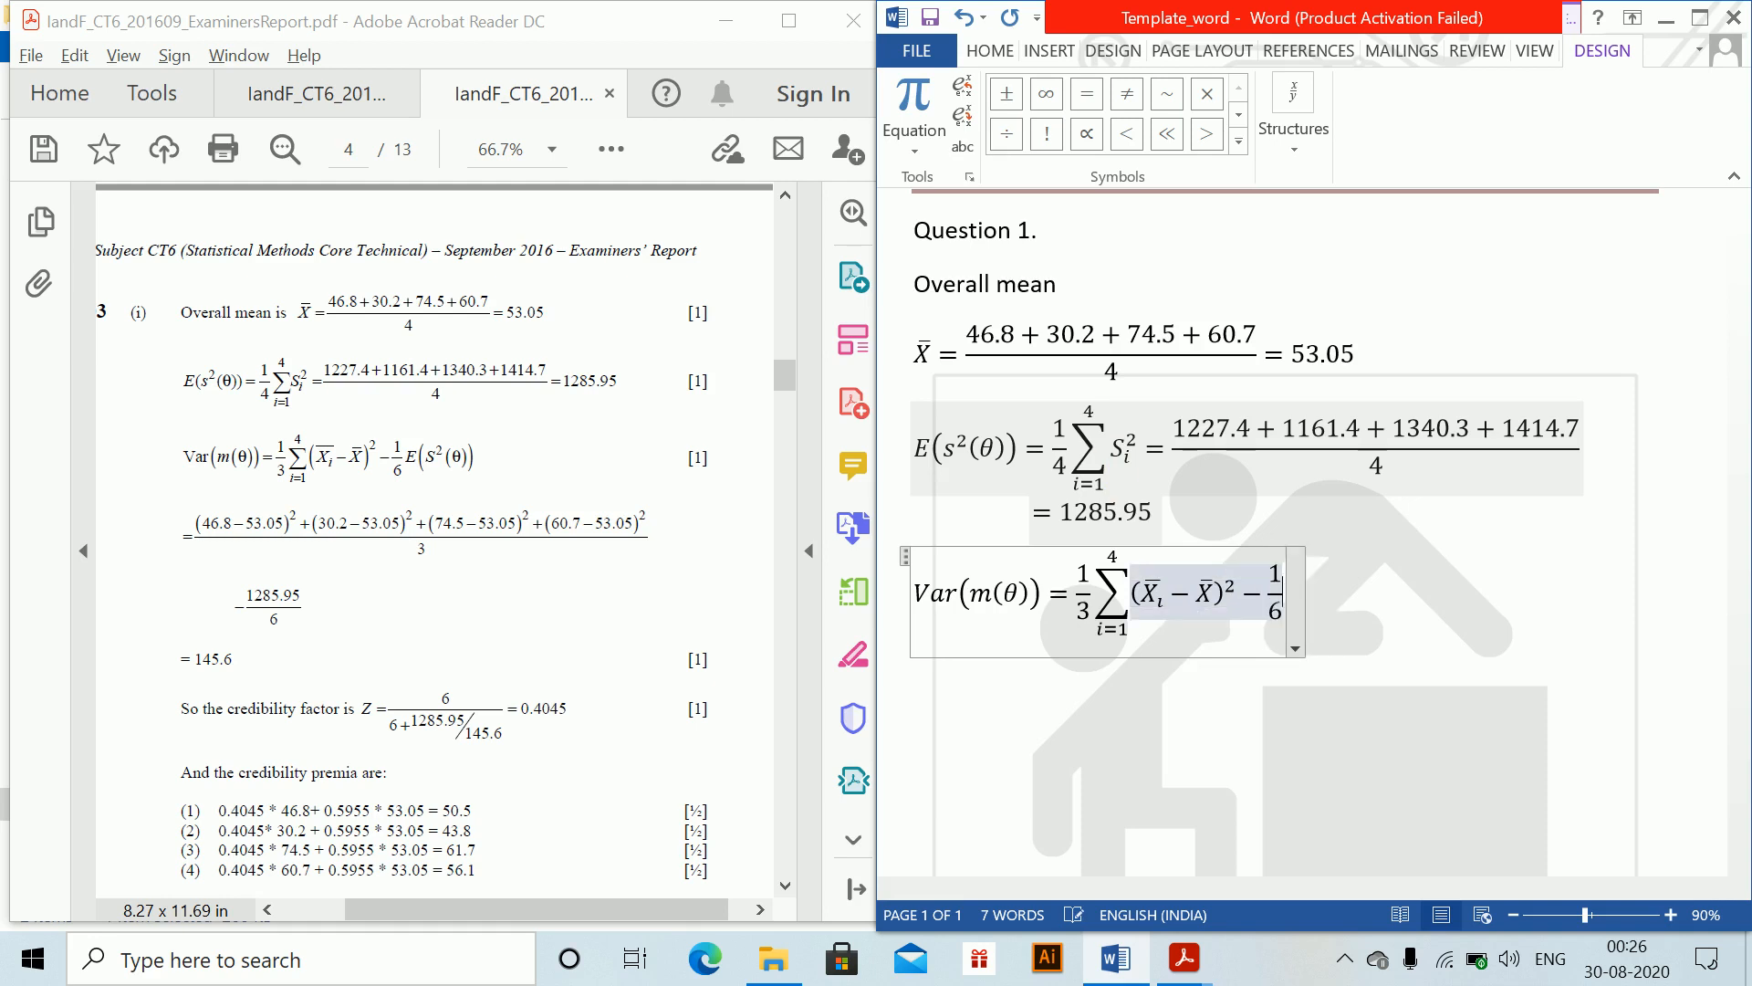
{"action": "type", "text": "(S^3"}
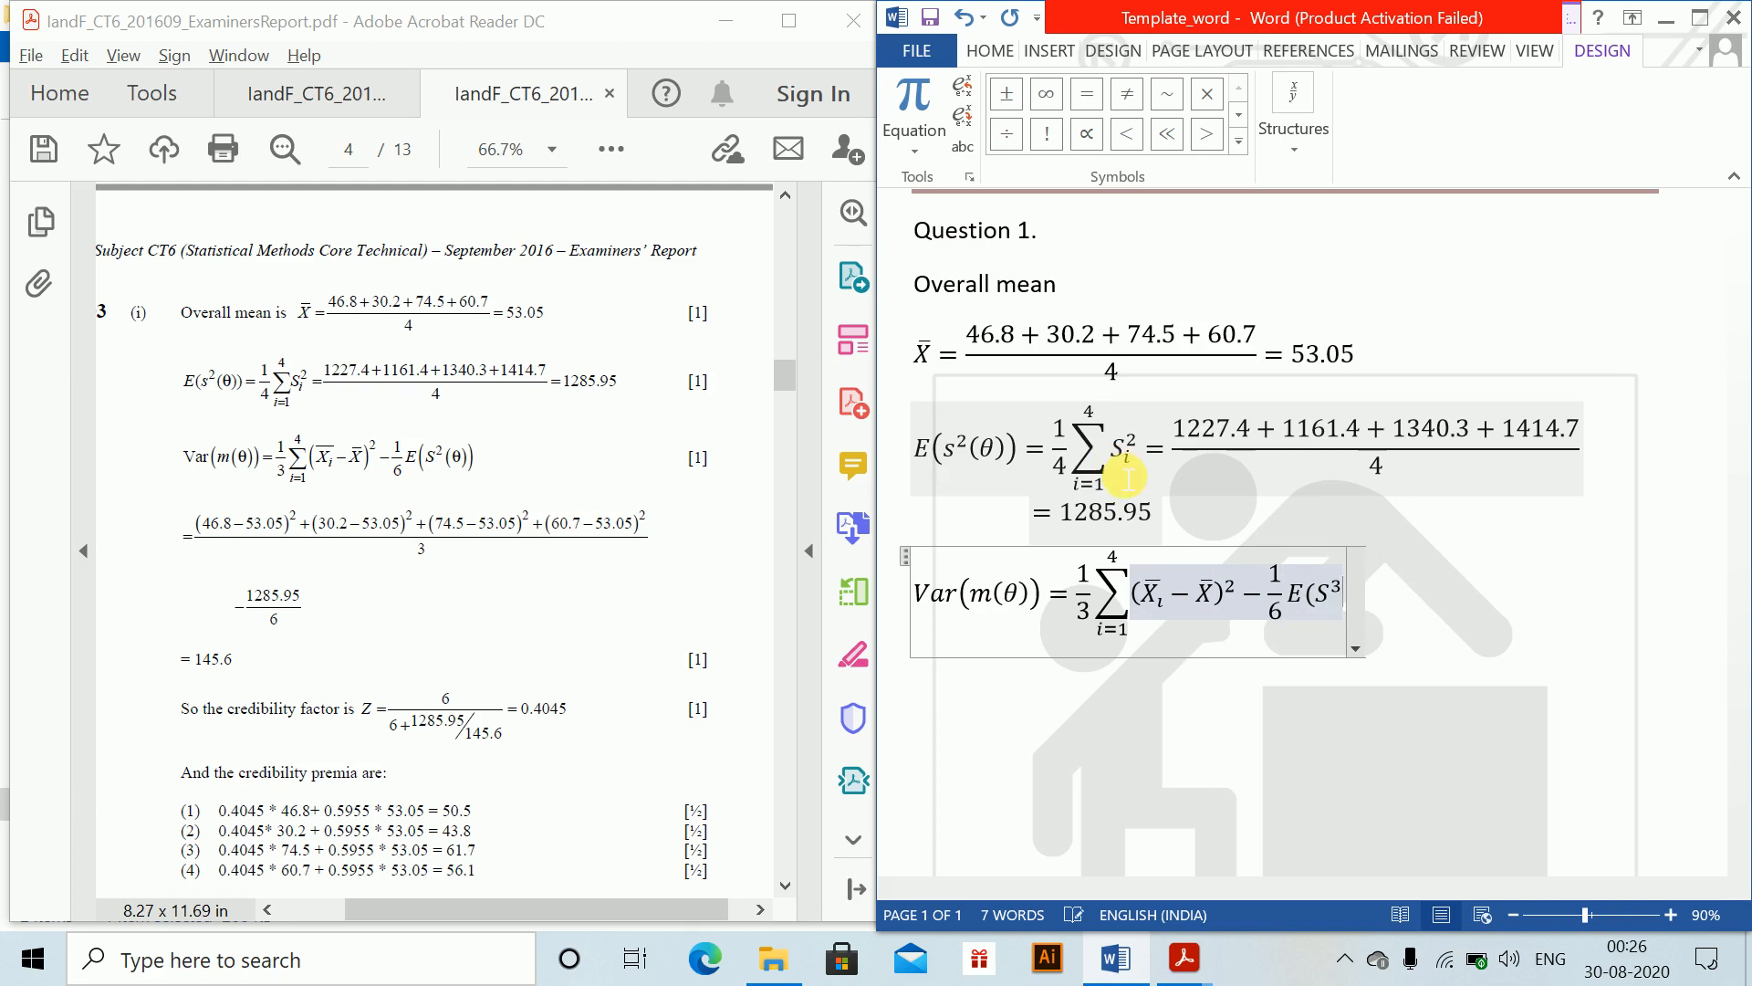
{"action": "key", "text": "BackSpace"}
{"action": "key", "text": "Left"}
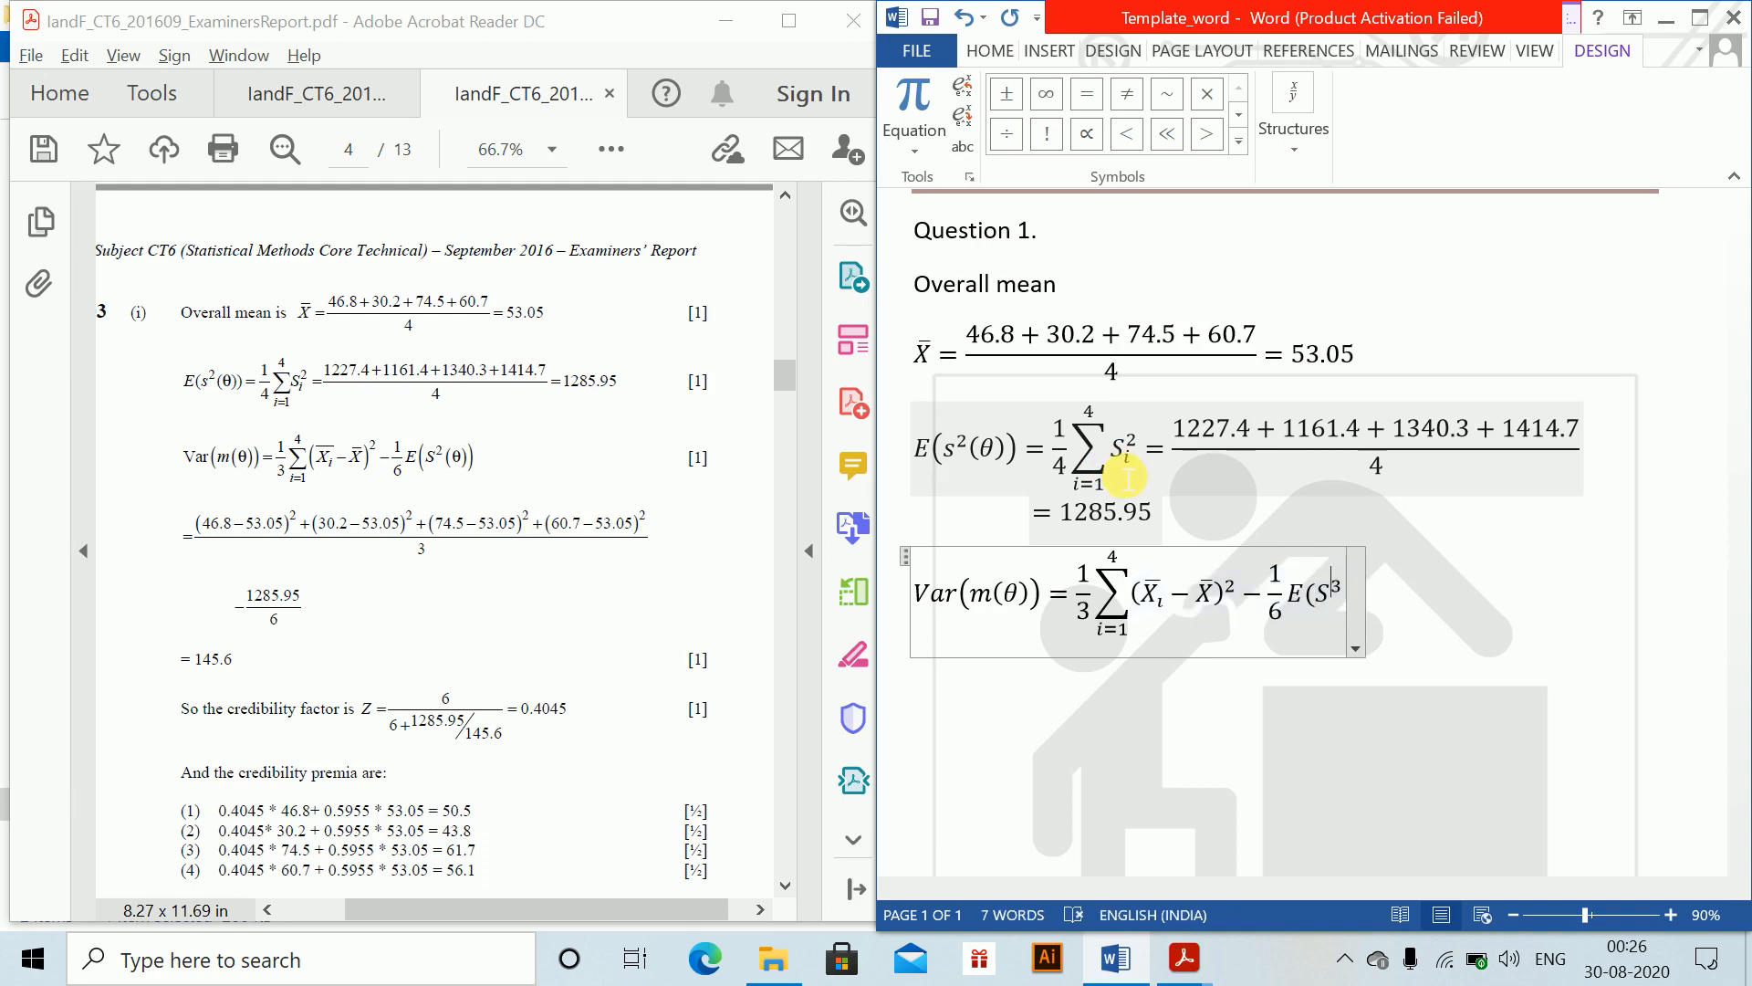
{"action": "key", "text": "BackSpace"}
{"action": "type", "text": "2"}
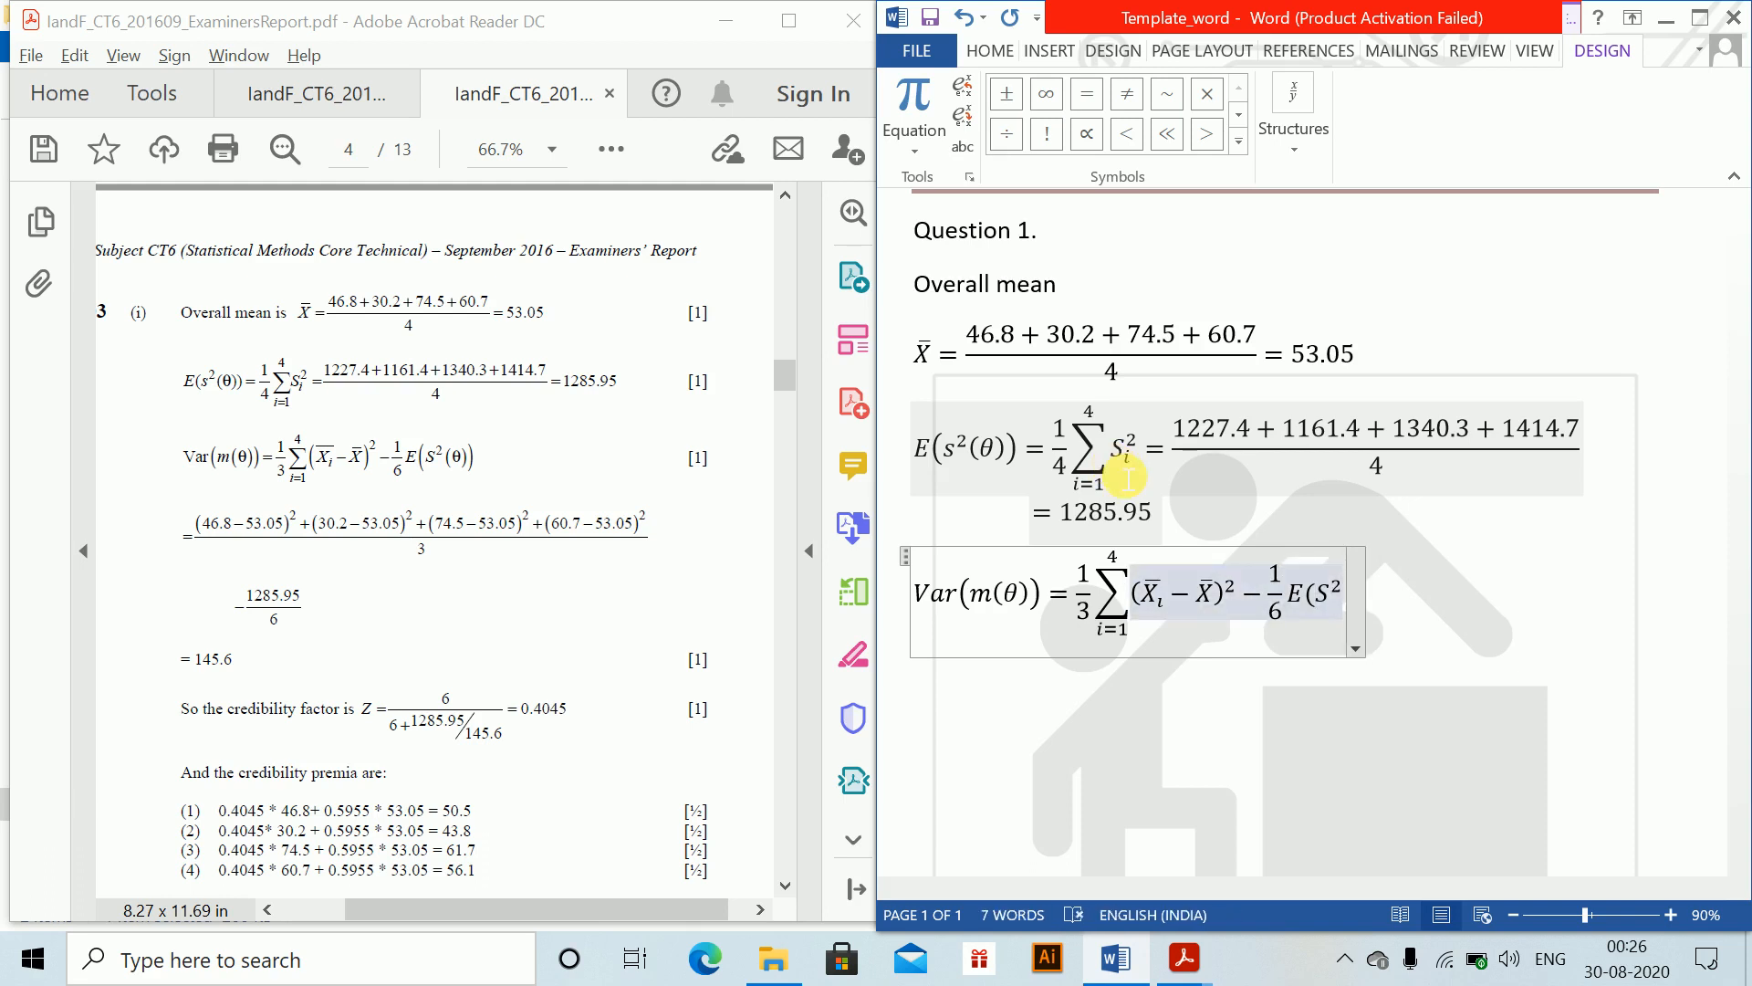
{"action": "type", "text": "("}
{"action": "type", "text": "\\theta "}
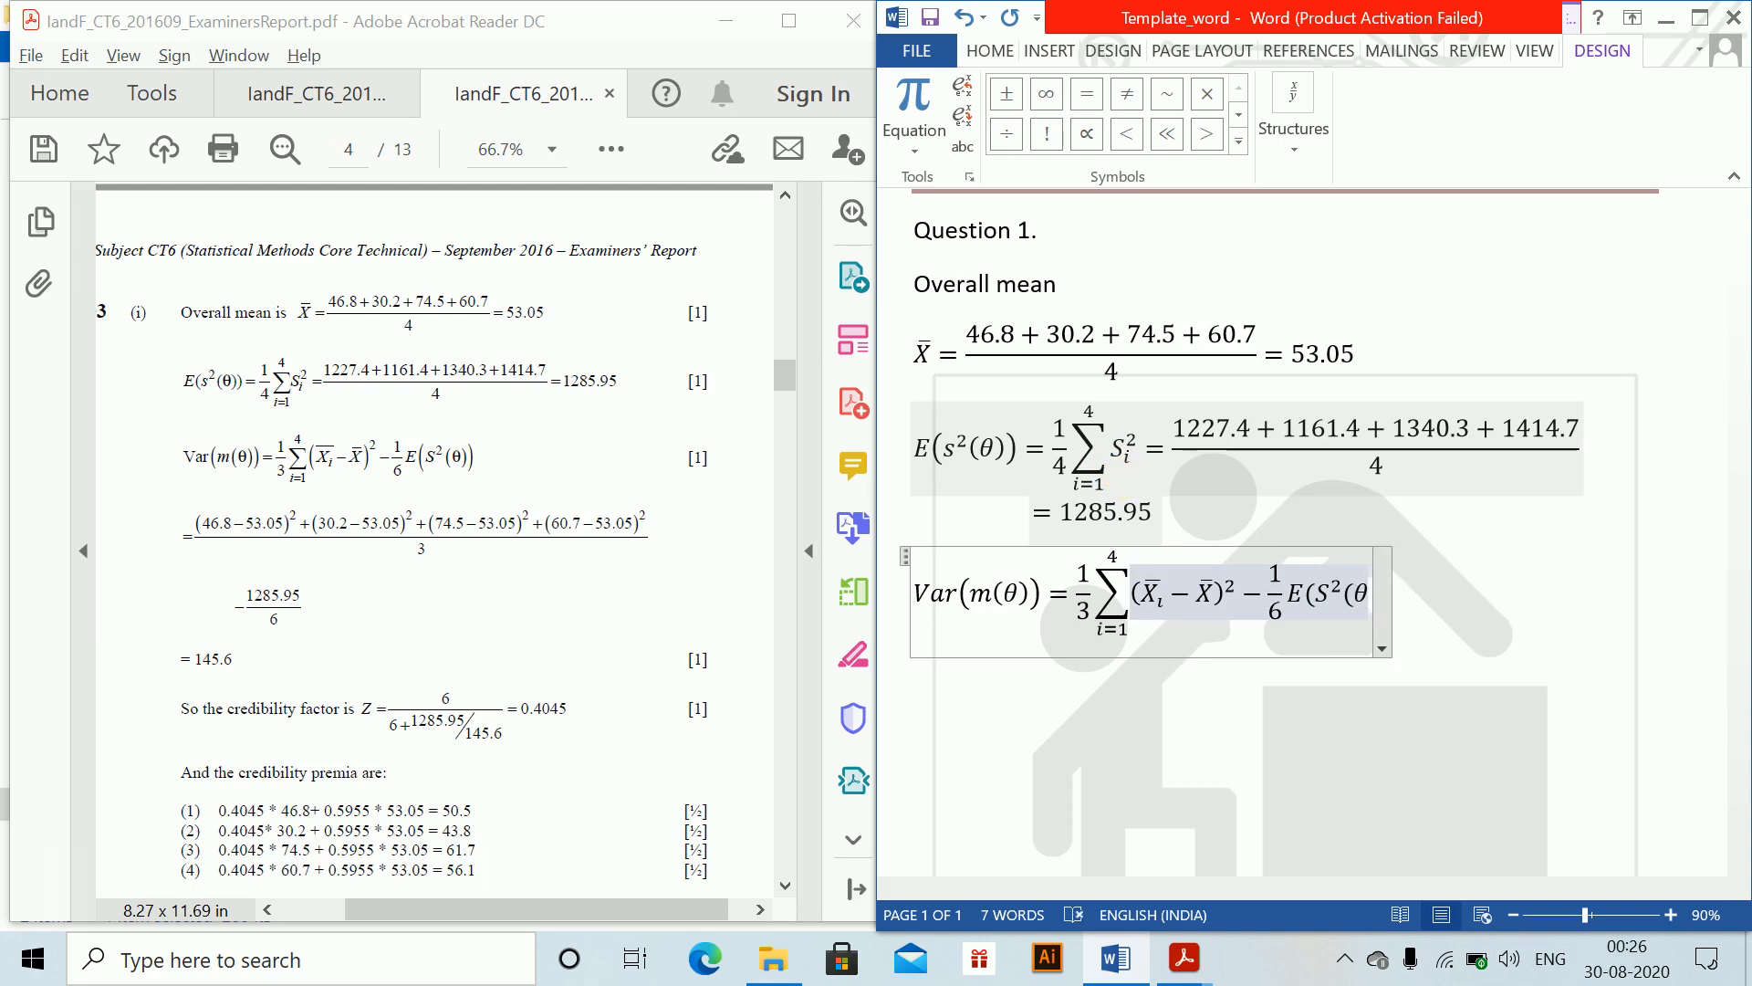
{"action": "type", "text": "))"}
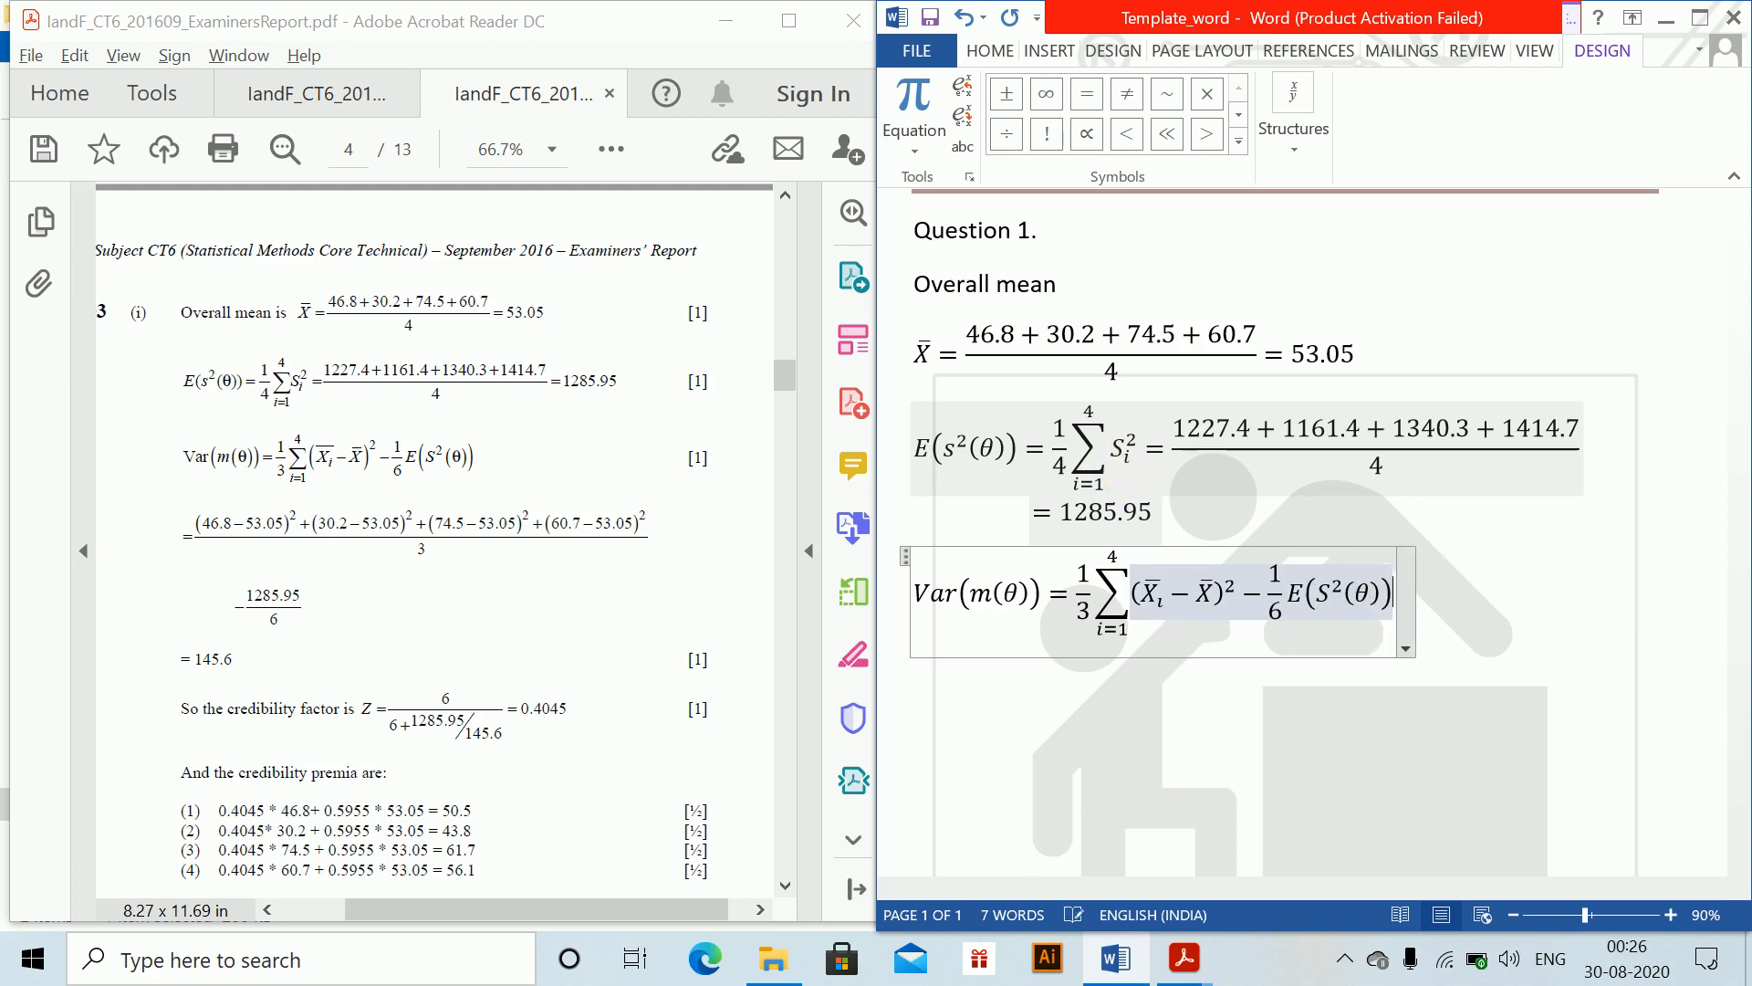
{"action": "key", "text": "Right"}
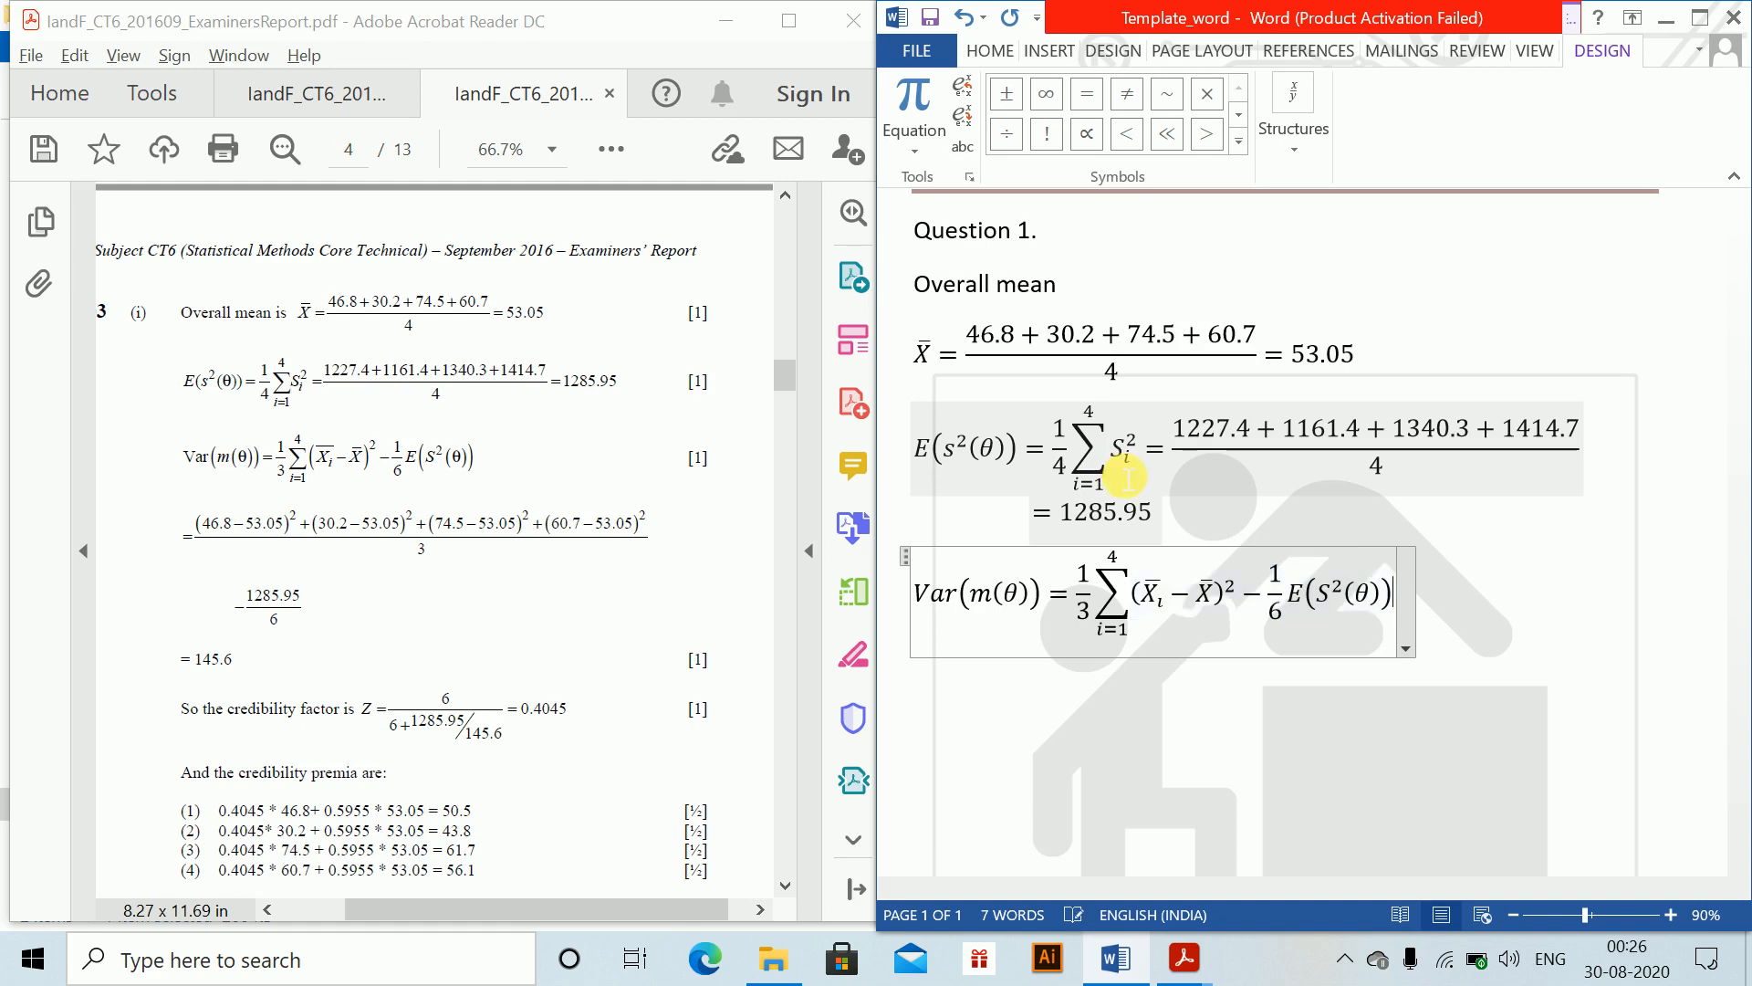
Step: Start a new equation below the Var(m(θ)) equation with the term (46.8 − 53.05)² followed by a plus sign
{"action": "key", "text": "Return"}
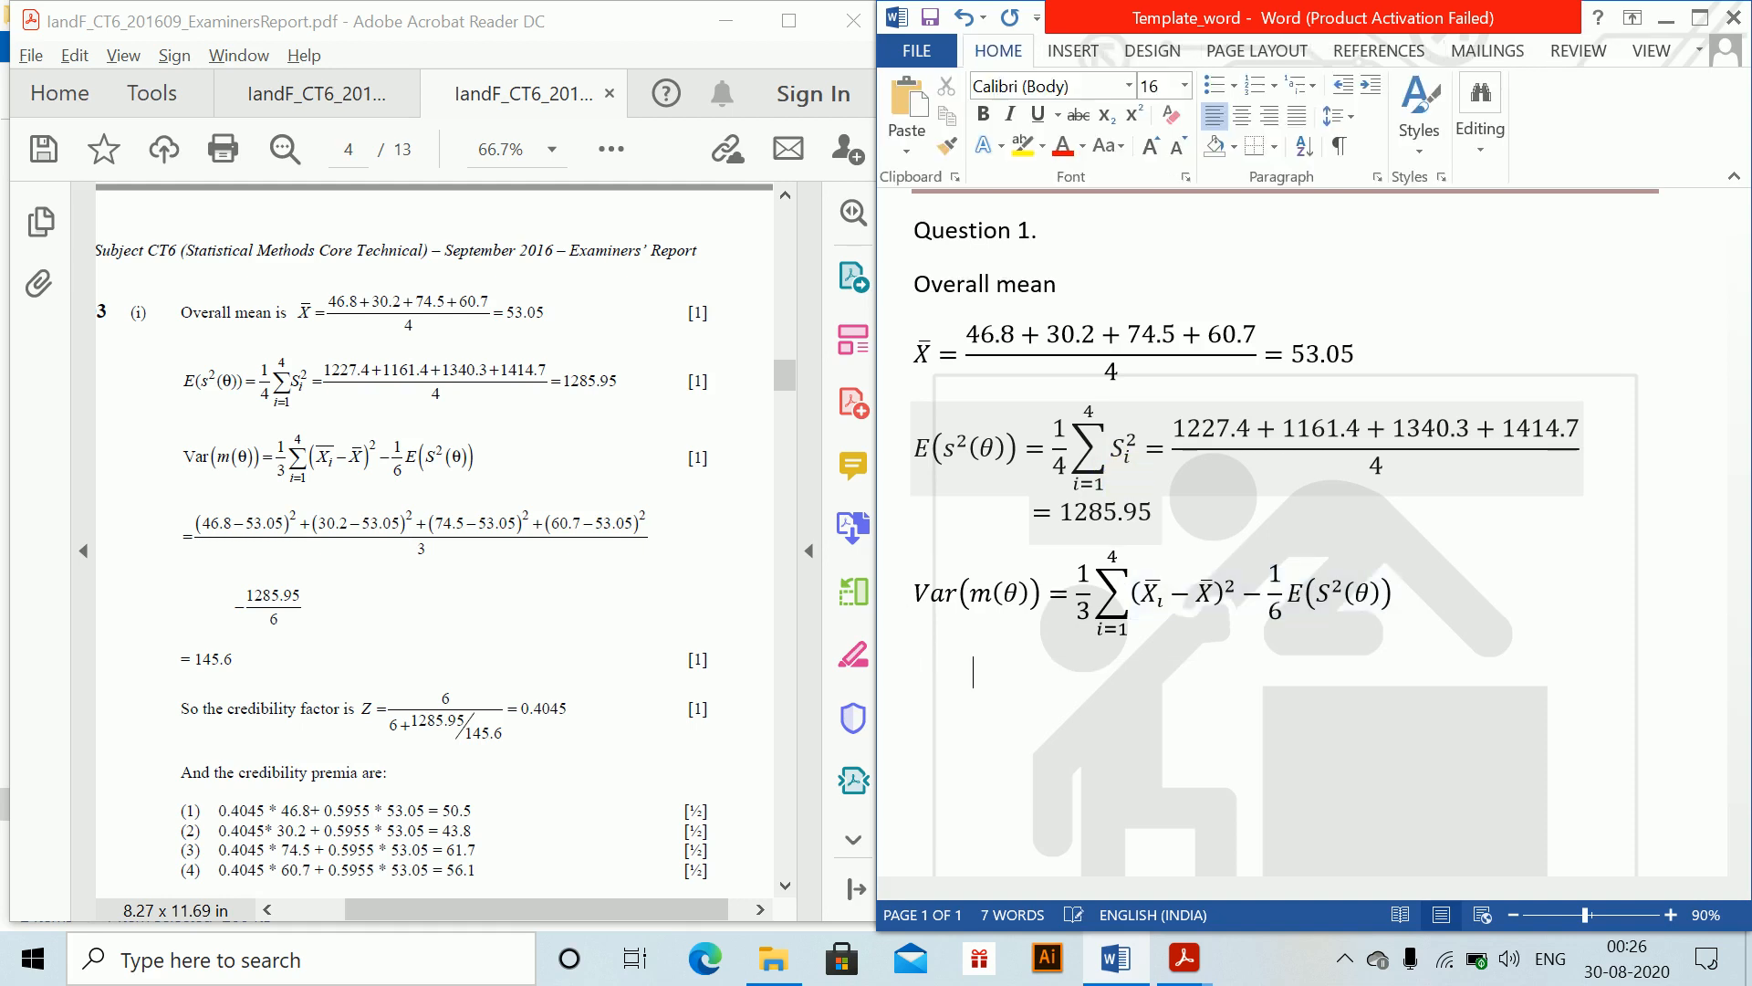
{"action": "key", "text": "alt+equal"}
{"action": "type", "text": "("}
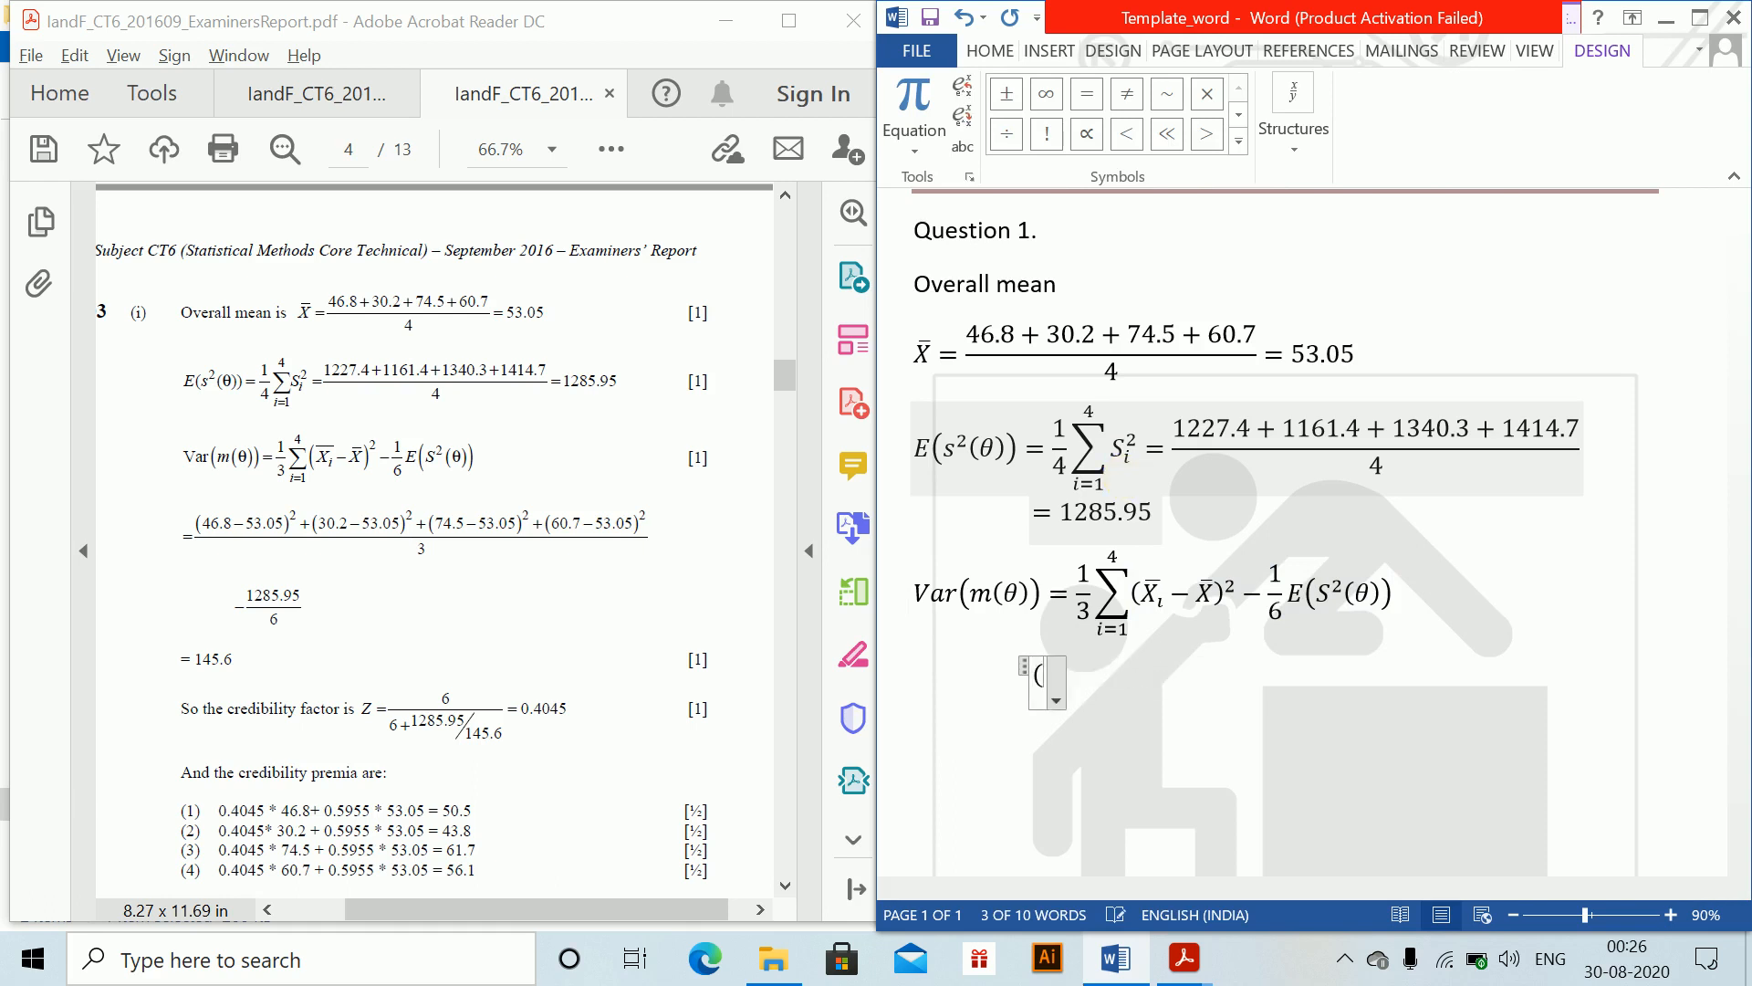
{"action": "type", "text": "46.8"}
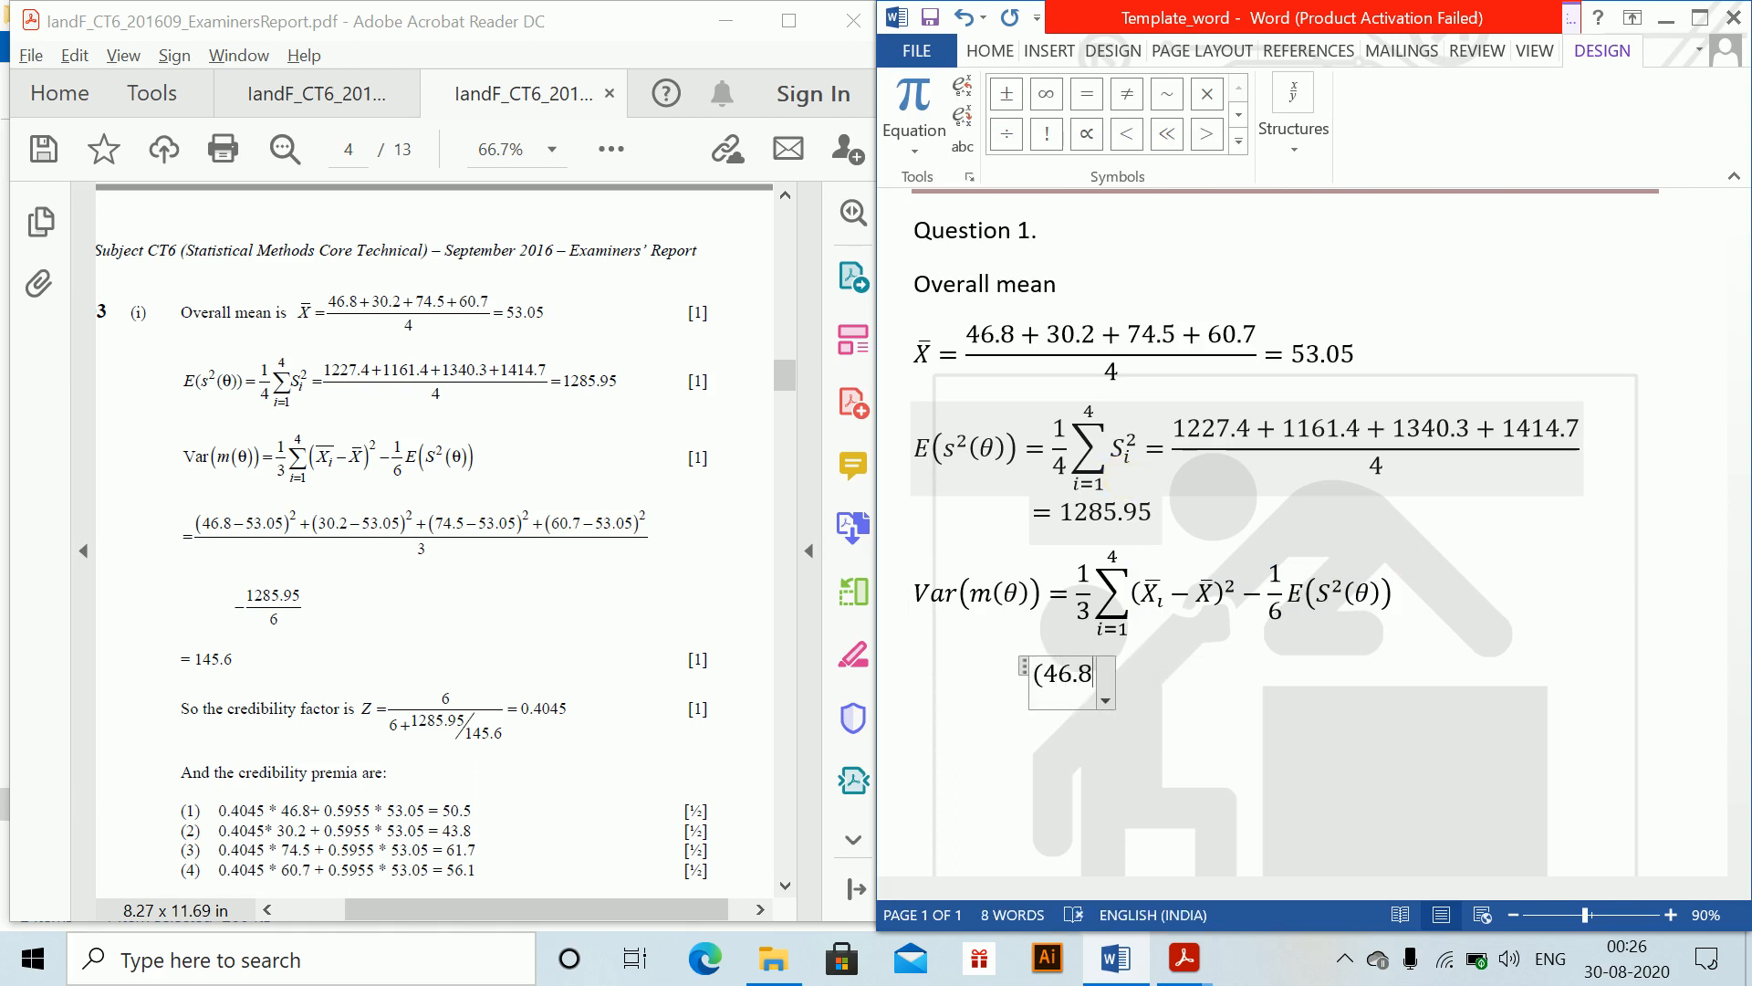
{"action": "type", "text": "-53.0"}
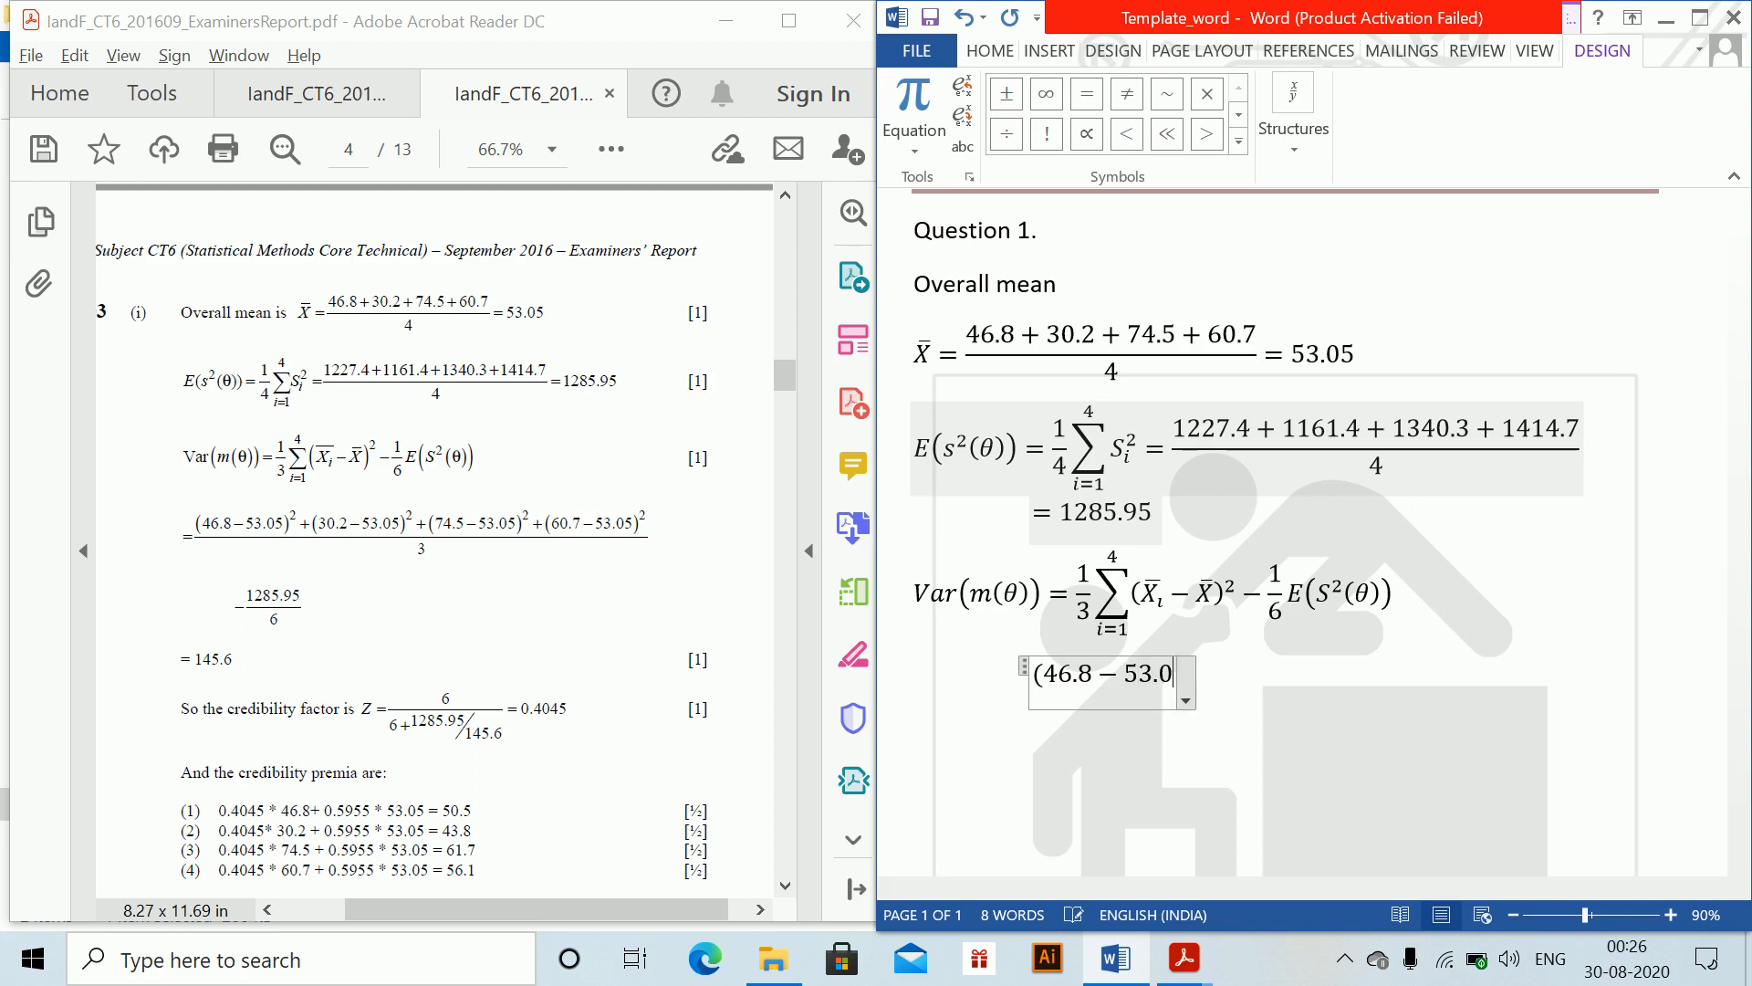
{"action": "type", "text": "5)"}
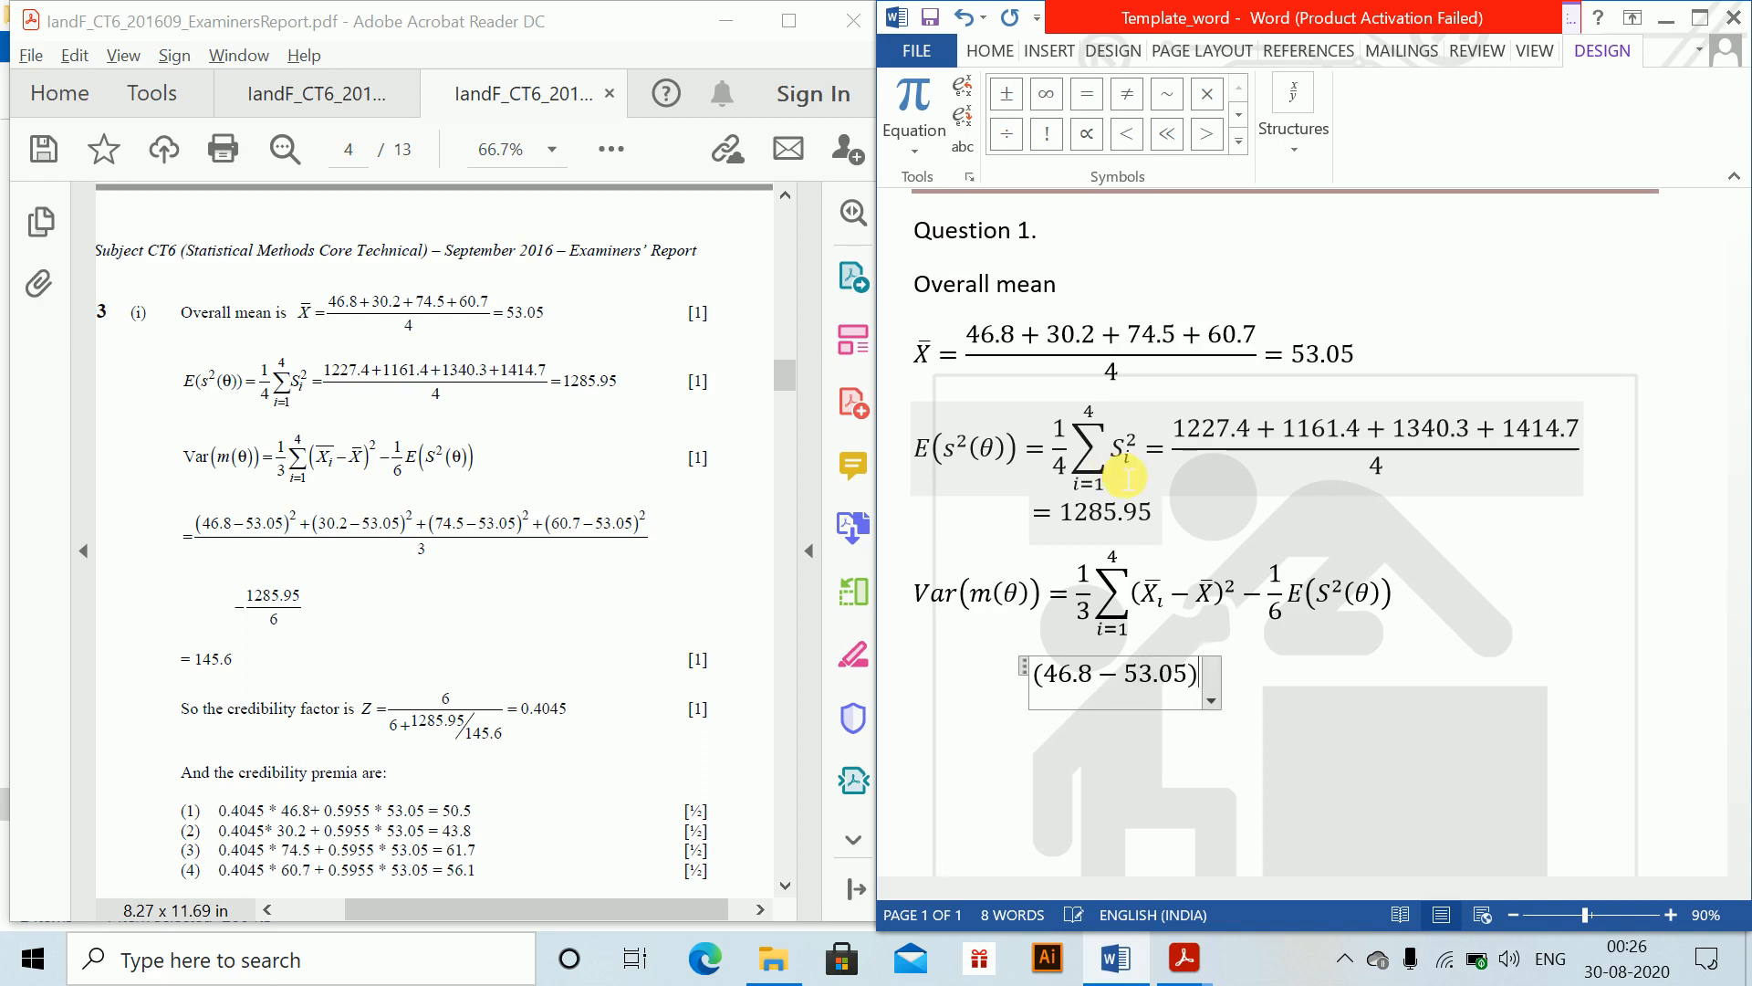
{"action": "type", "text": "^2+"}
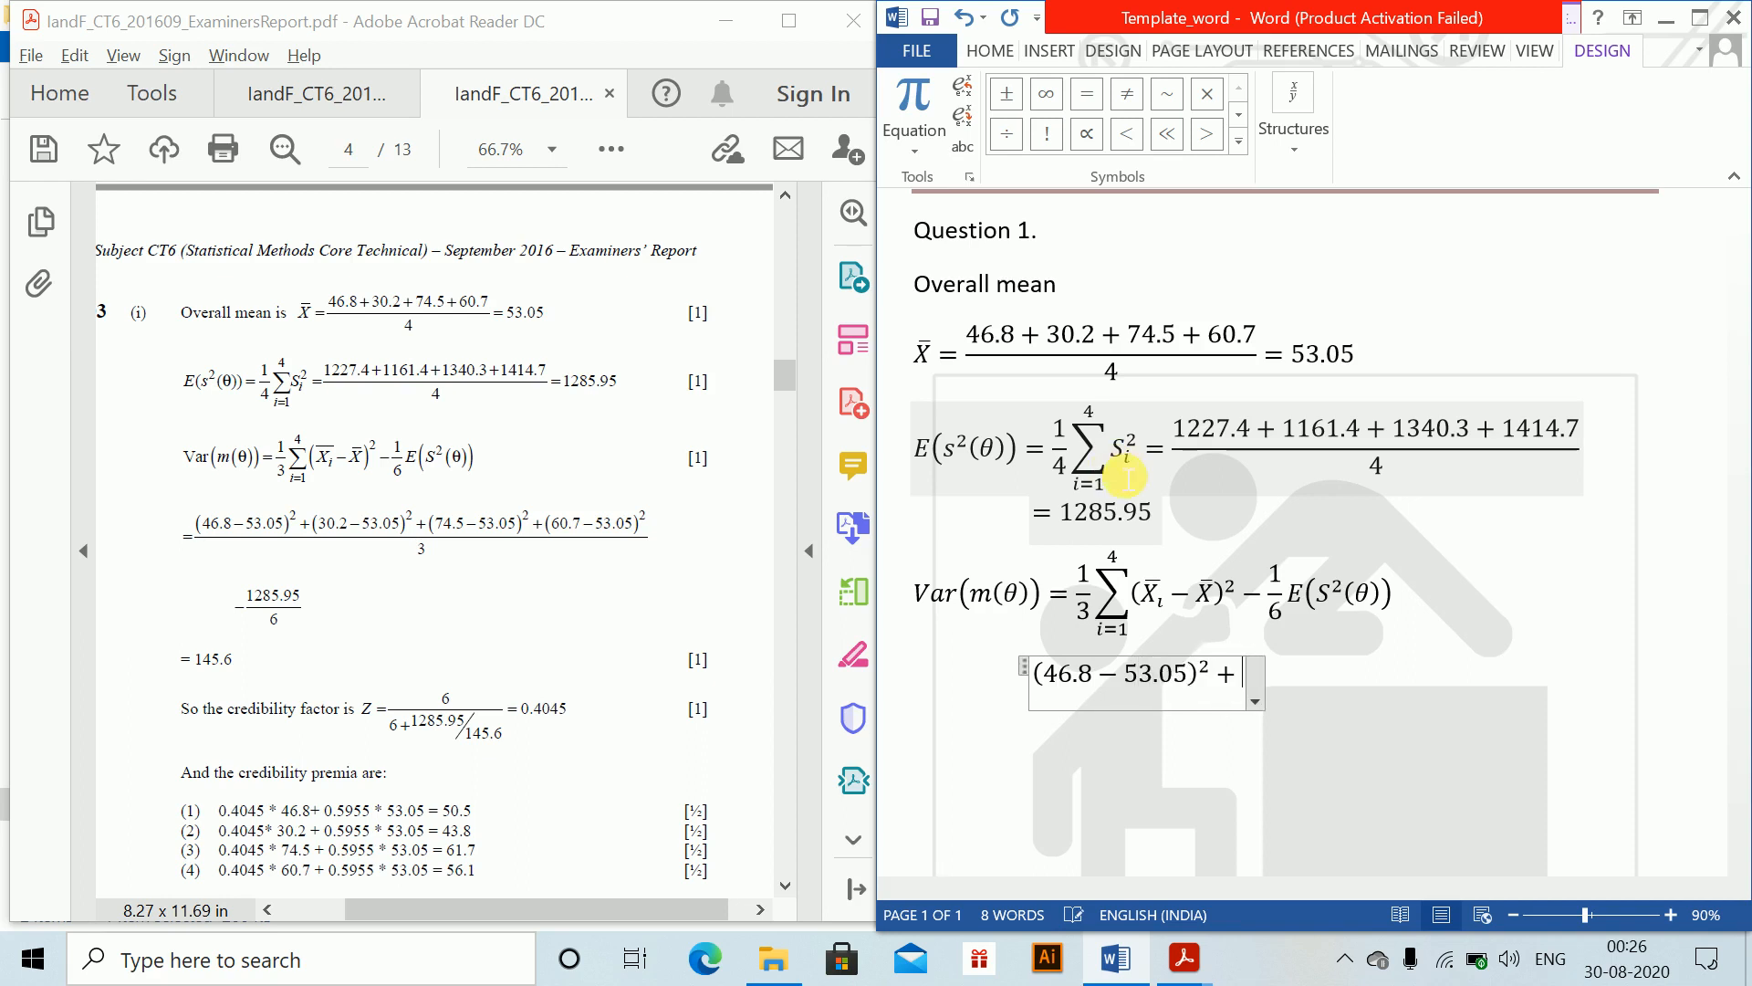
Step: Continue the sum in the new equation with (30.2 − 53.05)² + (74.5 − 53.05)²
{"action": "type", "text": "(30.5"}
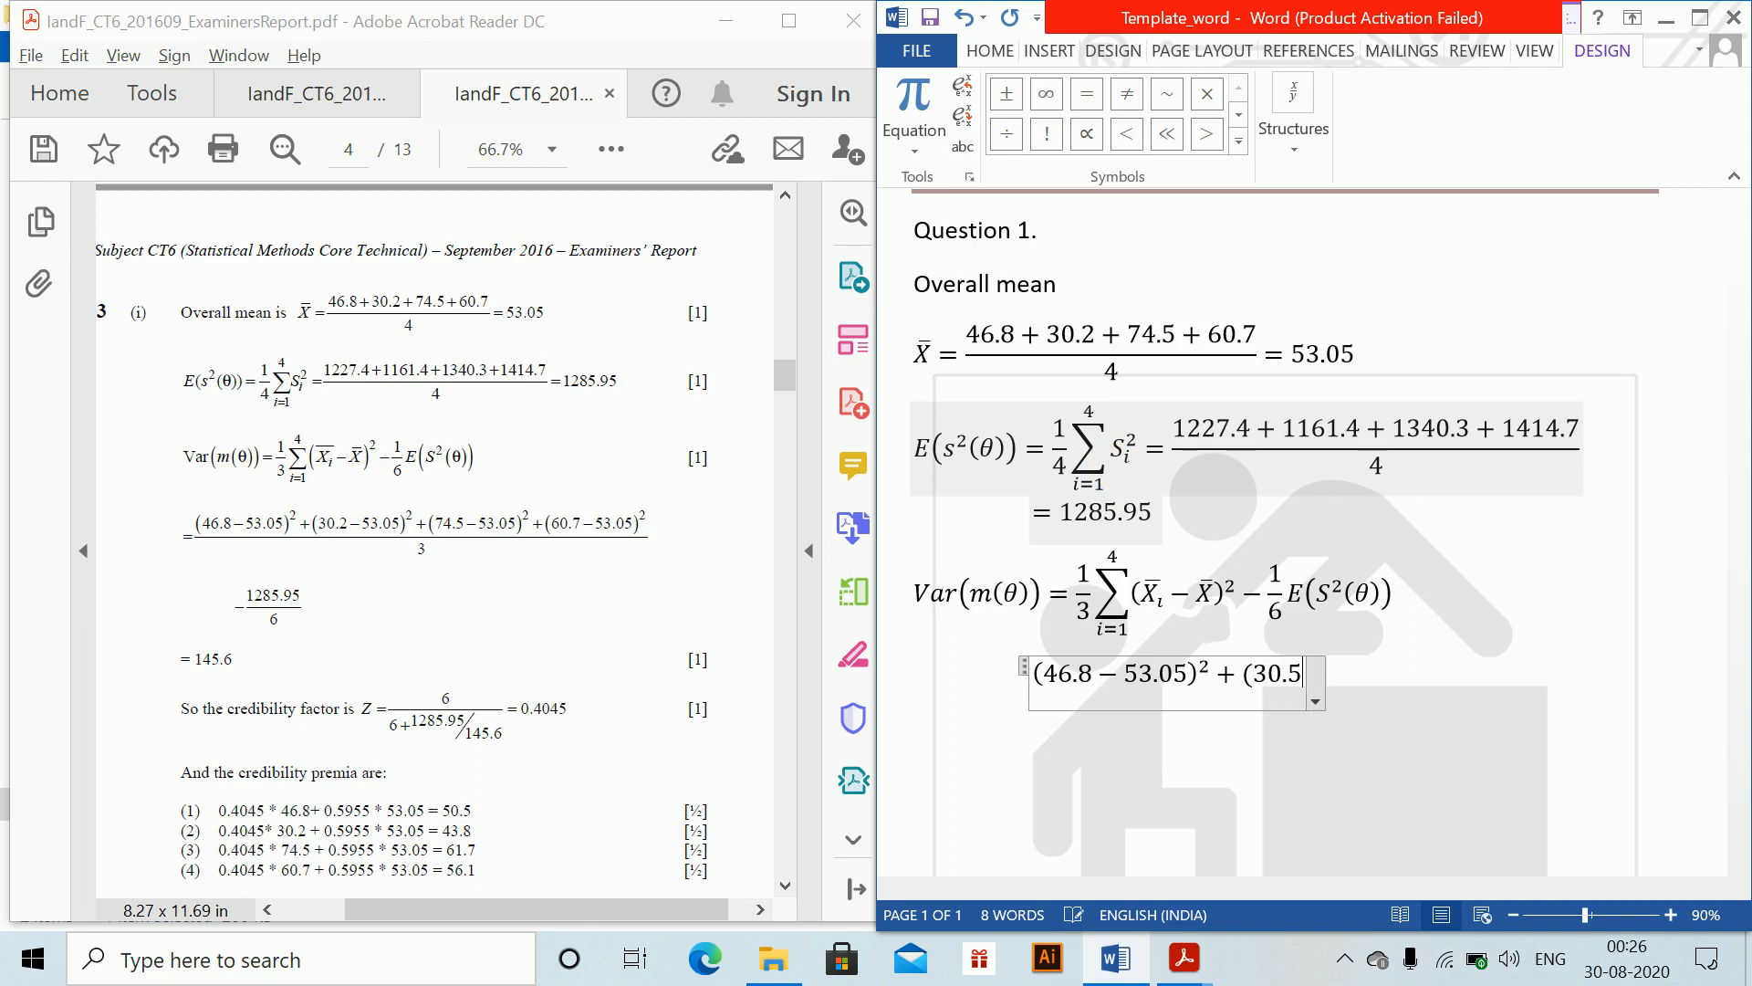
{"action": "key", "text": "BackSpace"}
{"action": "type", "text": "2-"}
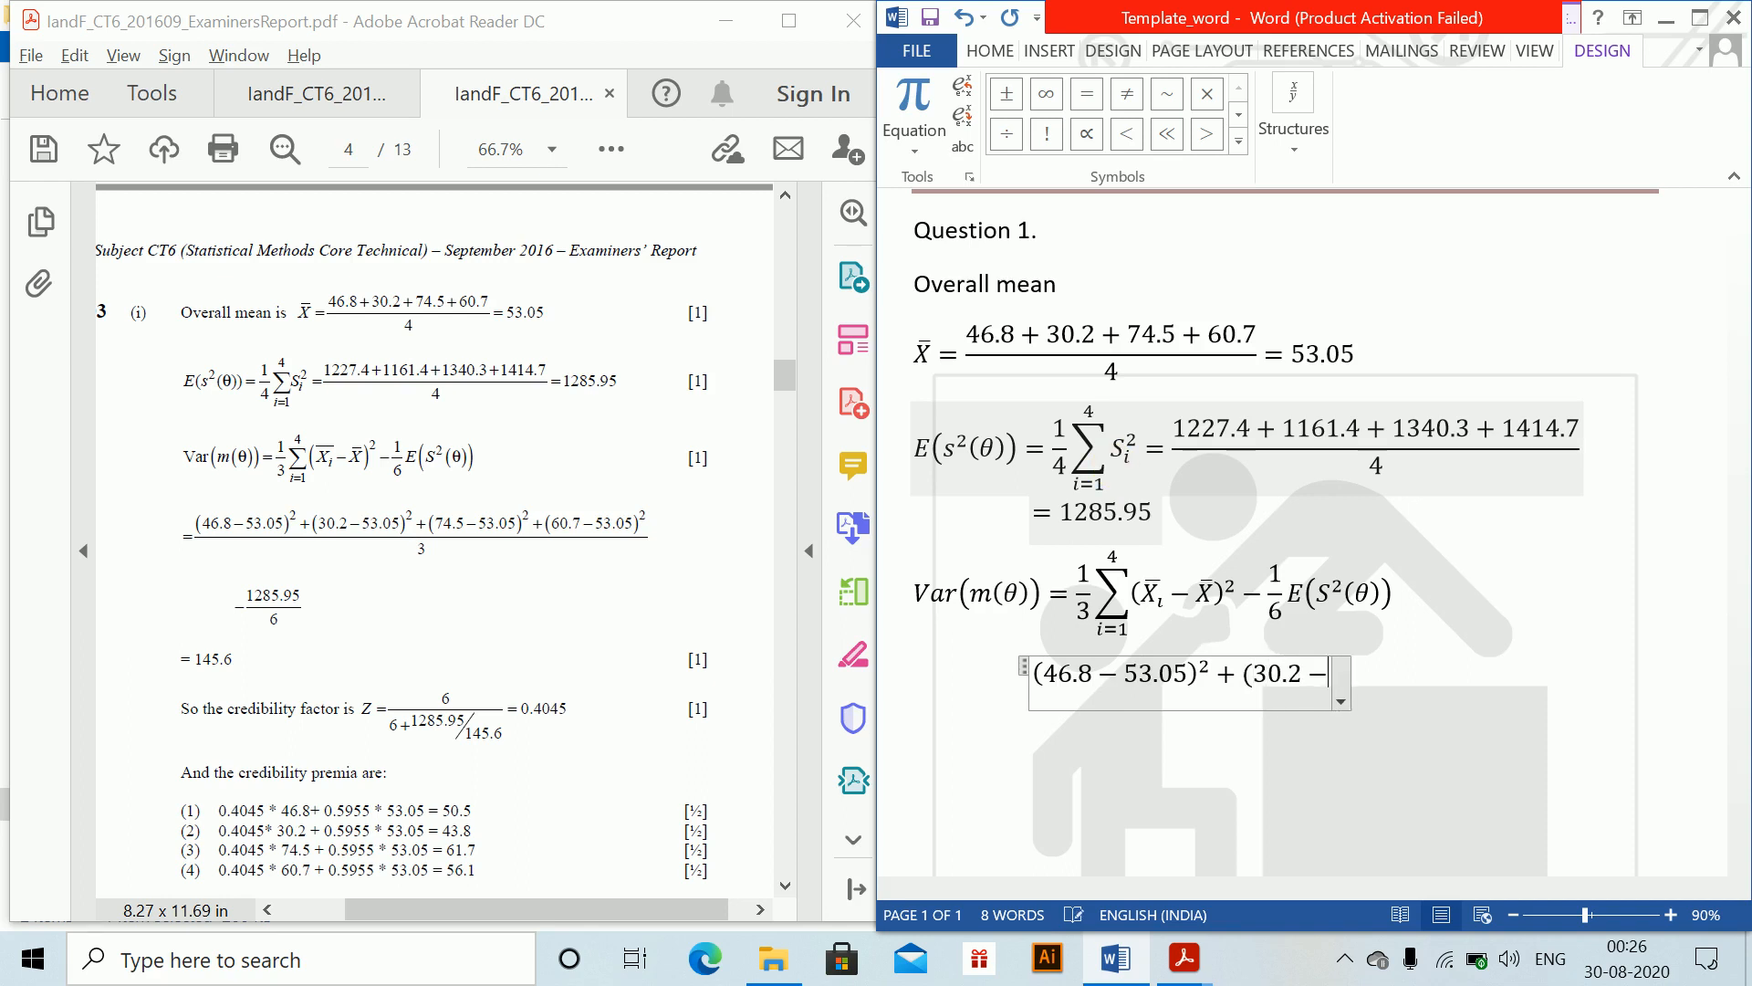
{"action": "type", "text": "53.05"}
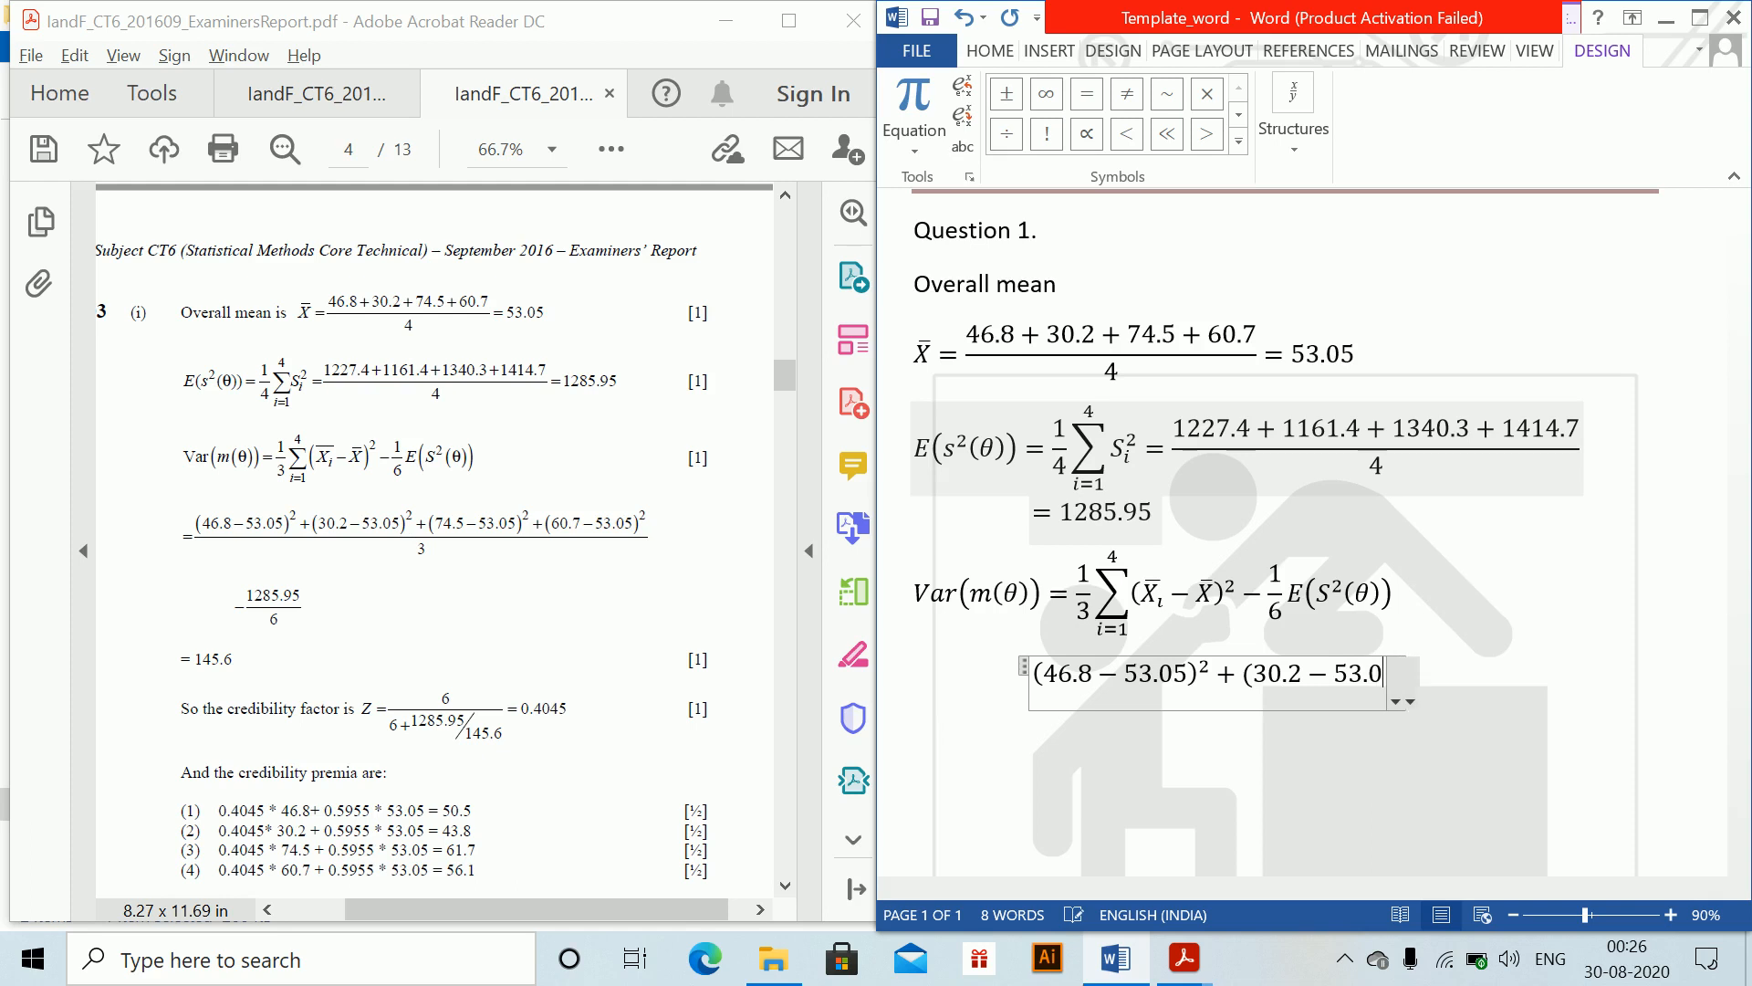
{"action": "type", "text": ")^"}
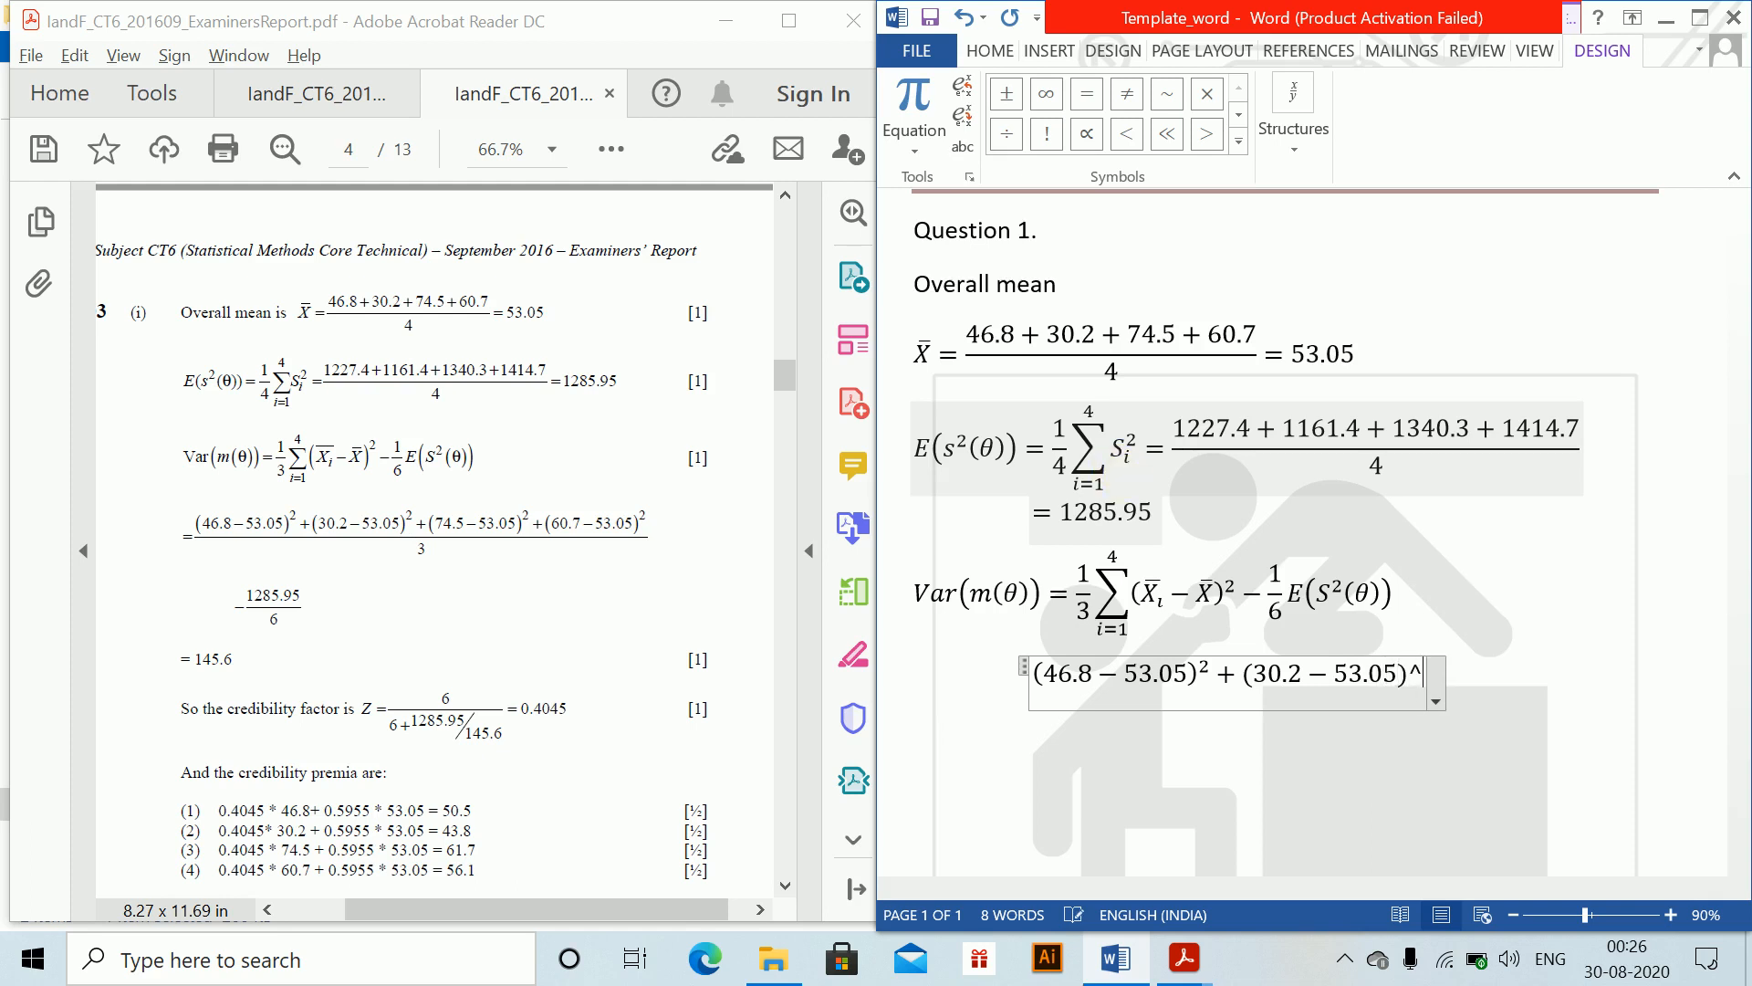
{"action": "type", "text": "2 +(74"}
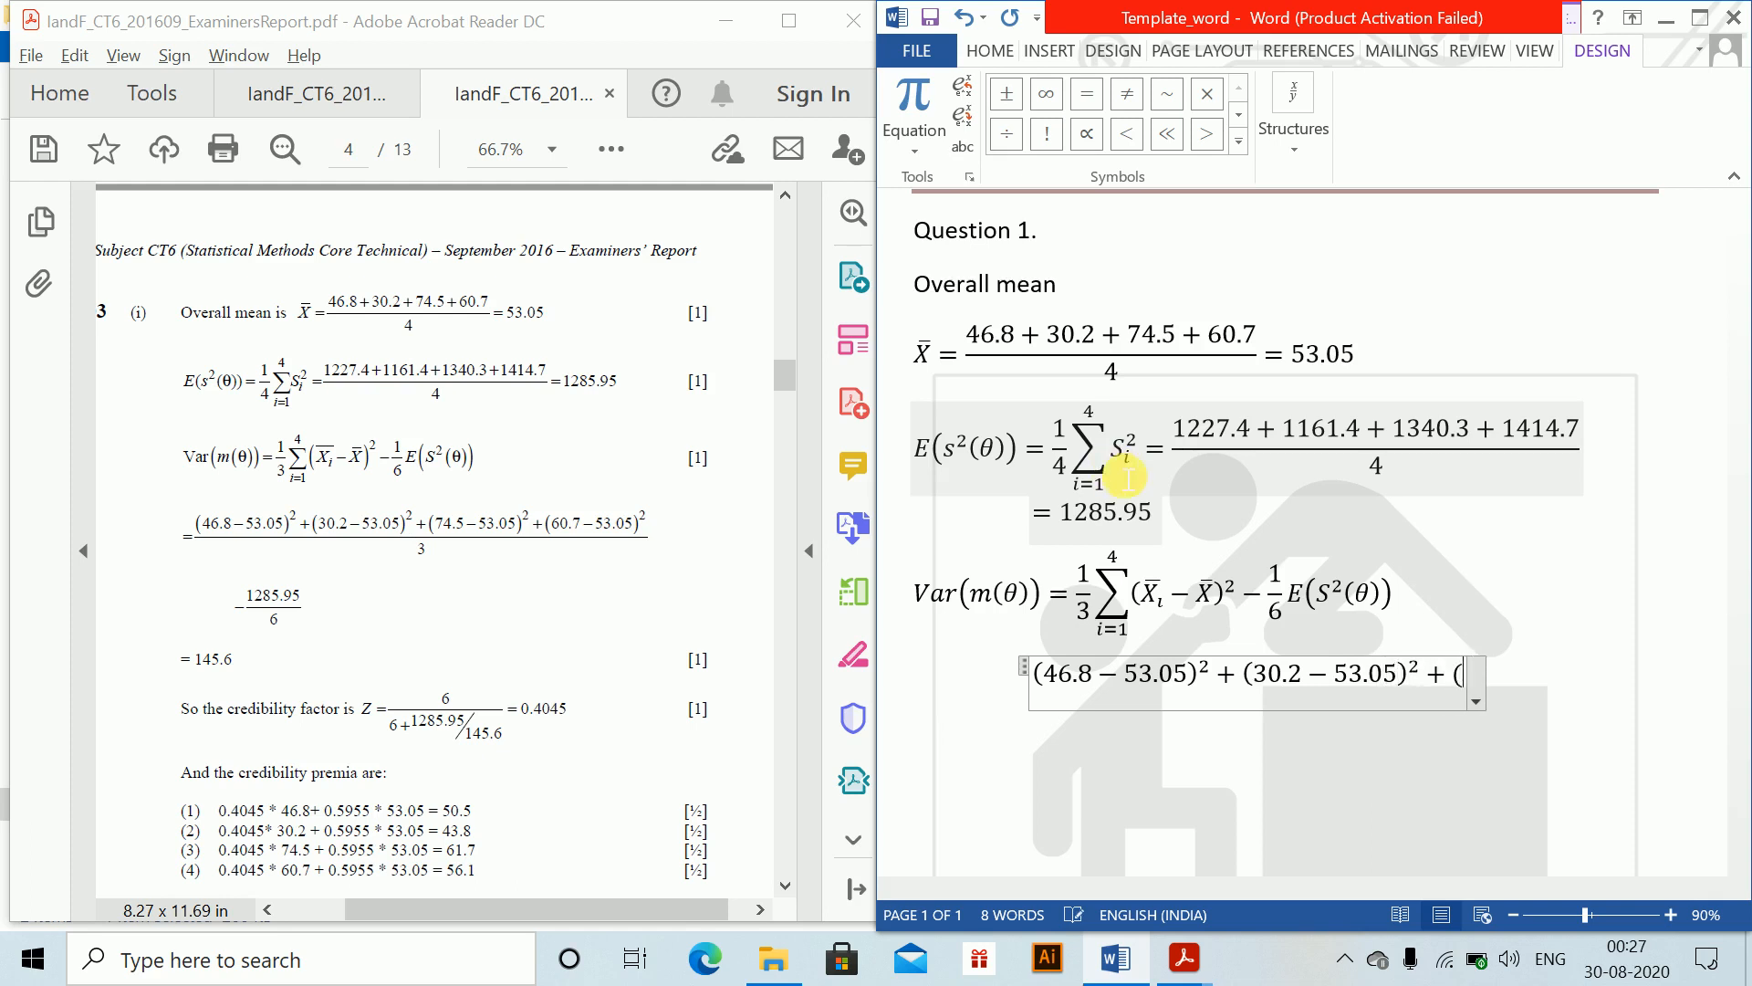
{"action": "type", "text": "."}
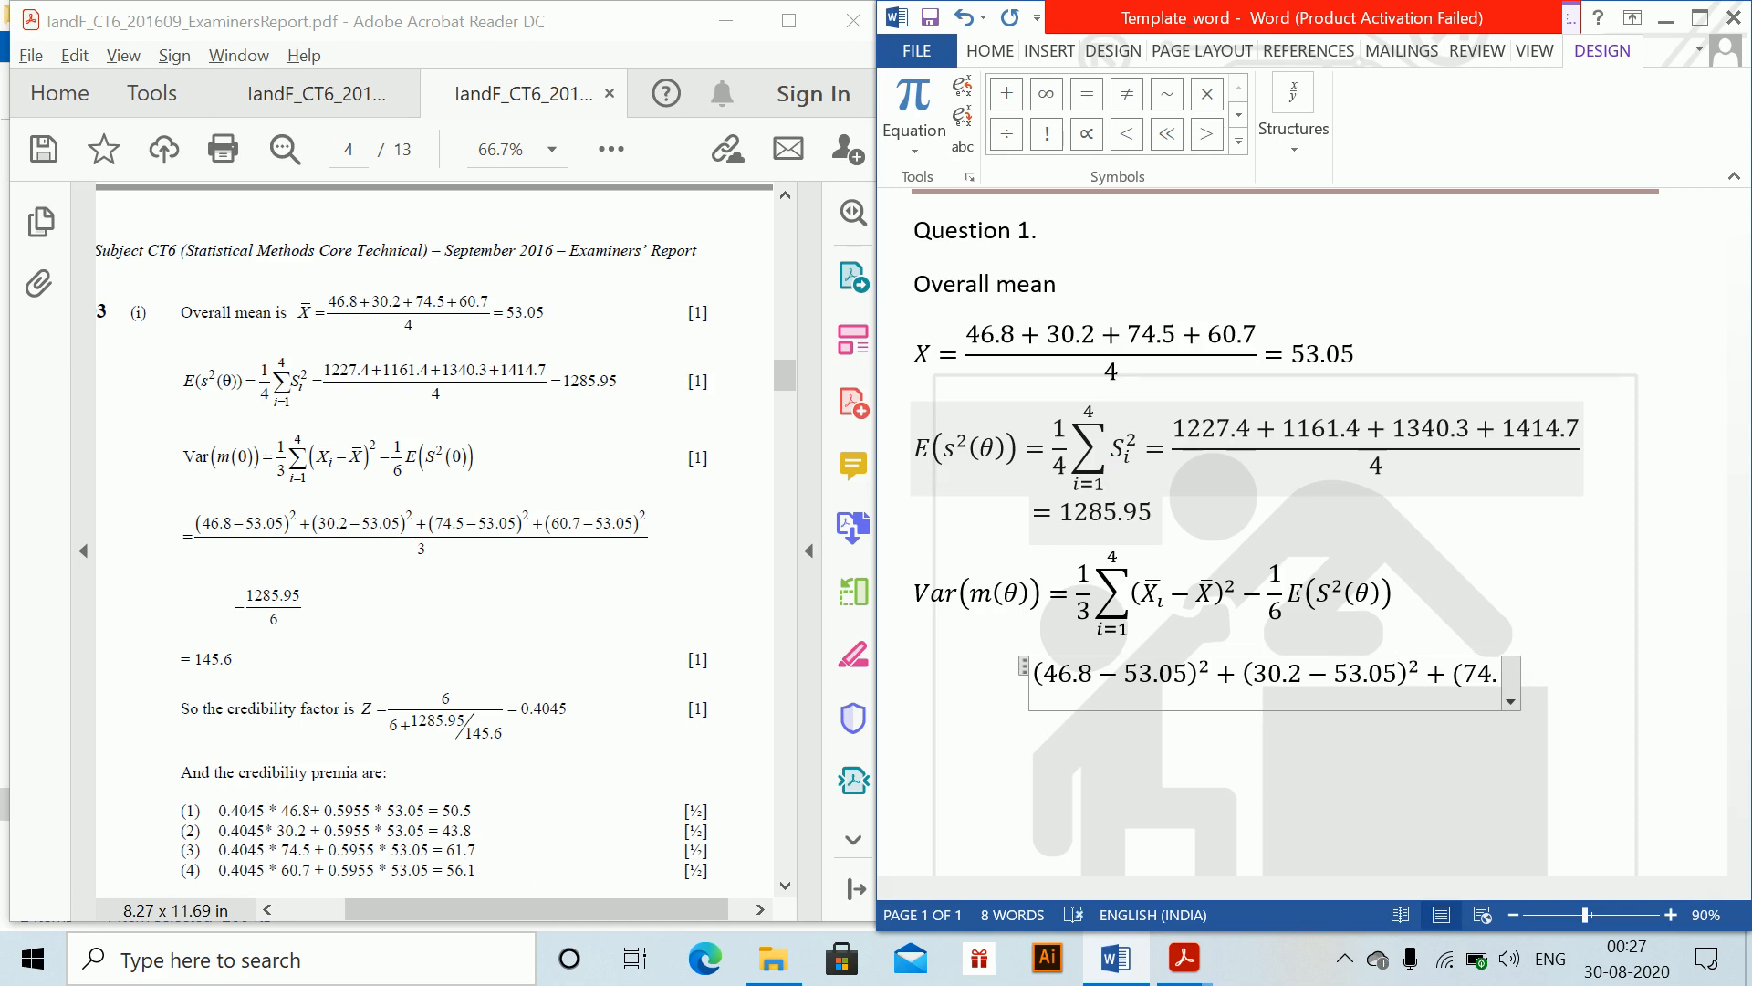
{"action": "type", "text": "5"}
{"action": "type", "text": "-53.05"}
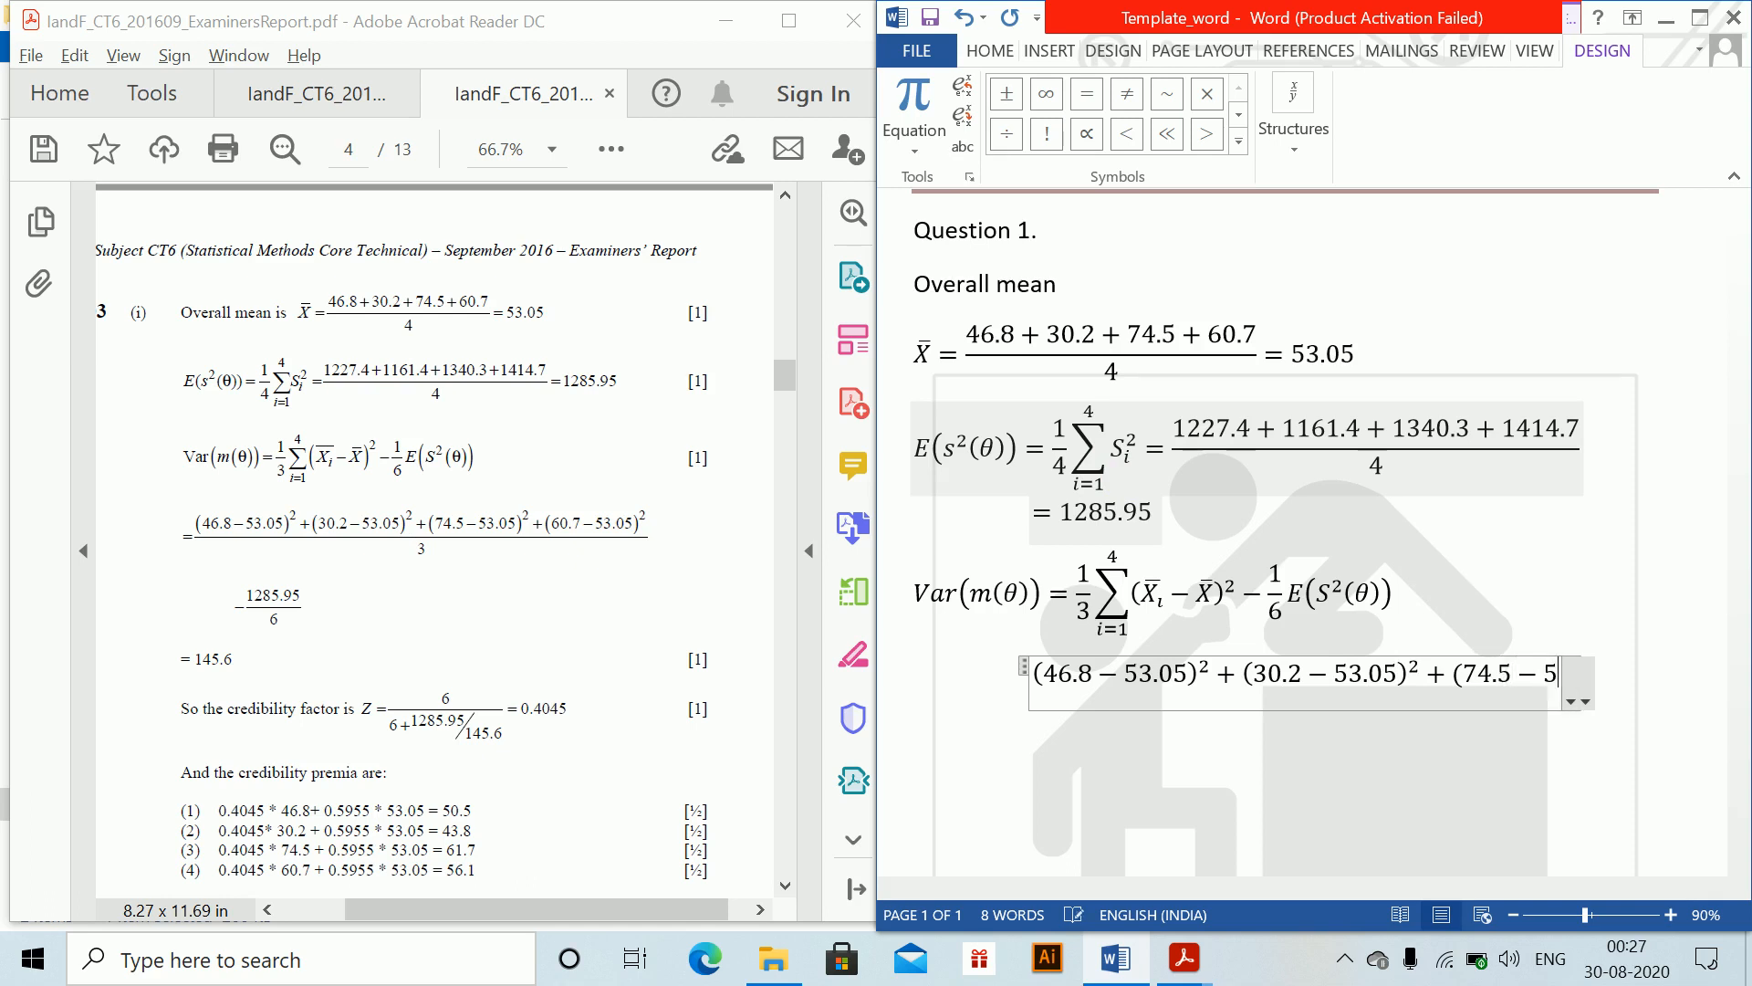
{"action": "type", "text": ")^2"}
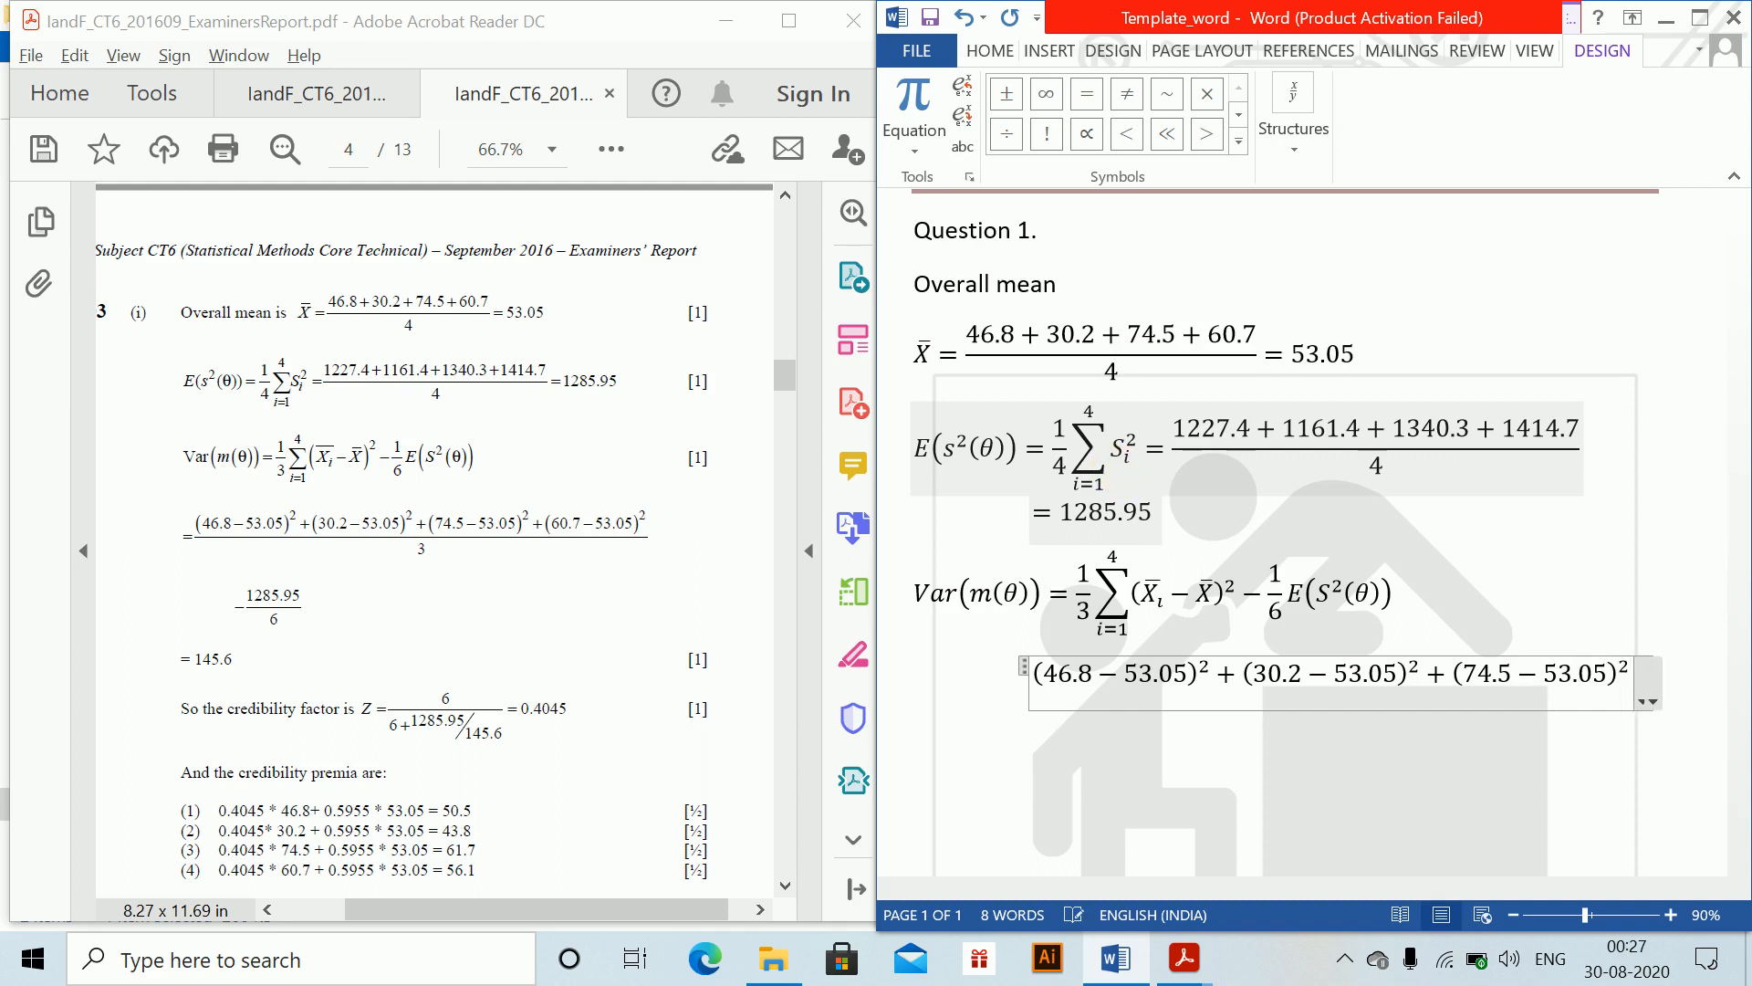
Step: Add the last term, + (60.7 − 53.05)², to the sum of squares in the equation
{"action": "key", "text": "Right"}
{"action": "type", "text": "+"}
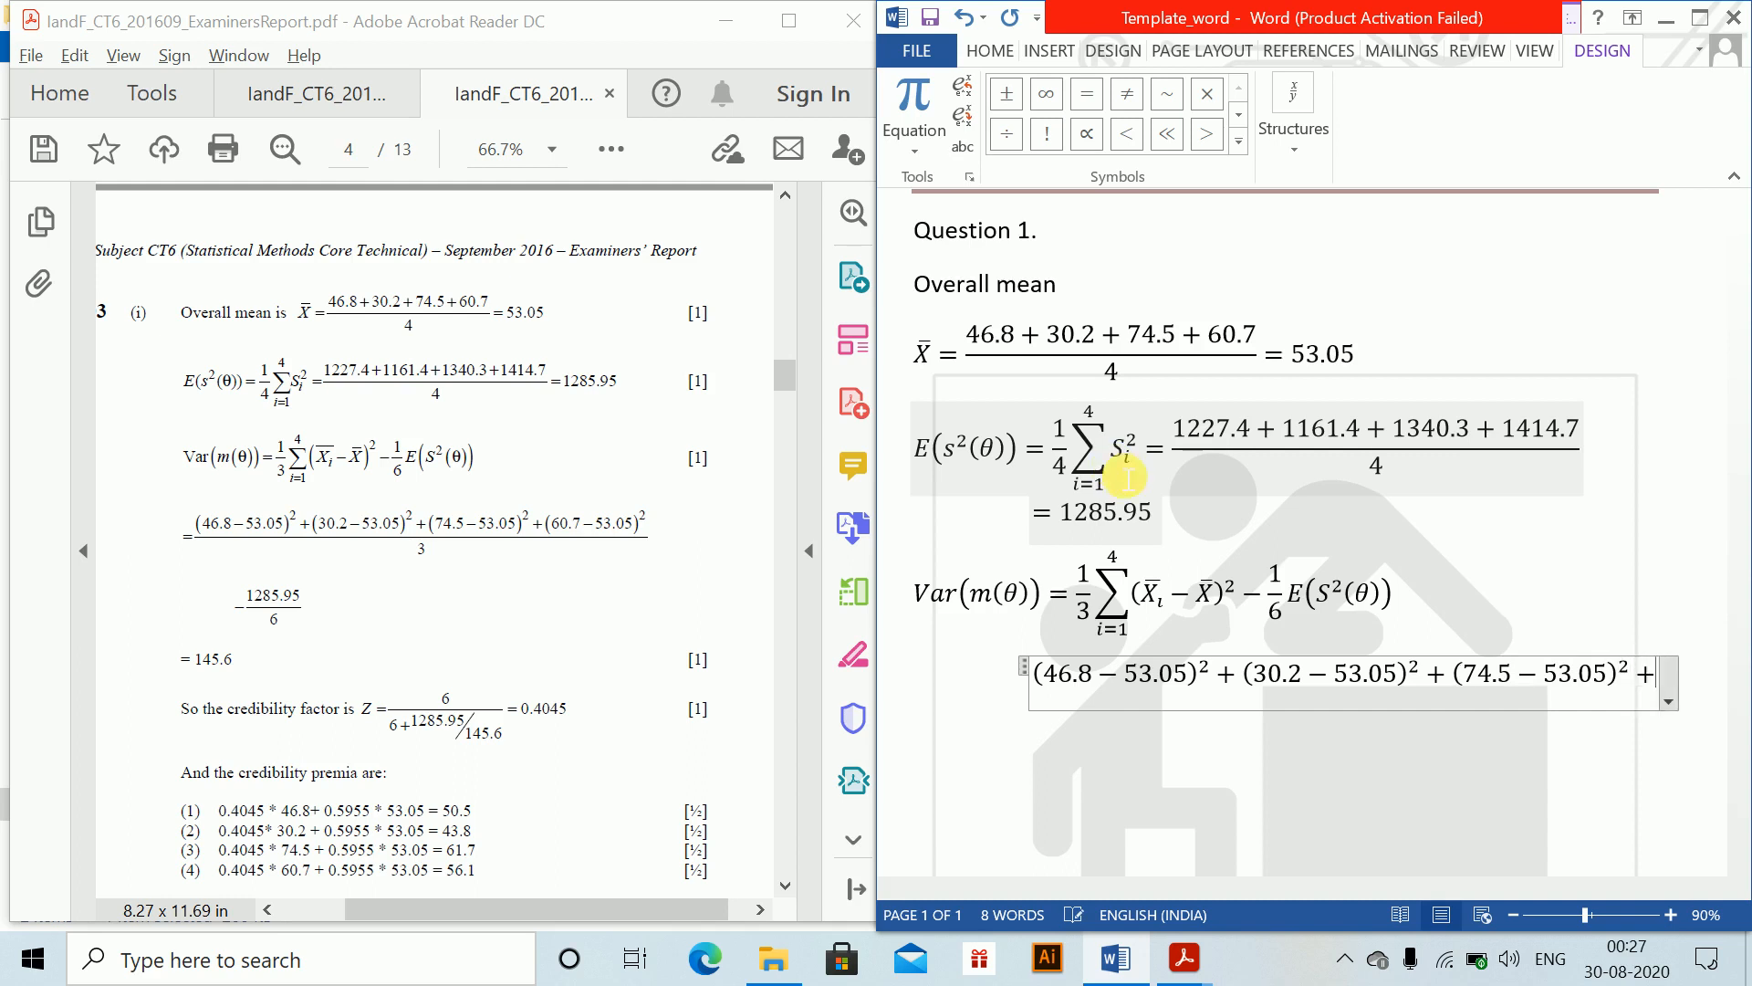
{"action": "key", "text": "Down"}
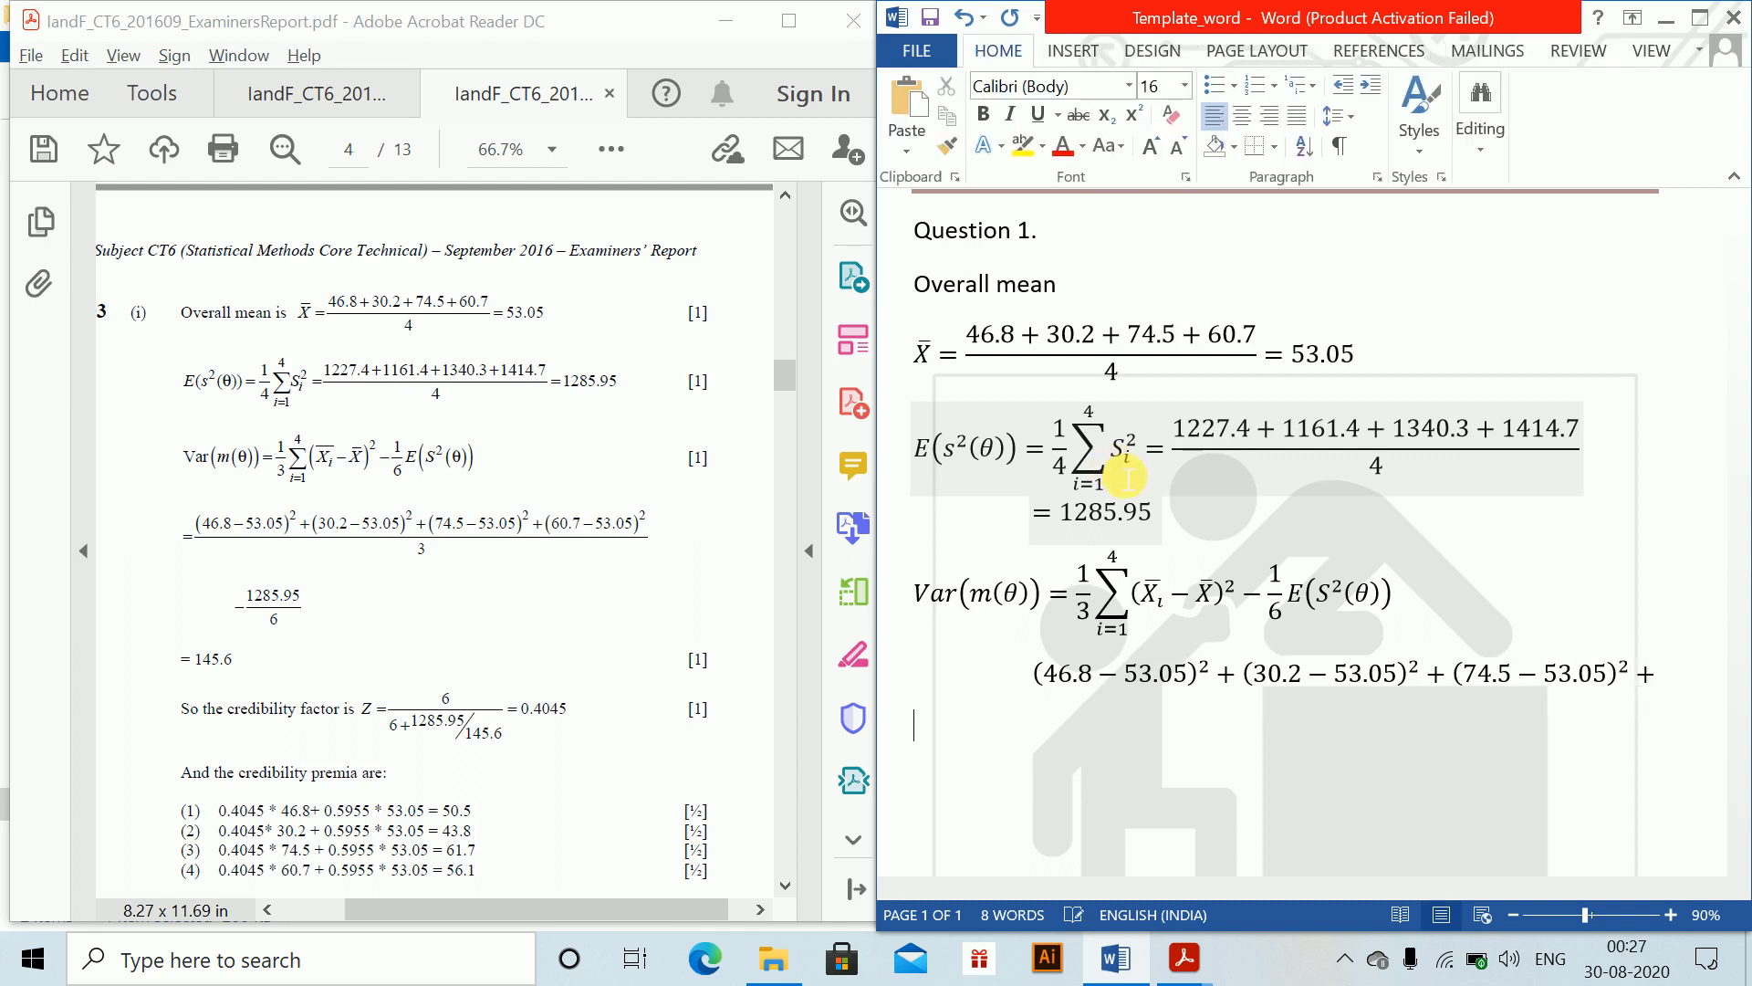
{"action": "left_click", "coordinate": [1646, 674]}
{"action": "type", "text": "("}
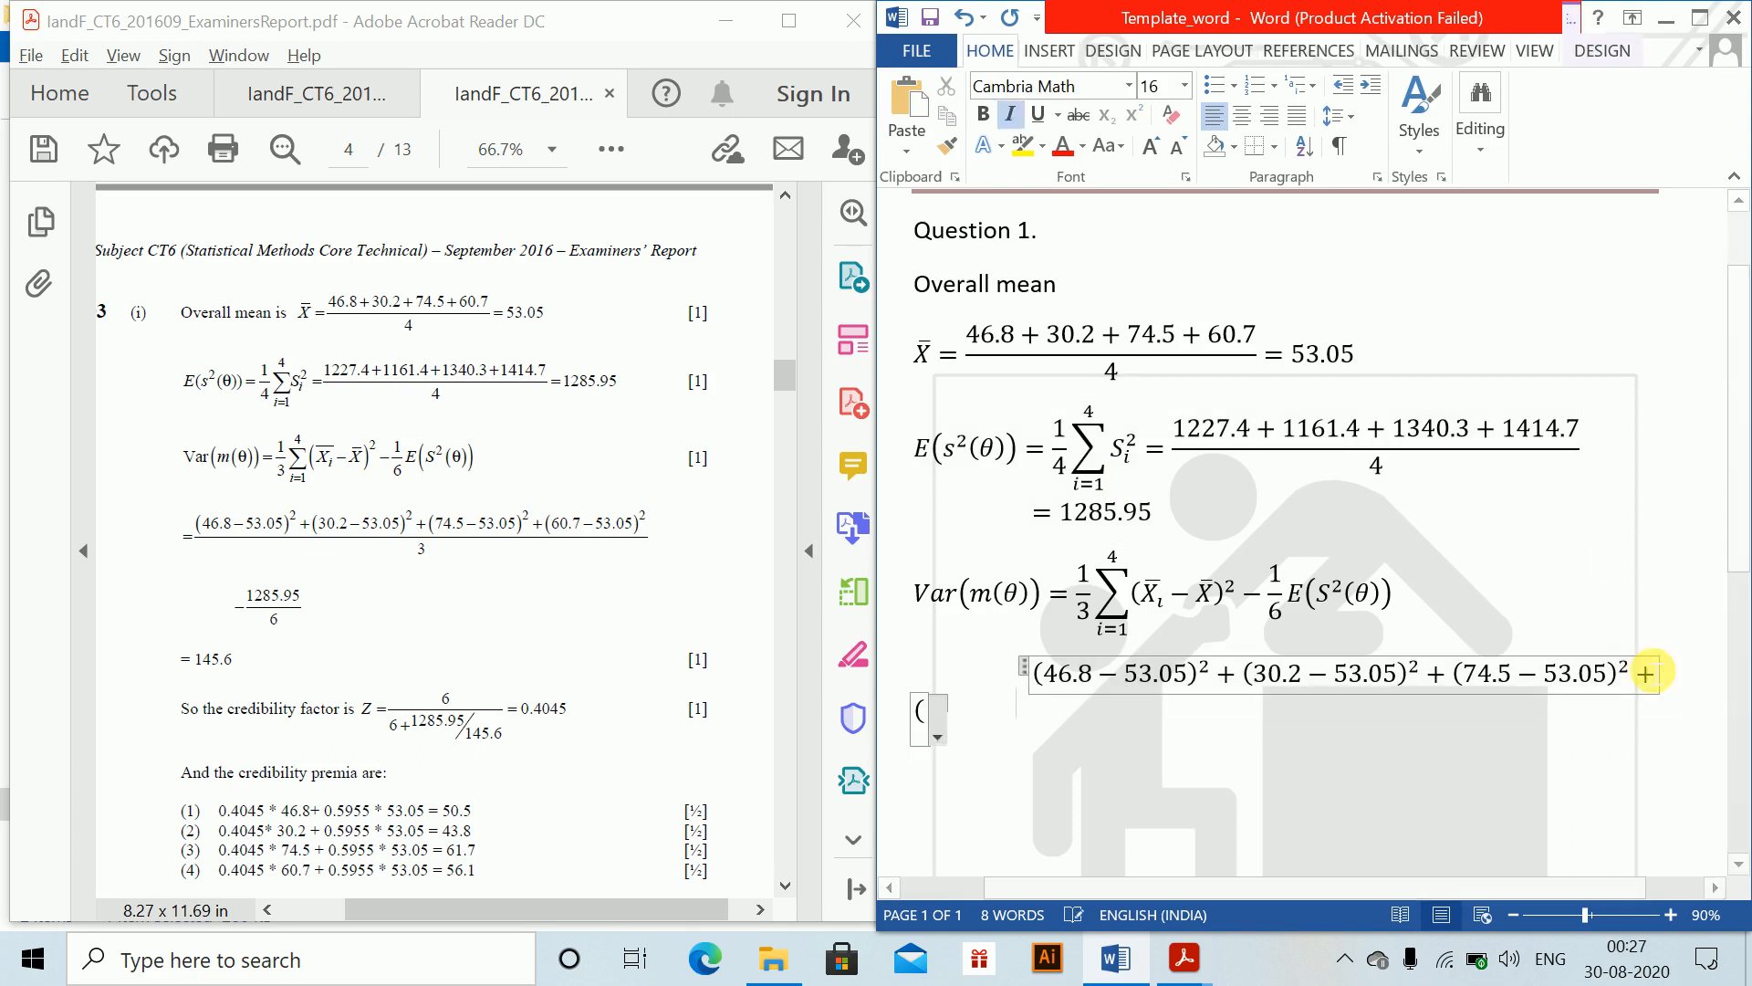
{"action": "type", "text": "60.7"}
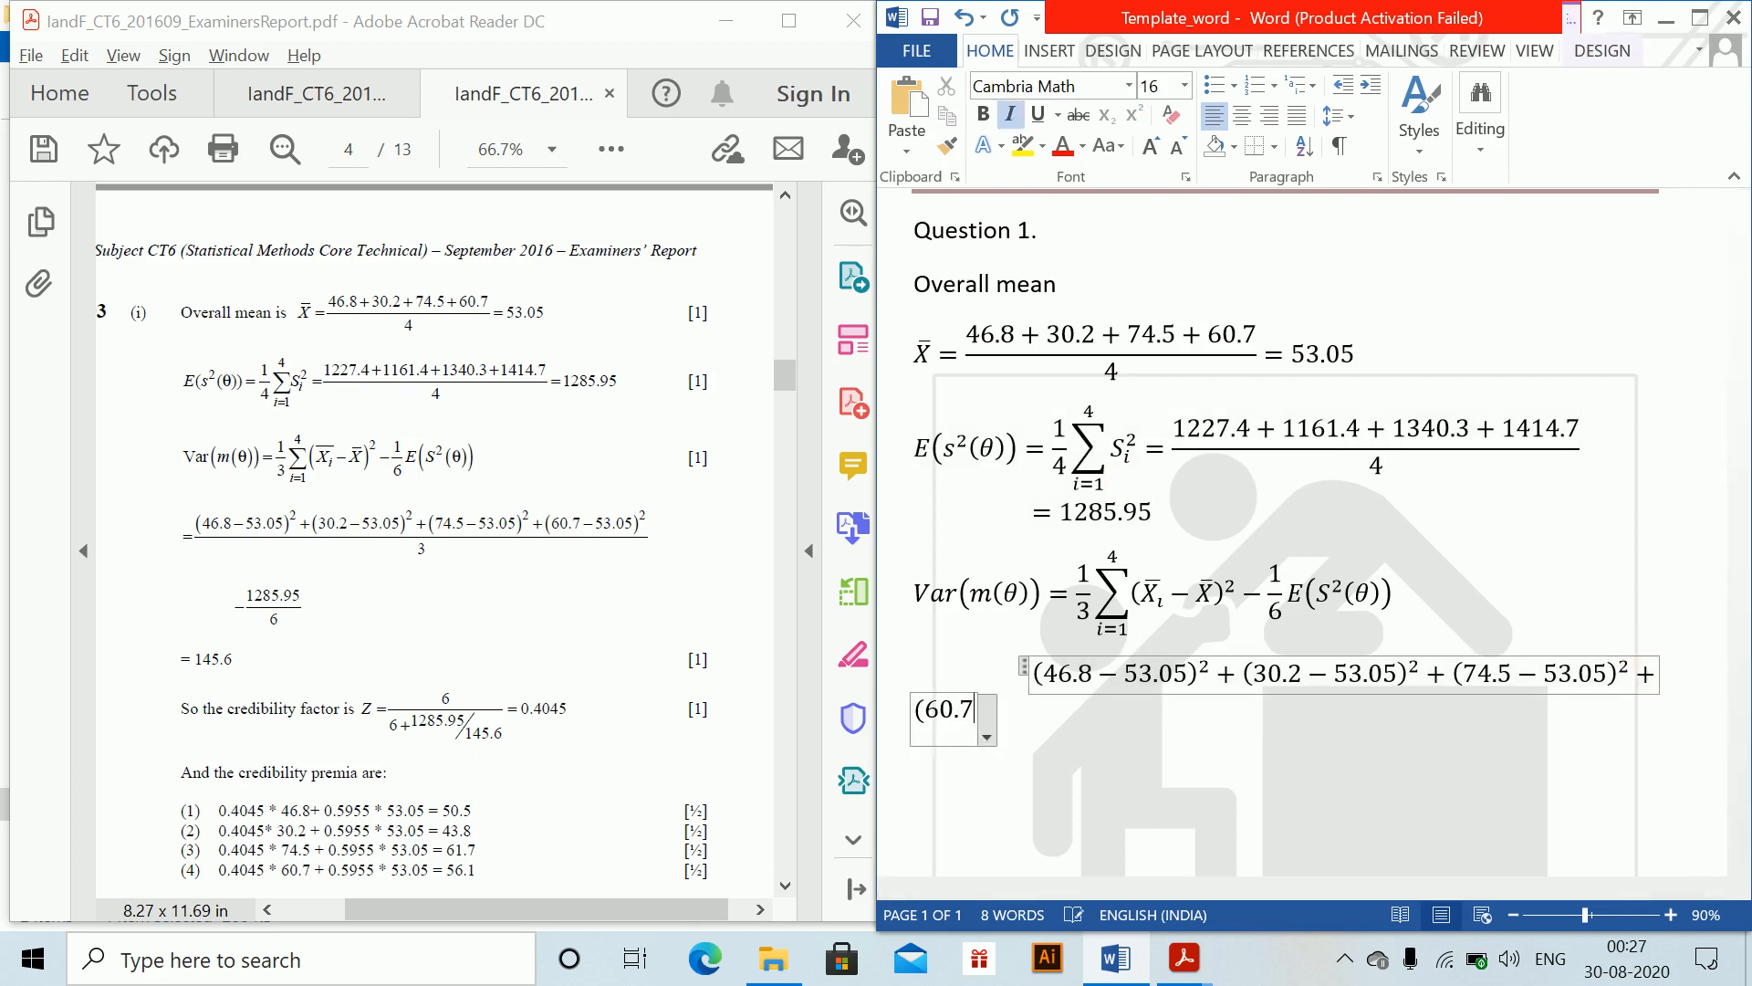
{"action": "type", "text": "-53.0"}
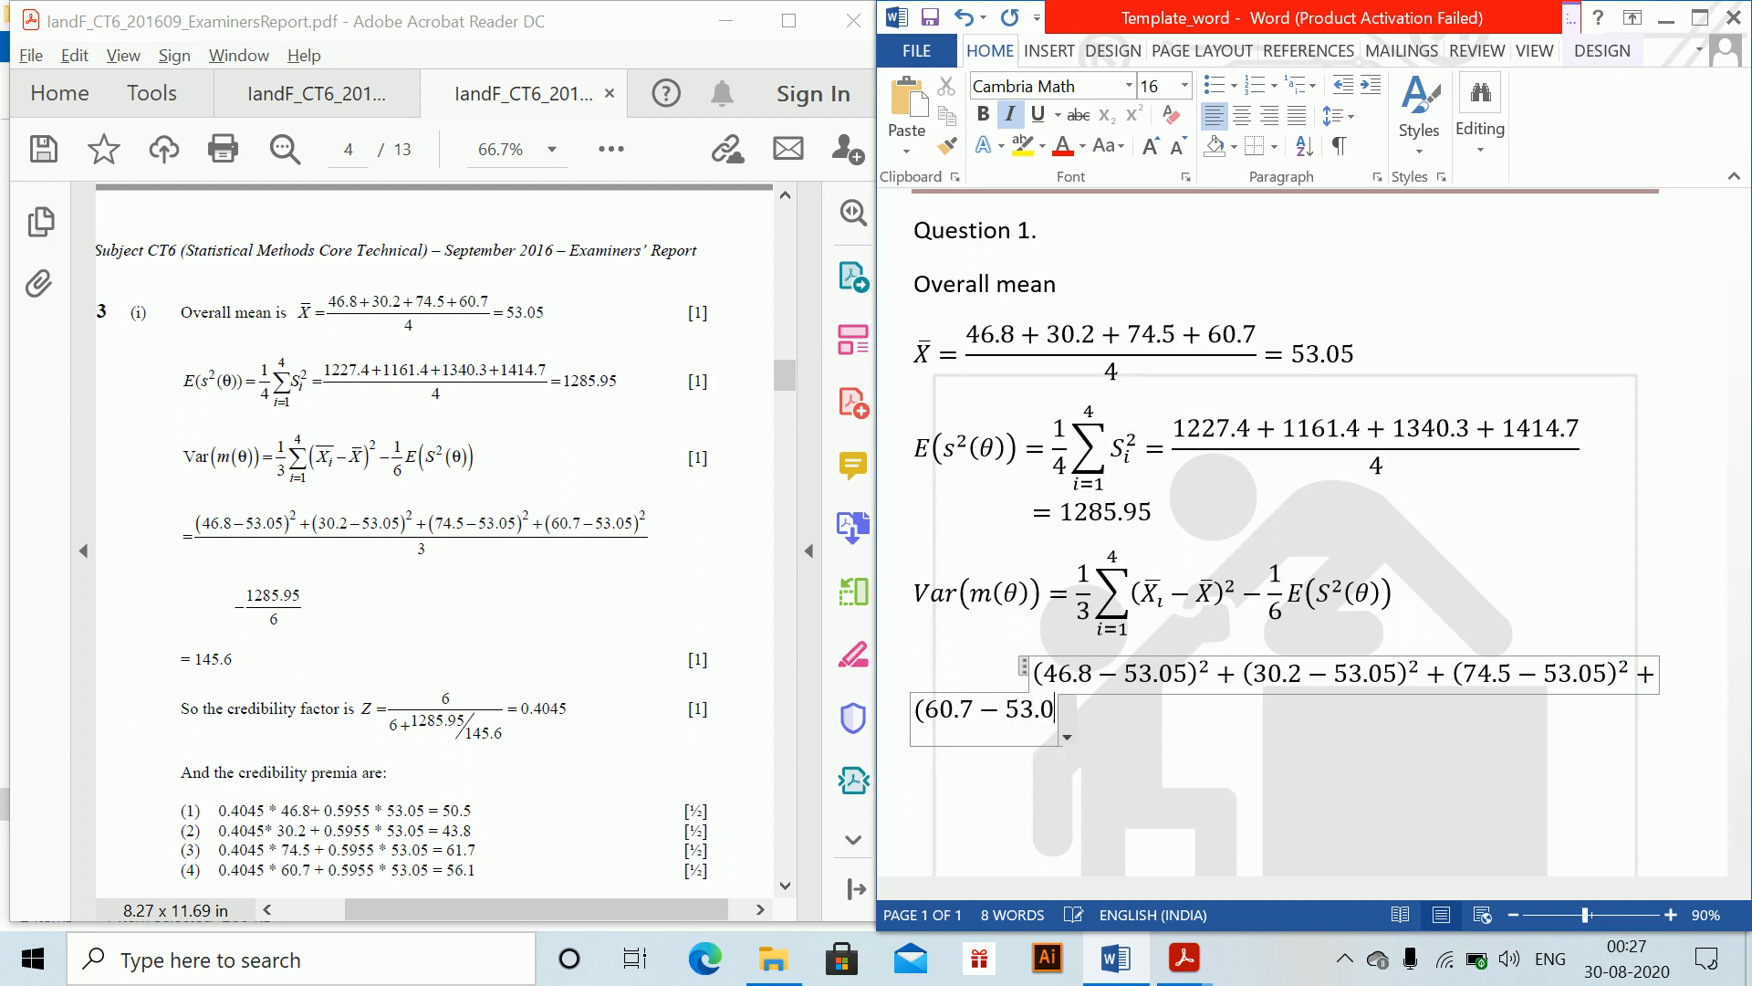
{"action": "type", "text": "5)^2"}
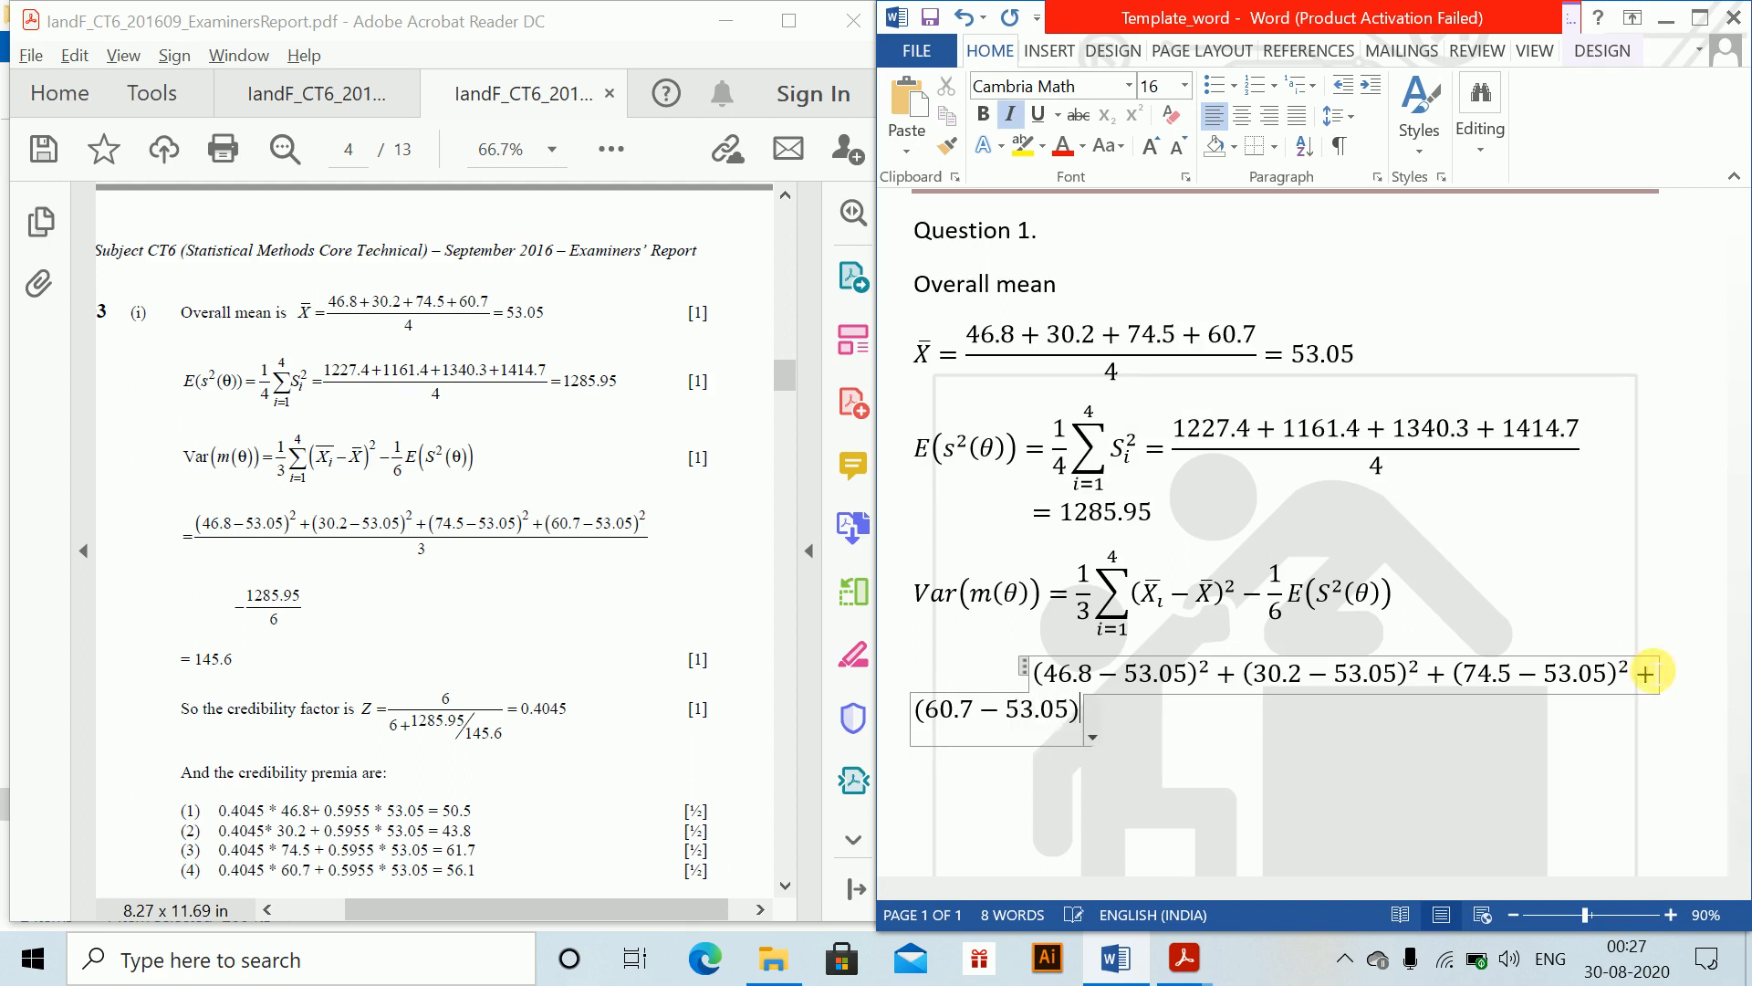
Step: Enclose the whole sum of squares in parentheses and turn it into a fraction with denominator 3
{"action": "type", "text": ")"}
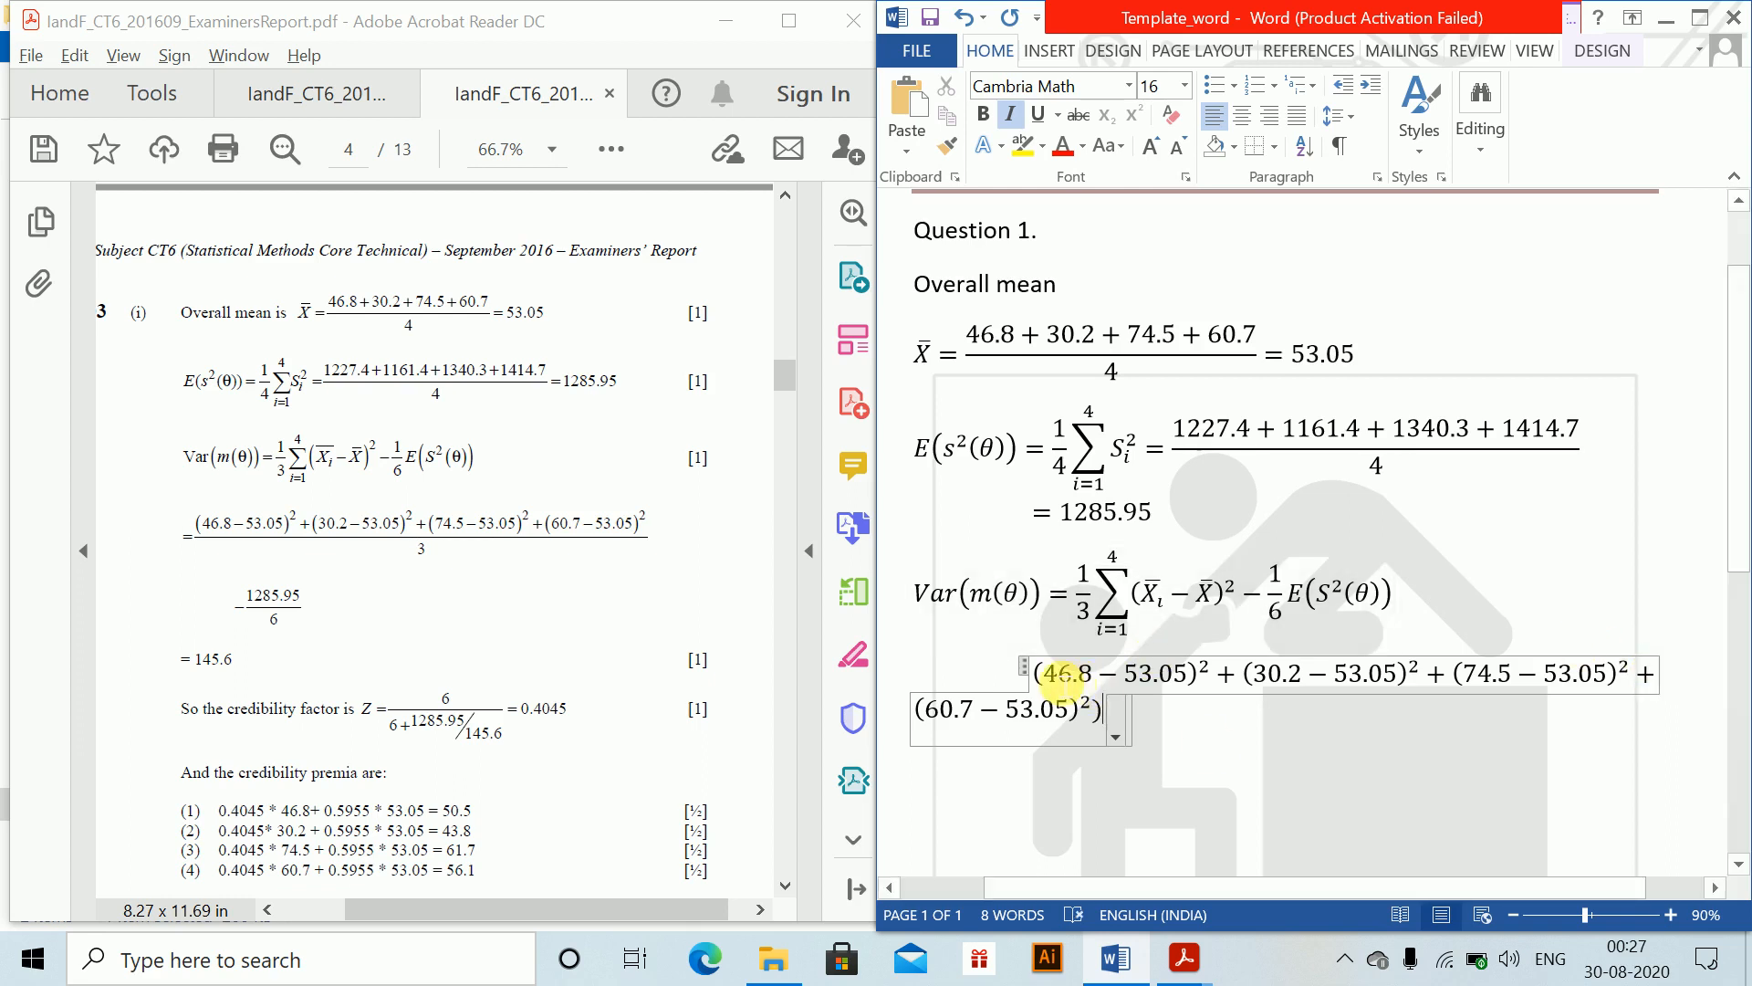
{"action": "left_click", "coordinate": [1052, 675]}
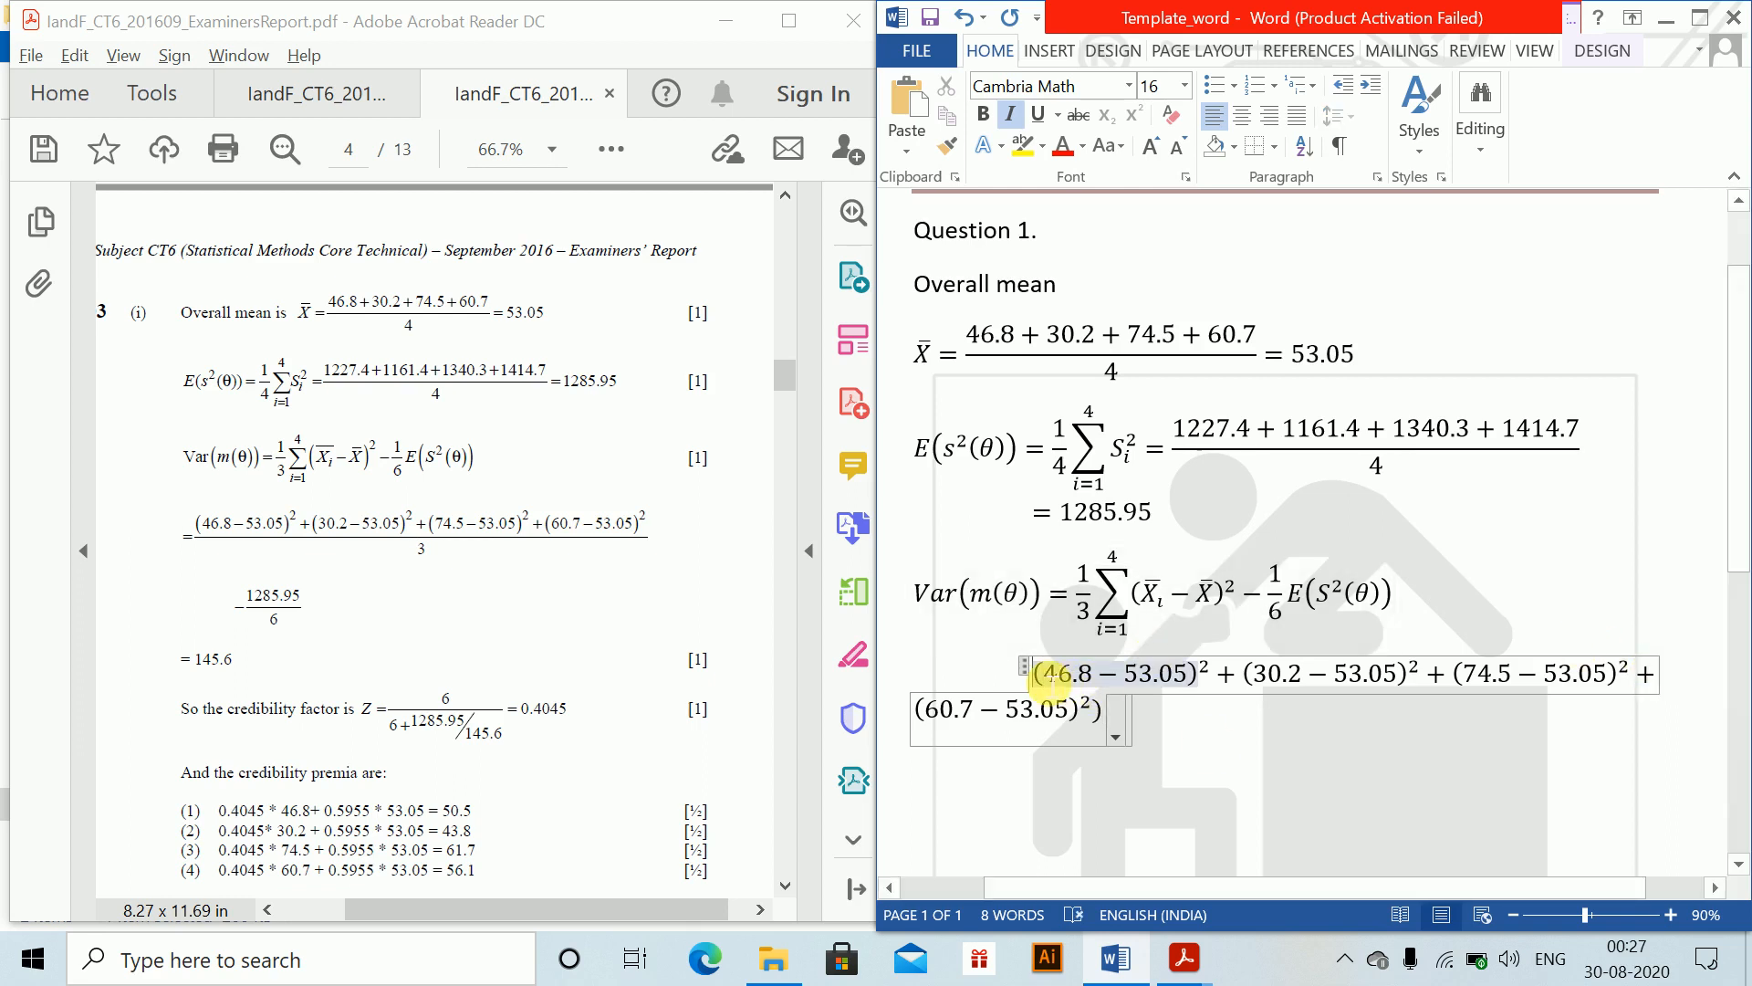
{"action": "key", "text": "Left"}
{"action": "type", "text": "("}
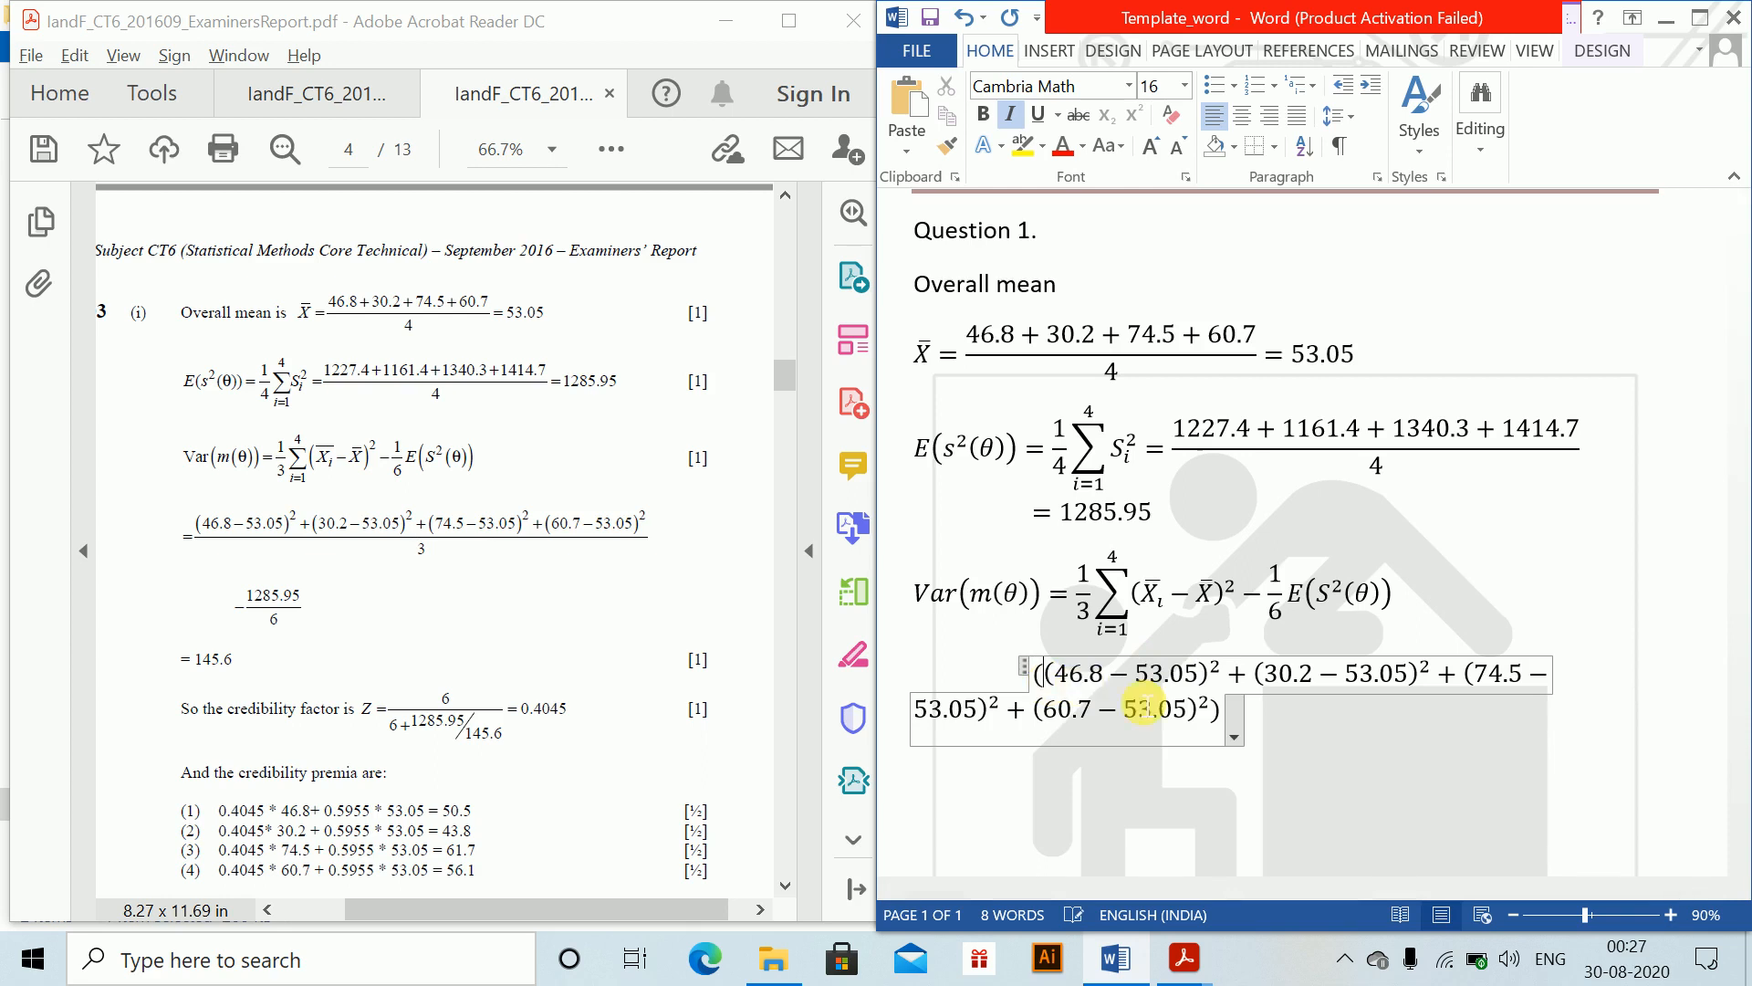
{"action": "left_click", "coordinate": [1203, 714]}
{"action": "key", "text": "Right"}
{"action": "key", "text": "Right"}
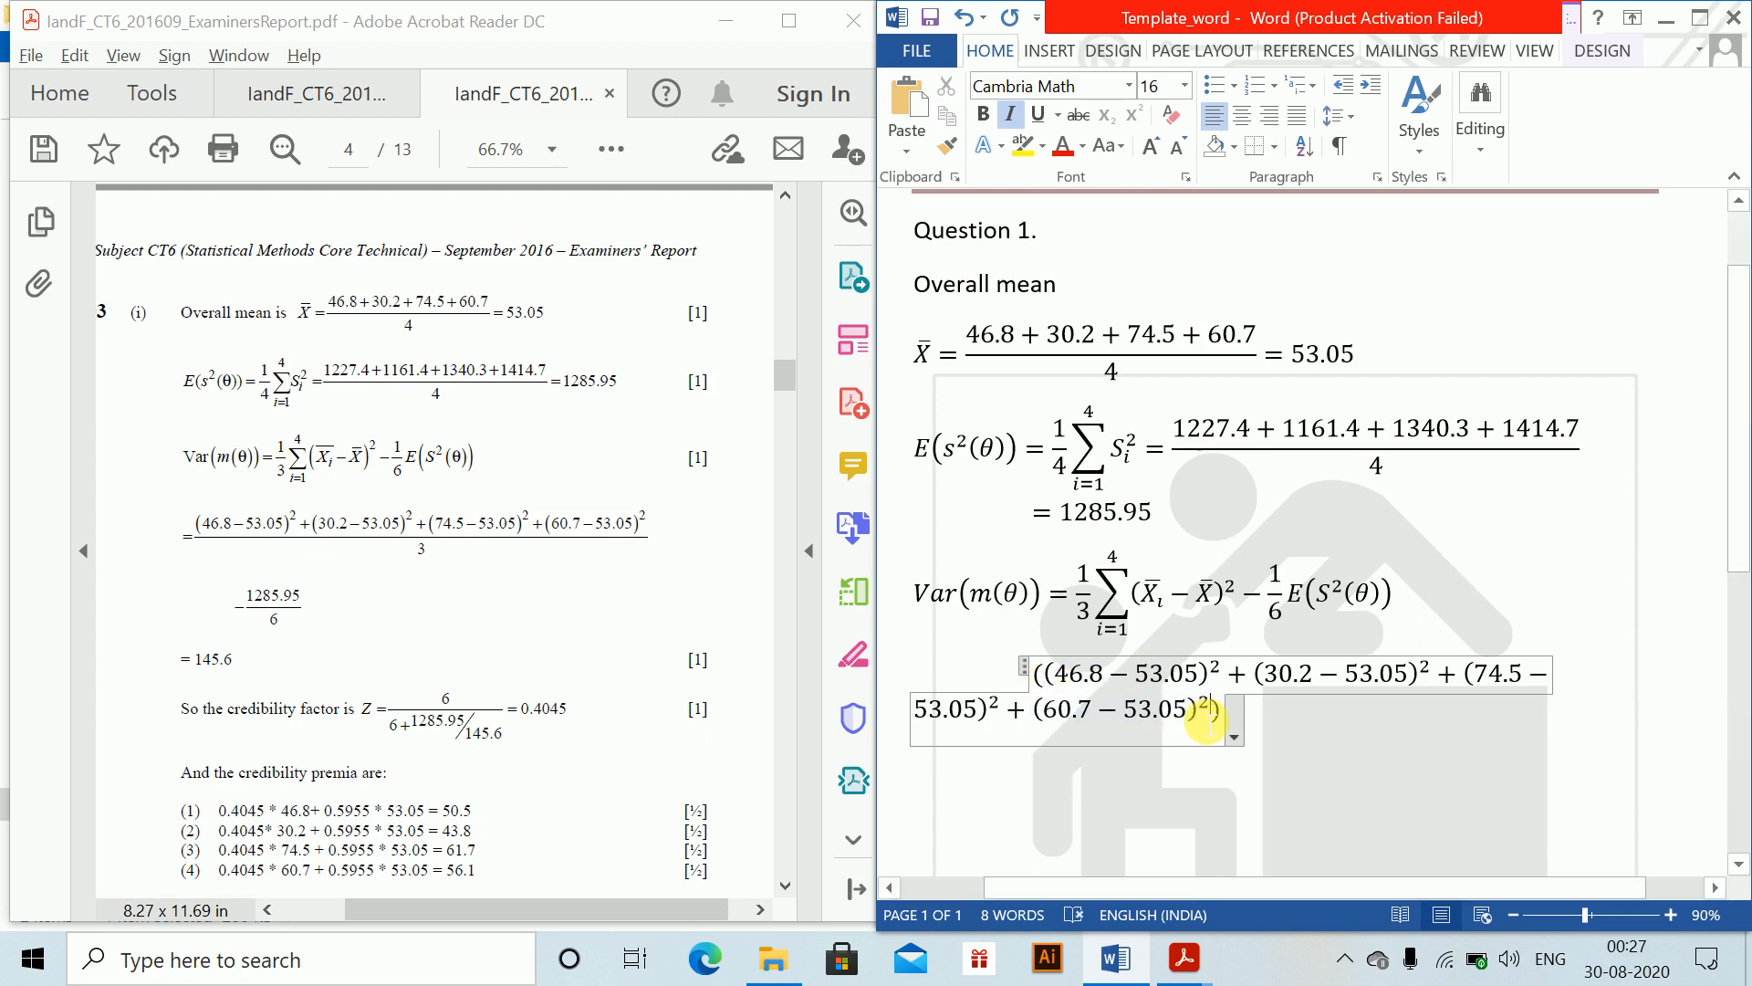
{"action": "type", "text": ")/"}
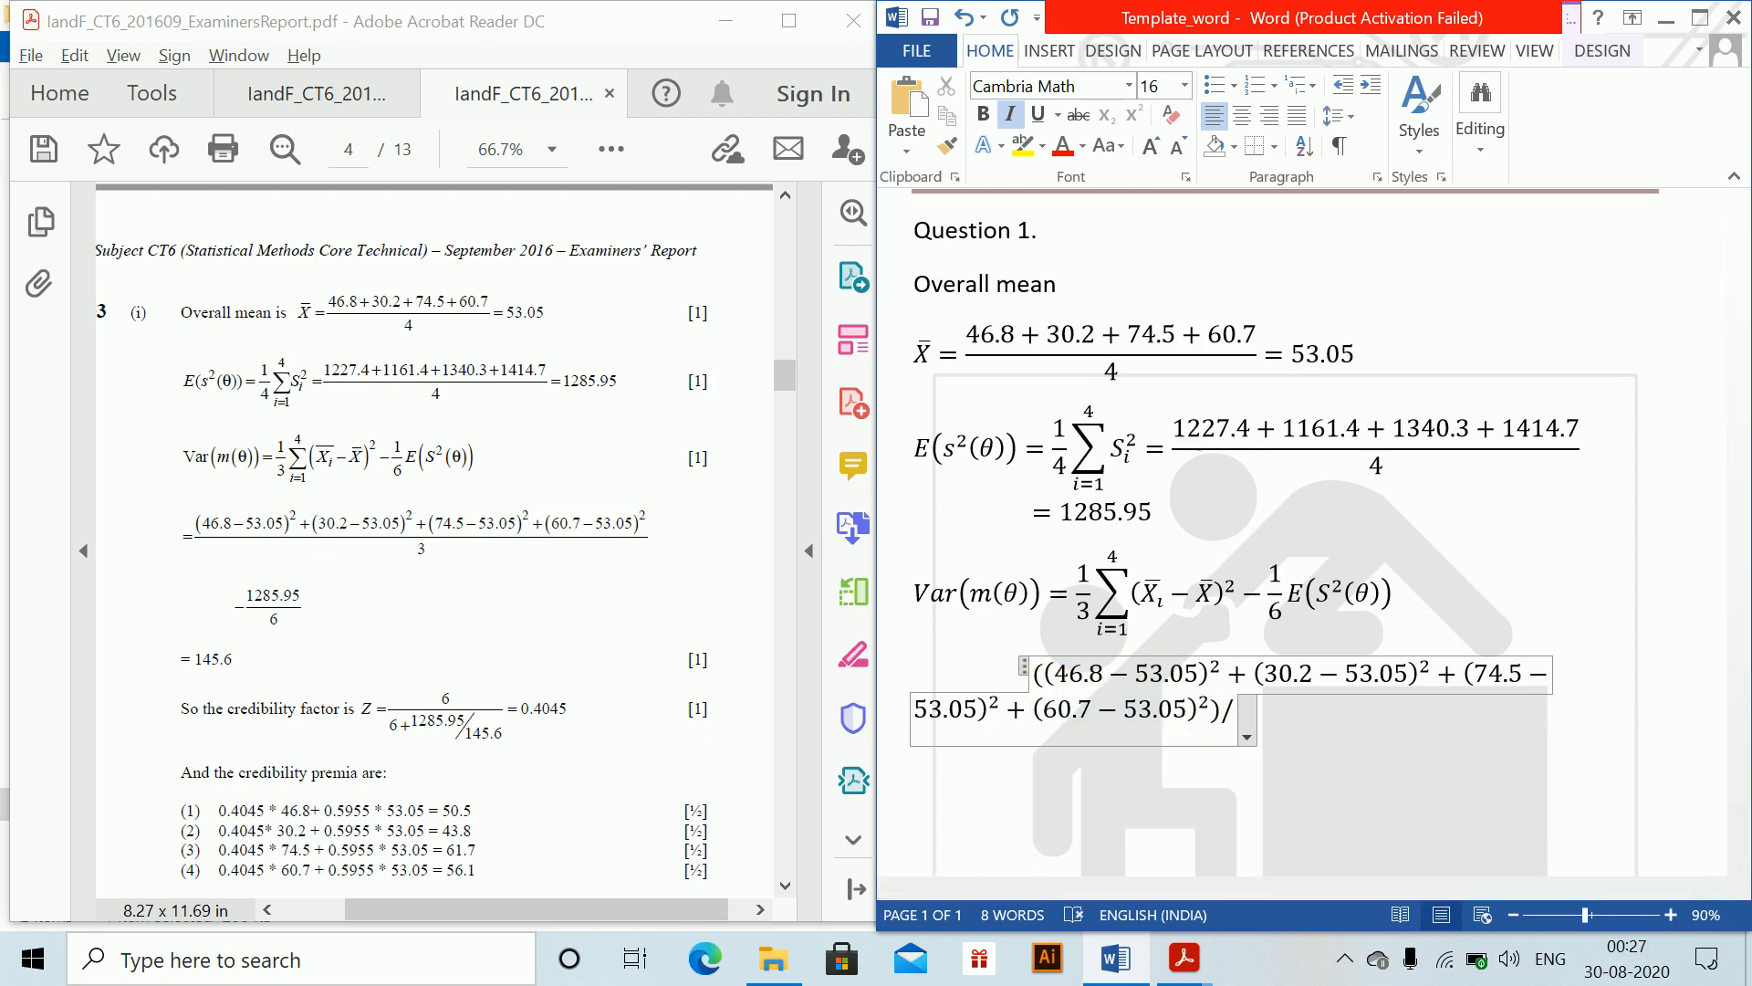
{"action": "type", "text": "3"}
{"action": "left_click", "coordinate": [1335, 743]}
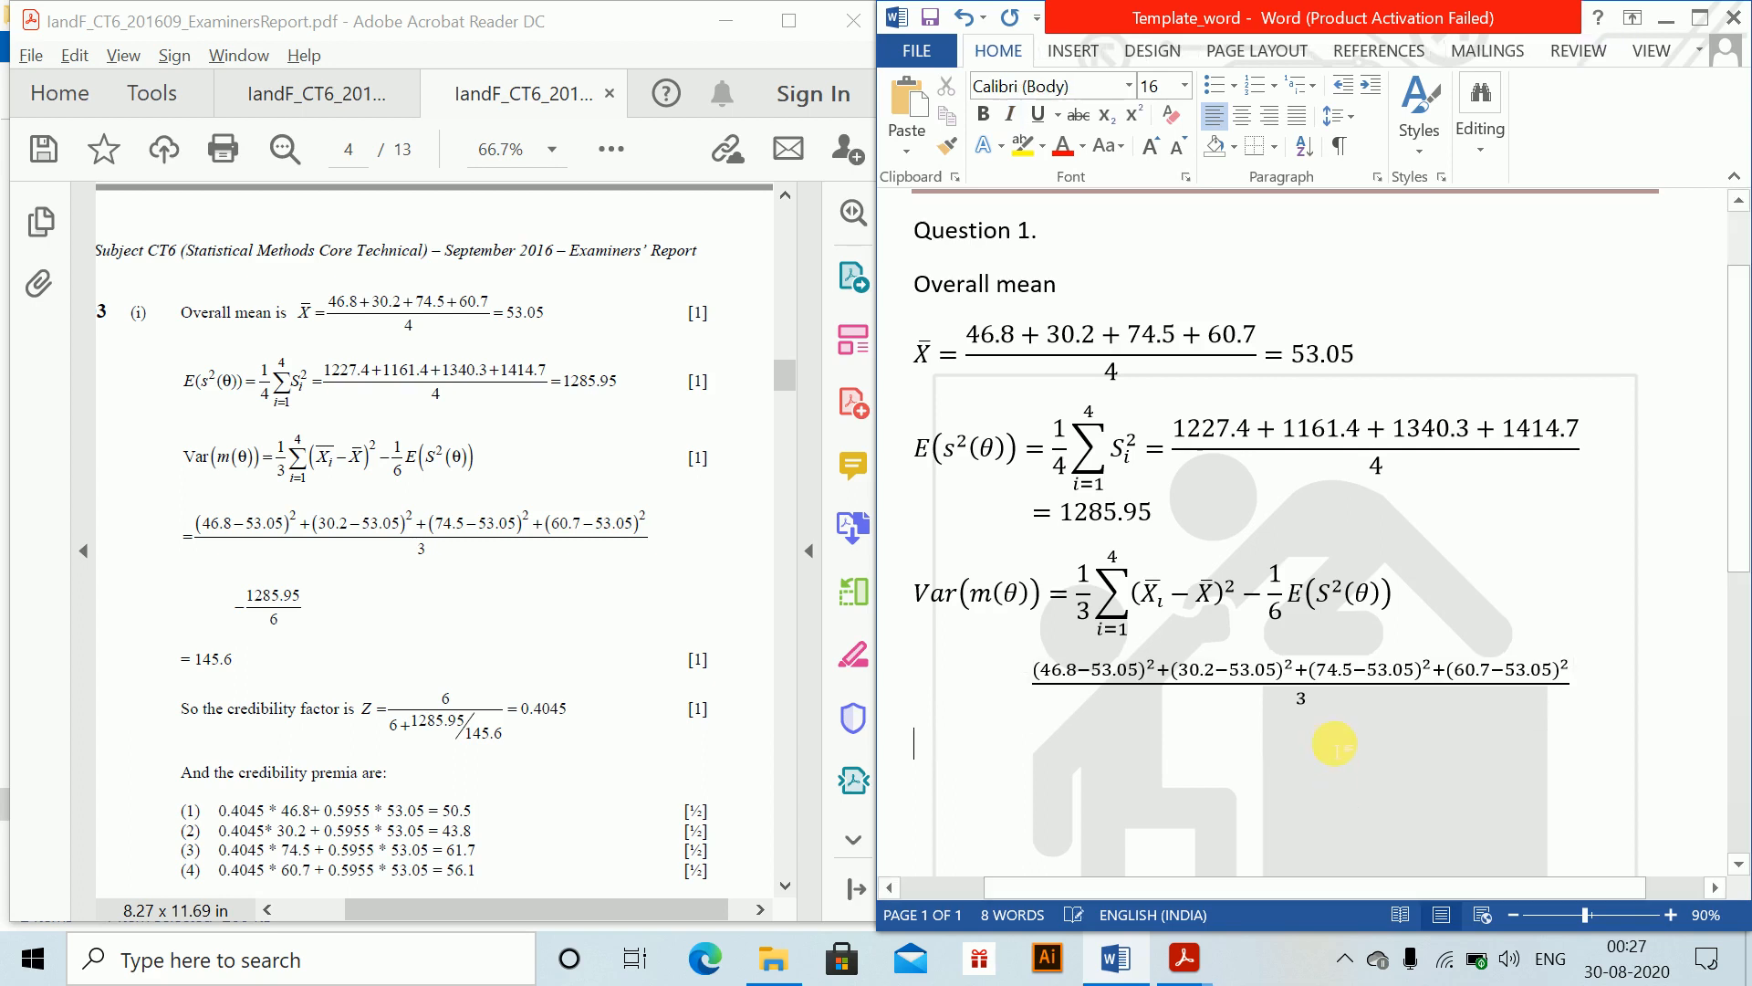
{"action": "key", "text": "Tab"}
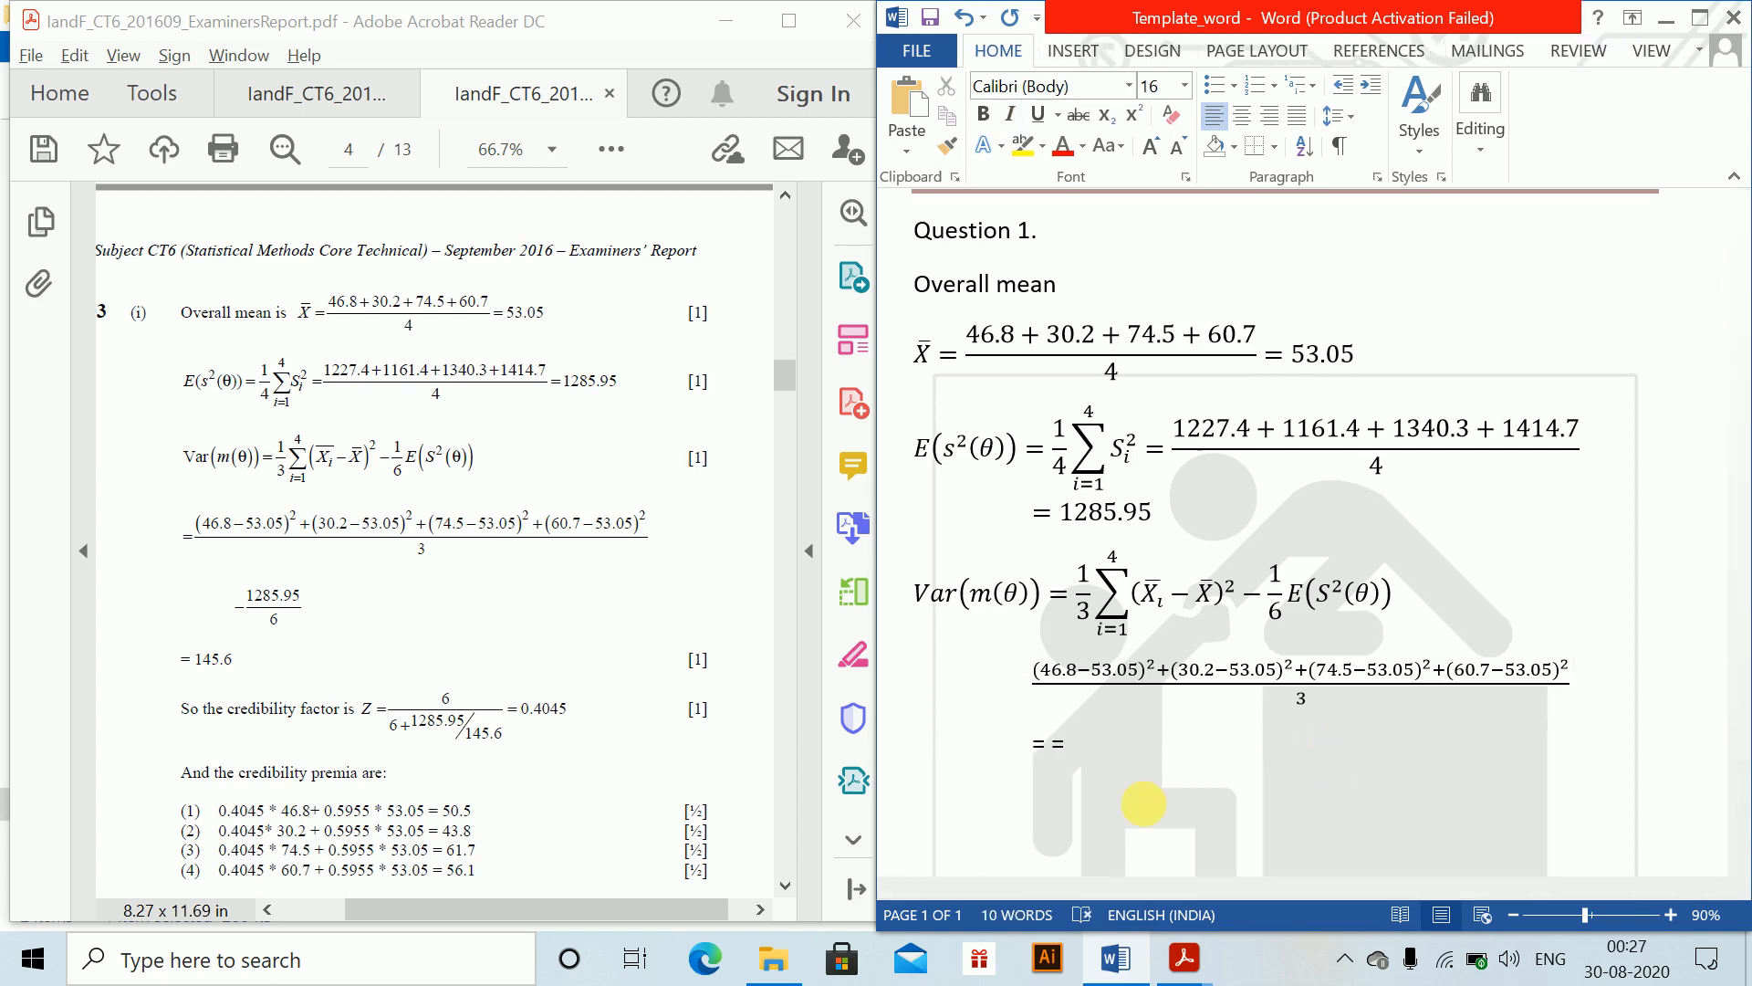
{"action": "key", "text": "BackSpace"}
{"action": "key", "text": "BackSpace"}
{"action": "key", "text": "BackSpace"}
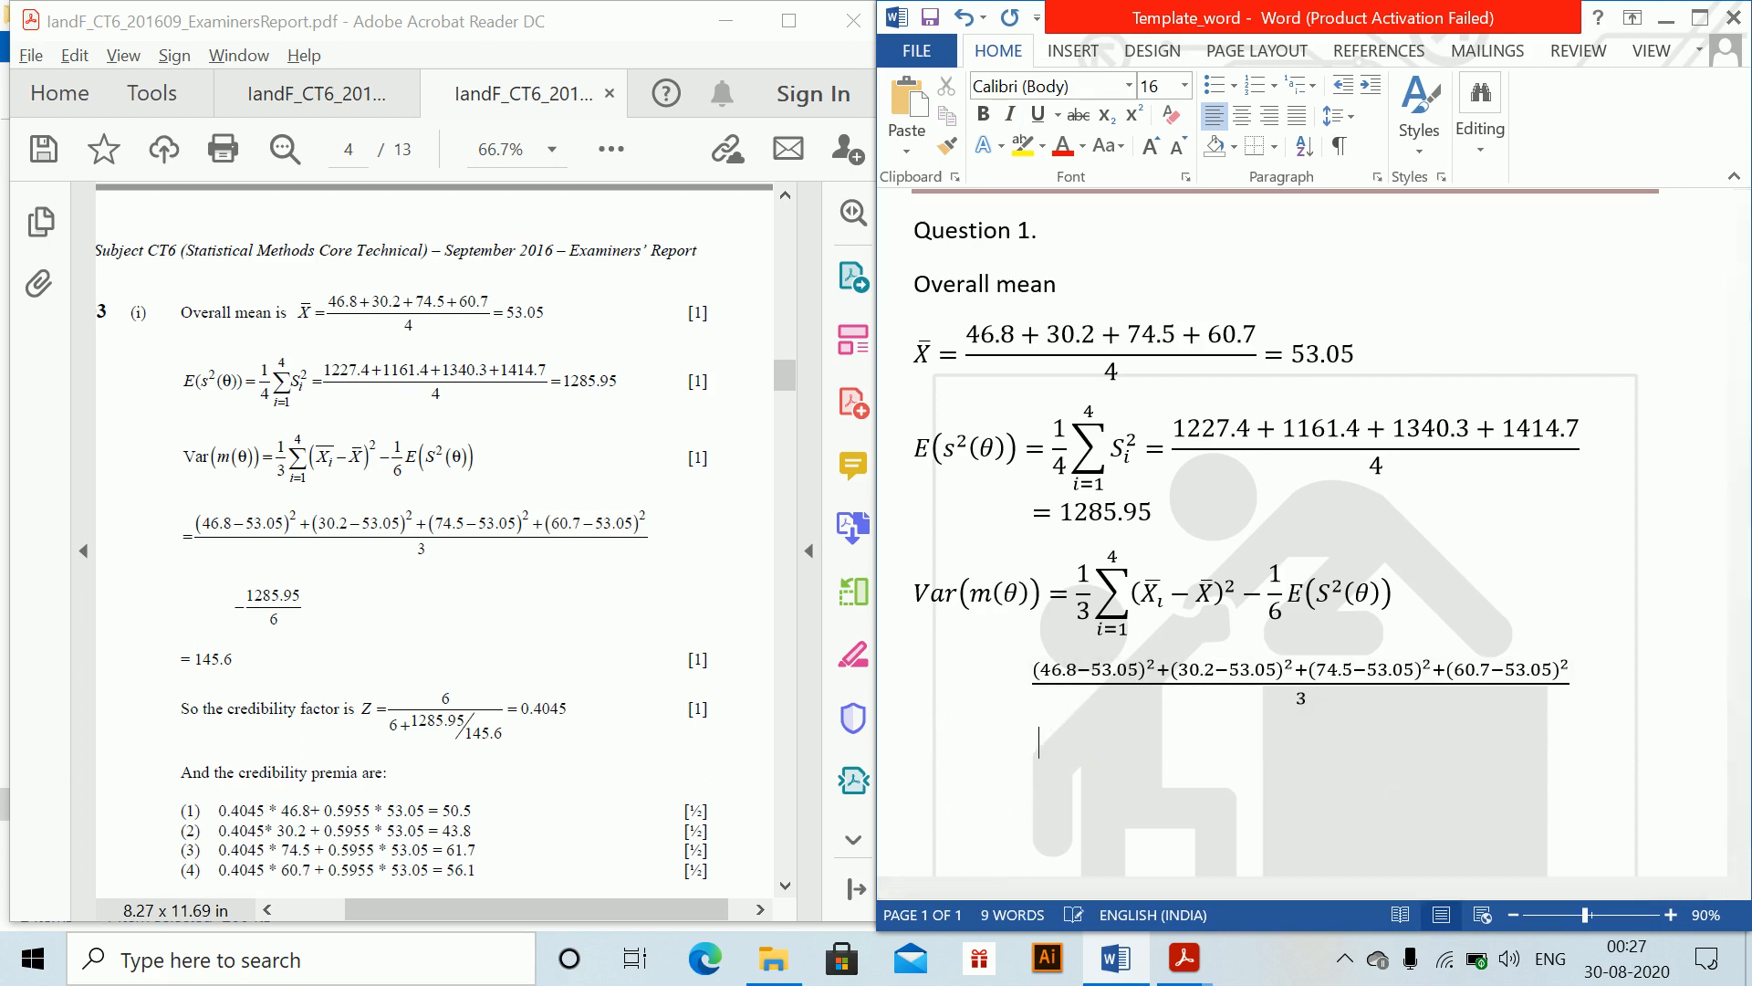
{"action": "key", "text": "BackSpace"}
Step: Append − 1285.95/6 as a fraction after the sum-of-squares fraction and reduce the line's indent so the equation fits on one line
{"action": "left_click", "coordinate": [1585, 694]}
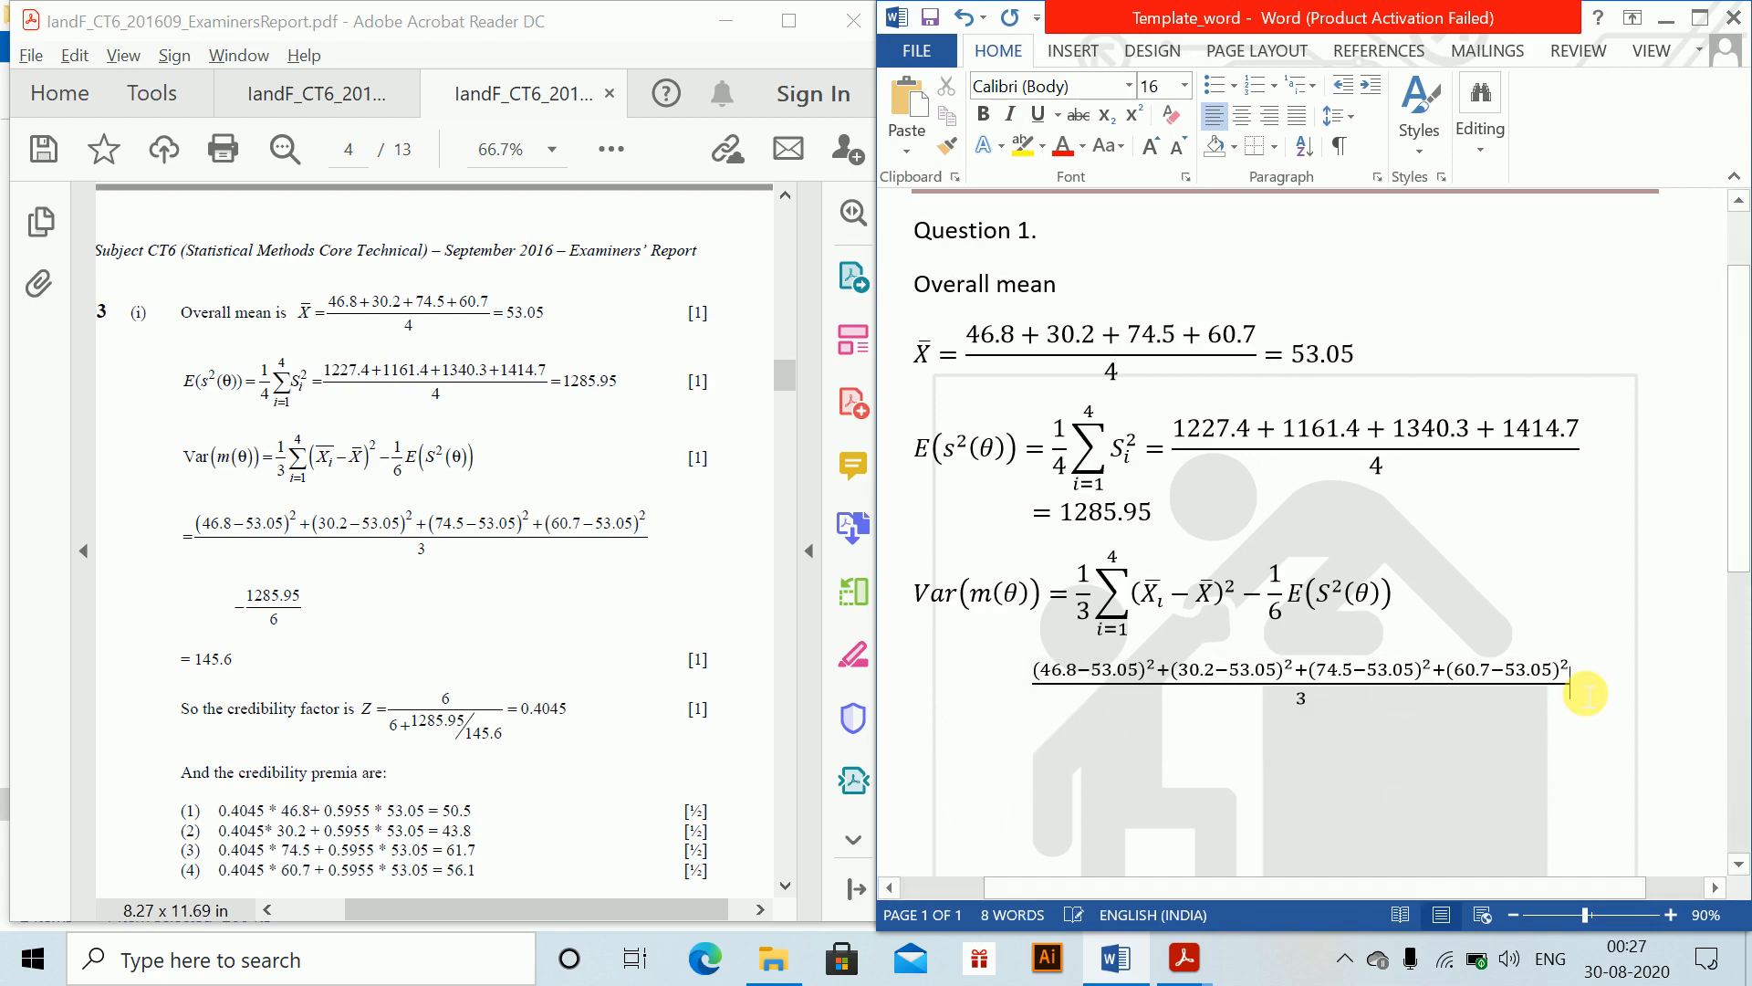
{"action": "type", "text": "-123"}
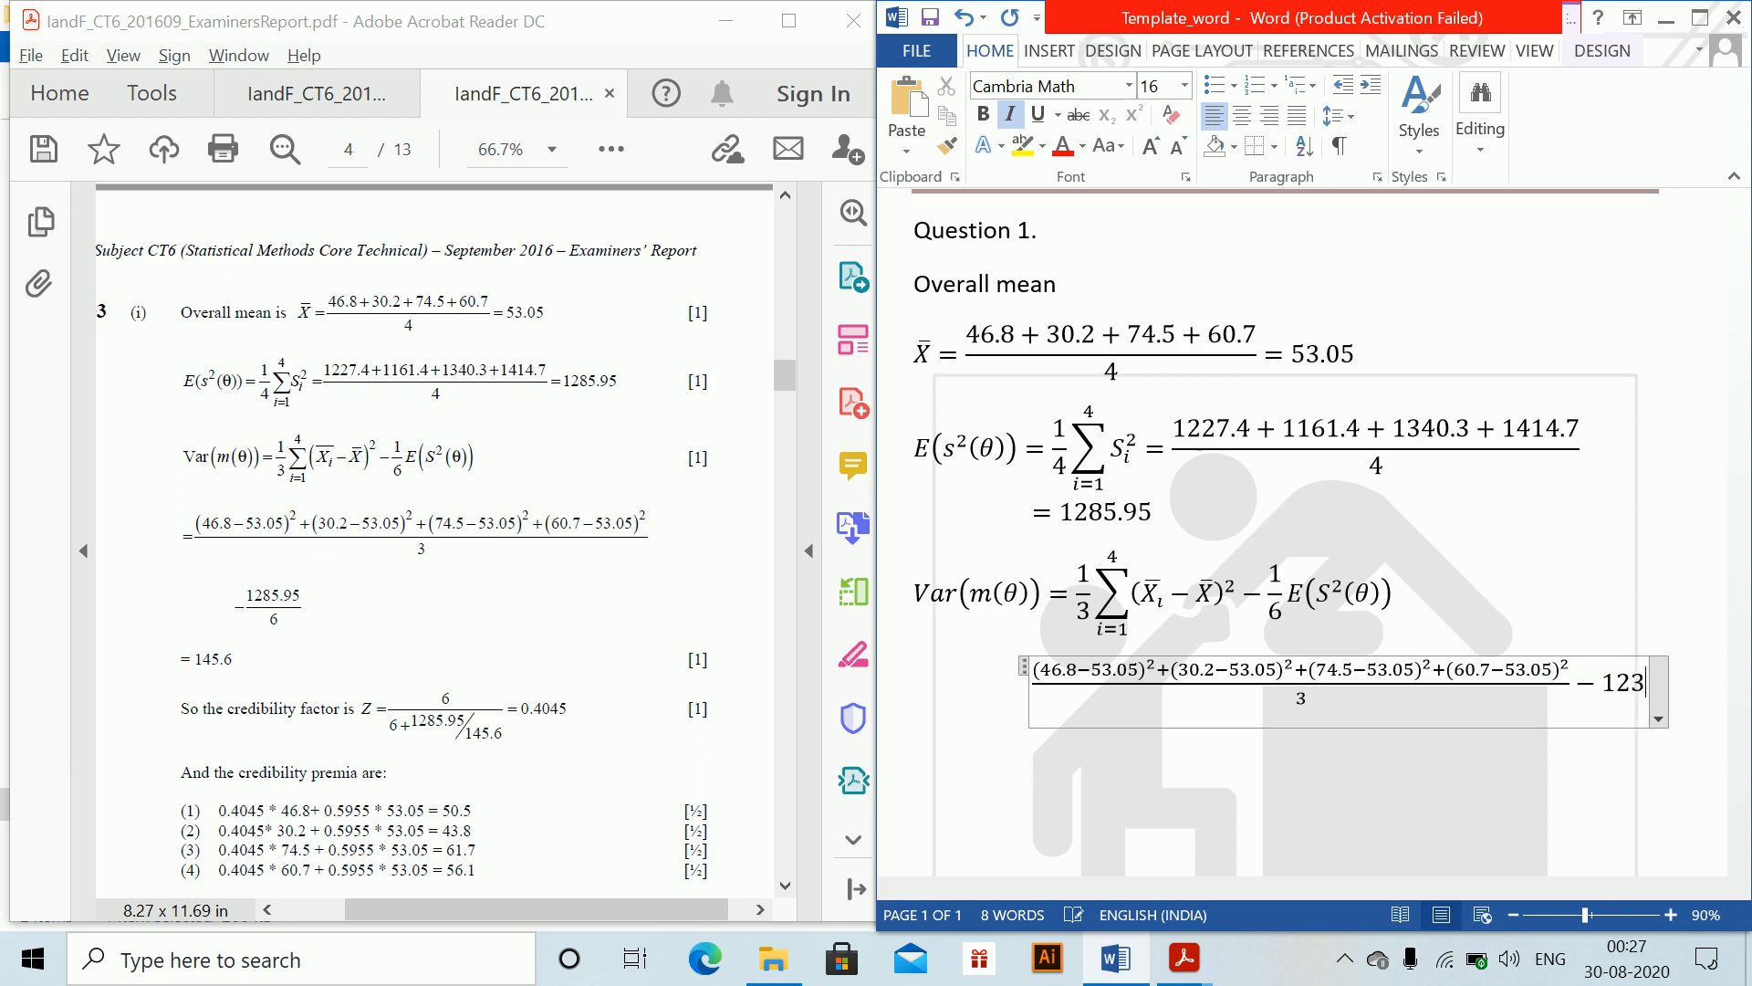
{"action": "key", "text": "BackSpace"}
{"action": "type", "text": "85.95"}
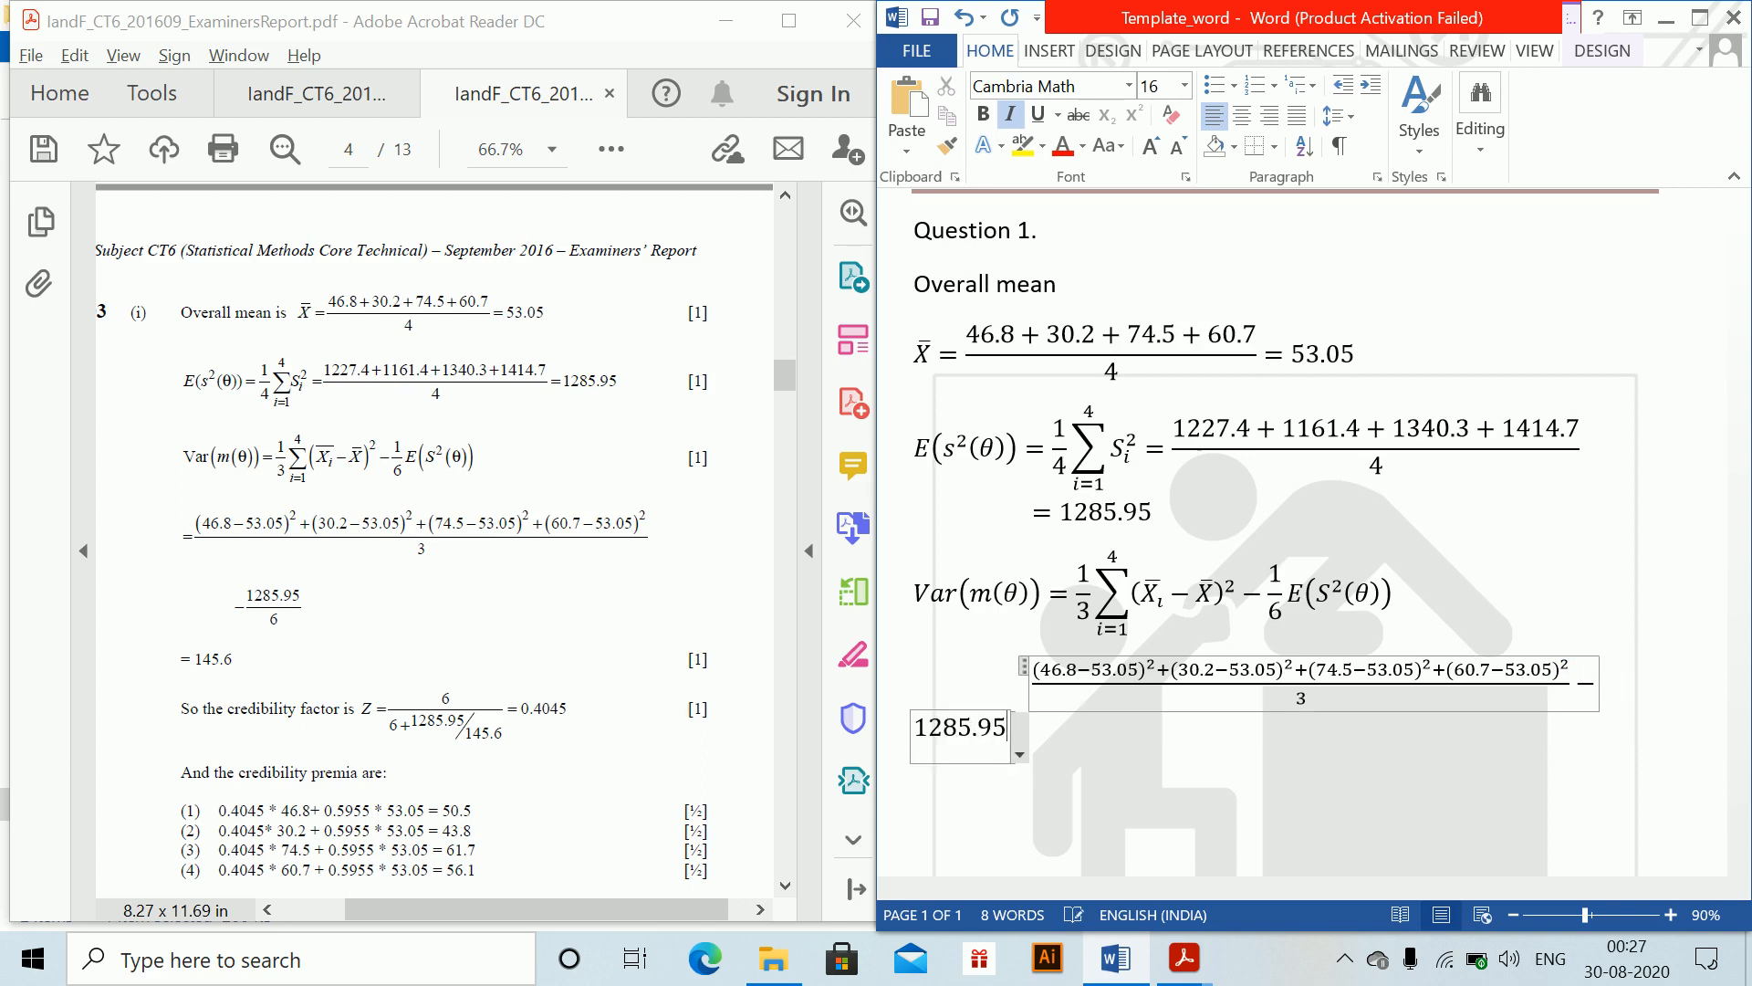
{"action": "type", "text": "/6"}
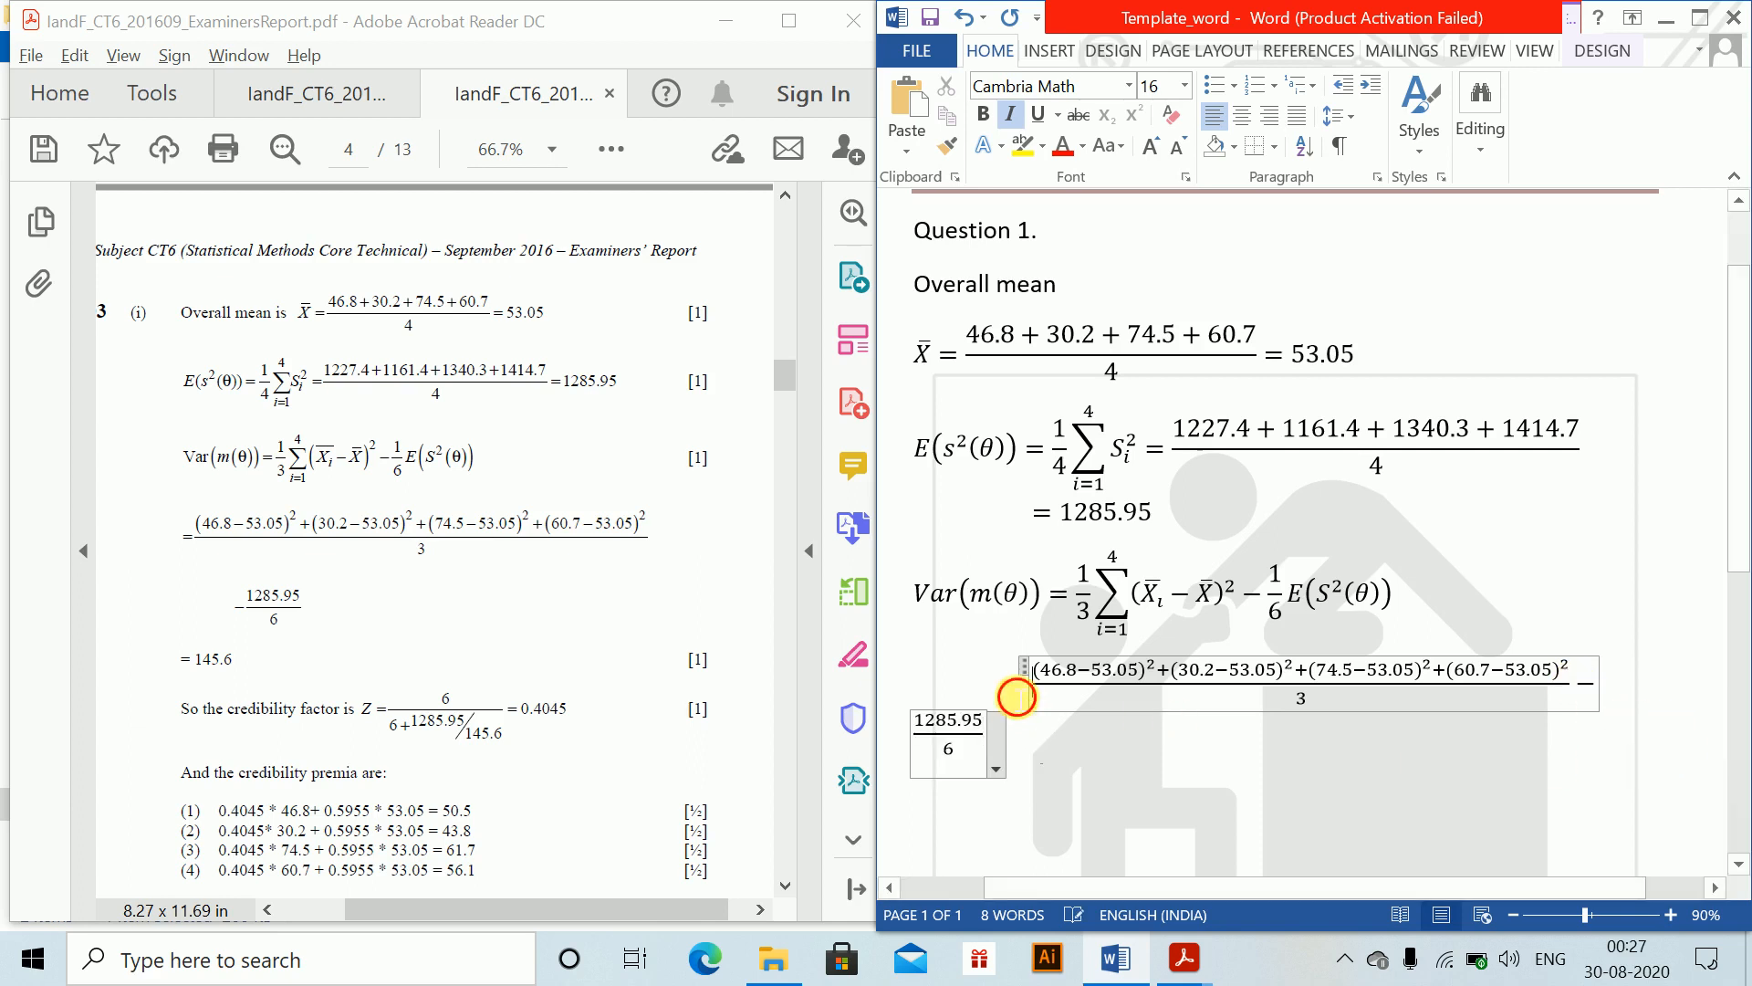
{"action": "left_click", "coordinate": [1015, 728]}
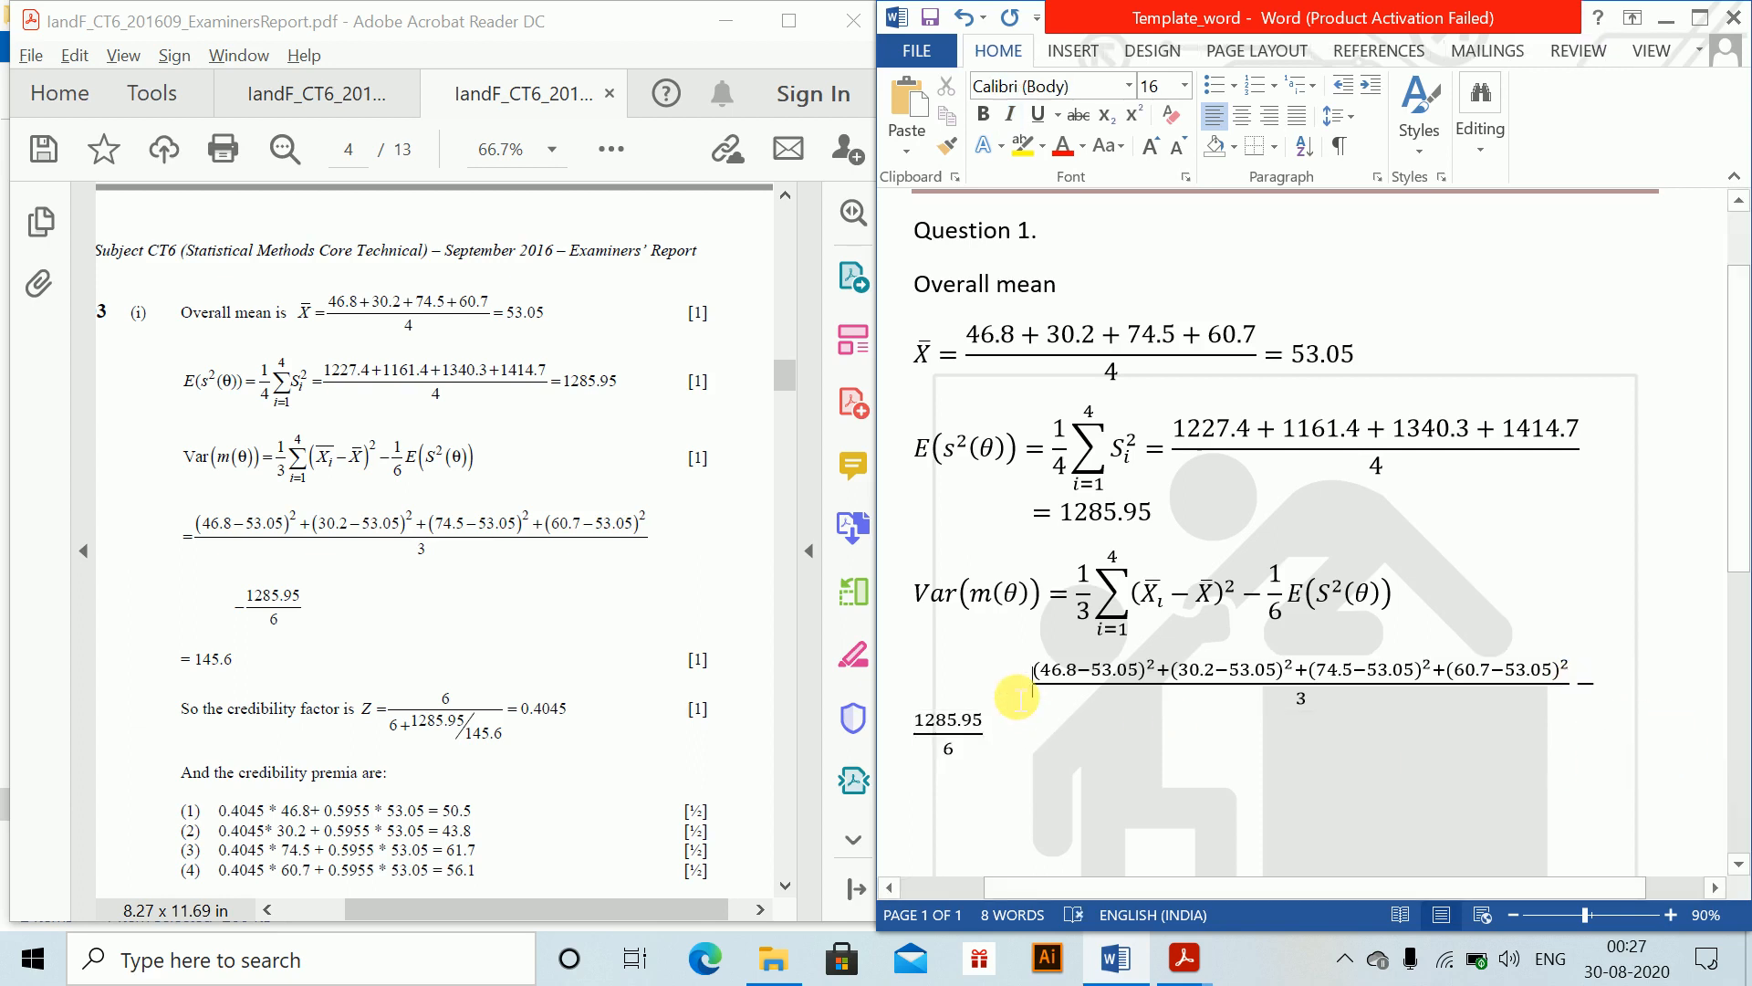
Step: Enter the result = 145.6 as indented text on the line below the sum-of-squares equation
{"action": "left_click", "coordinate": [1283, 796]}
{"action": "type", "text": "= 1"}
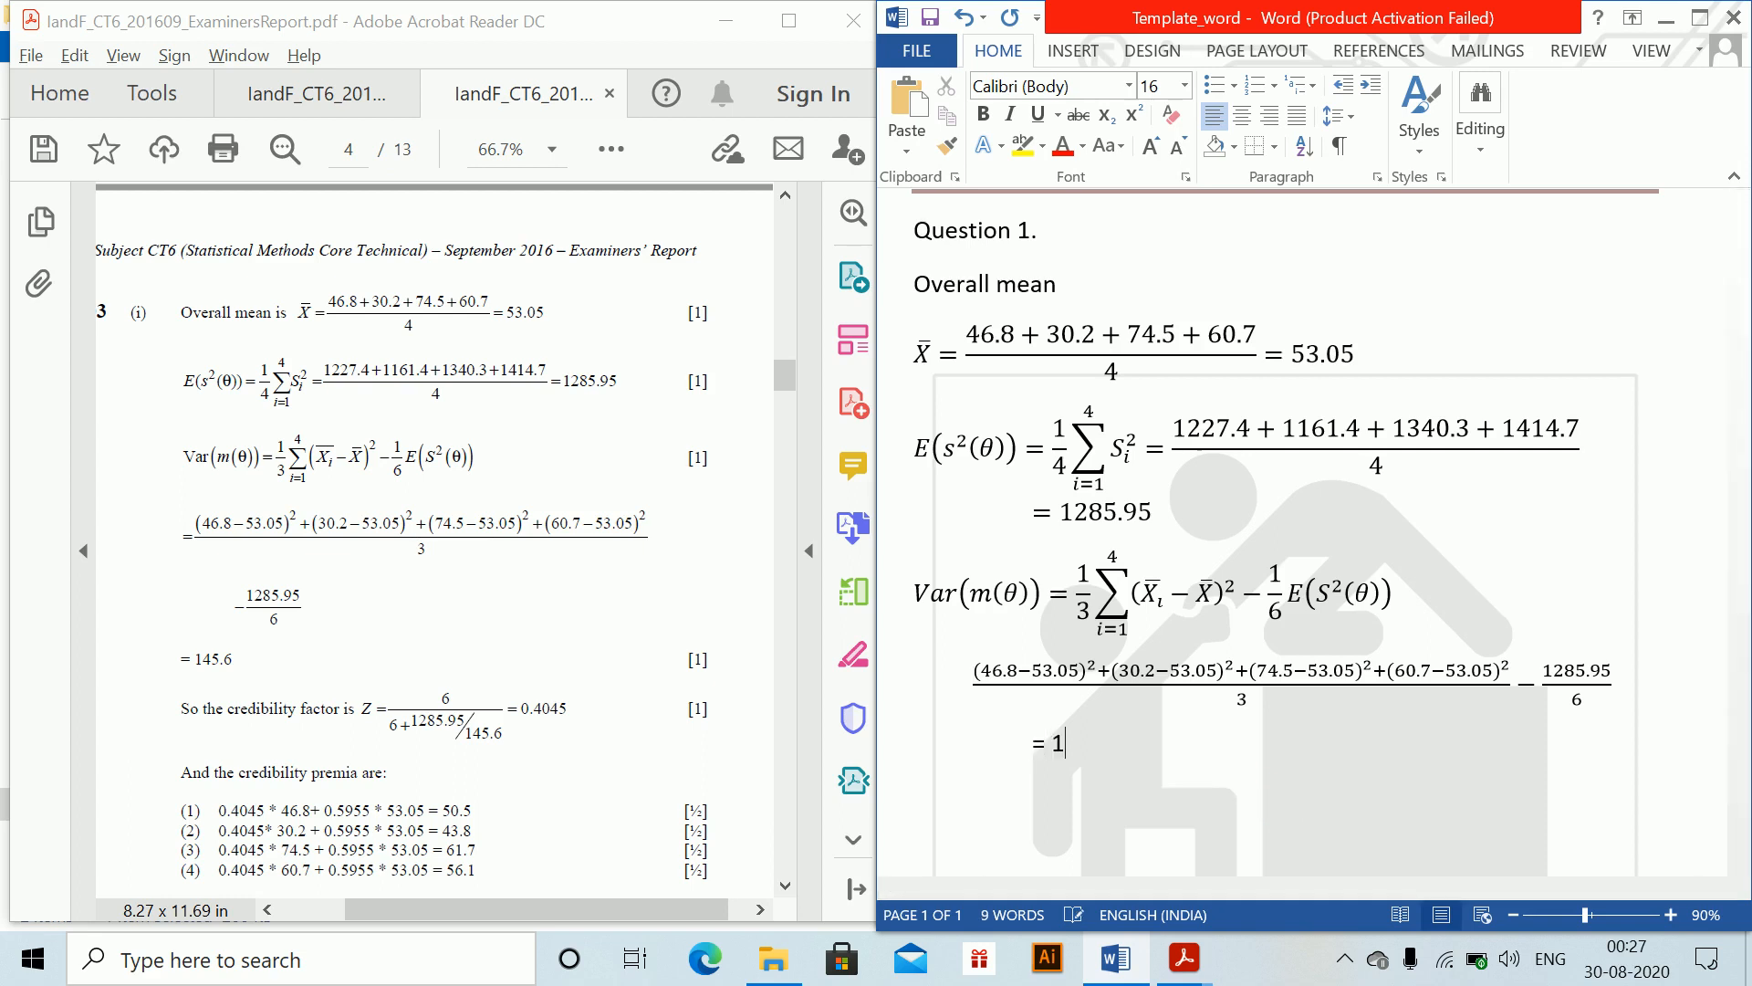
{"action": "type", "text": "45.6"}
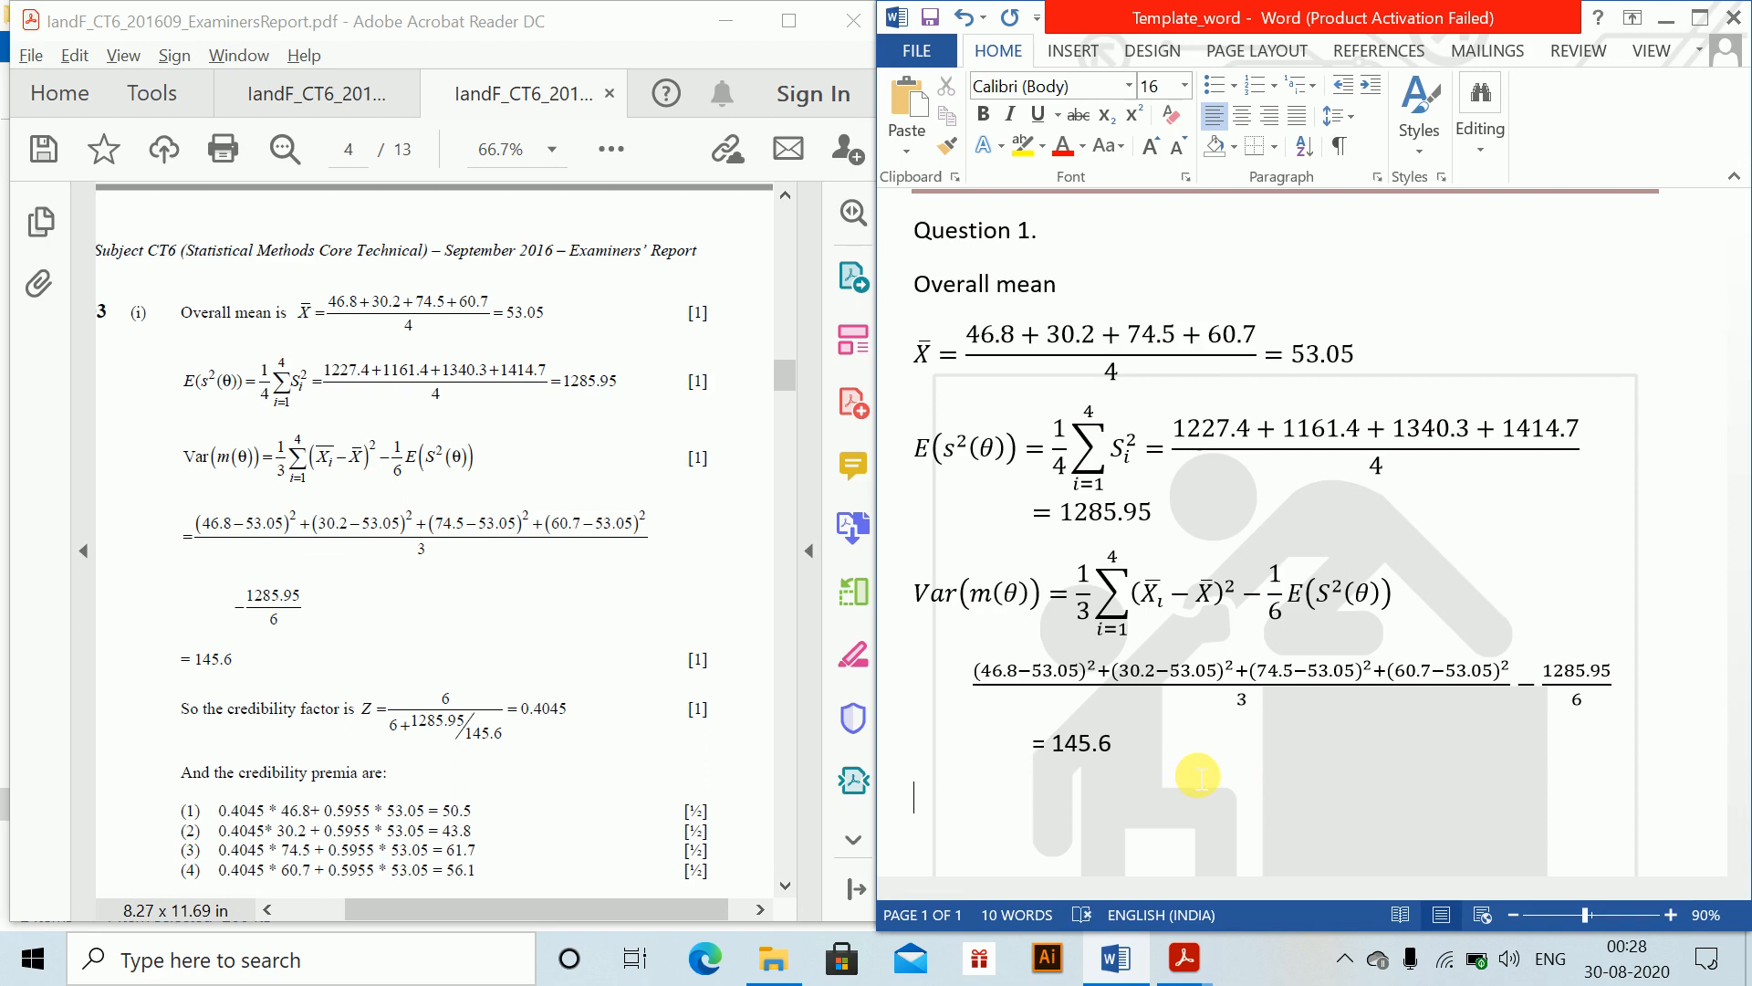
Step: Insert the equation Z = 6/(6 + 1285.95/145.6) = 0.4045, with stacked fractions, below the = 145.6 line
{"action": "key", "text": "alt+equal"}
{"action": "type", "text": "Z="}
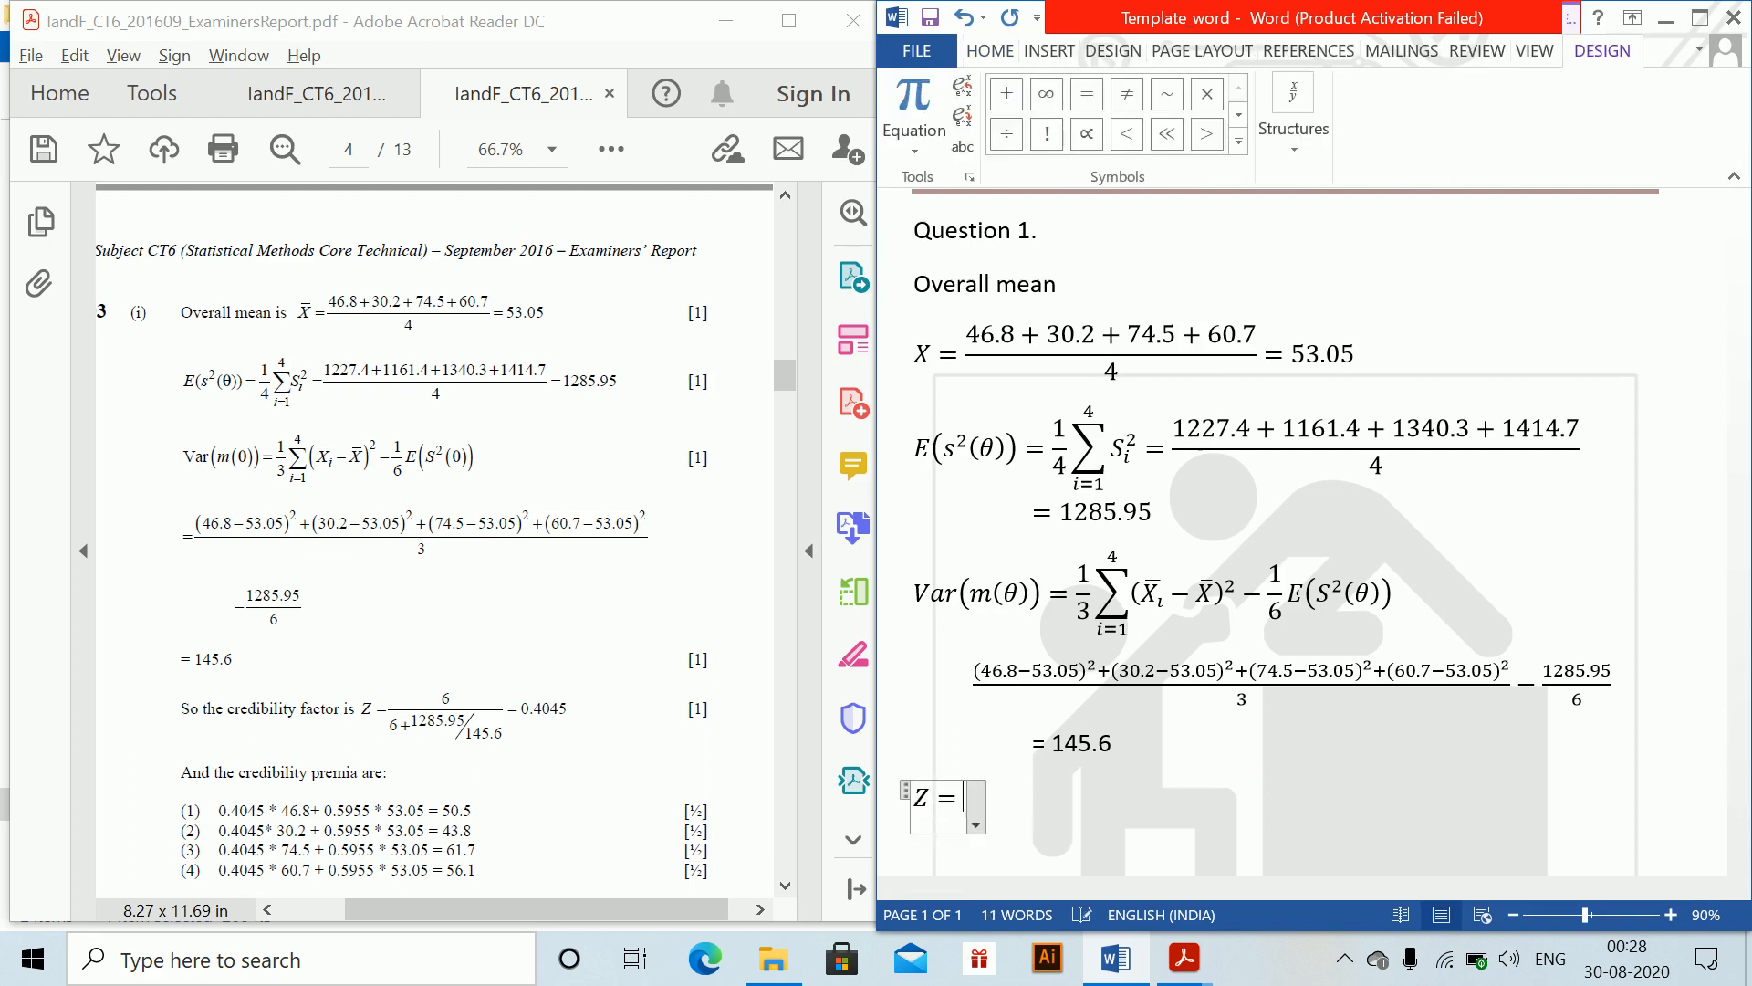
{"action": "type", "text": "6/"}
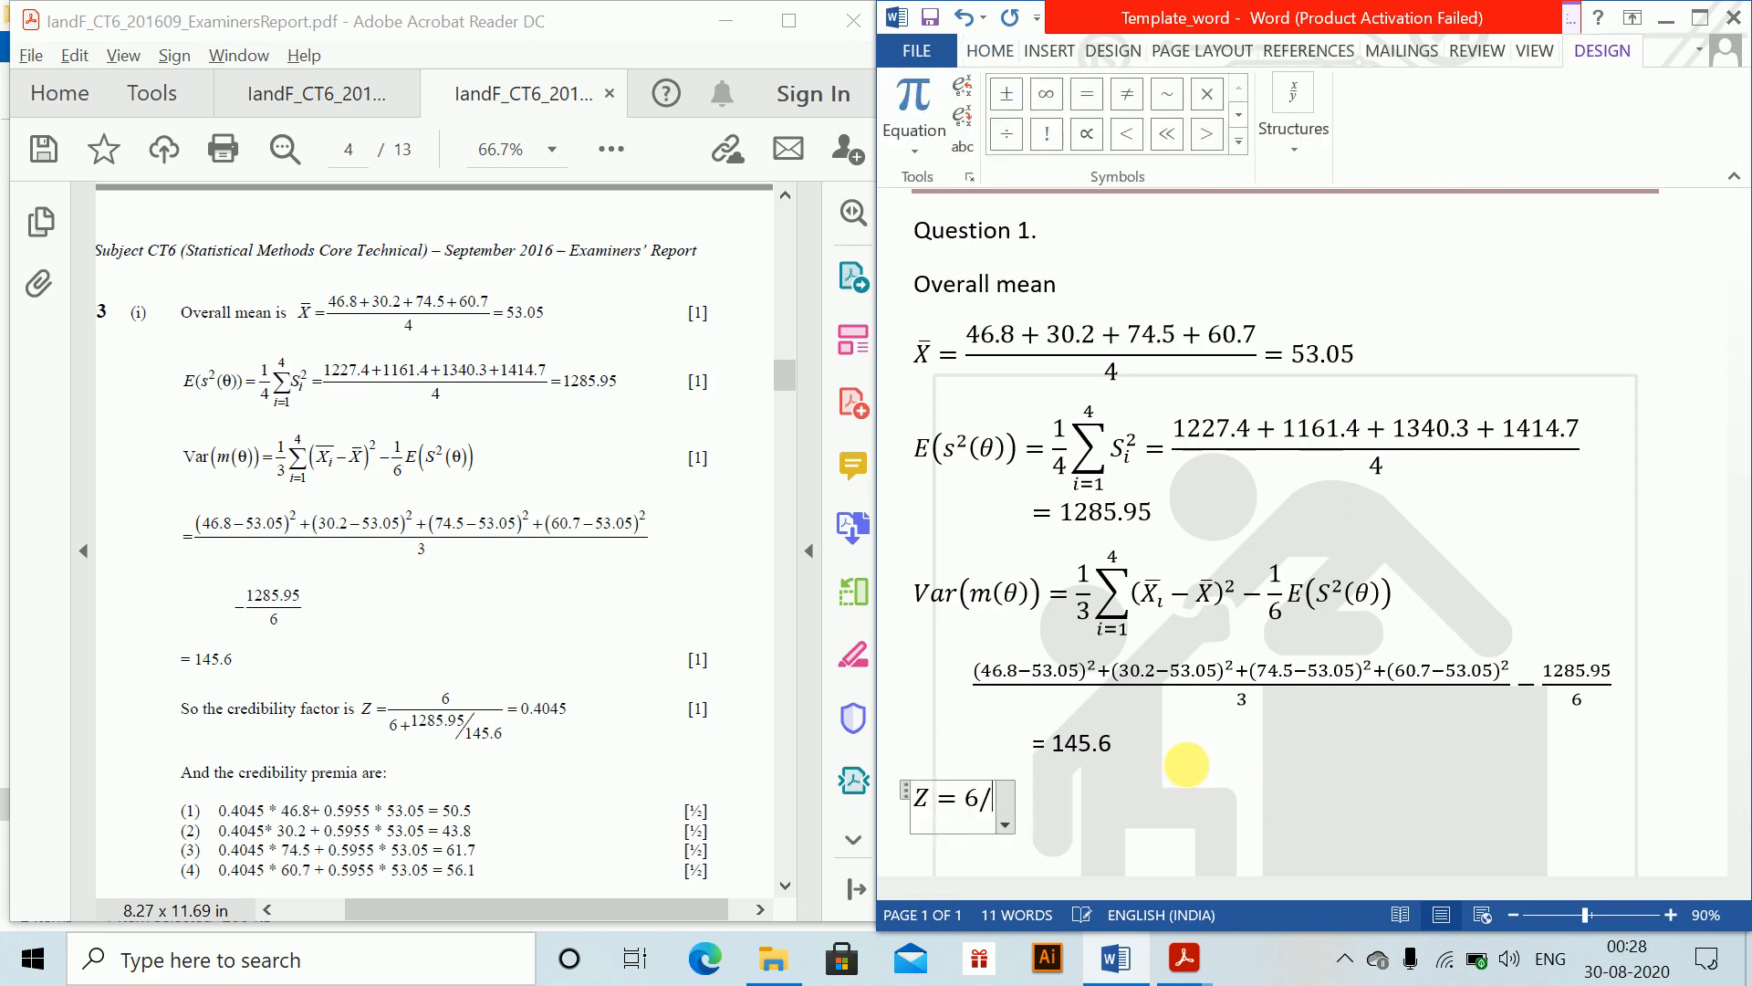
{"action": "type", "text": "(6+"}
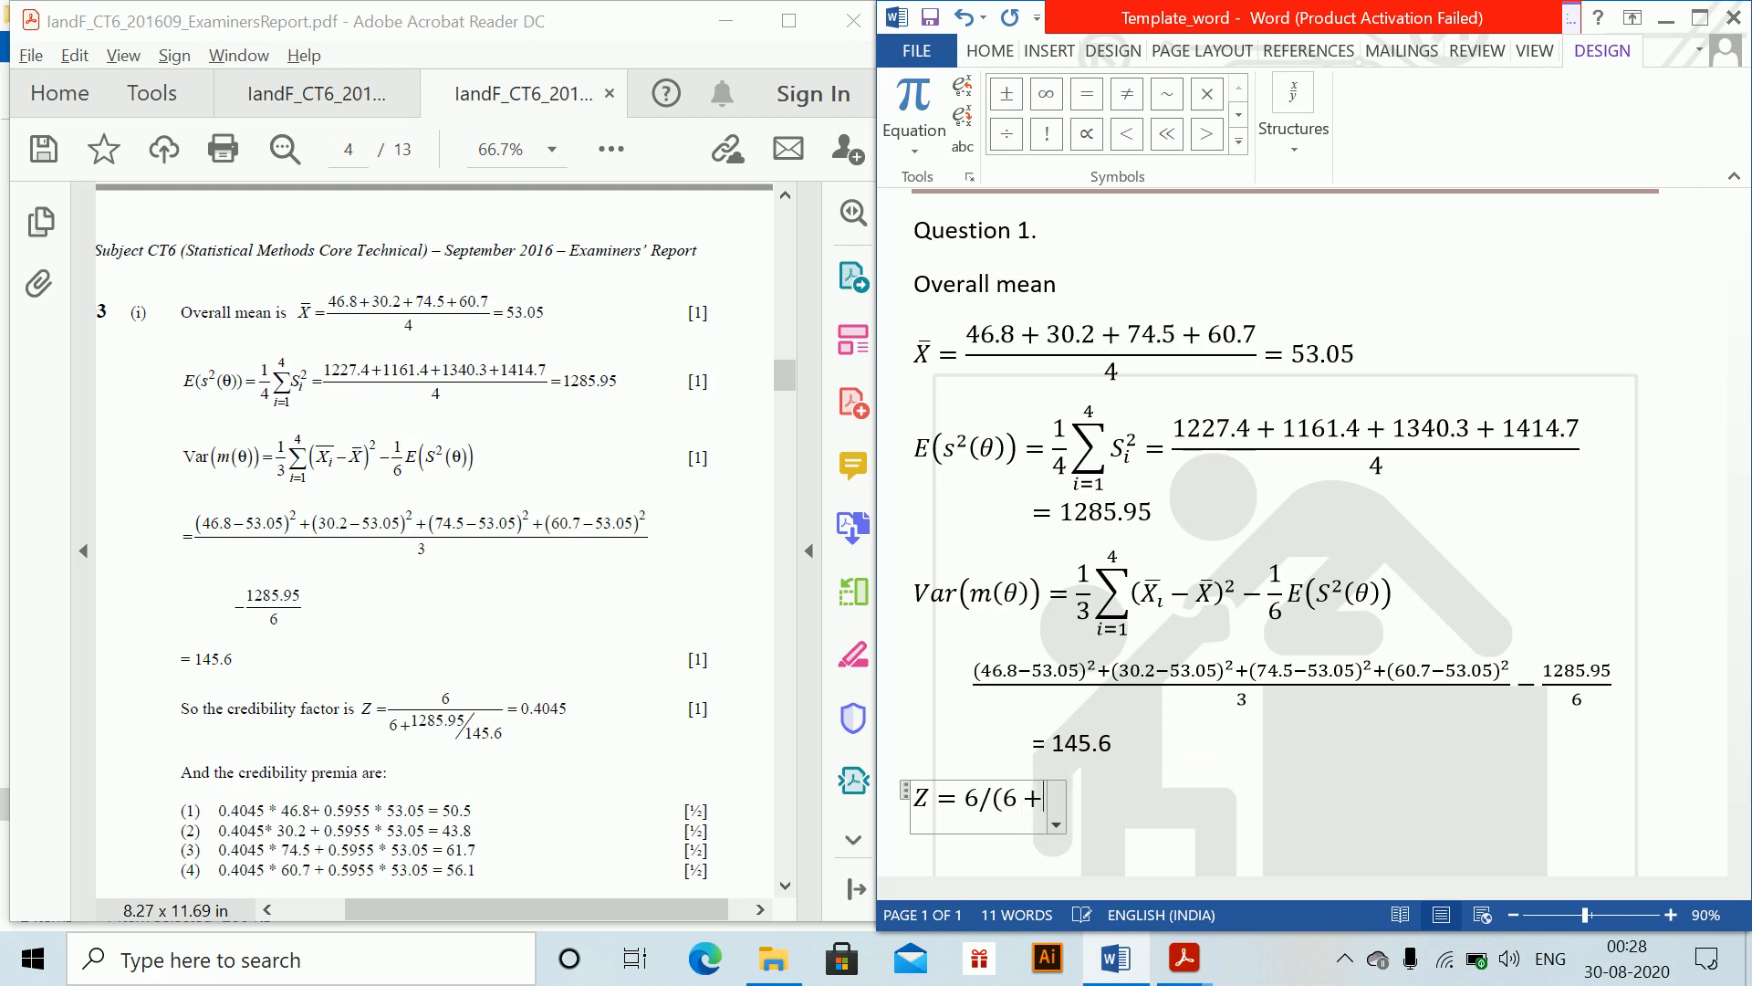
{"action": "type", "text": "1285."}
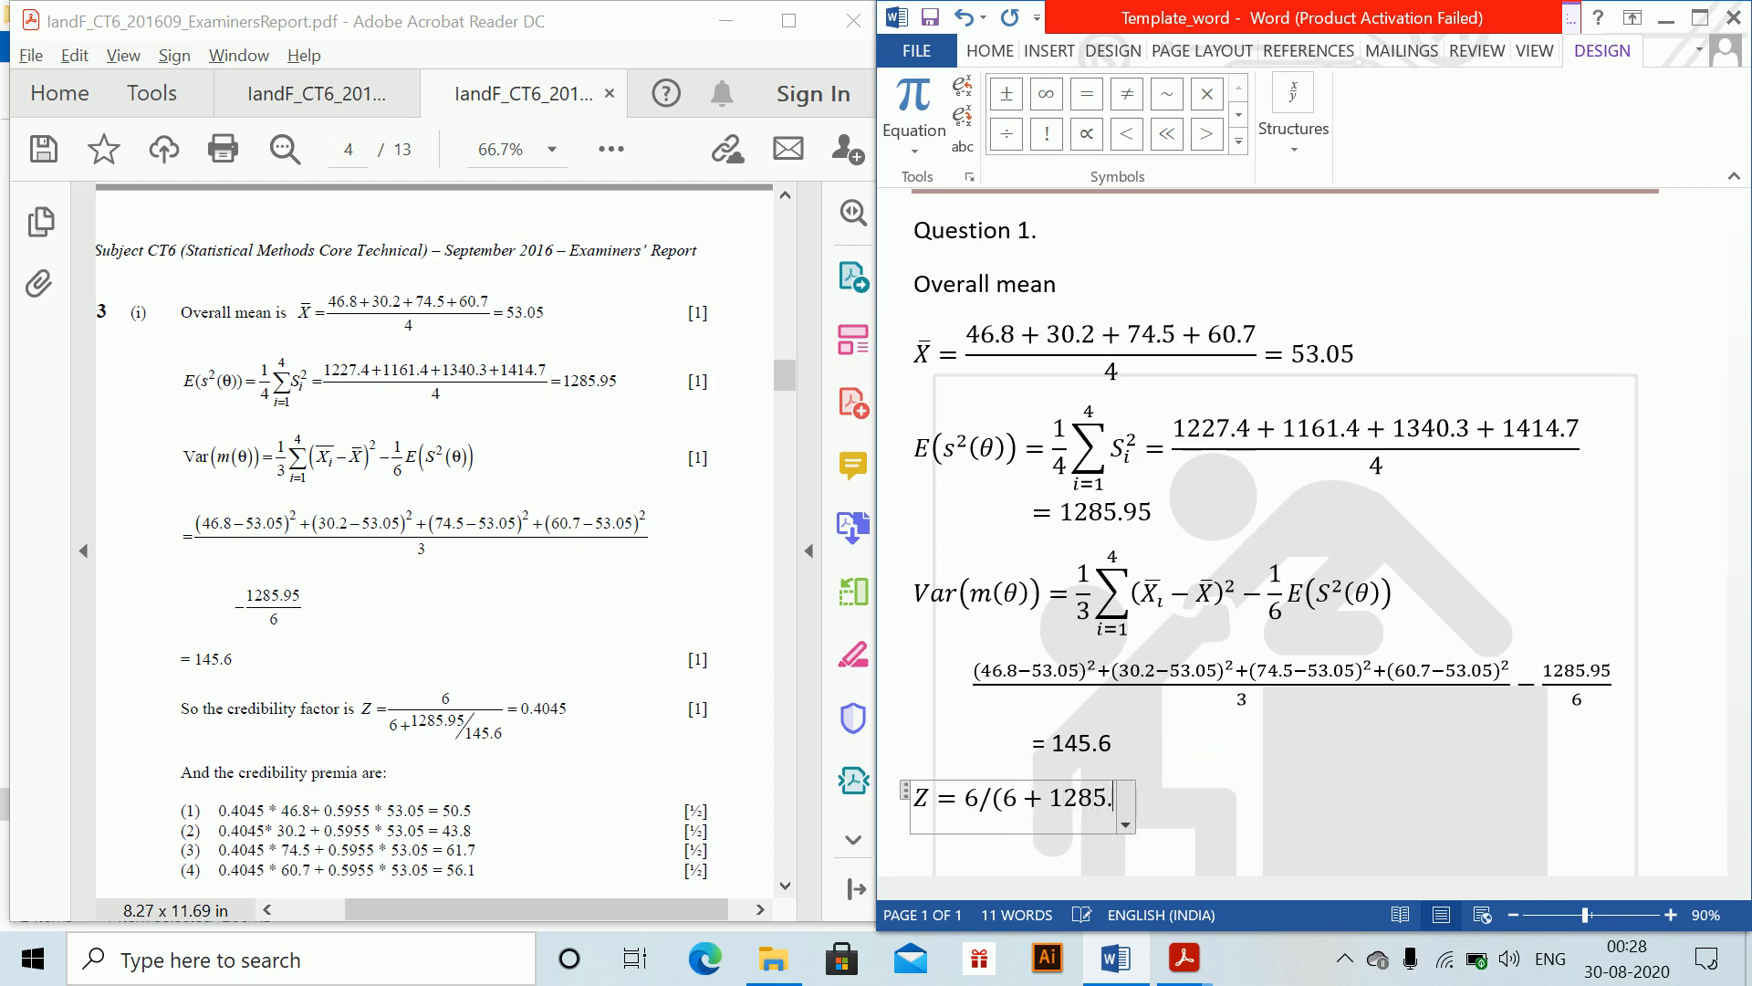
{"action": "type", "text": "95/1"}
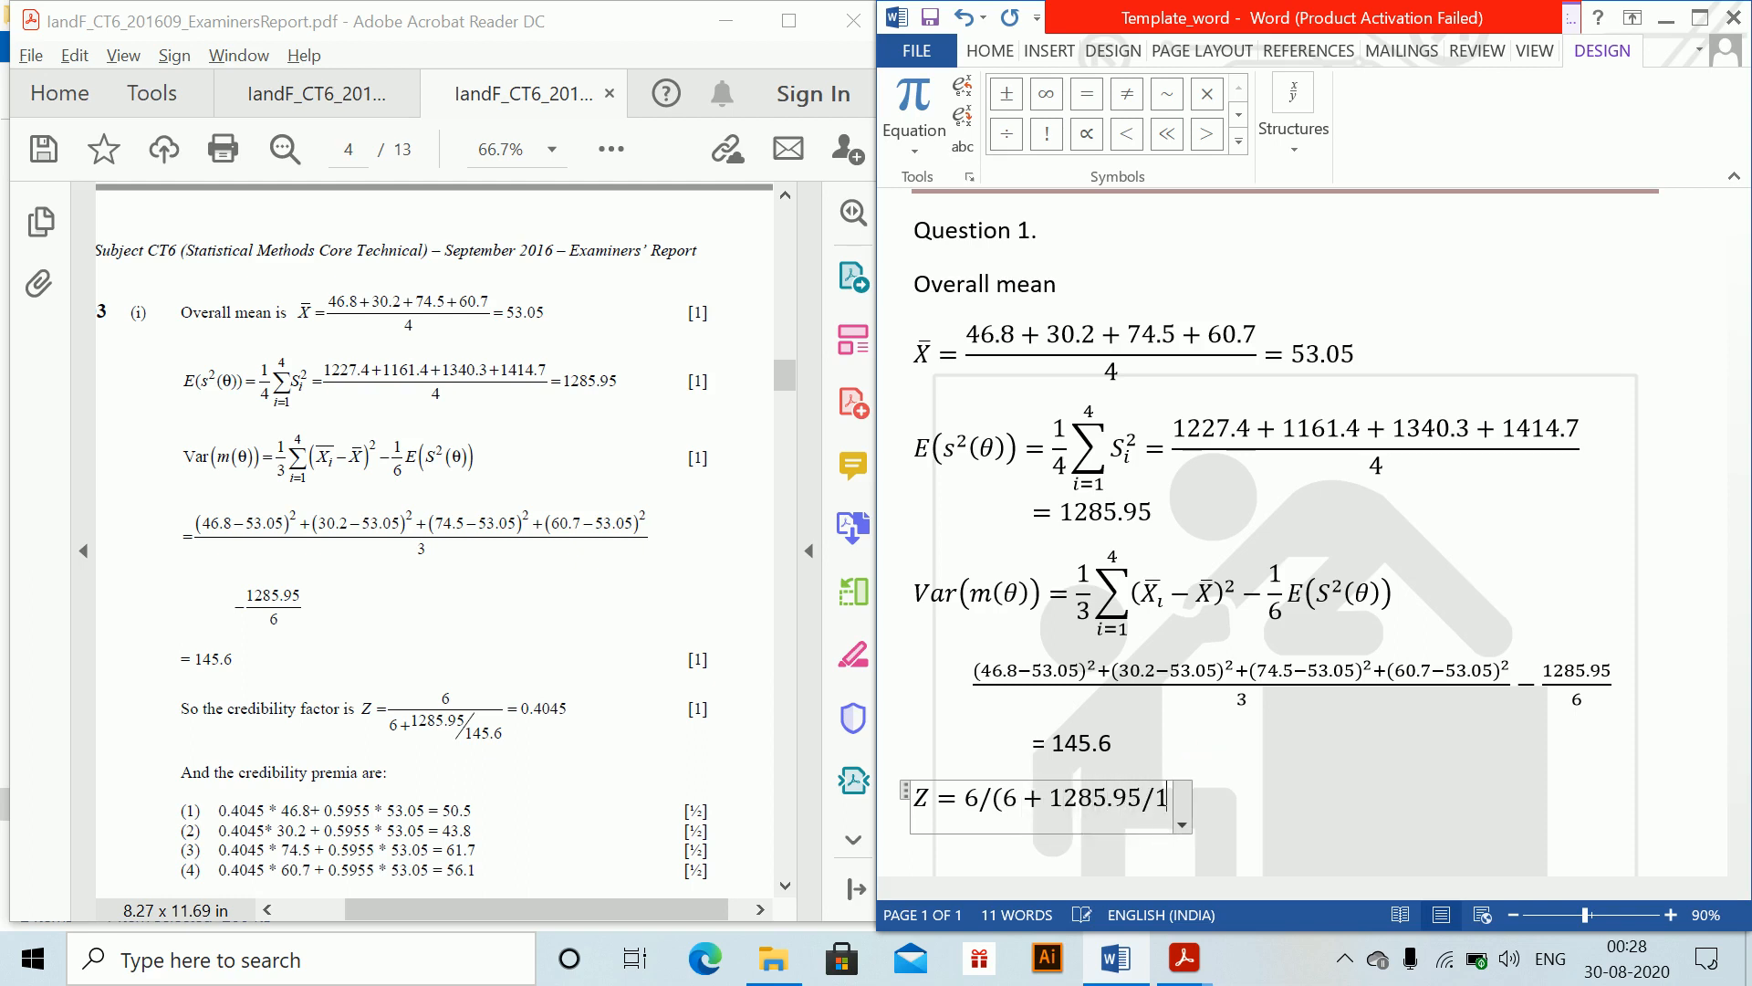
{"action": "type", "text": "45.6 "}
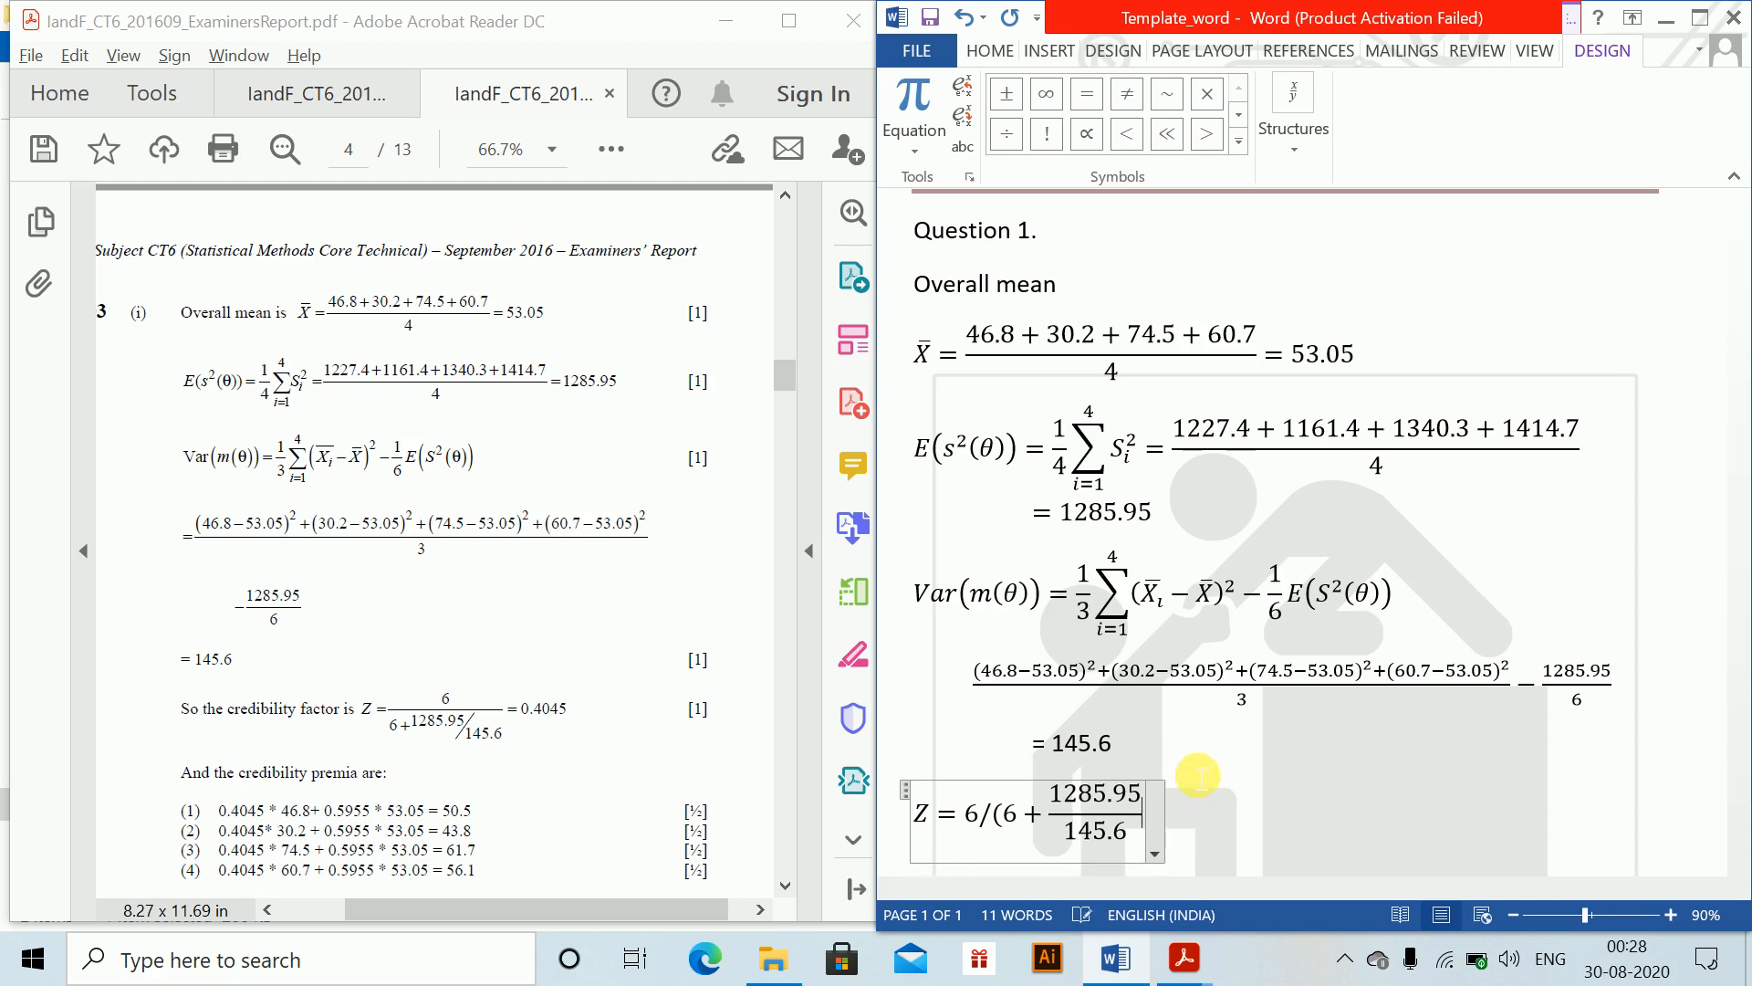
{"action": "type", "text": ") "}
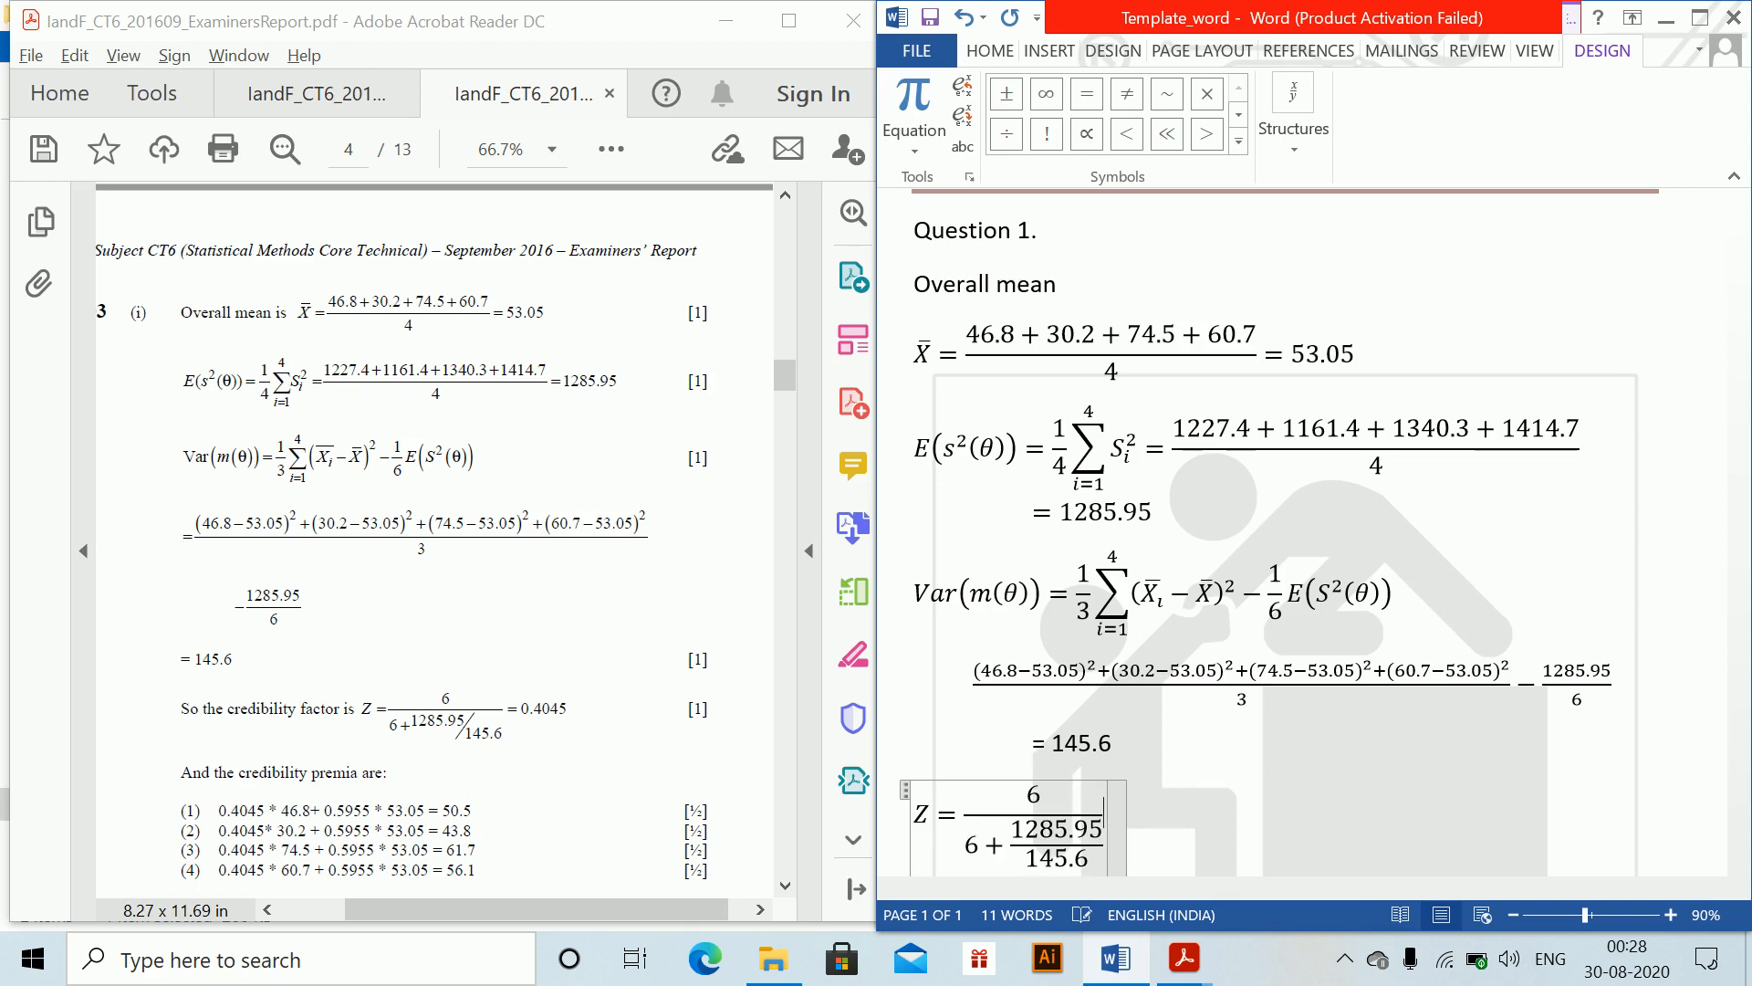
{"action": "type", "text": "=0"}
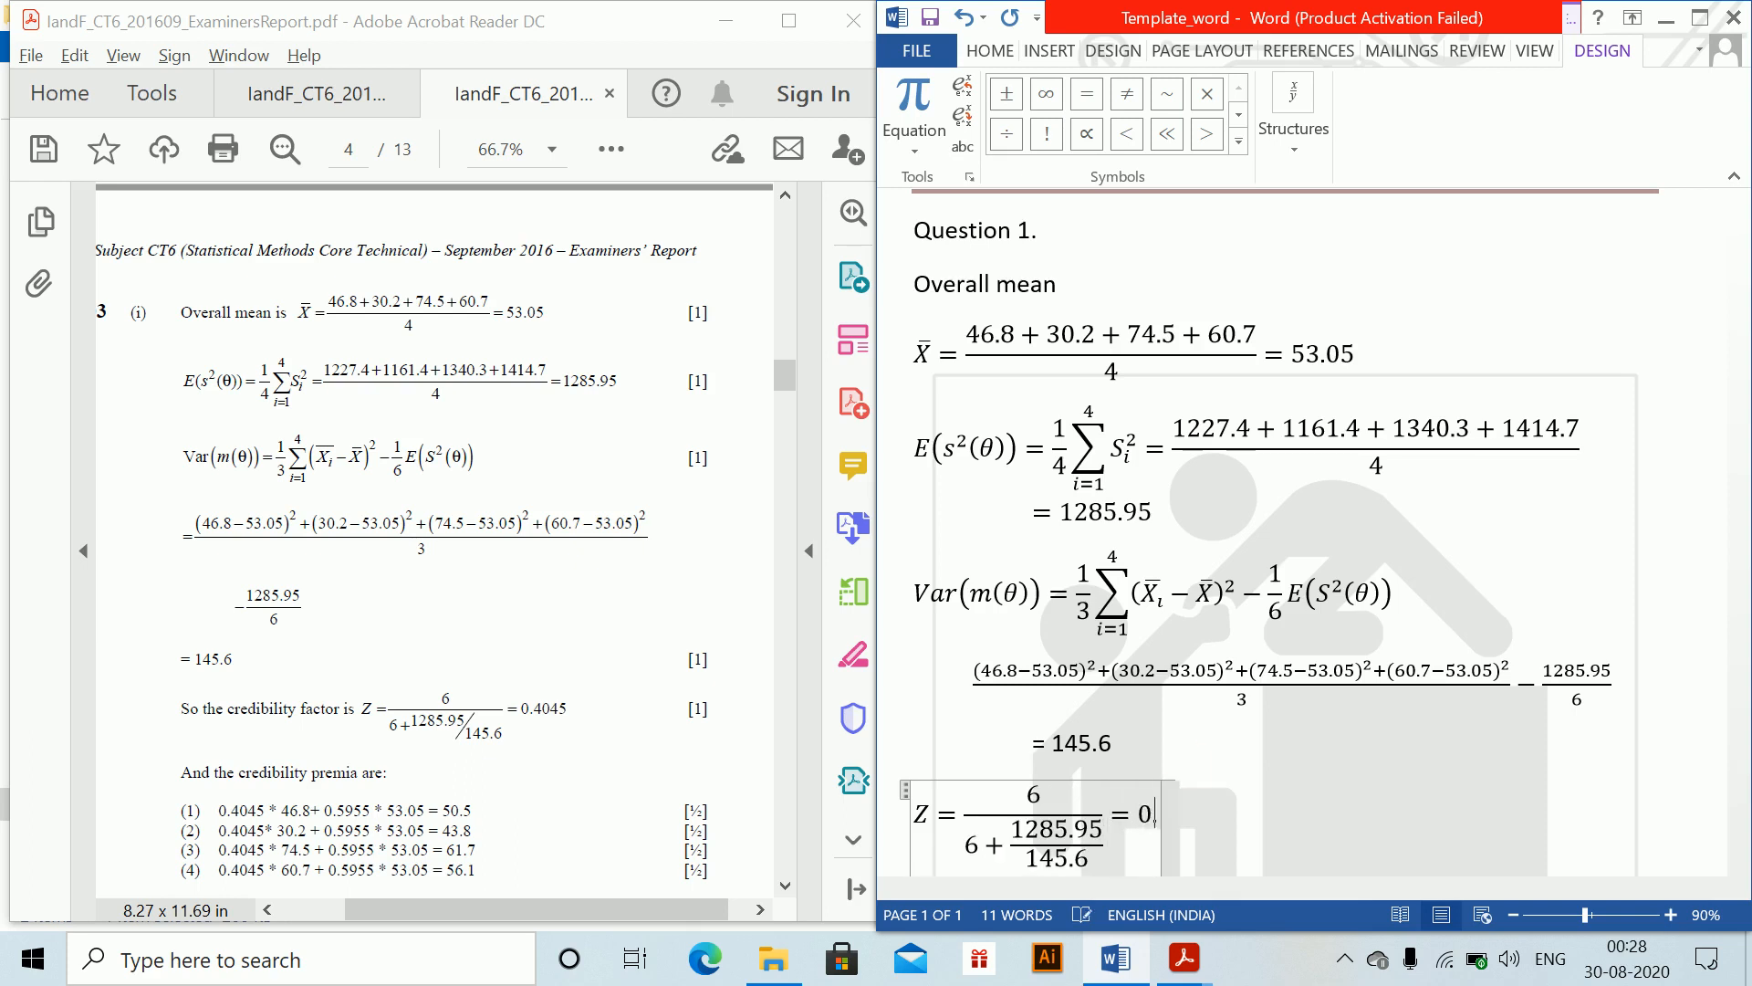
{"action": "type", "text": ".4045"}
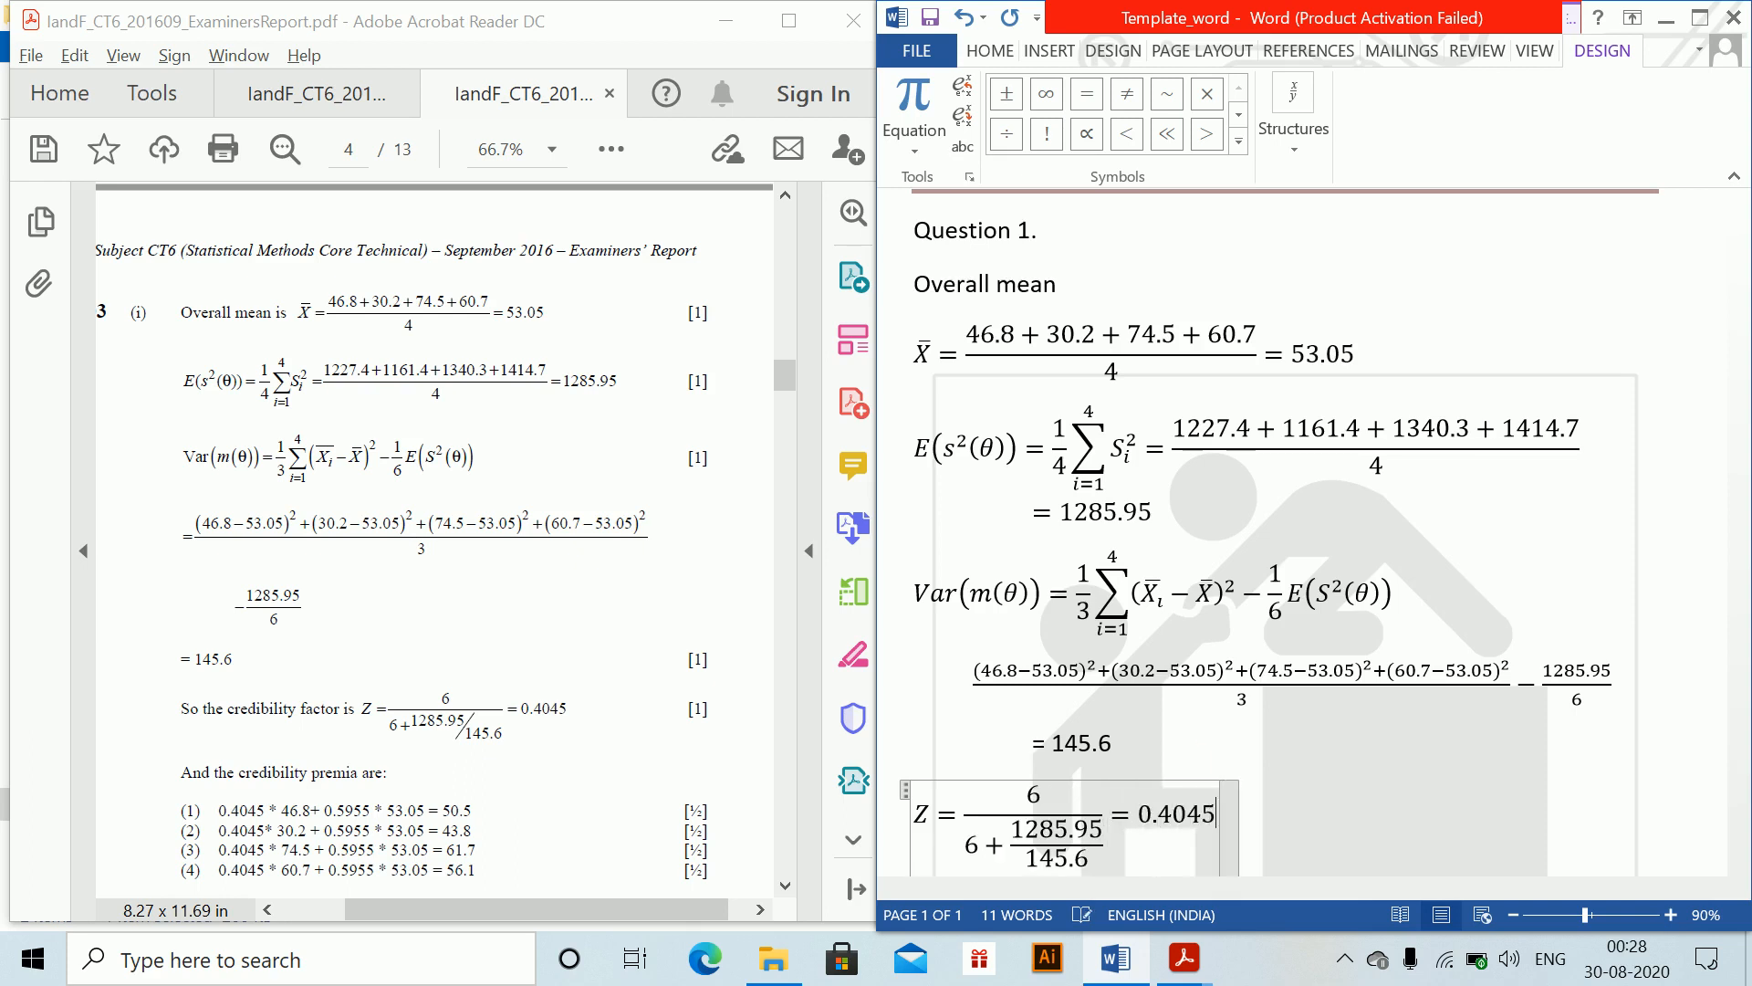
{"action": "left_click", "coordinate": [1198, 775]}
Step: Add the text line "The credibility premiums are" below the Z equation
{"action": "key", "text": "Return"}
{"action": "key", "text": "Return"}
{"action": "key", "text": "Return"}
{"action": "key", "text": "Return"}
{"action": "key", "text": "Return"}
{"action": "key", "text": "Return"}
{"action": "key", "text": "Return"}
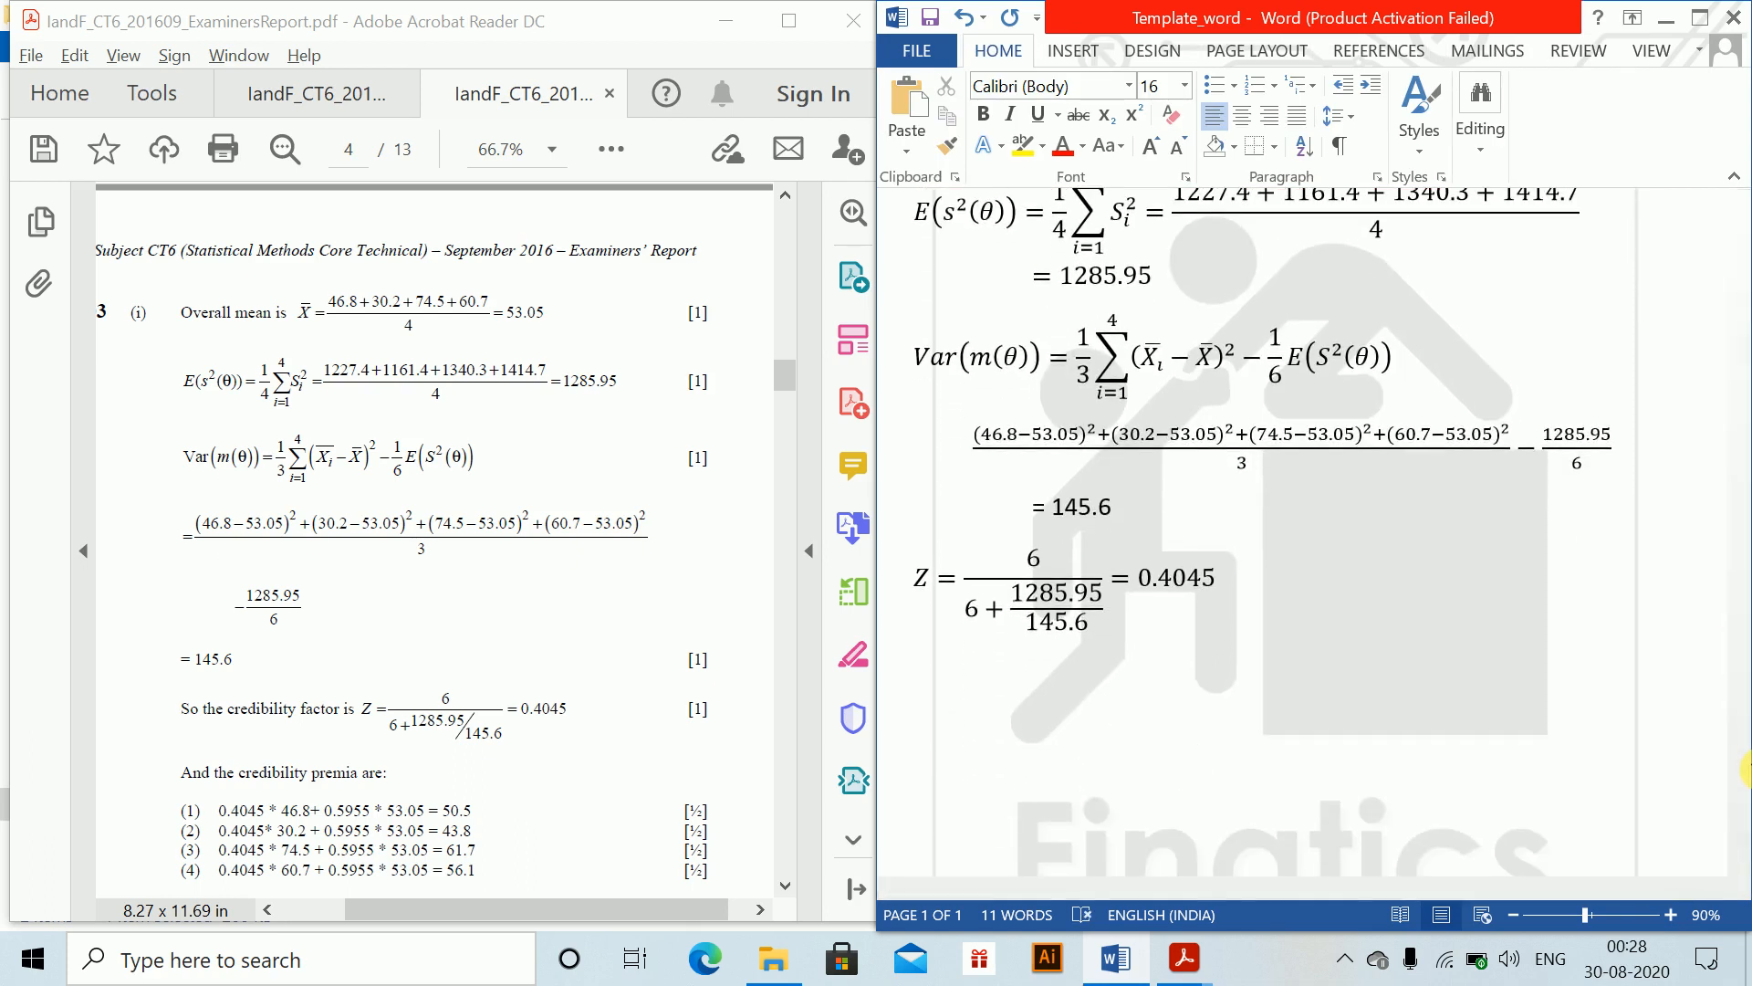
{"action": "scroll", "coordinate": [1743, 689], "scroll_direction": "down", "scroll_amount": 5}
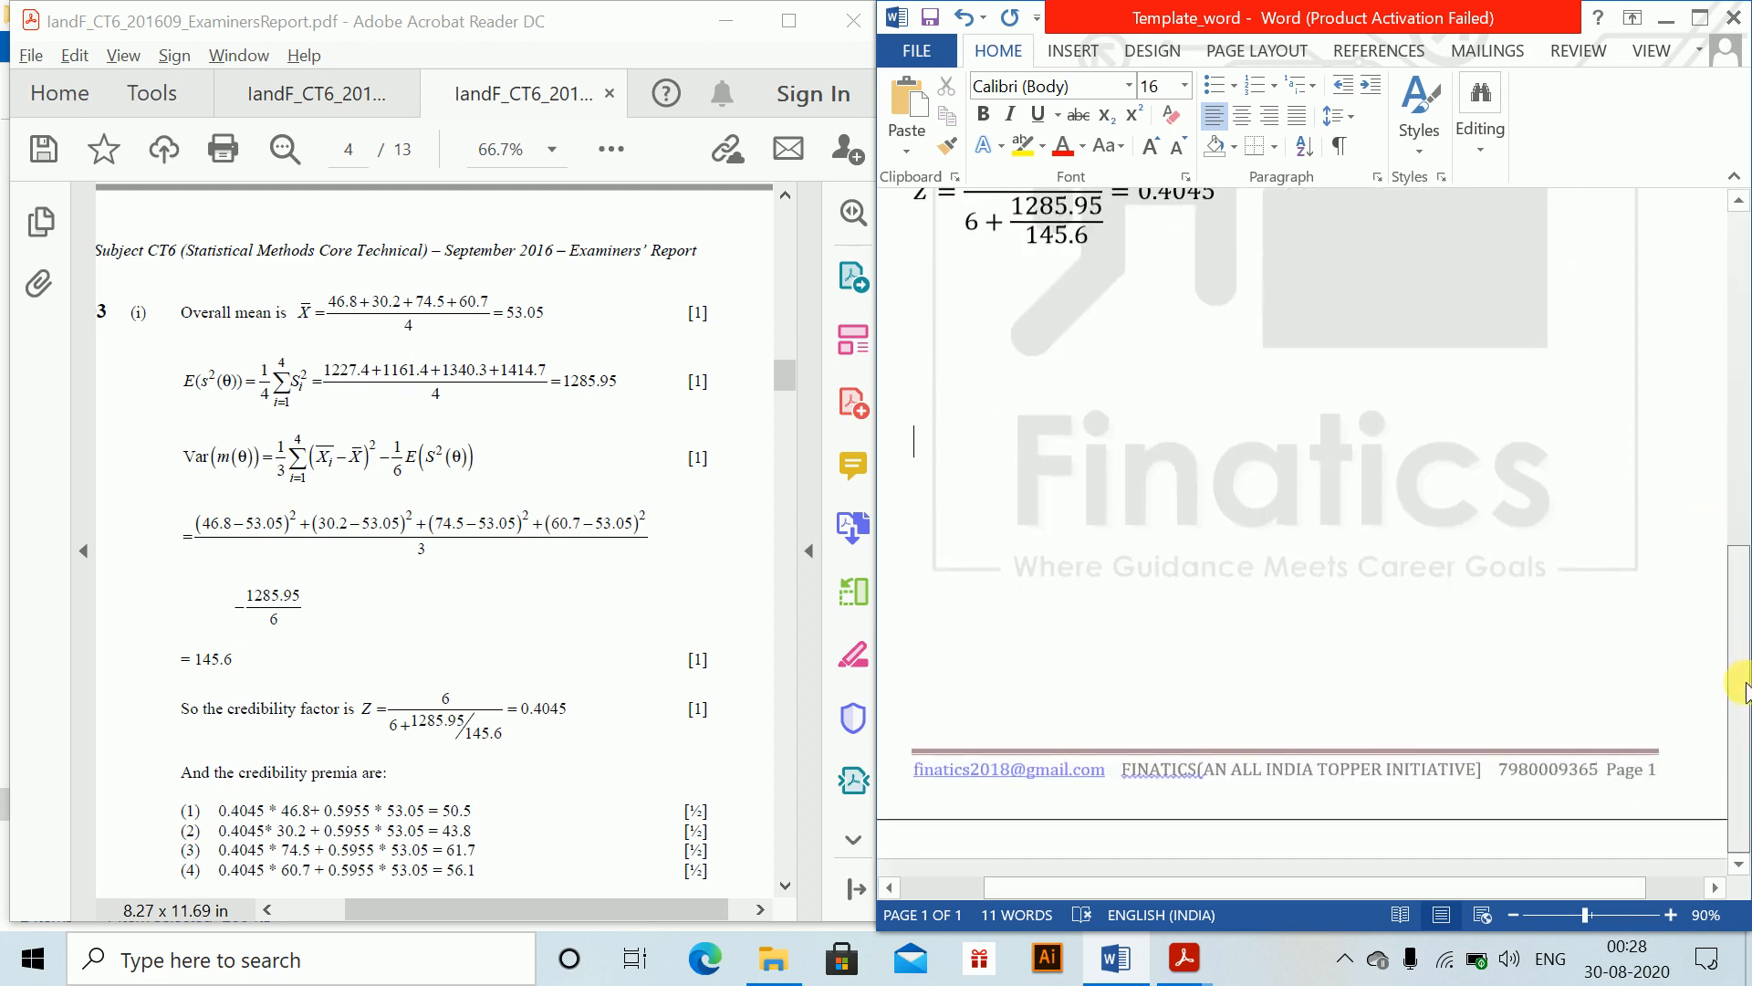
{"action": "scroll", "coordinate": [1743, 689], "scroll_direction": "up", "scroll_amount": 1}
{"action": "left_click", "coordinate": [965, 360]}
{"action": "type", "text": "The credibility premiums are"}
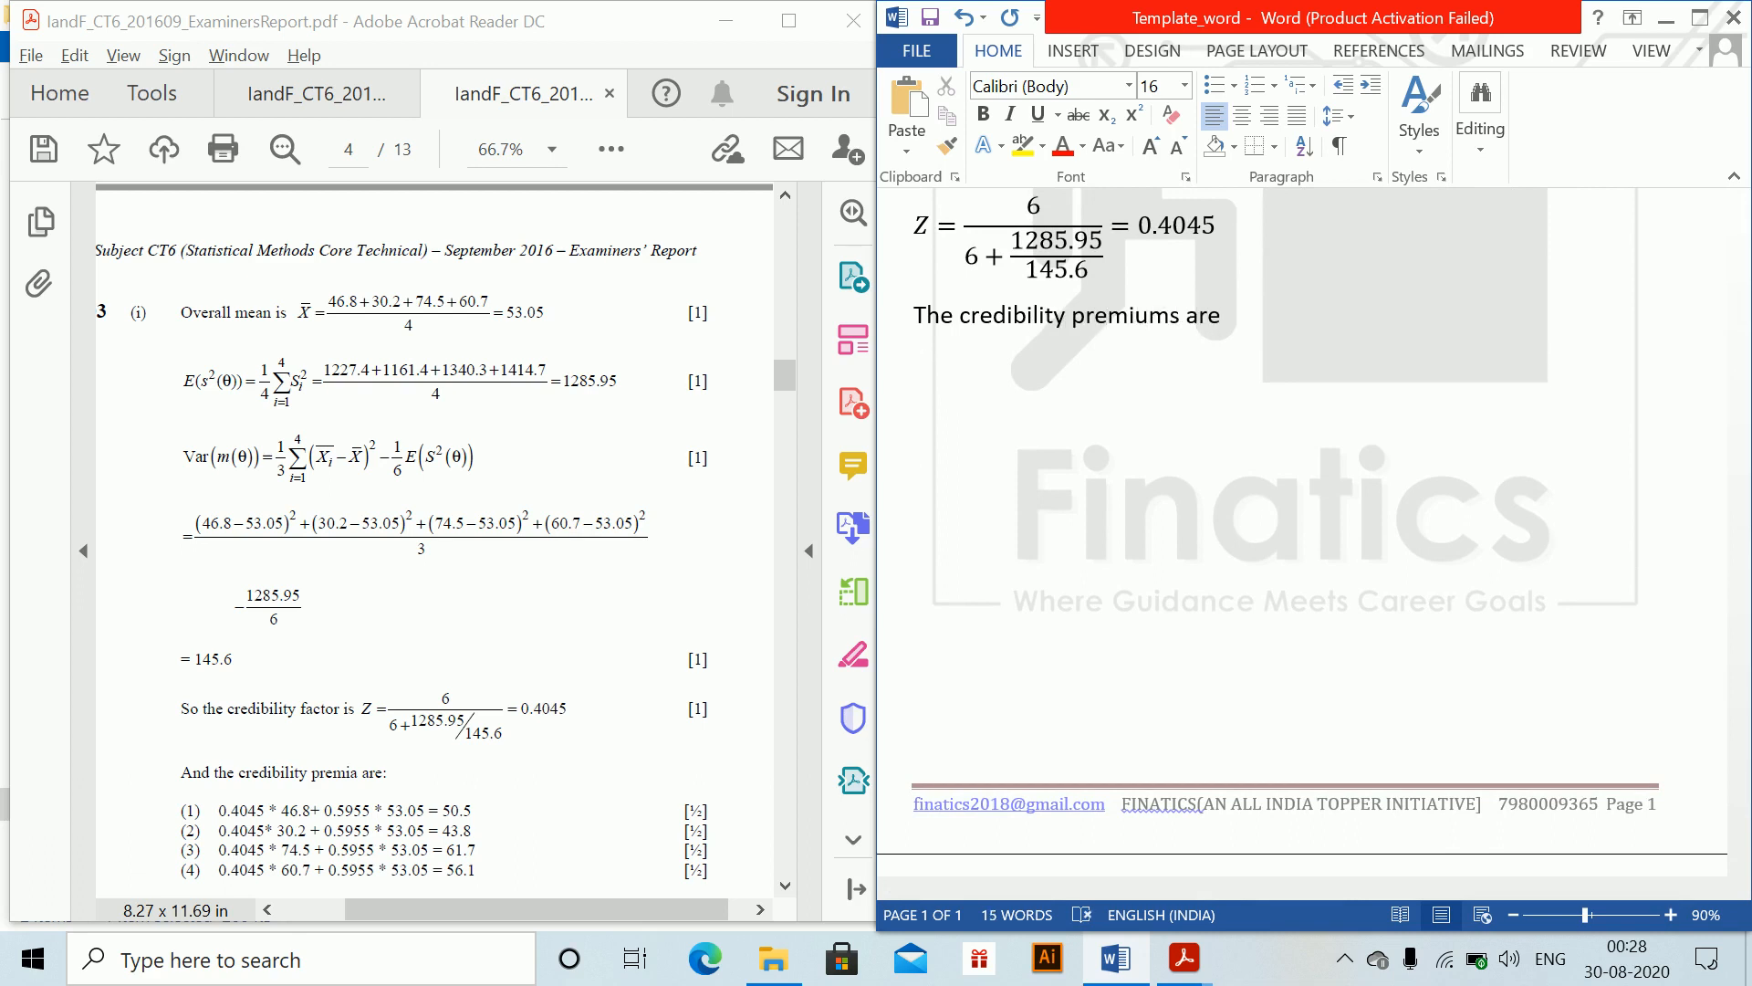
{"action": "left_click", "coordinate": [966, 362]}
{"action": "type", "text": "(1)="}
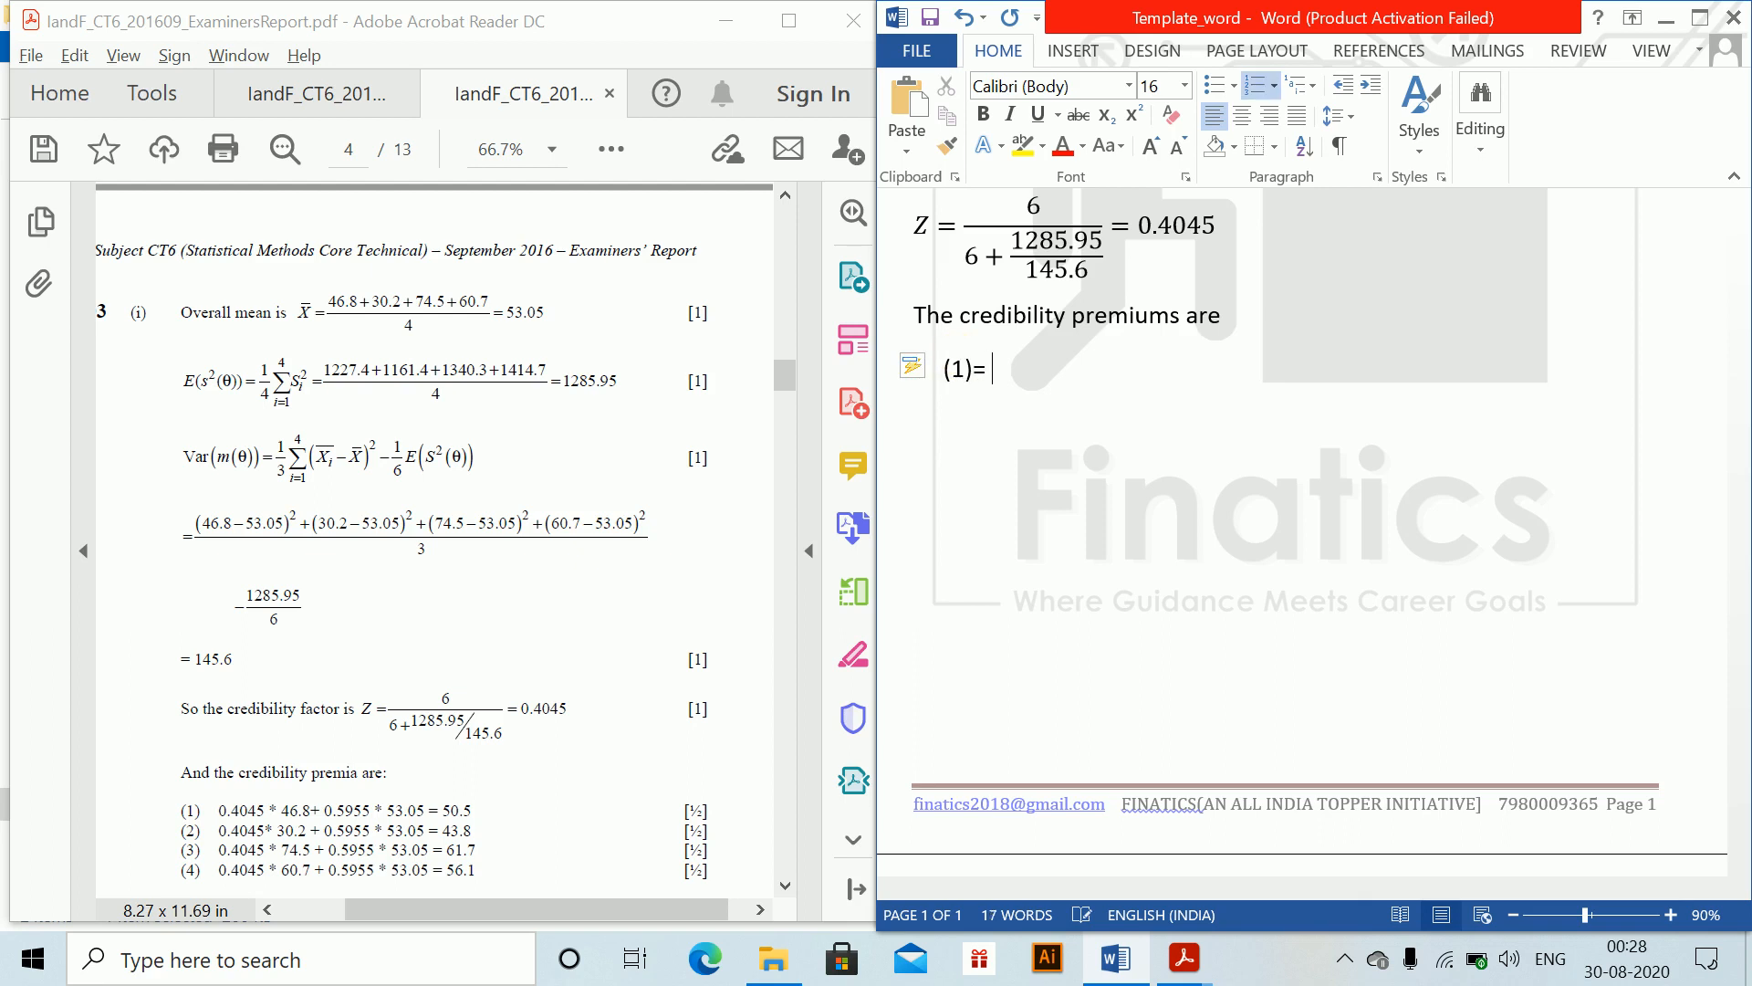
{"action": "key", "text": "BackSpace"}
{"action": "key", "text": "BackSpace"}
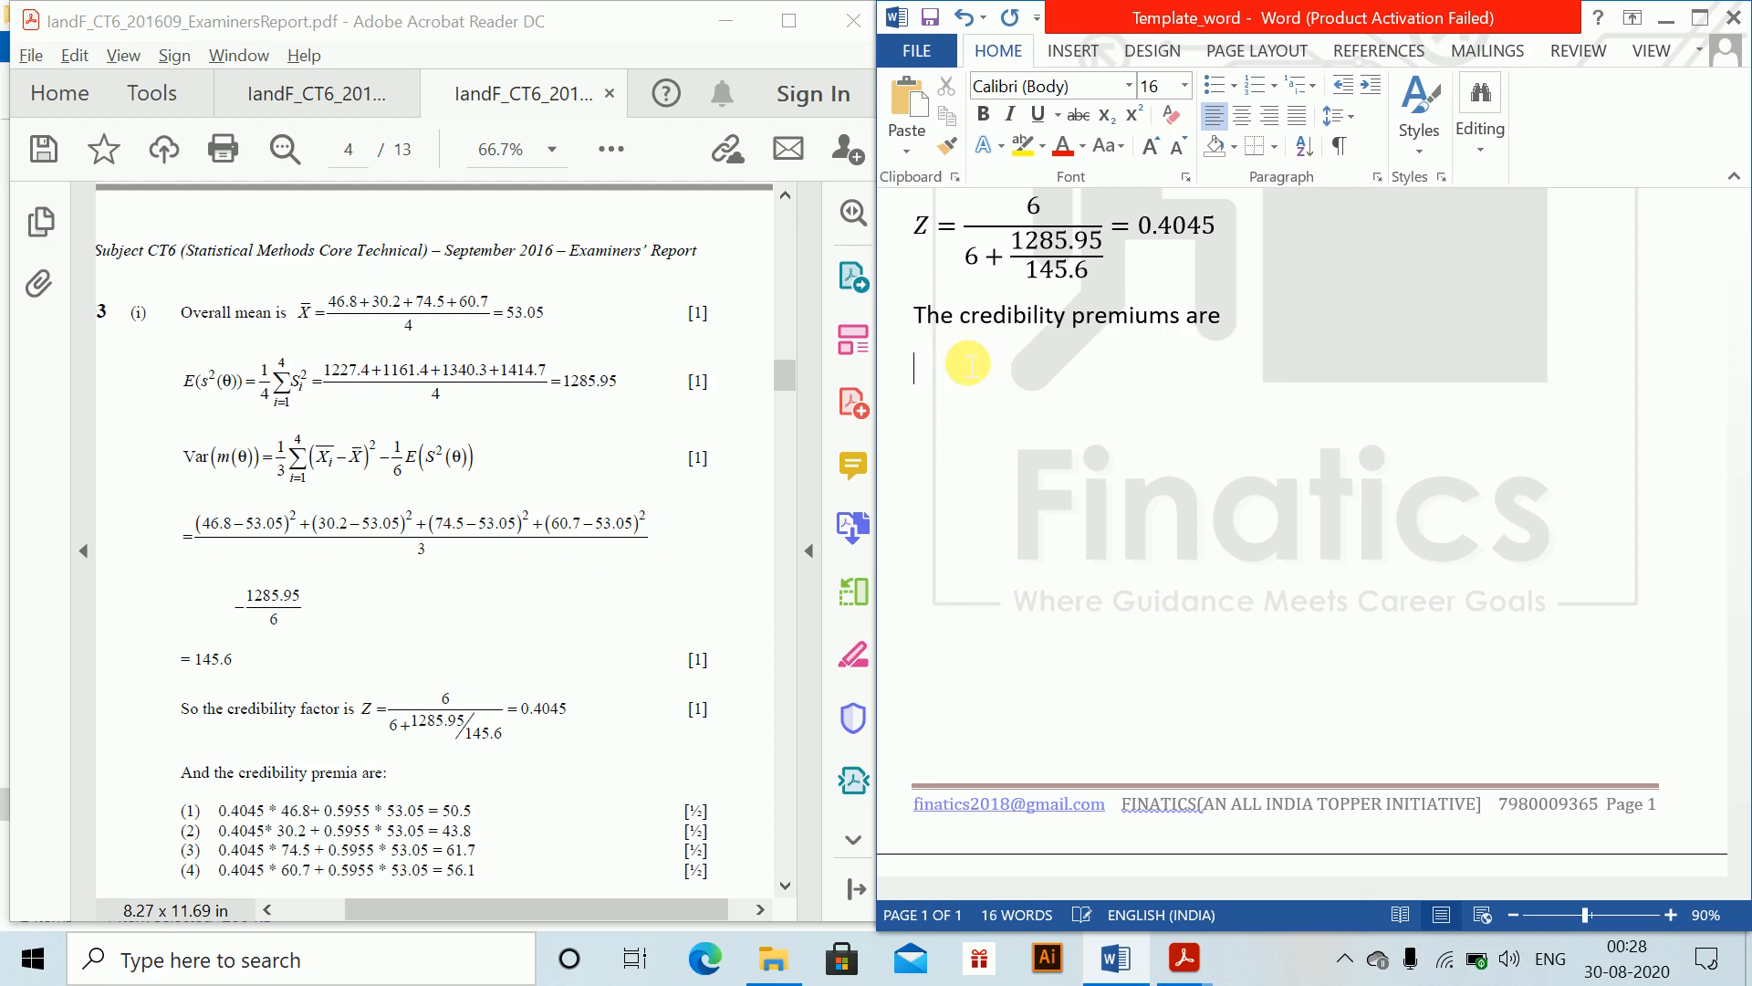
Step: Add a line labelled (1) with the inline equation 0.4045 * 46.8 + 0.5955 * 53.05 = 50.5
{"action": "type", "text": "(1)"}
{"action": "key", "text": "alt+equal"}
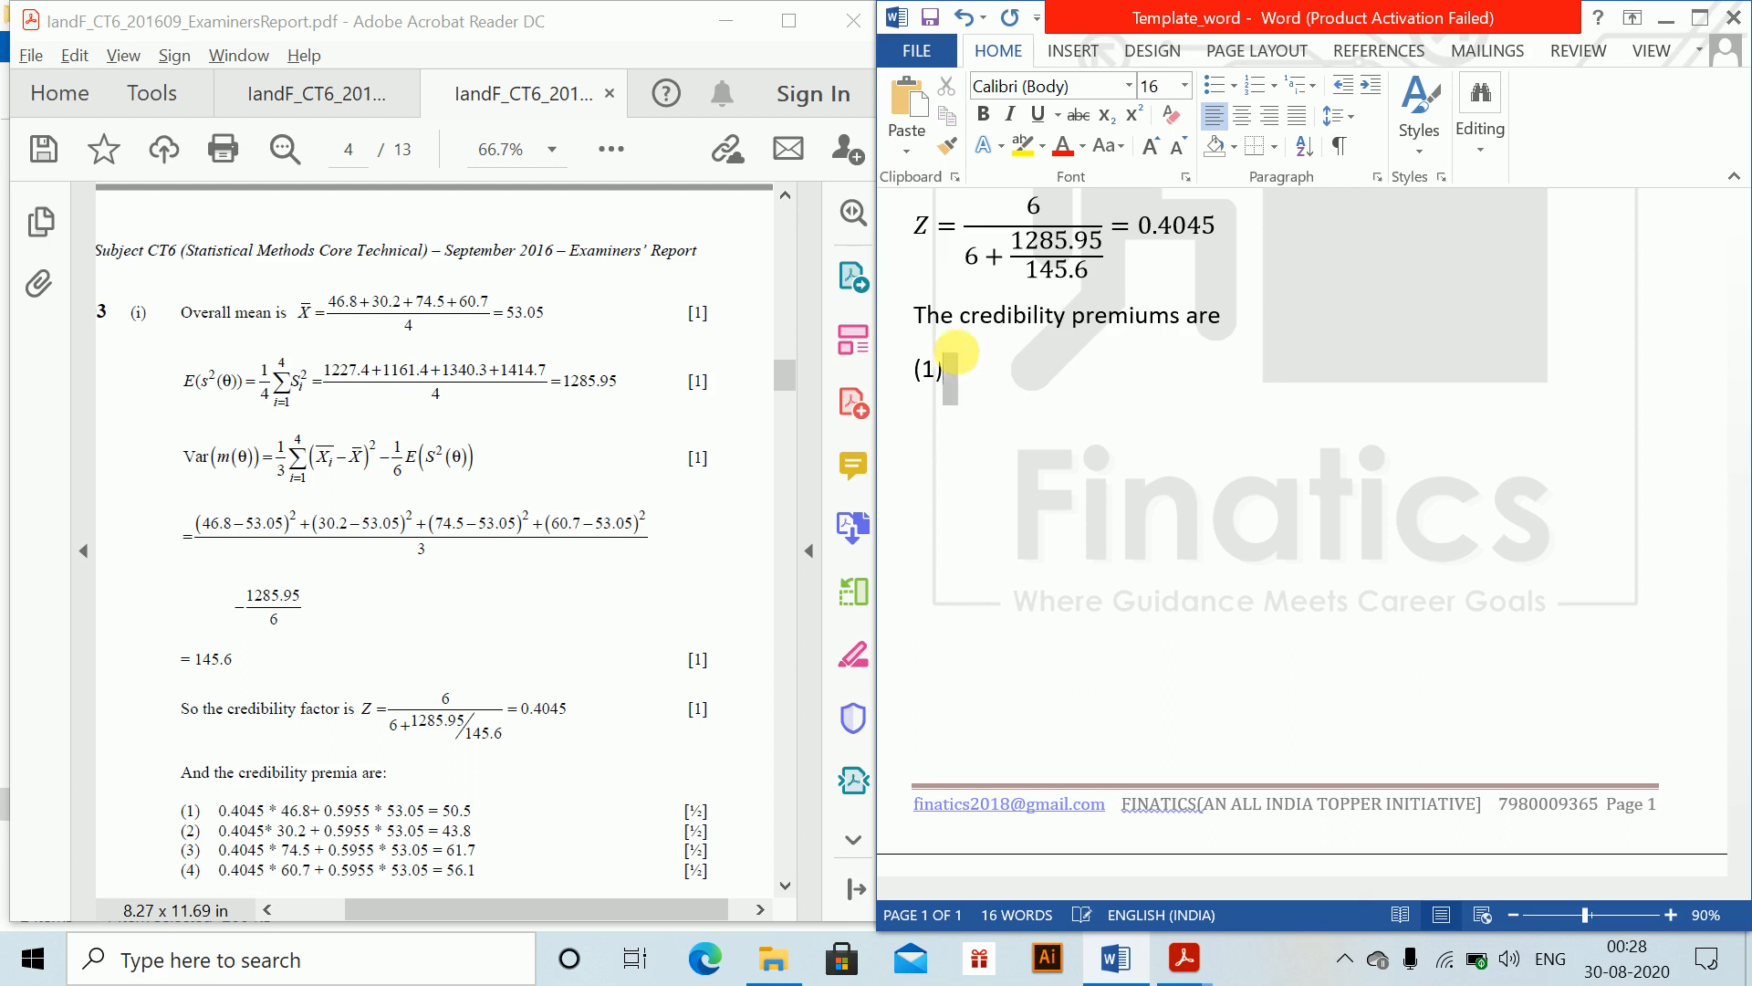
{"action": "type", "text": "0."}
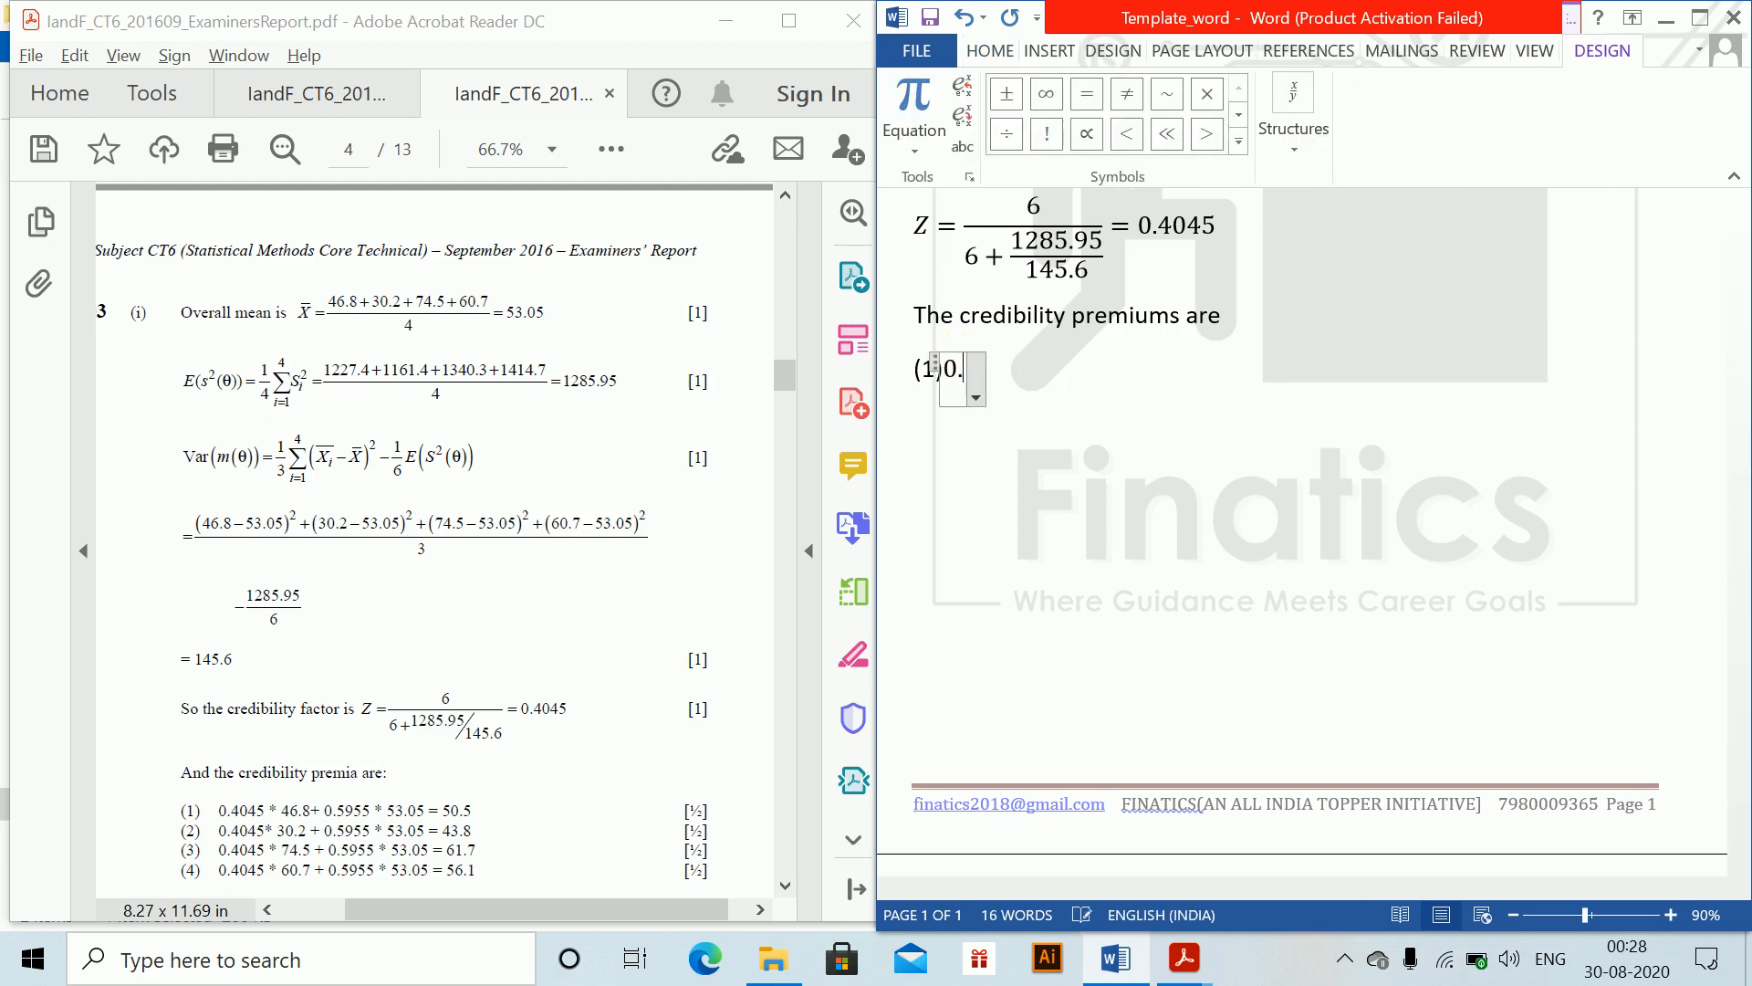
{"action": "type", "text": "4045"}
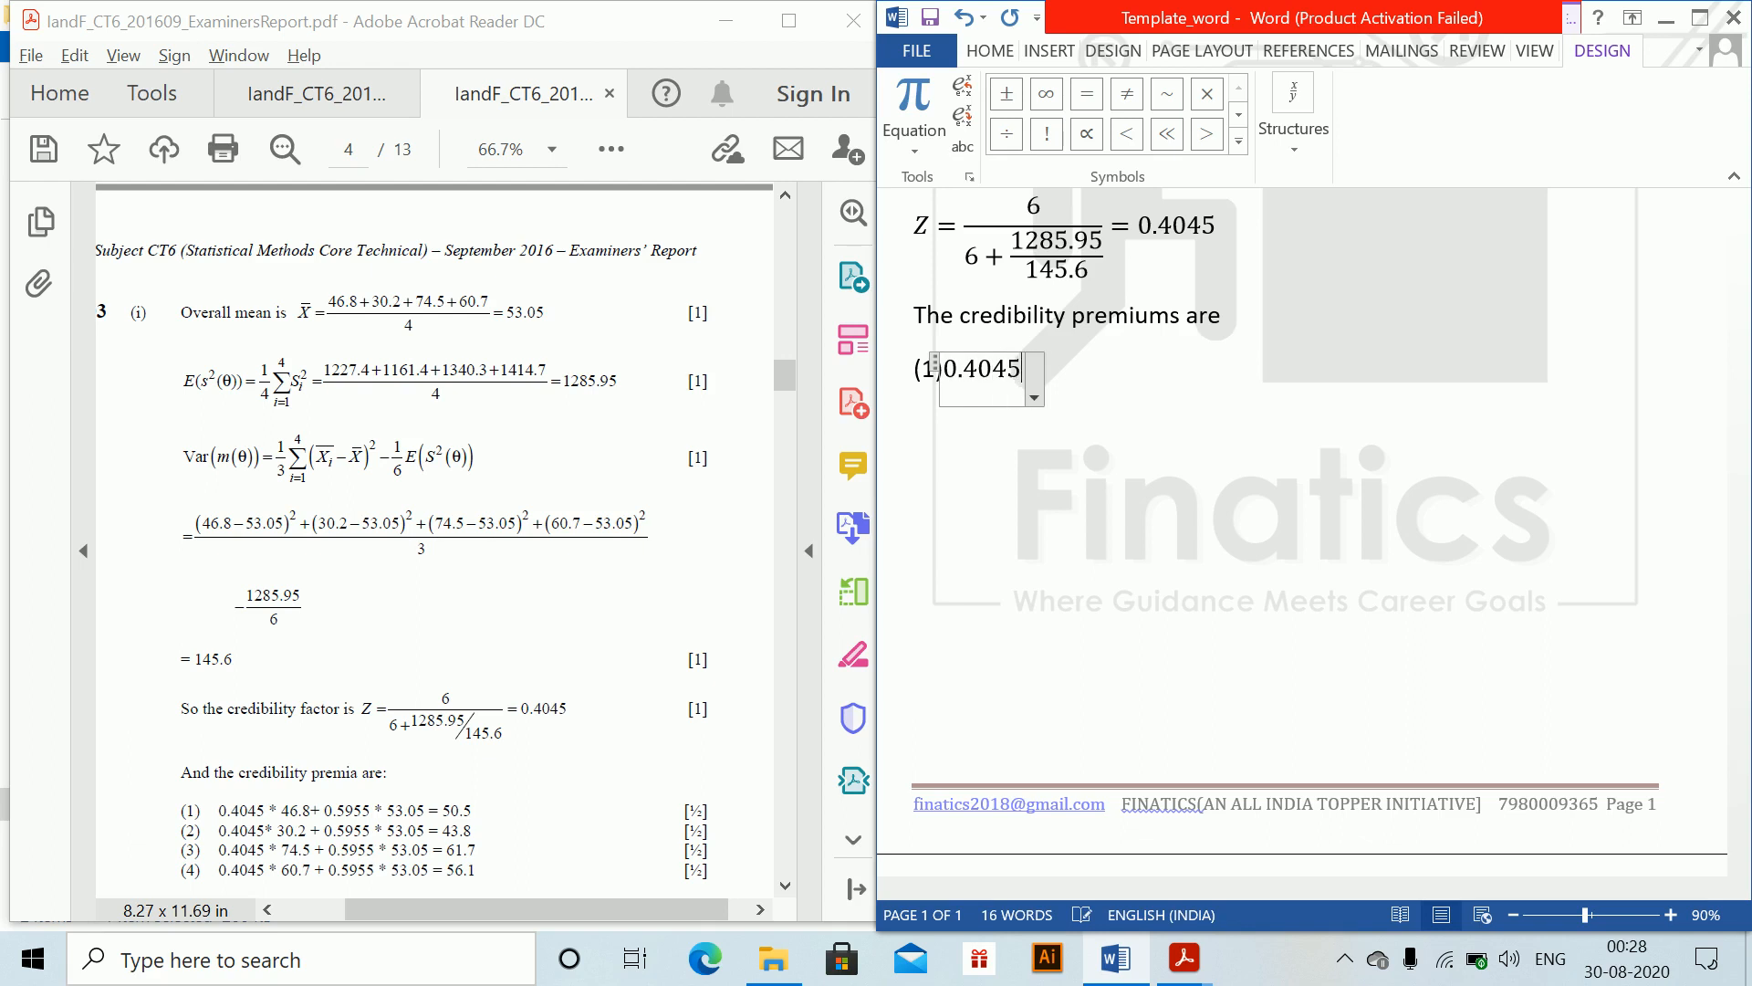
{"action": "type", "text": "*46.8"}
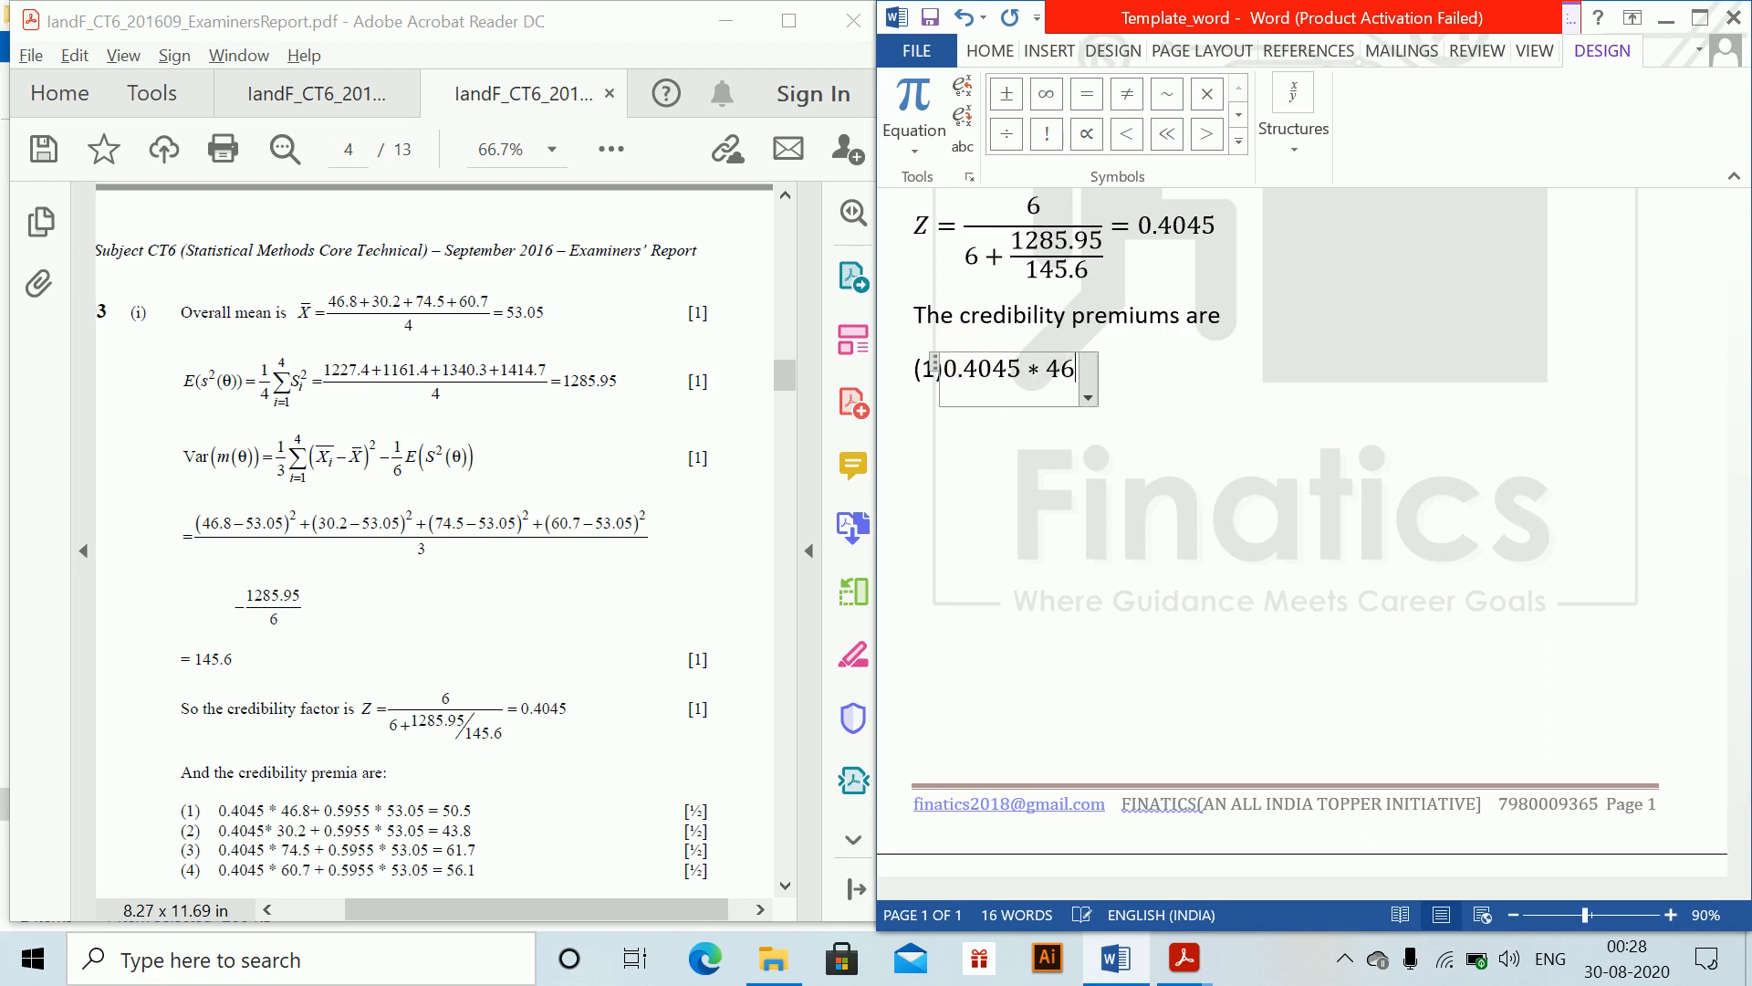
{"action": "type", "text": "+"}
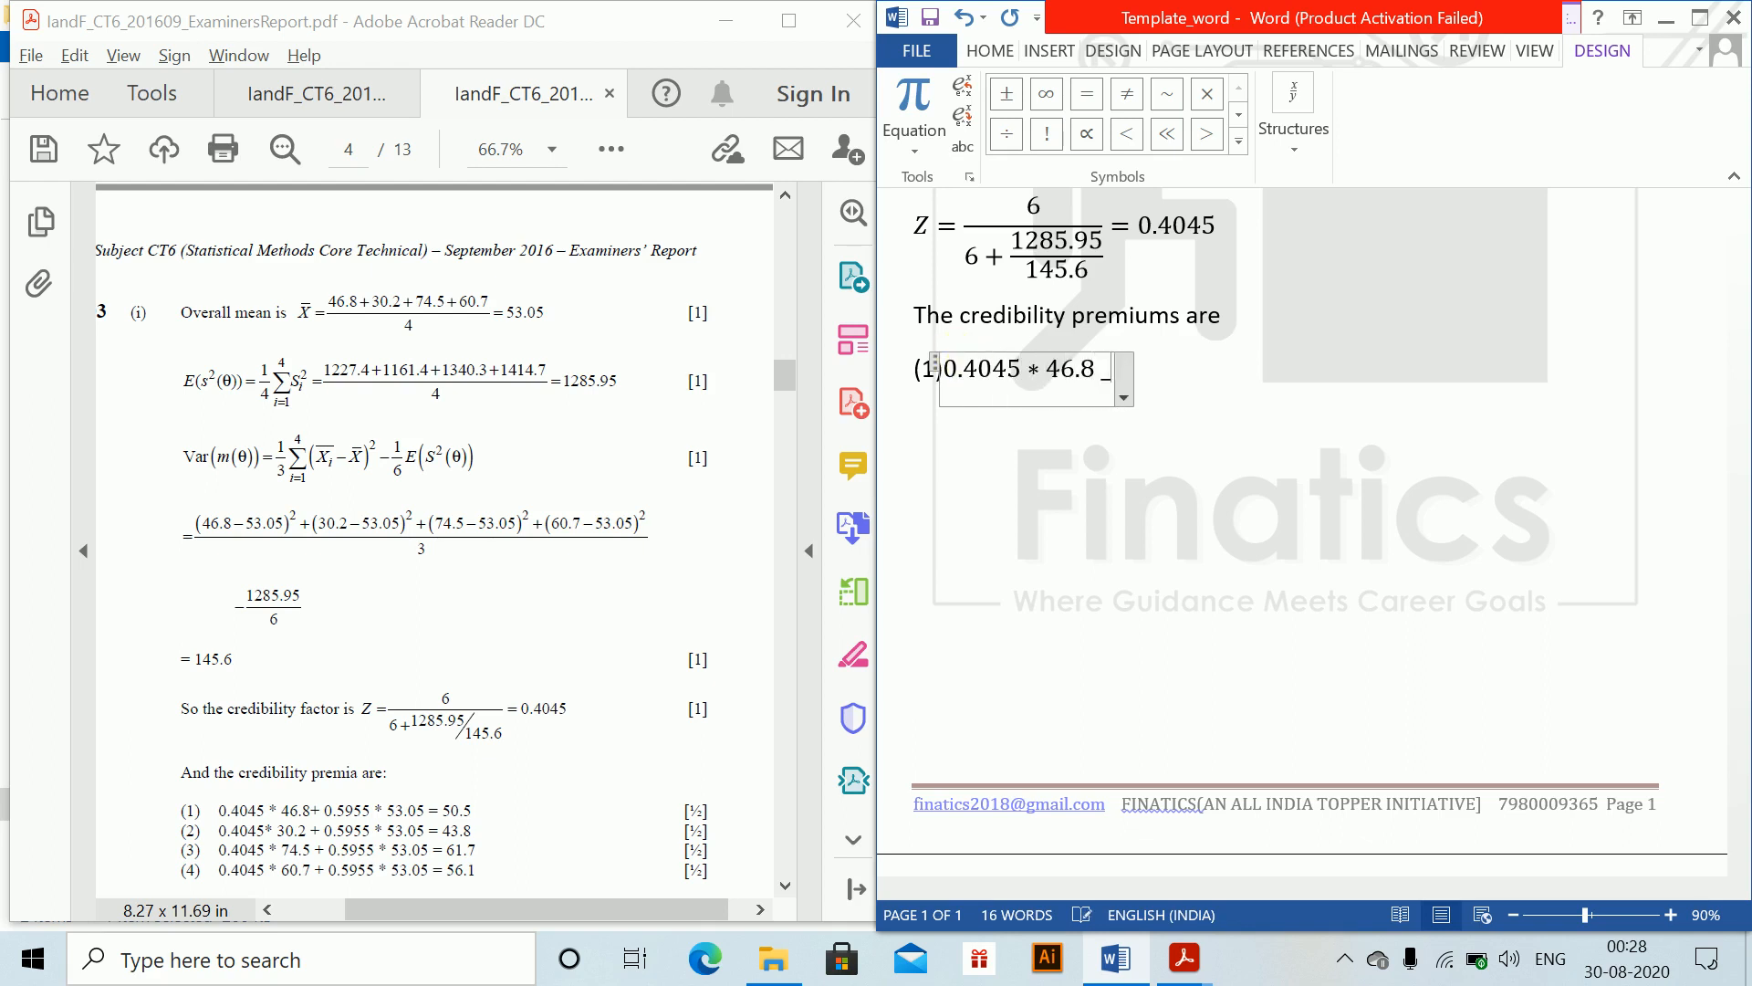
{"action": "type", "text": "0.5955"}
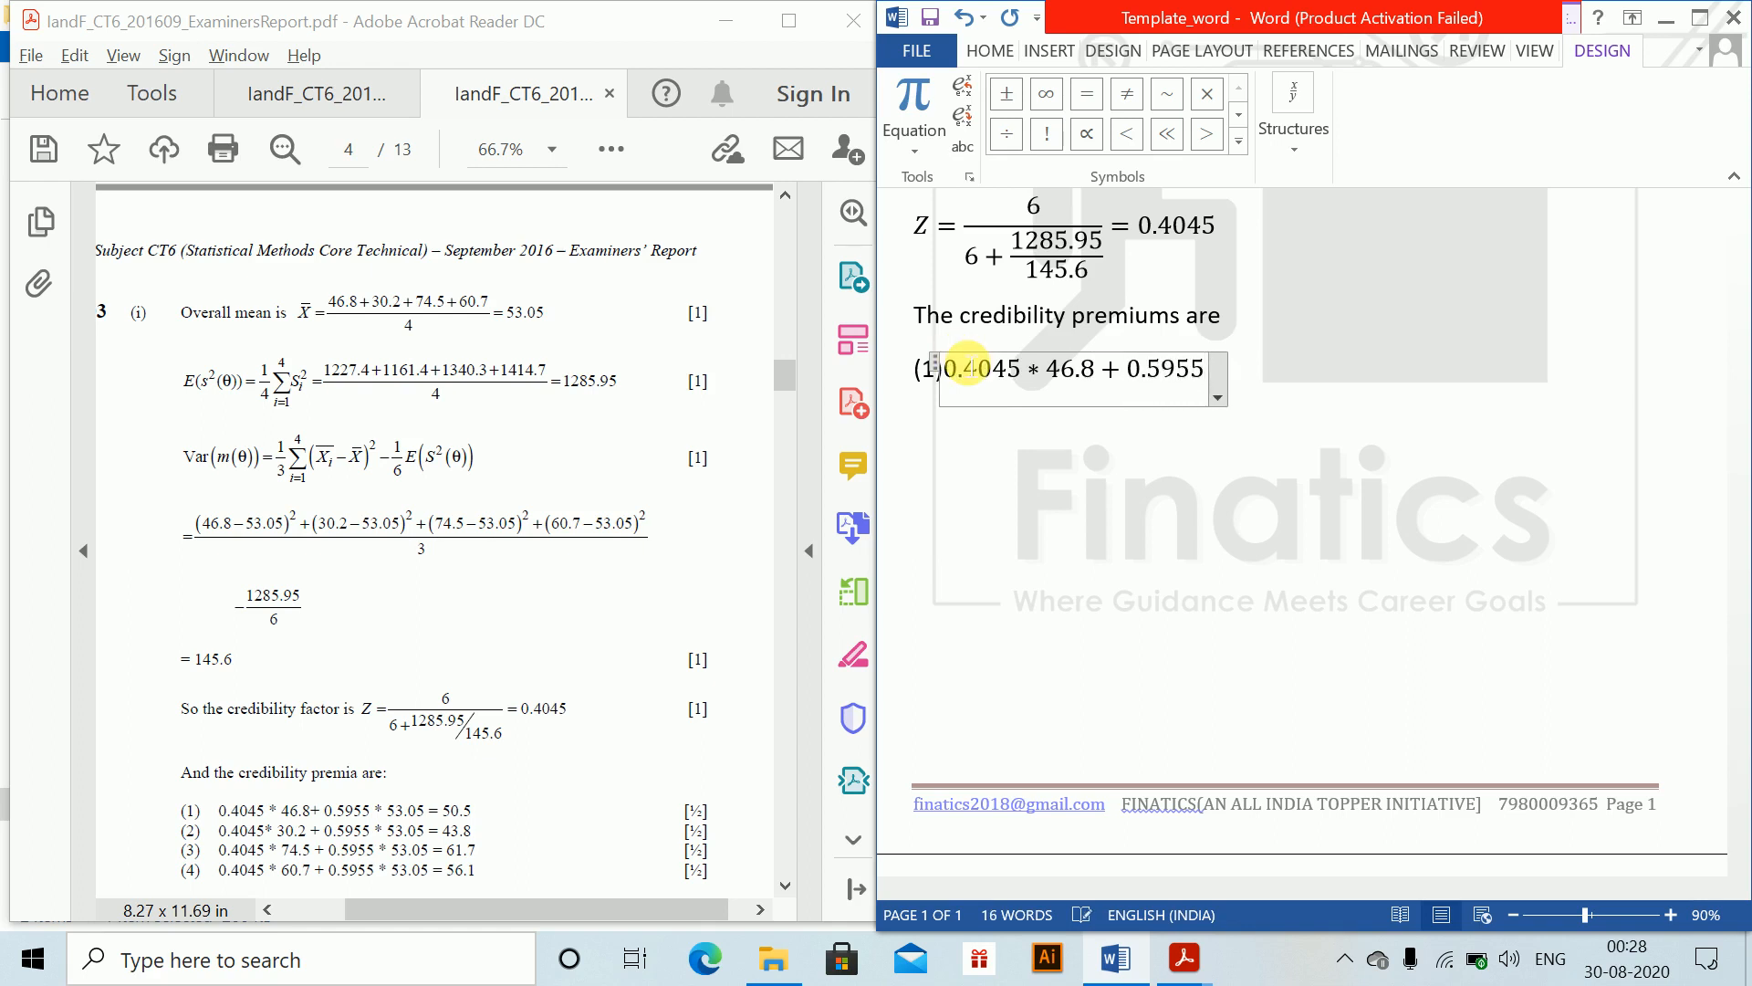
{"action": "type", "text": "*"}
{"action": "type", "text": "53."}
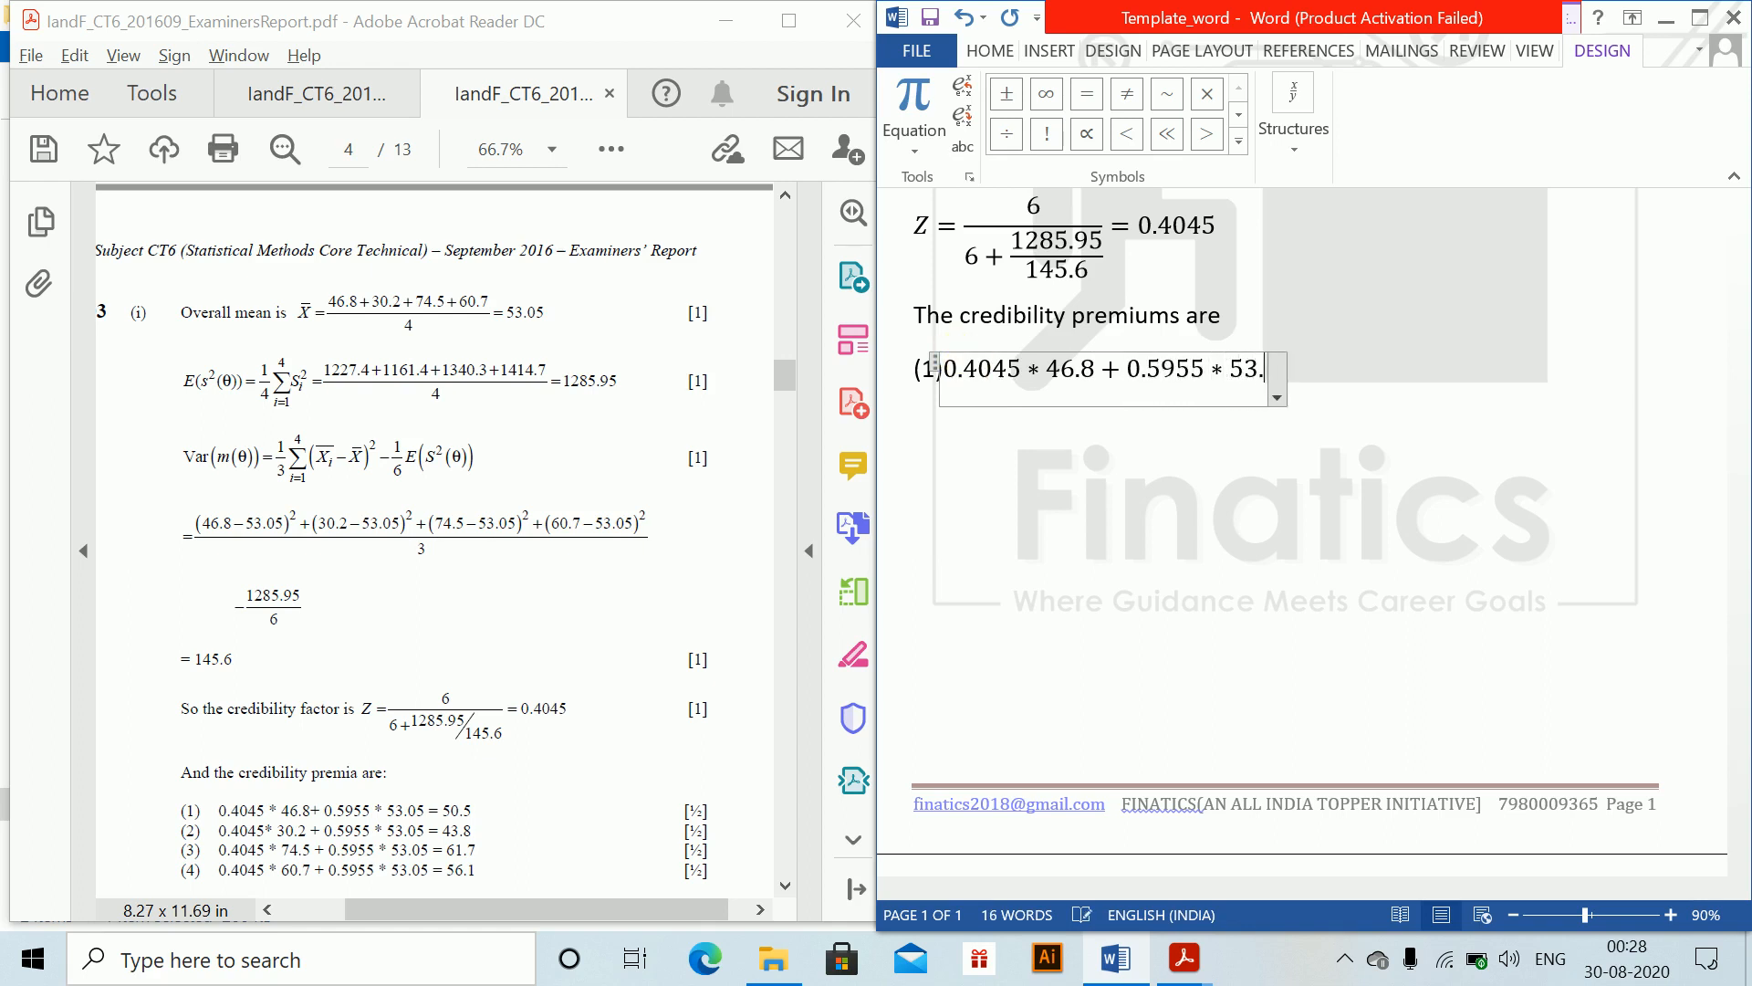
{"action": "type", "text": "05=50.5"}
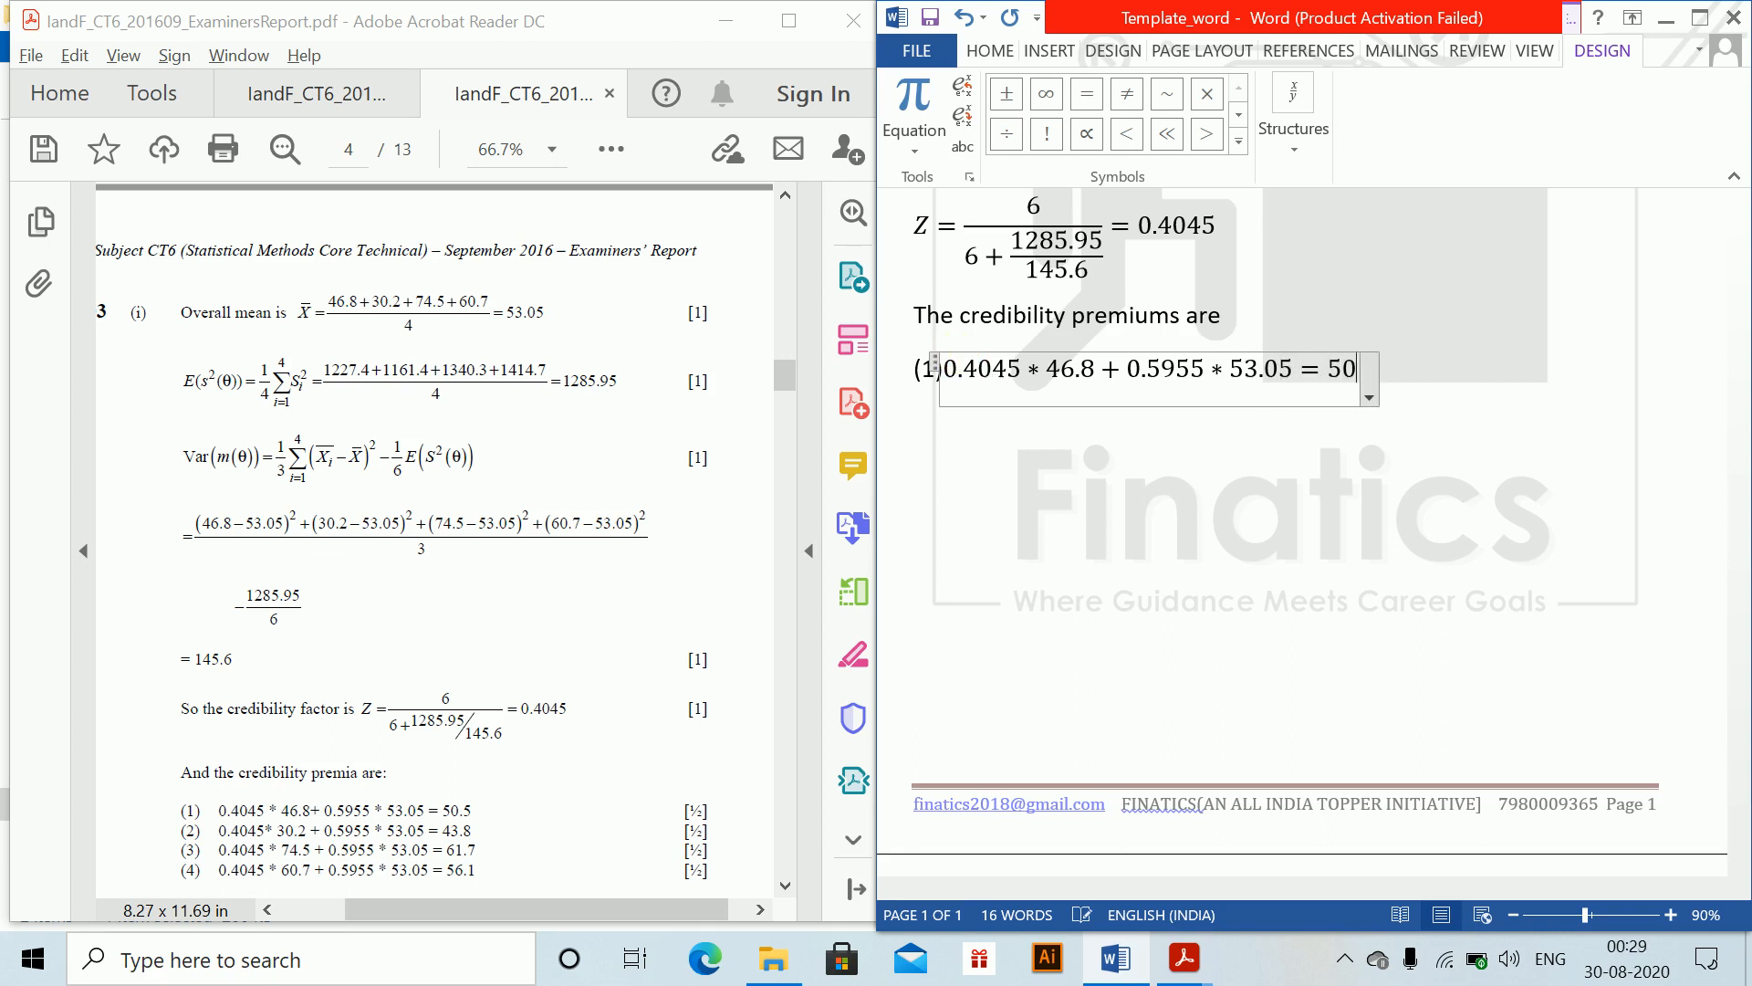
{"action": "left_click", "coordinate": [969, 366]}
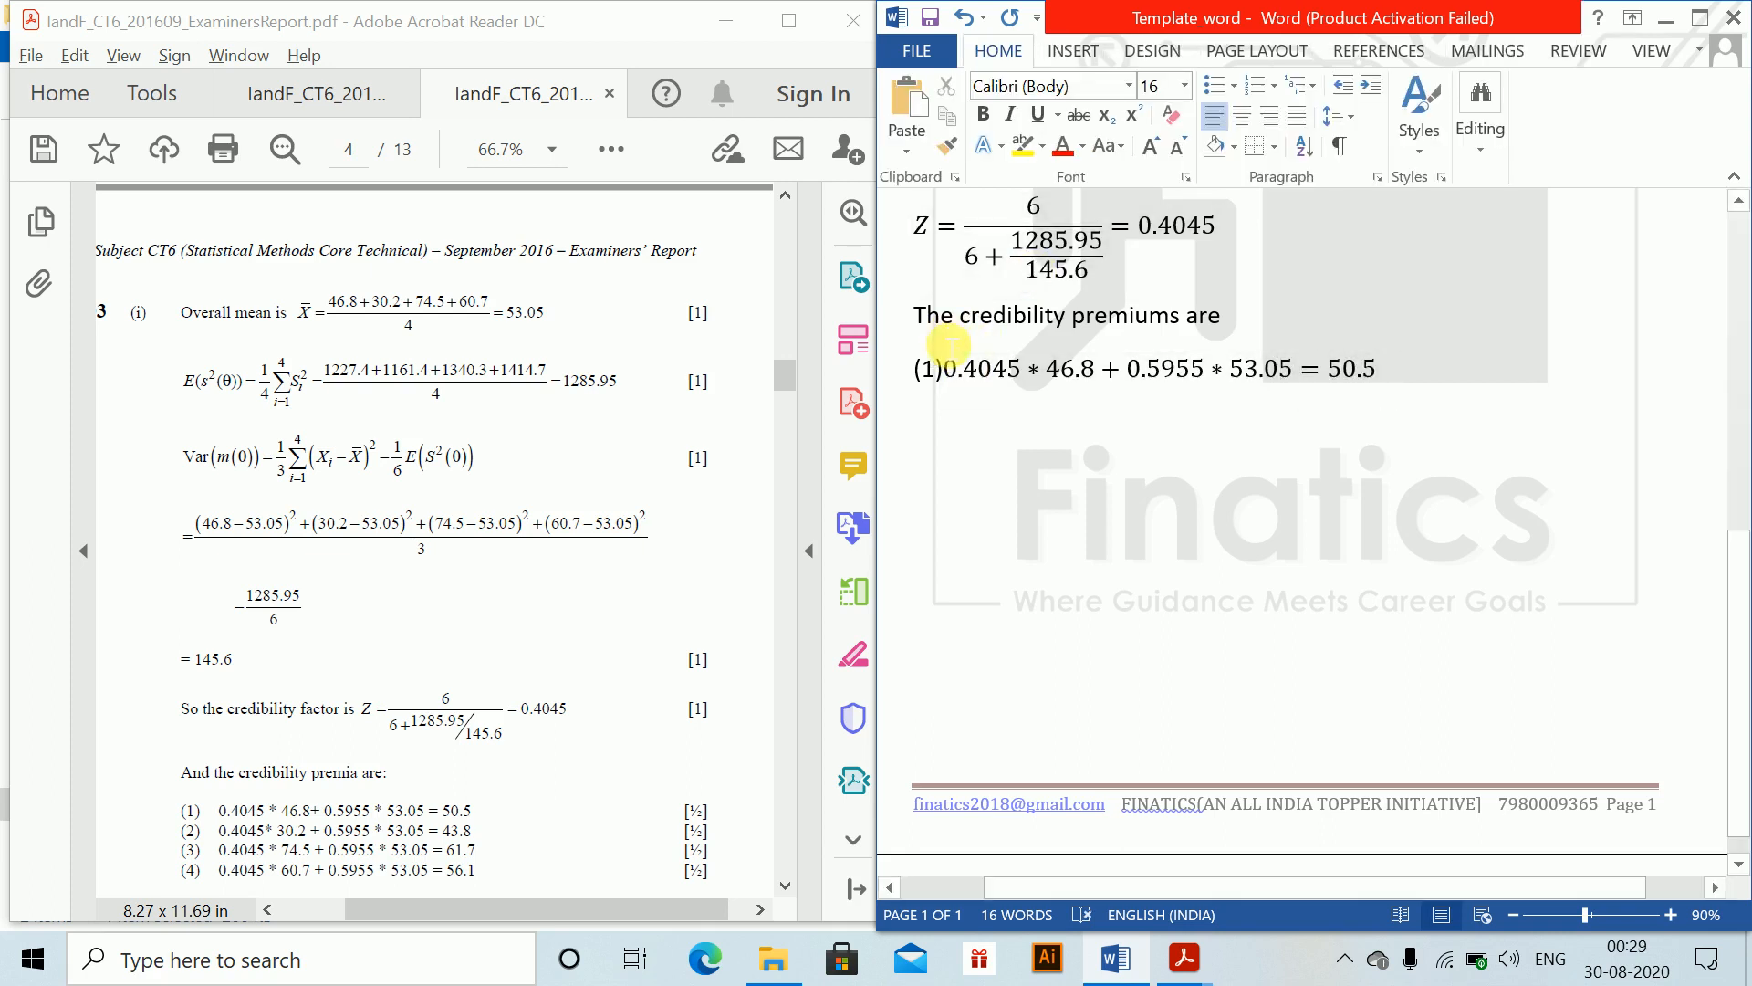
Step: Start a line labelled (2), paste a copy of the line (1) equation into it, and remove the duplicated (1) label
{"action": "left_click", "coordinate": [940, 372]}
{"action": "left_click_drag", "start_coordinate": [917, 371], "coordinate": [1411, 379]}
{"action": "key", "text": "ctrl+c"}
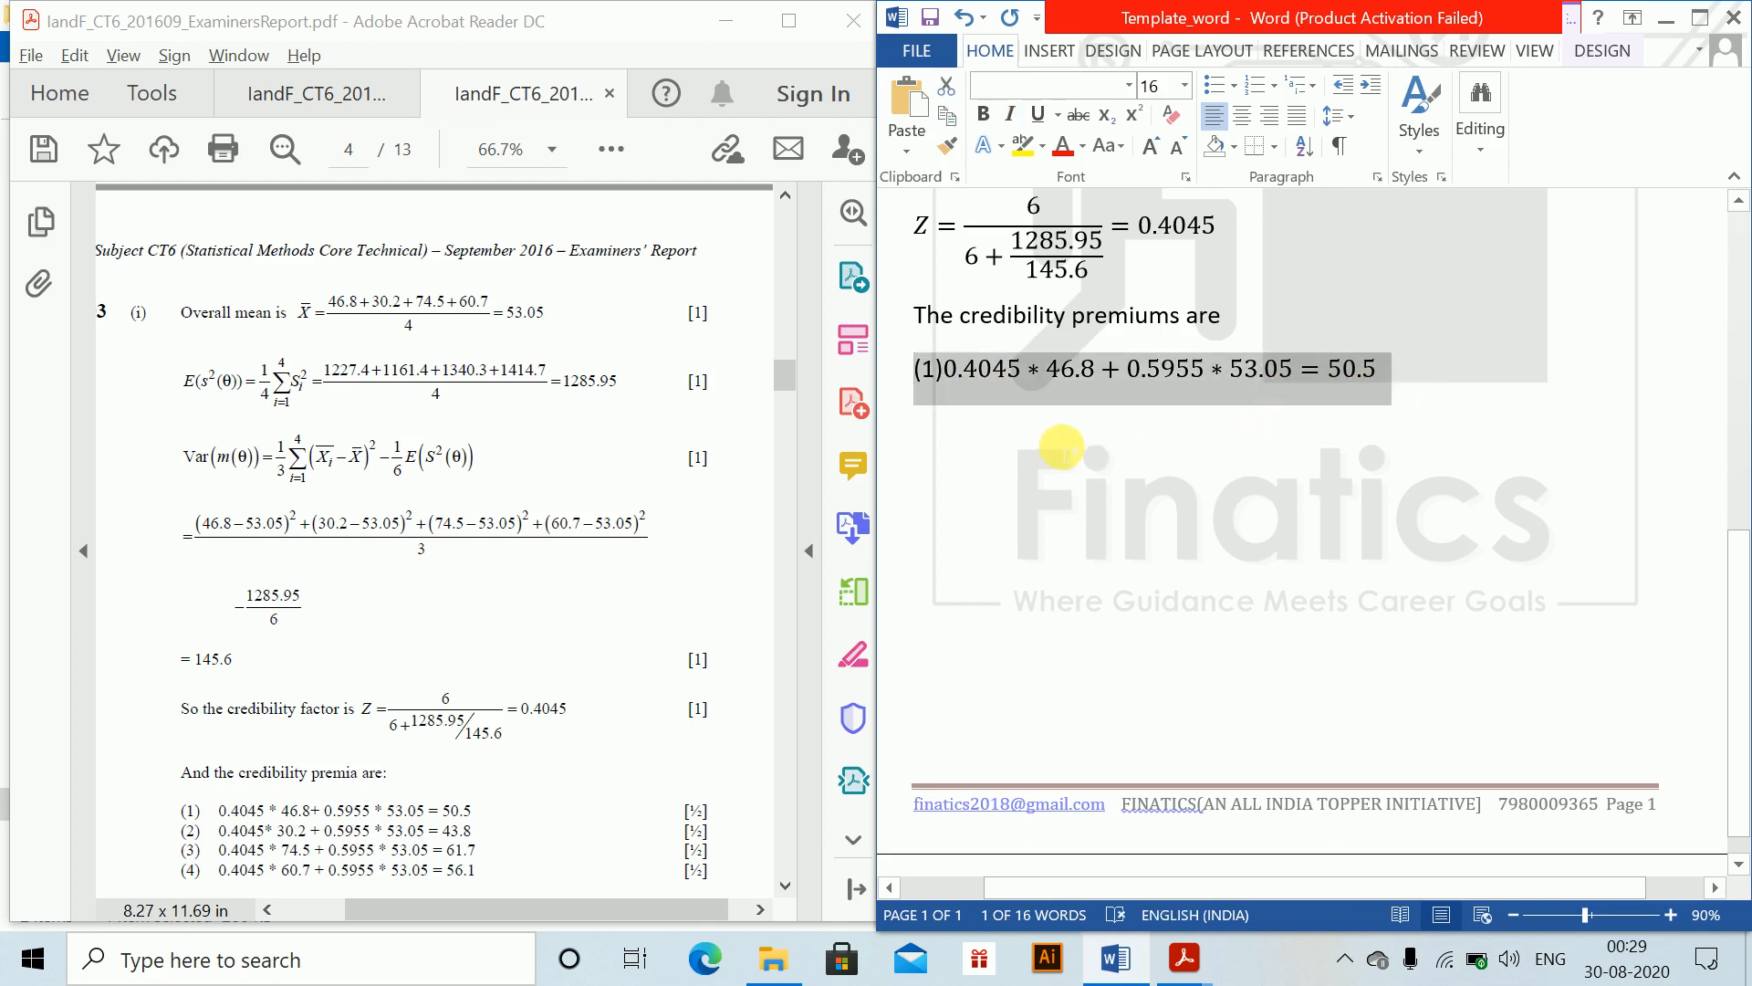
{"action": "left_click", "coordinate": [1004, 470]}
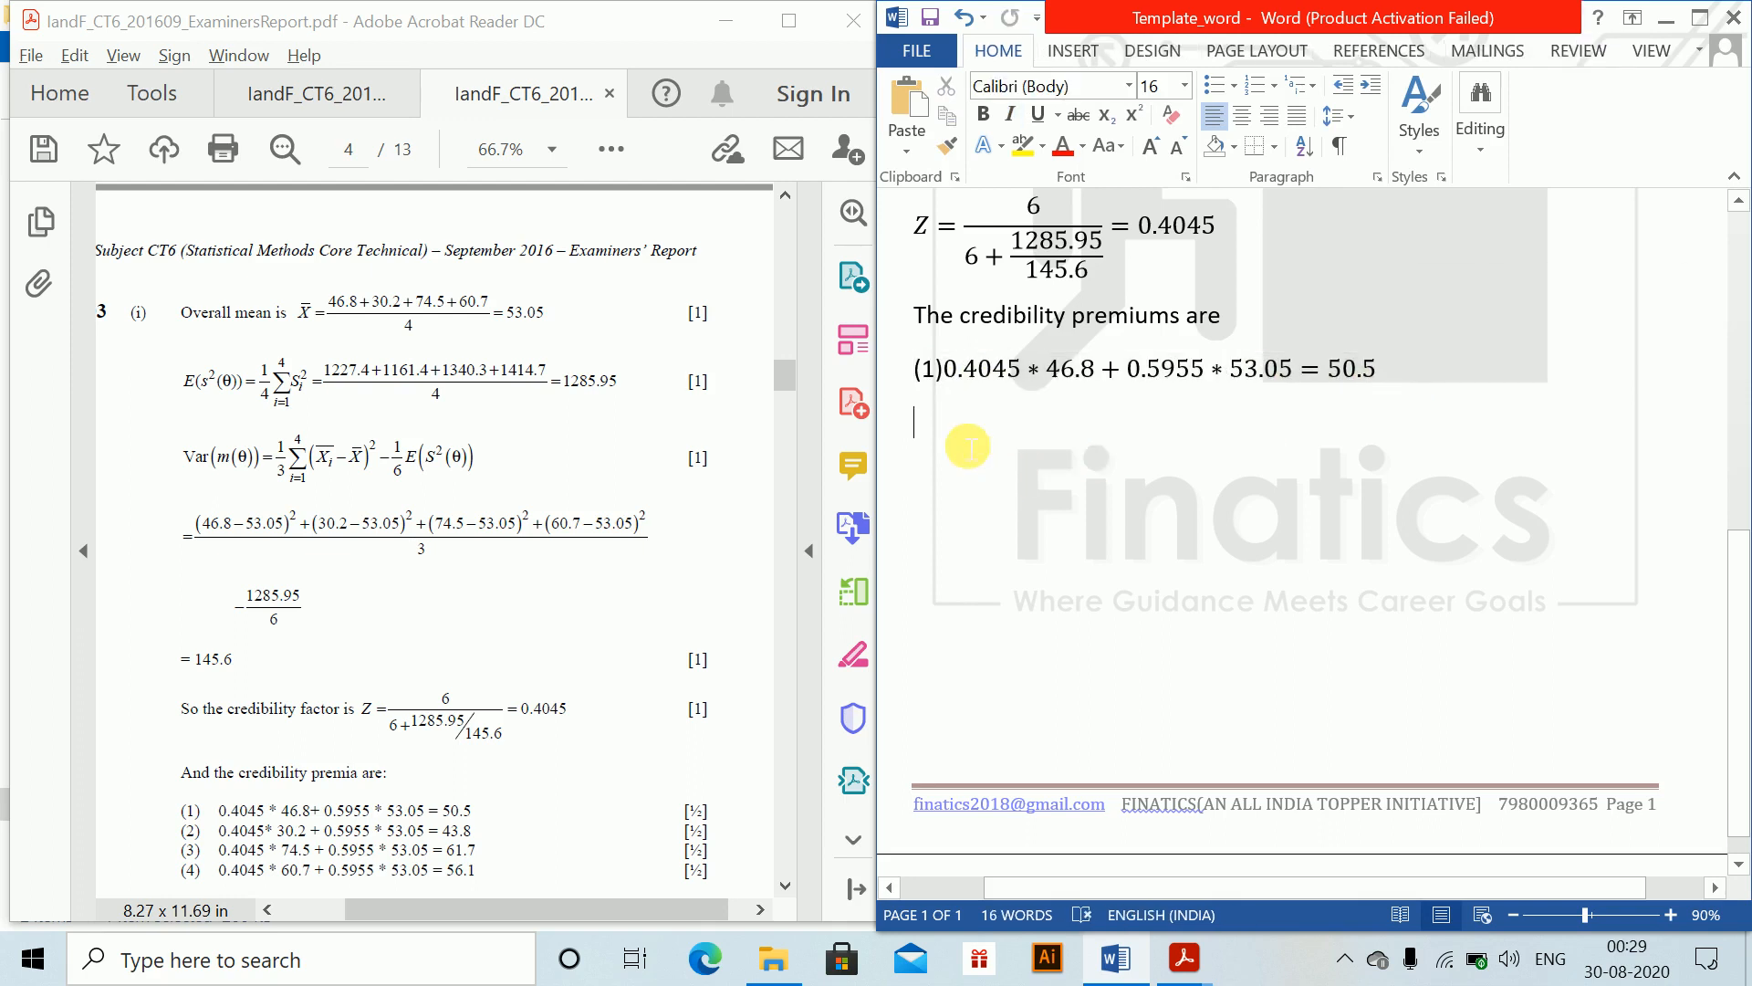
{"action": "type", "text": "(2)"}
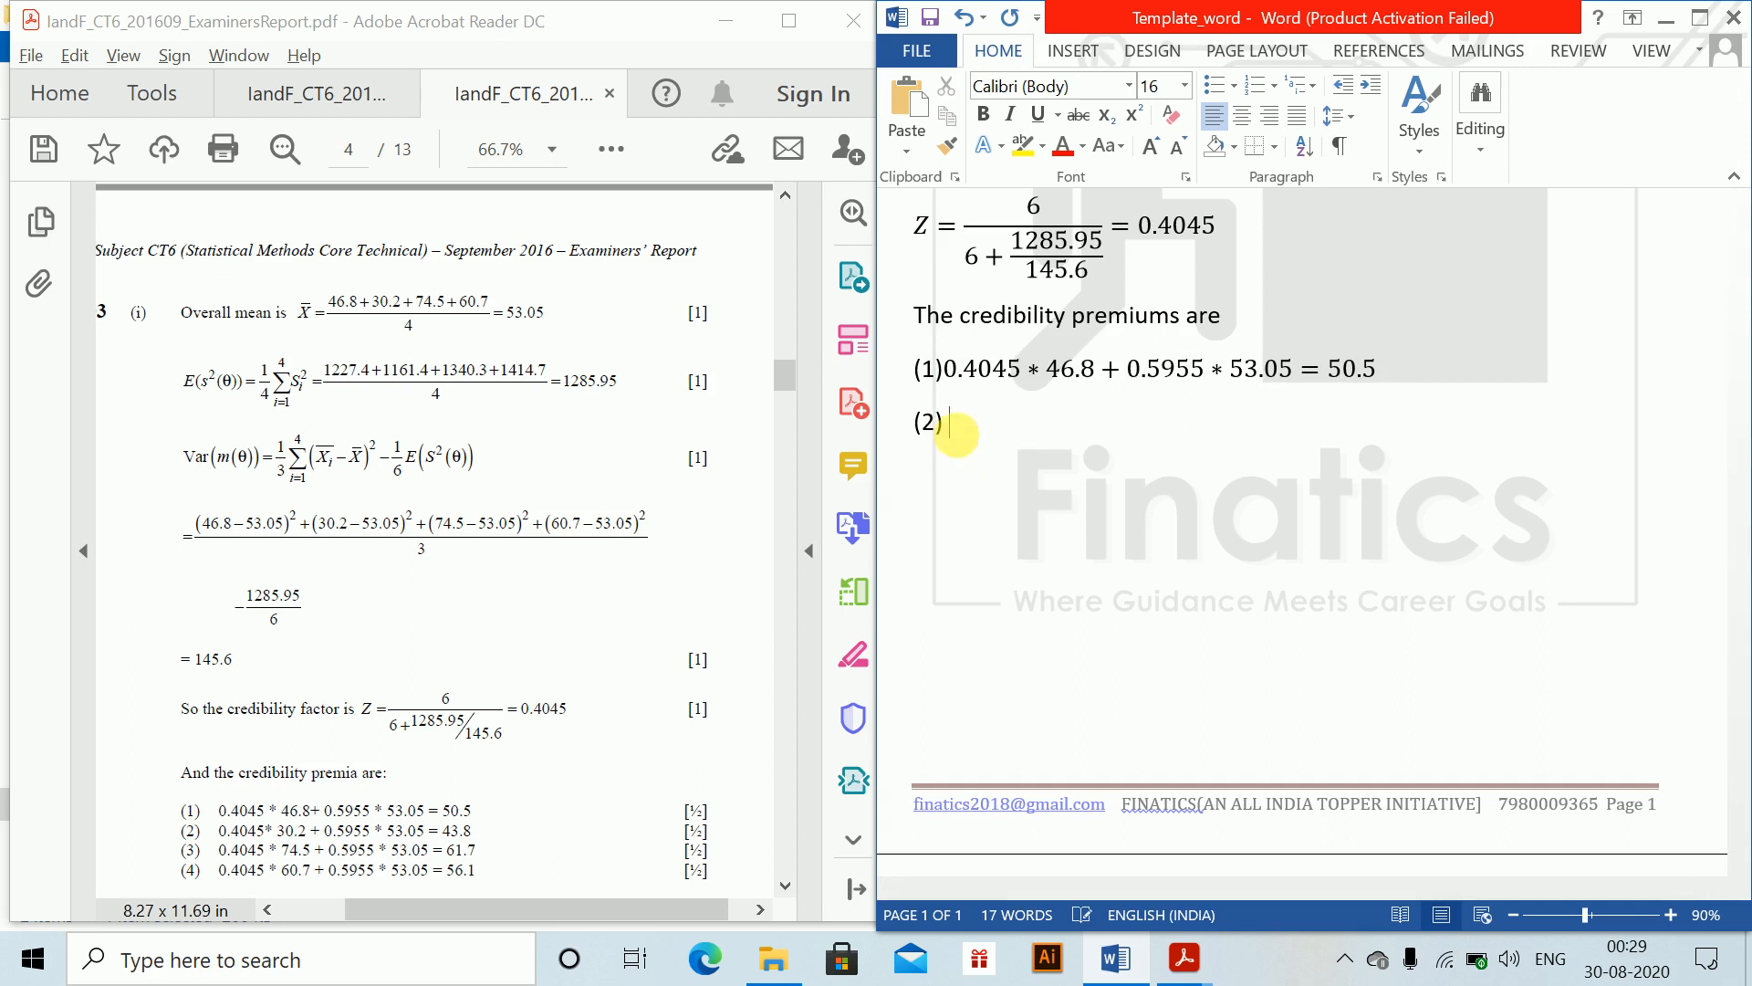
{"action": "key", "text": "ctrl+v"}
{"action": "key", "text": "BackSpace"}
{"action": "key", "text": "BackSpace"}
{"action": "key", "text": "BackSpace"}
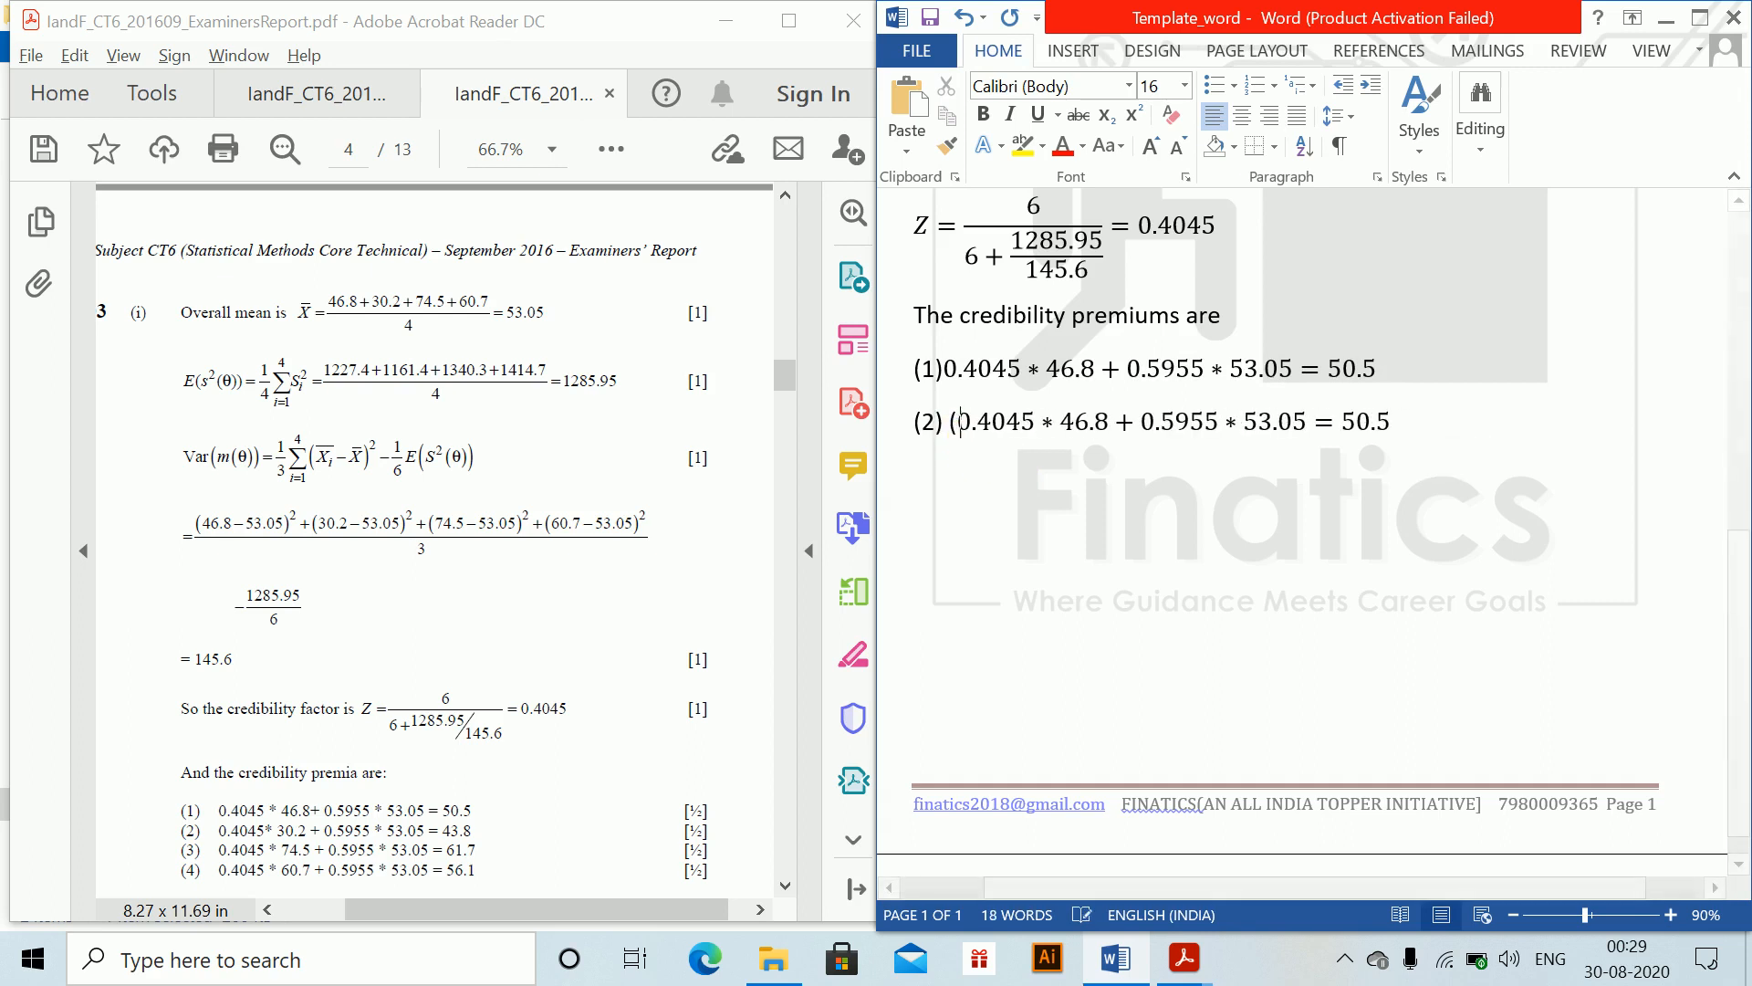
Step: In the line (2) equation, replace 46.8 with 30.2 and set the result to 43.8
{"action": "left_click", "coordinate": [1001, 424]}
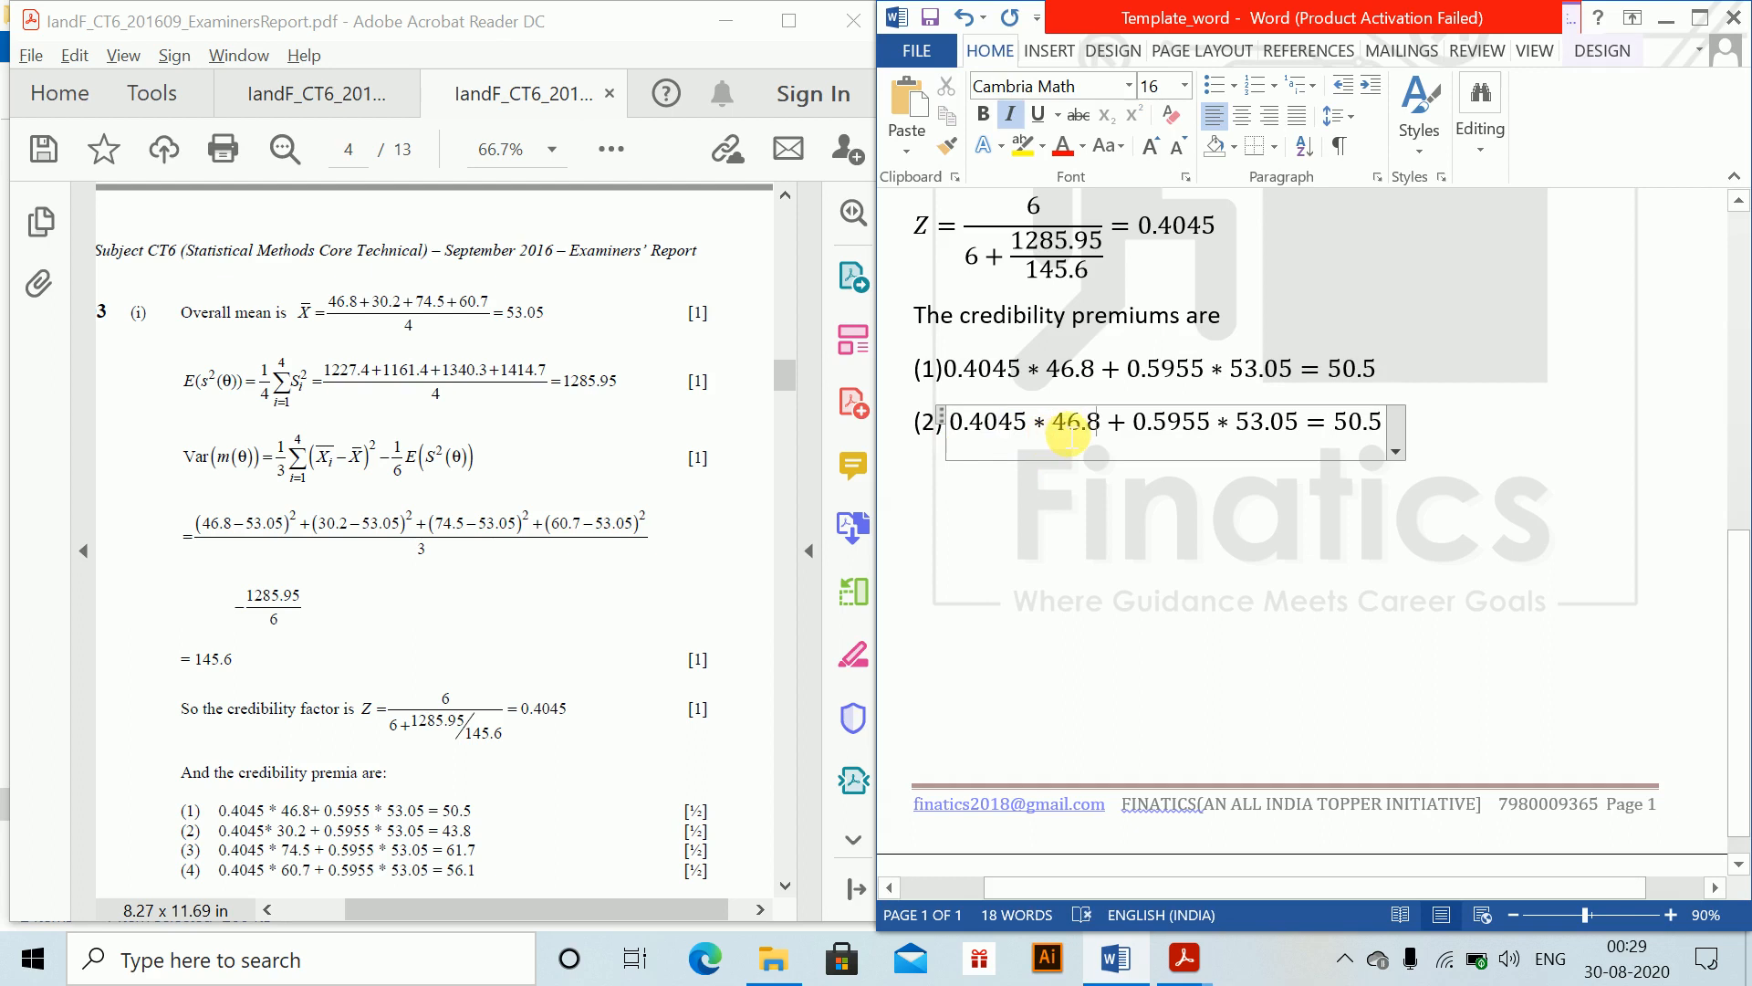
{"action": "key", "text": "BackSpace"}
{"action": "key", "text": "BackSpace"}
{"action": "key", "text": "BackSpace"}
{"action": "key", "text": "BackSpace"}
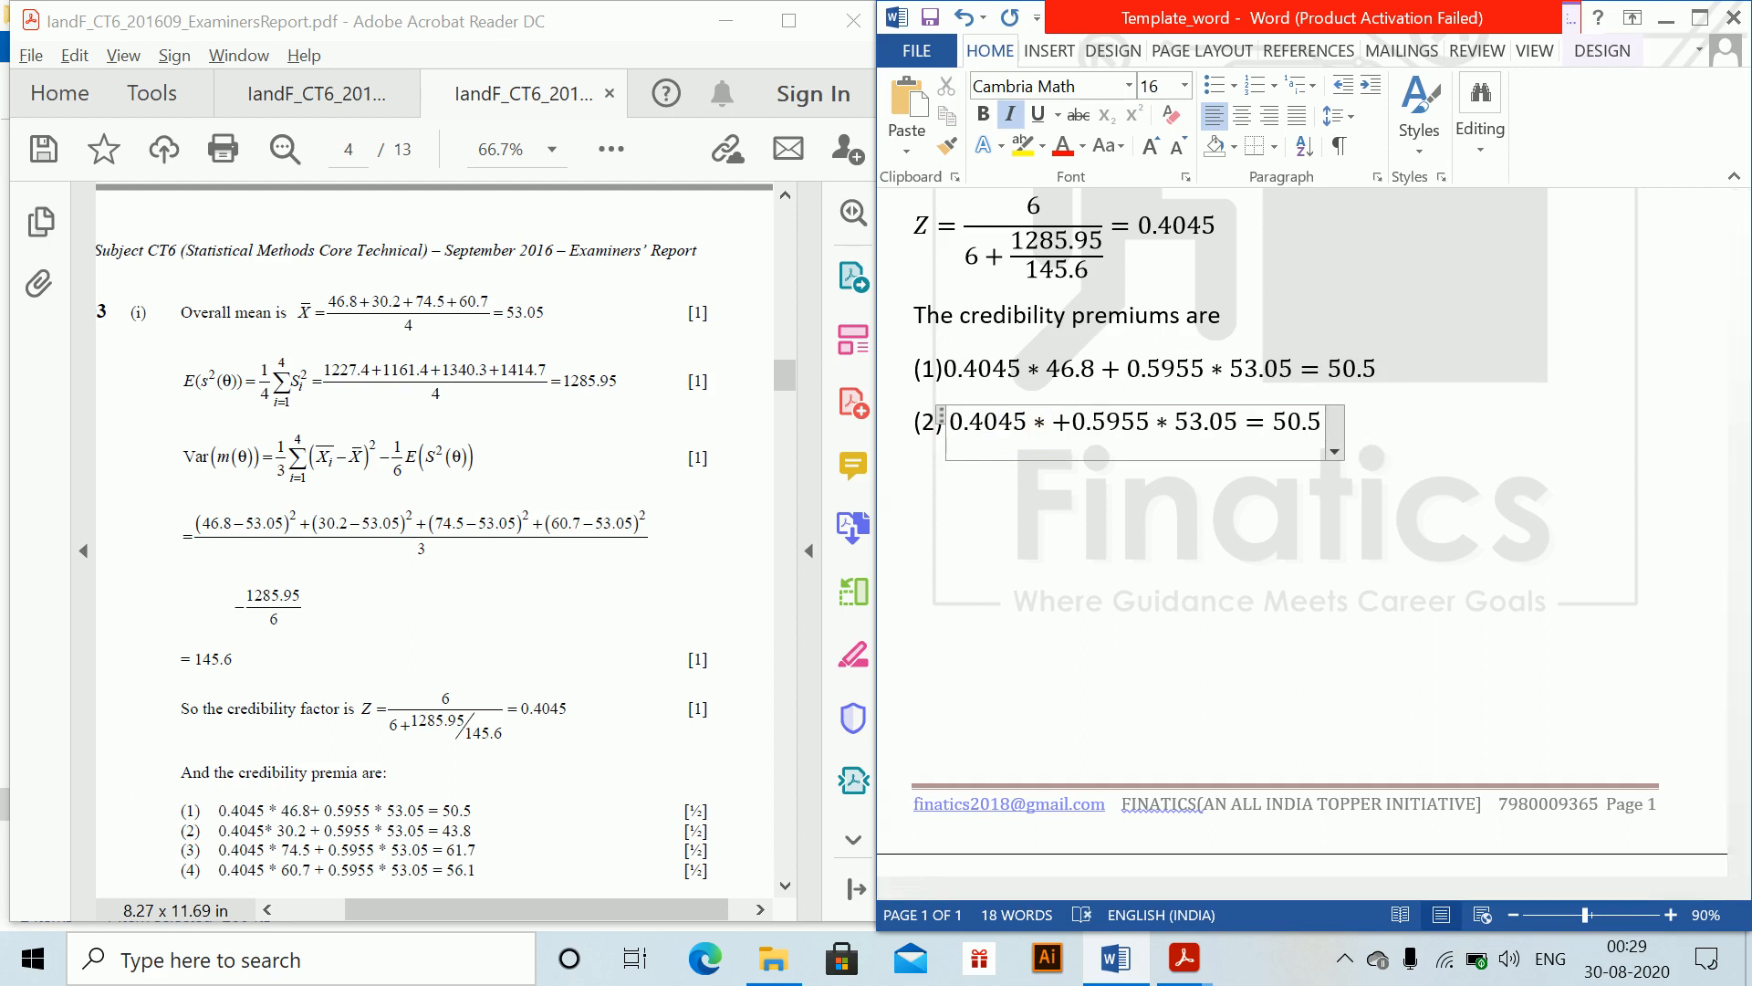
{"action": "type", "text": "30.2"}
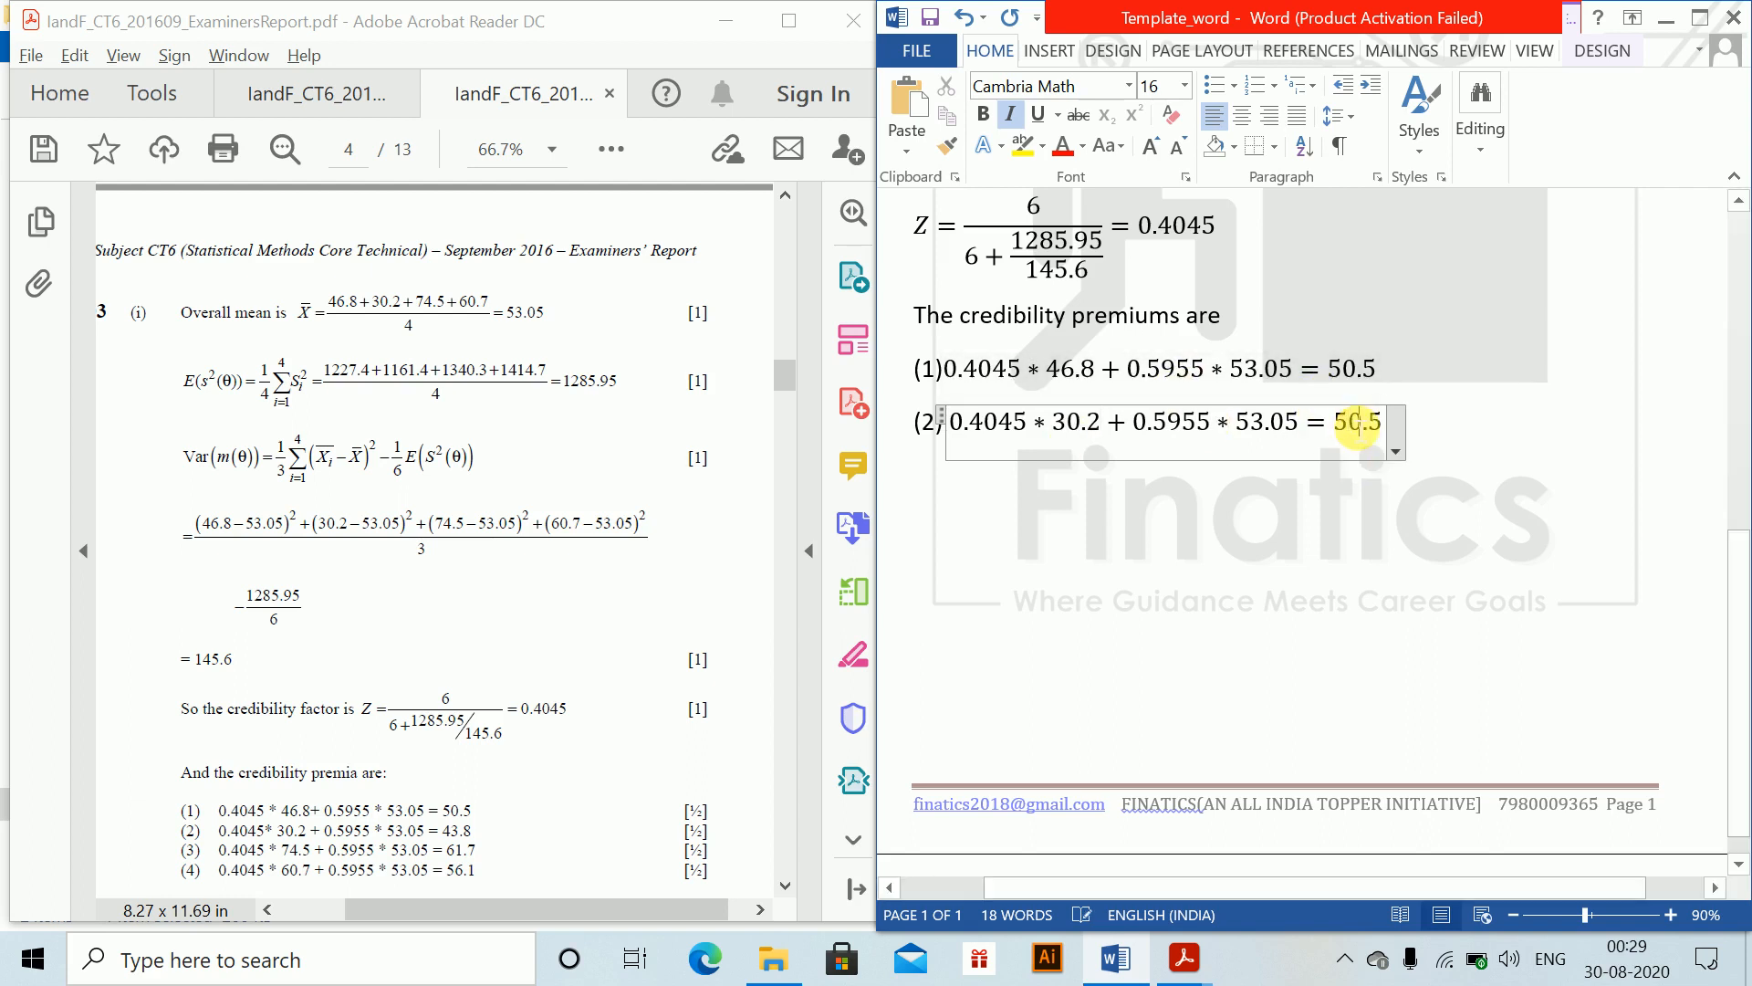
{"action": "key", "text": "BackSpace"}
{"action": "key", "text": "BackSpace"}
{"action": "key", "text": "BackSpace"}
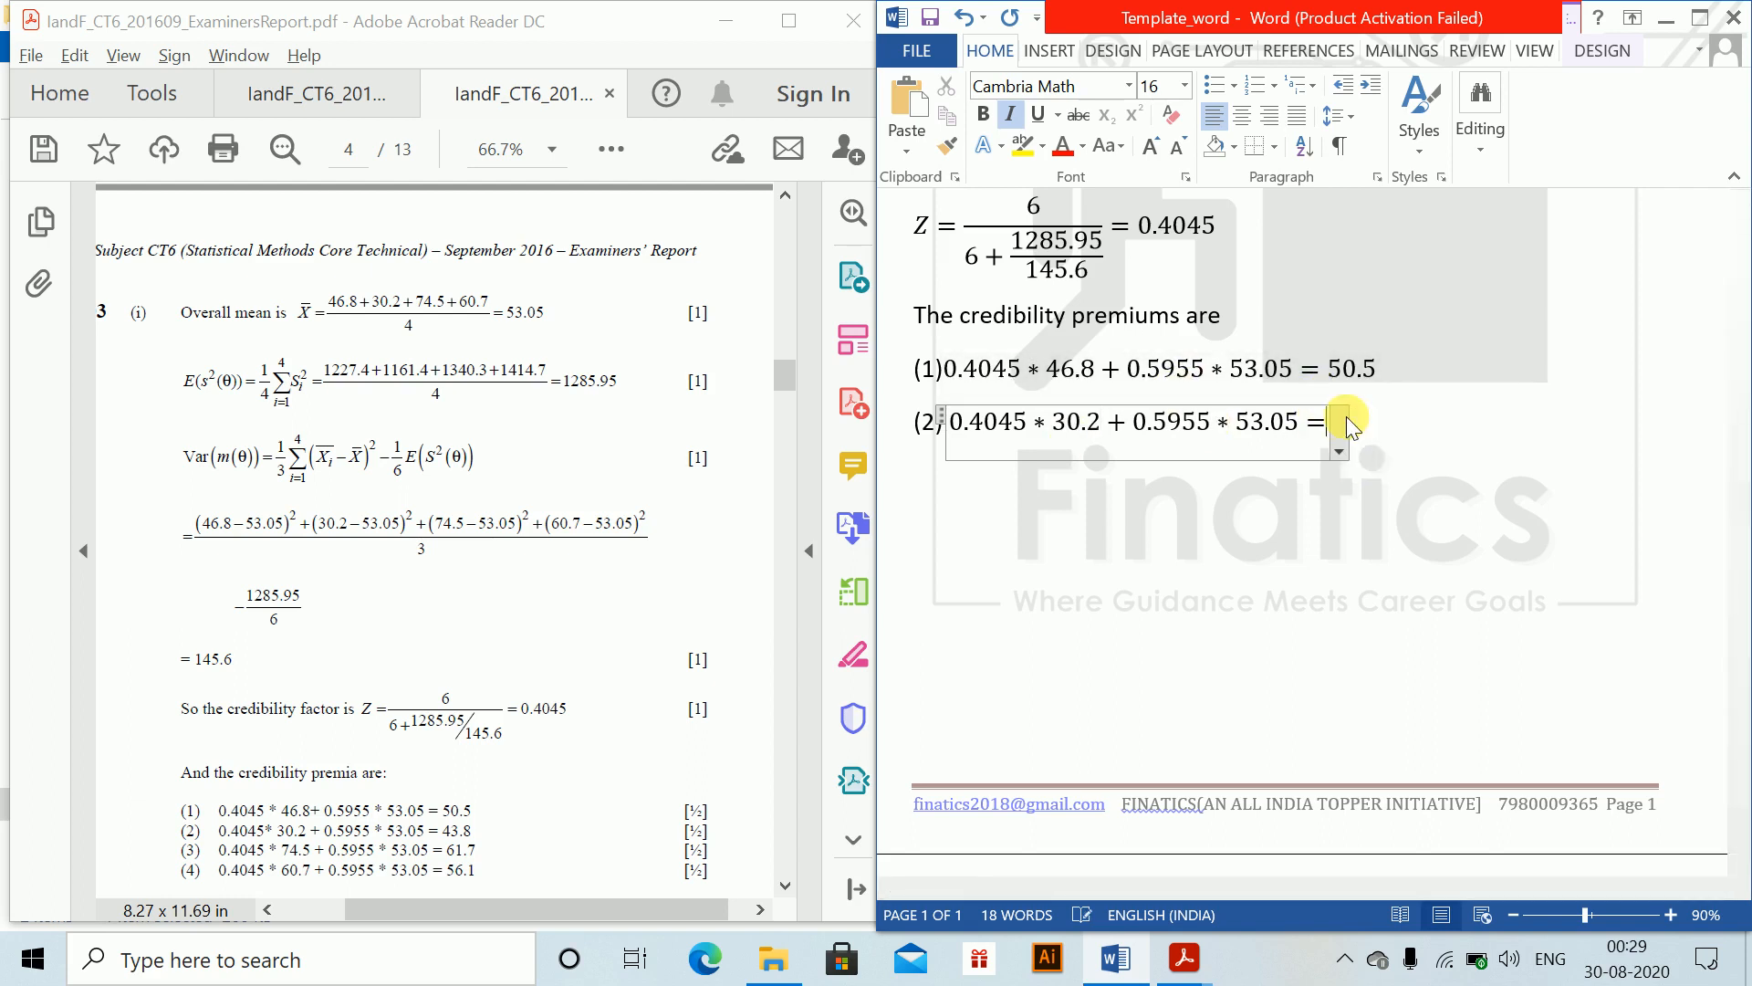
{"action": "type", "text": "43.8"}
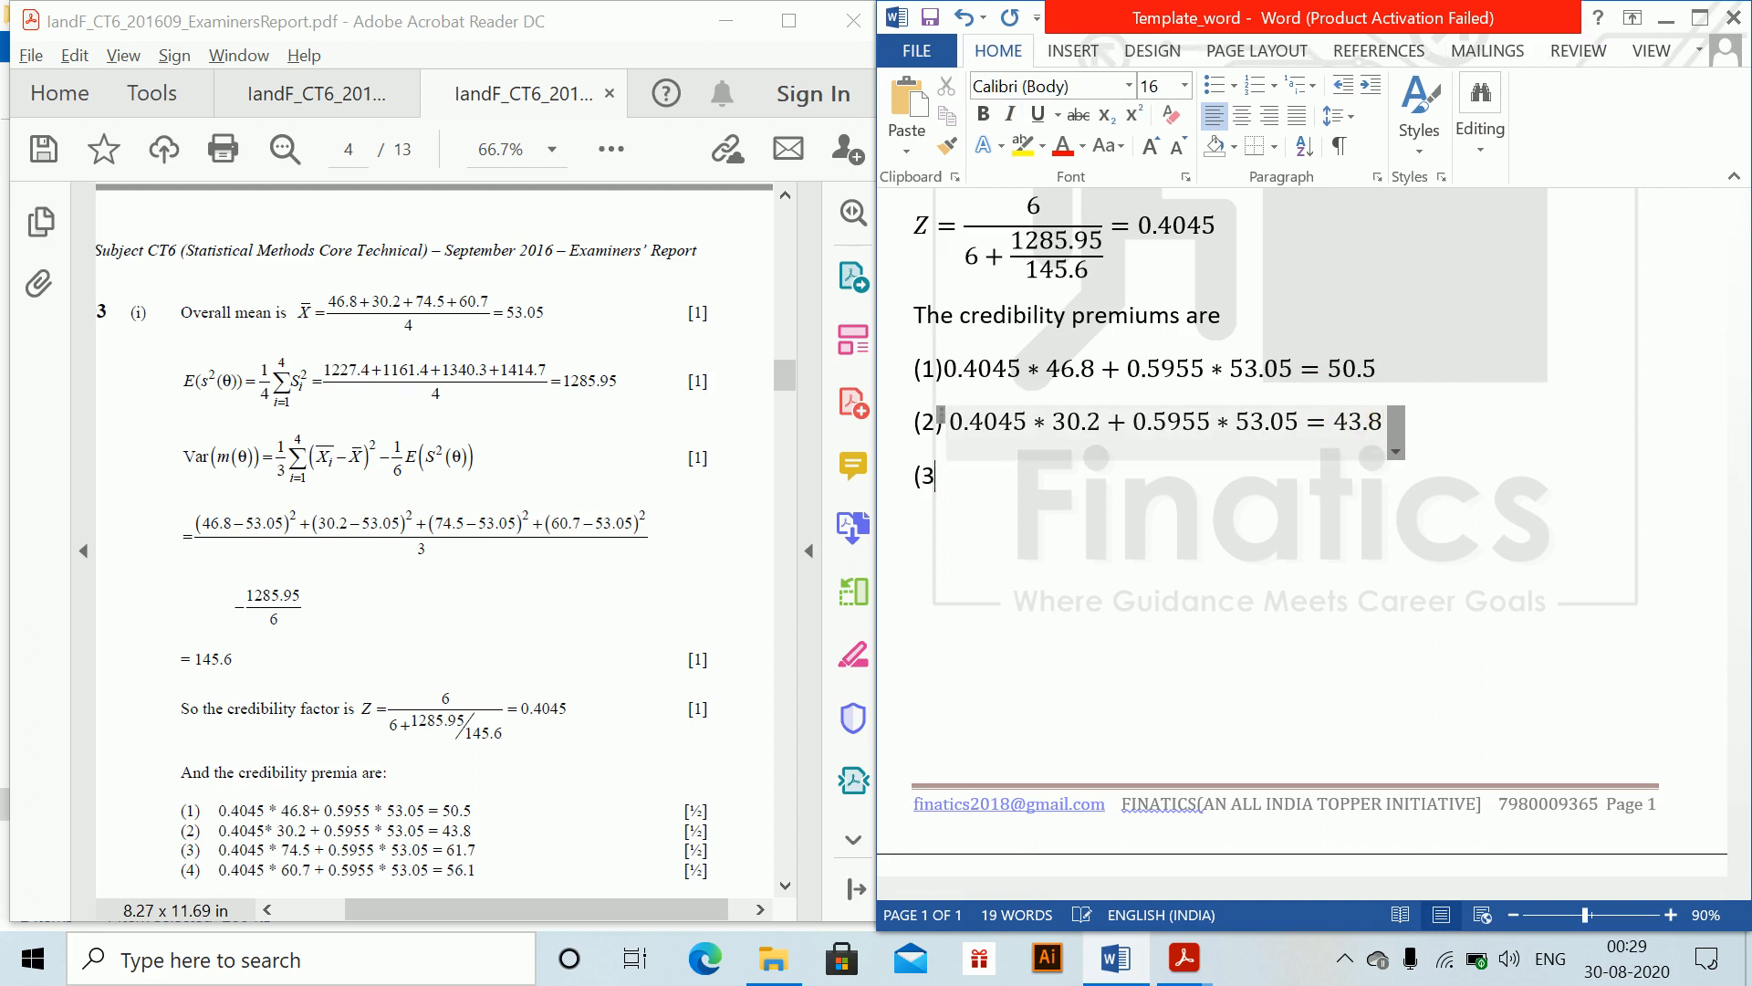
Step: Paste the copied premium line below line (2) and change its label to (3)
{"action": "key", "text": "ctrl+v"}
{"action": "left_click", "coordinate": [924, 477]}
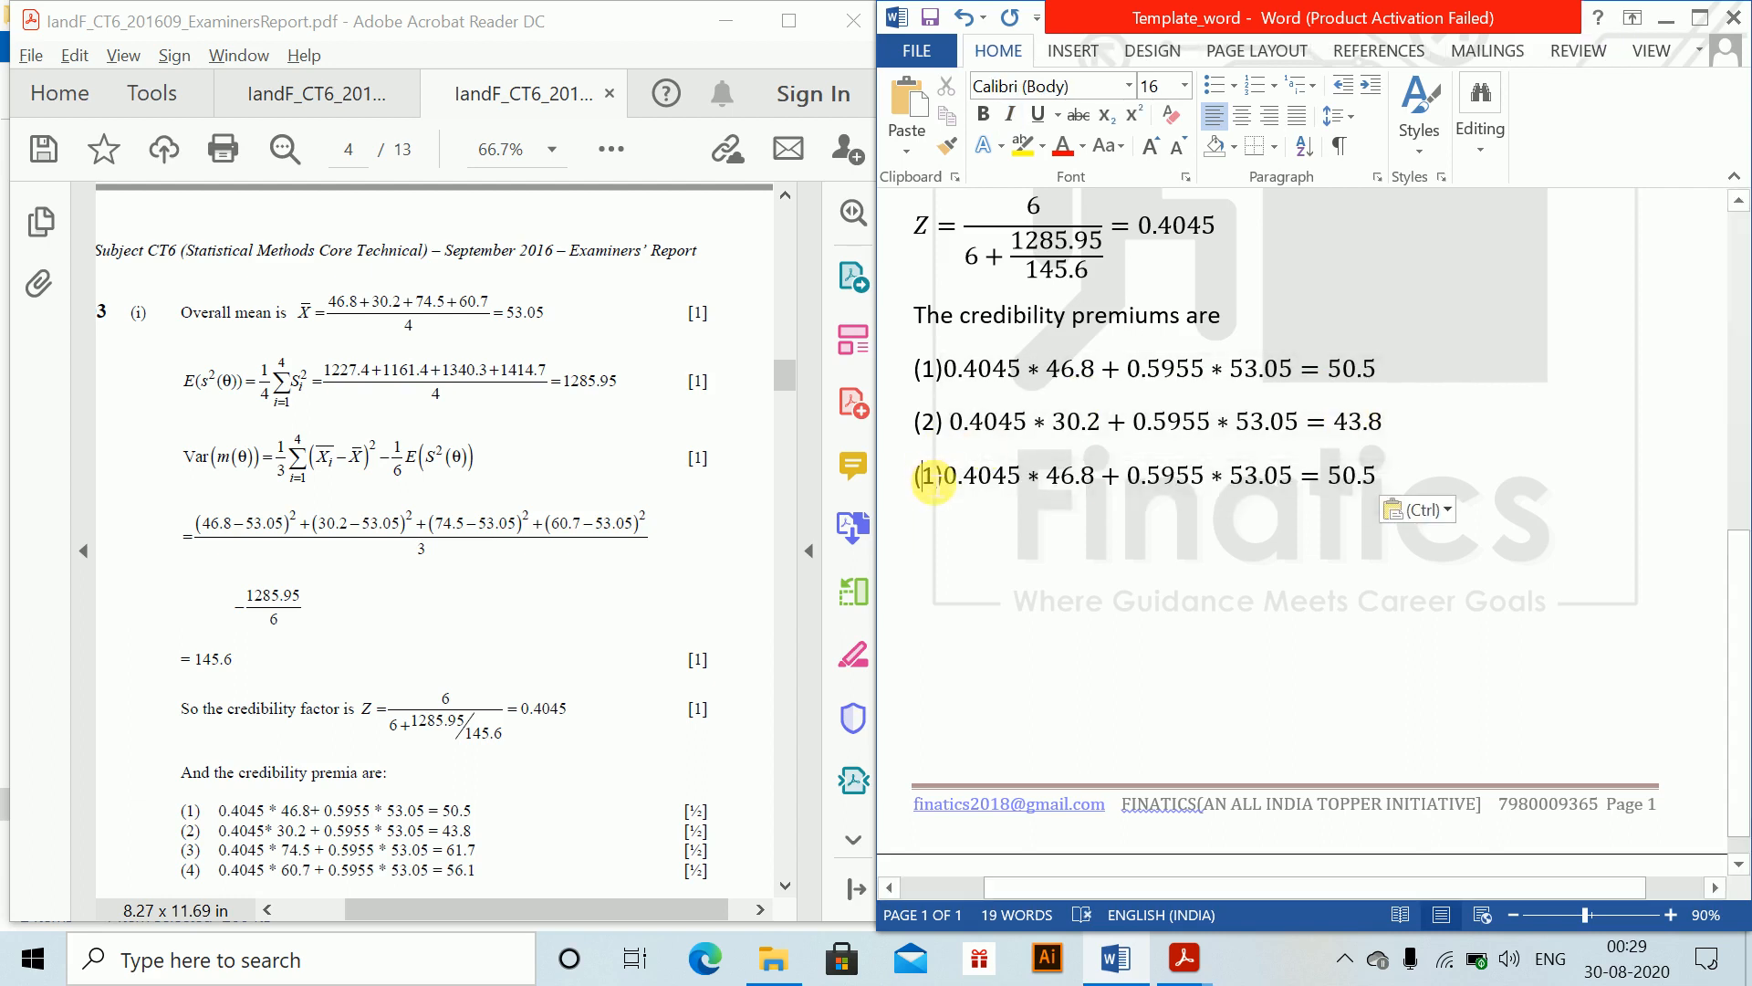
{"action": "key", "text": "Delete"}
{"action": "type", "text": "3"}
Step: In the line (3) equation, change the value multiplied by 0.4045 to 74.5
{"action": "left_click", "coordinate": [1070, 476]}
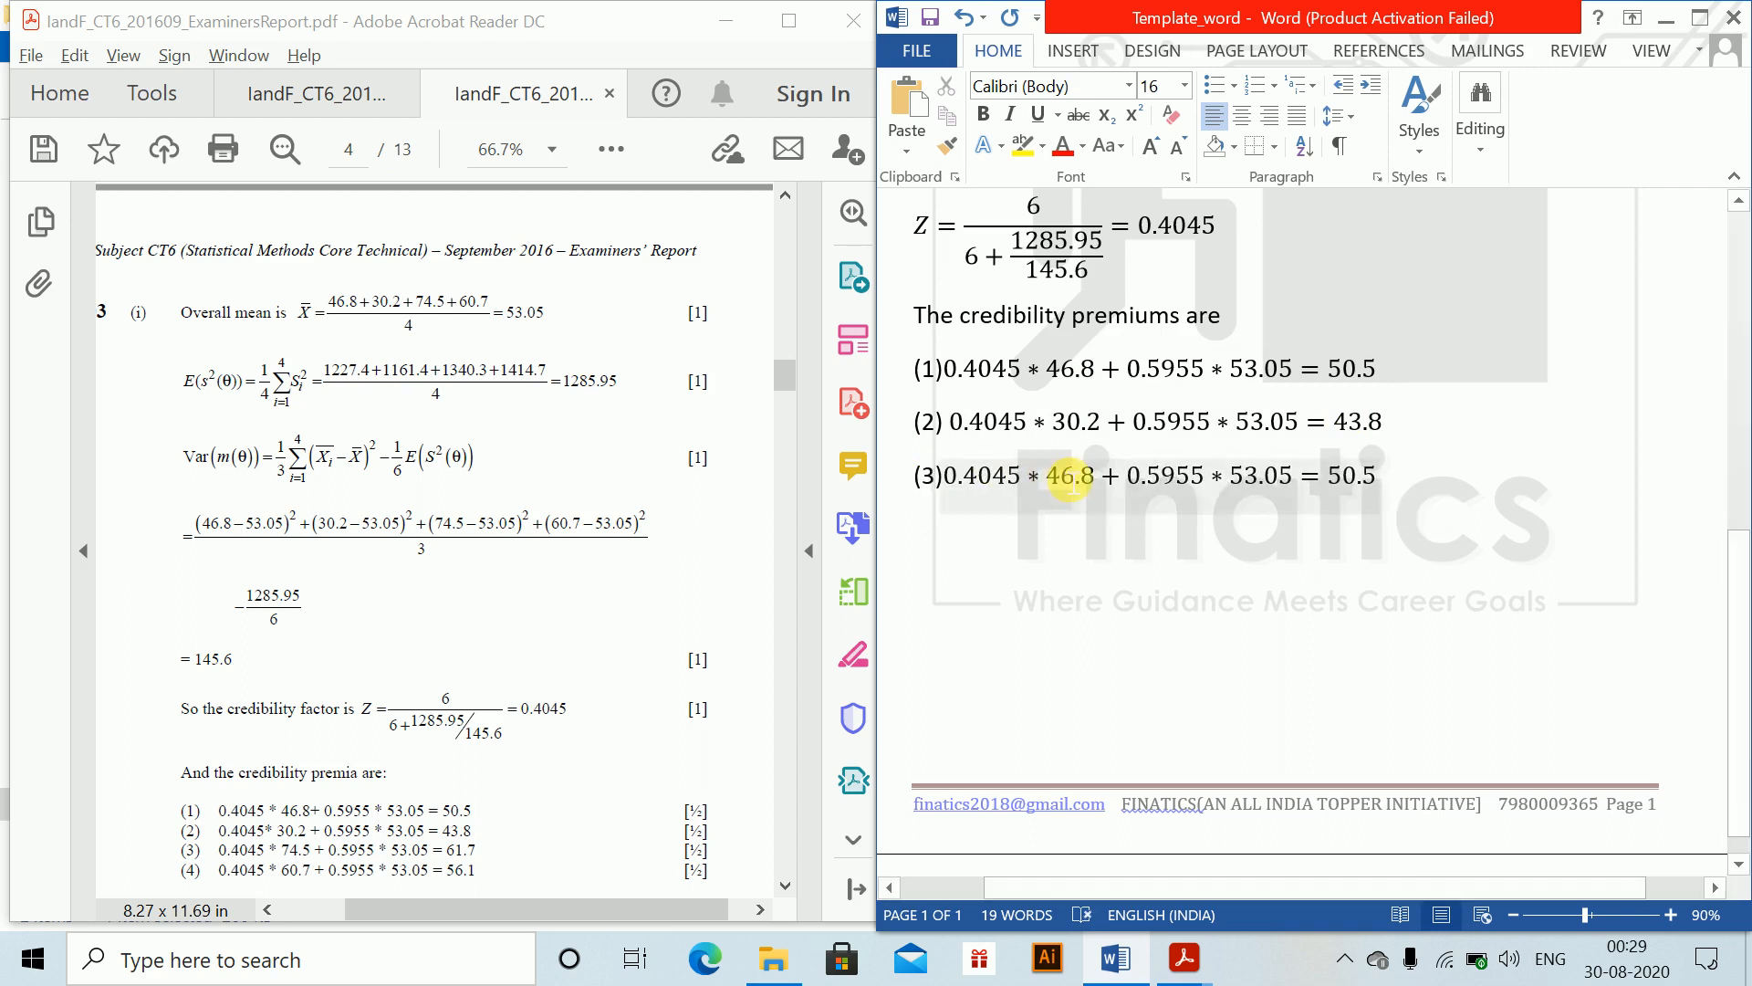
{"action": "key", "text": "BackSpace"}
{"action": "key", "text": "BackSpace"}
{"action": "key", "text": "BackSpace"}
{"action": "key", "text": "BackSpace"}
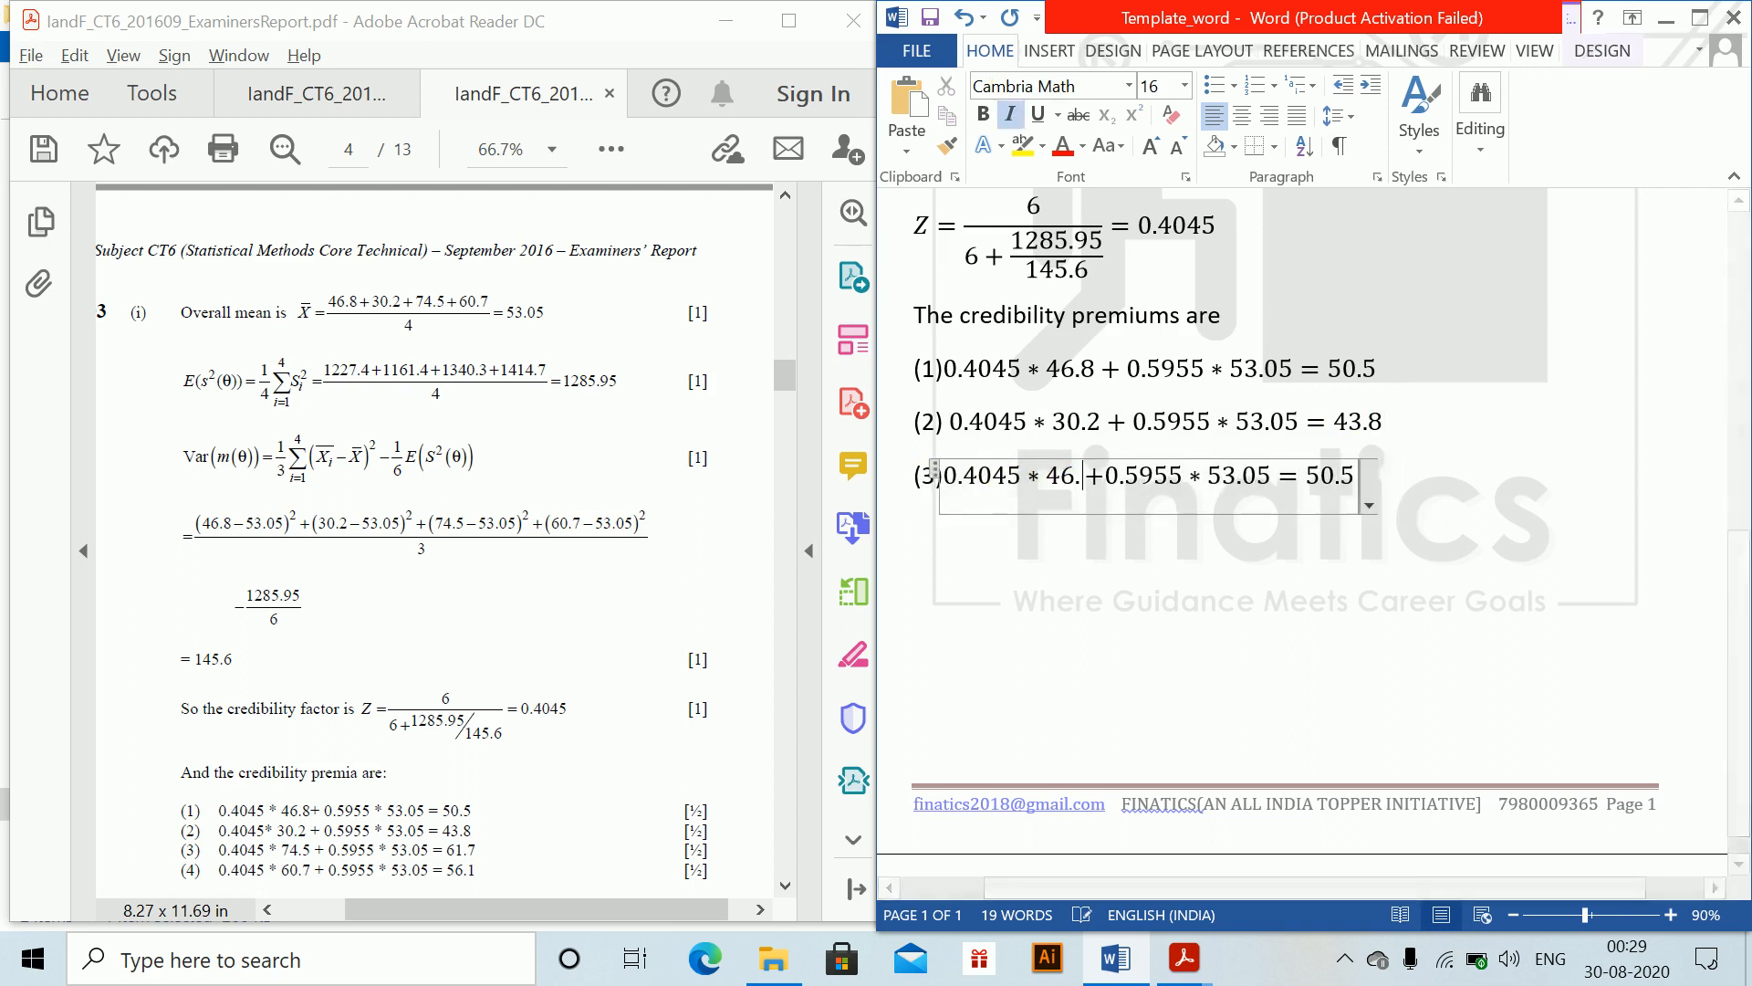
{"action": "type", "text": "74."}
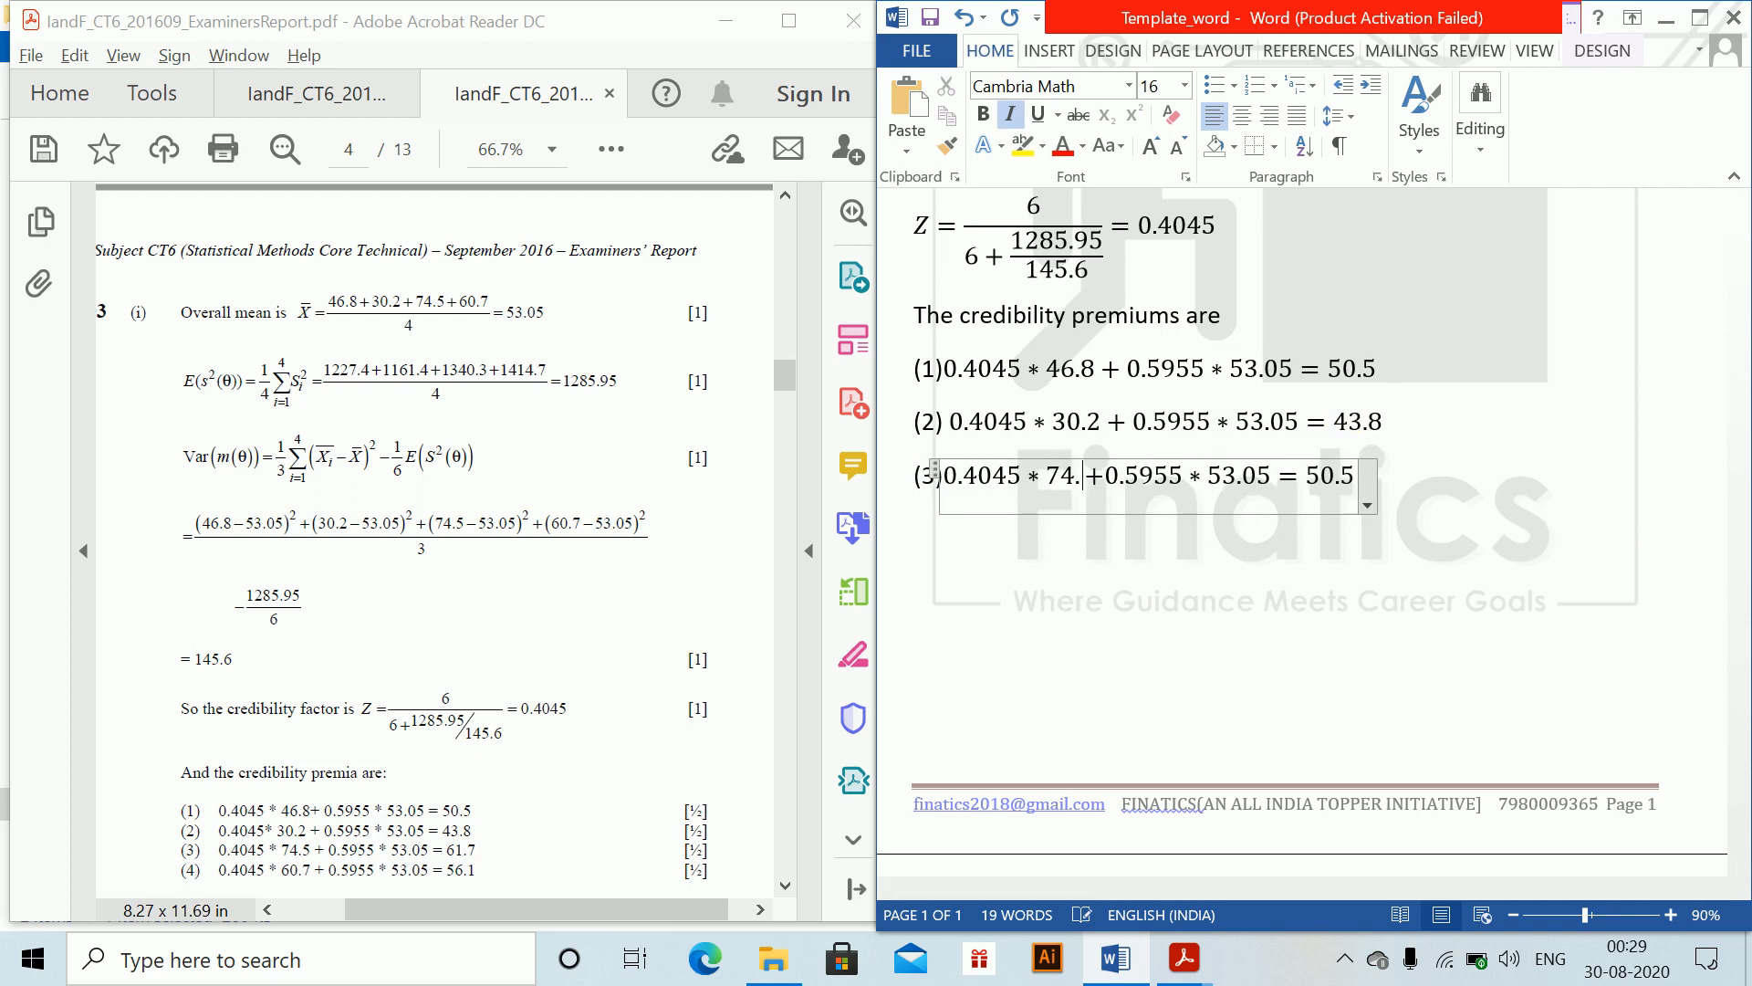
{"action": "type", "text": "5"}
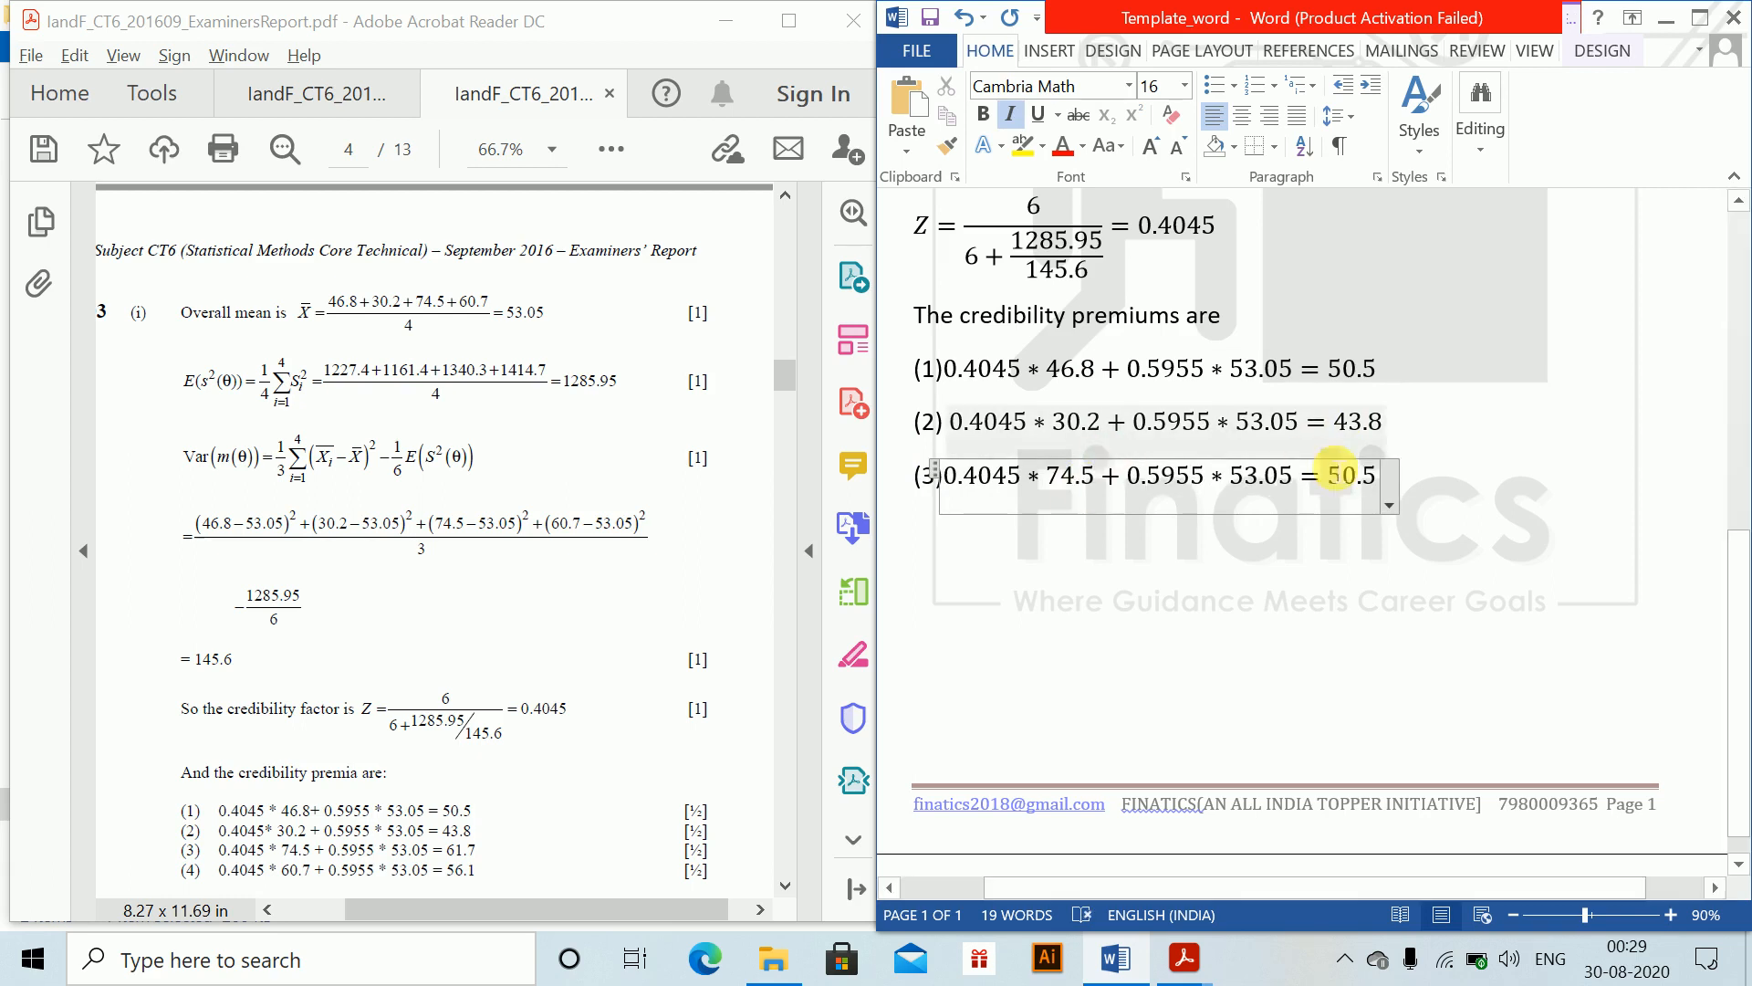
Step: Set the result of the line (3) equation to 61.7
{"action": "left_click", "coordinate": [1339, 481]}
{"action": "key", "text": "Delete"}
{"action": "key", "text": "Delete"}
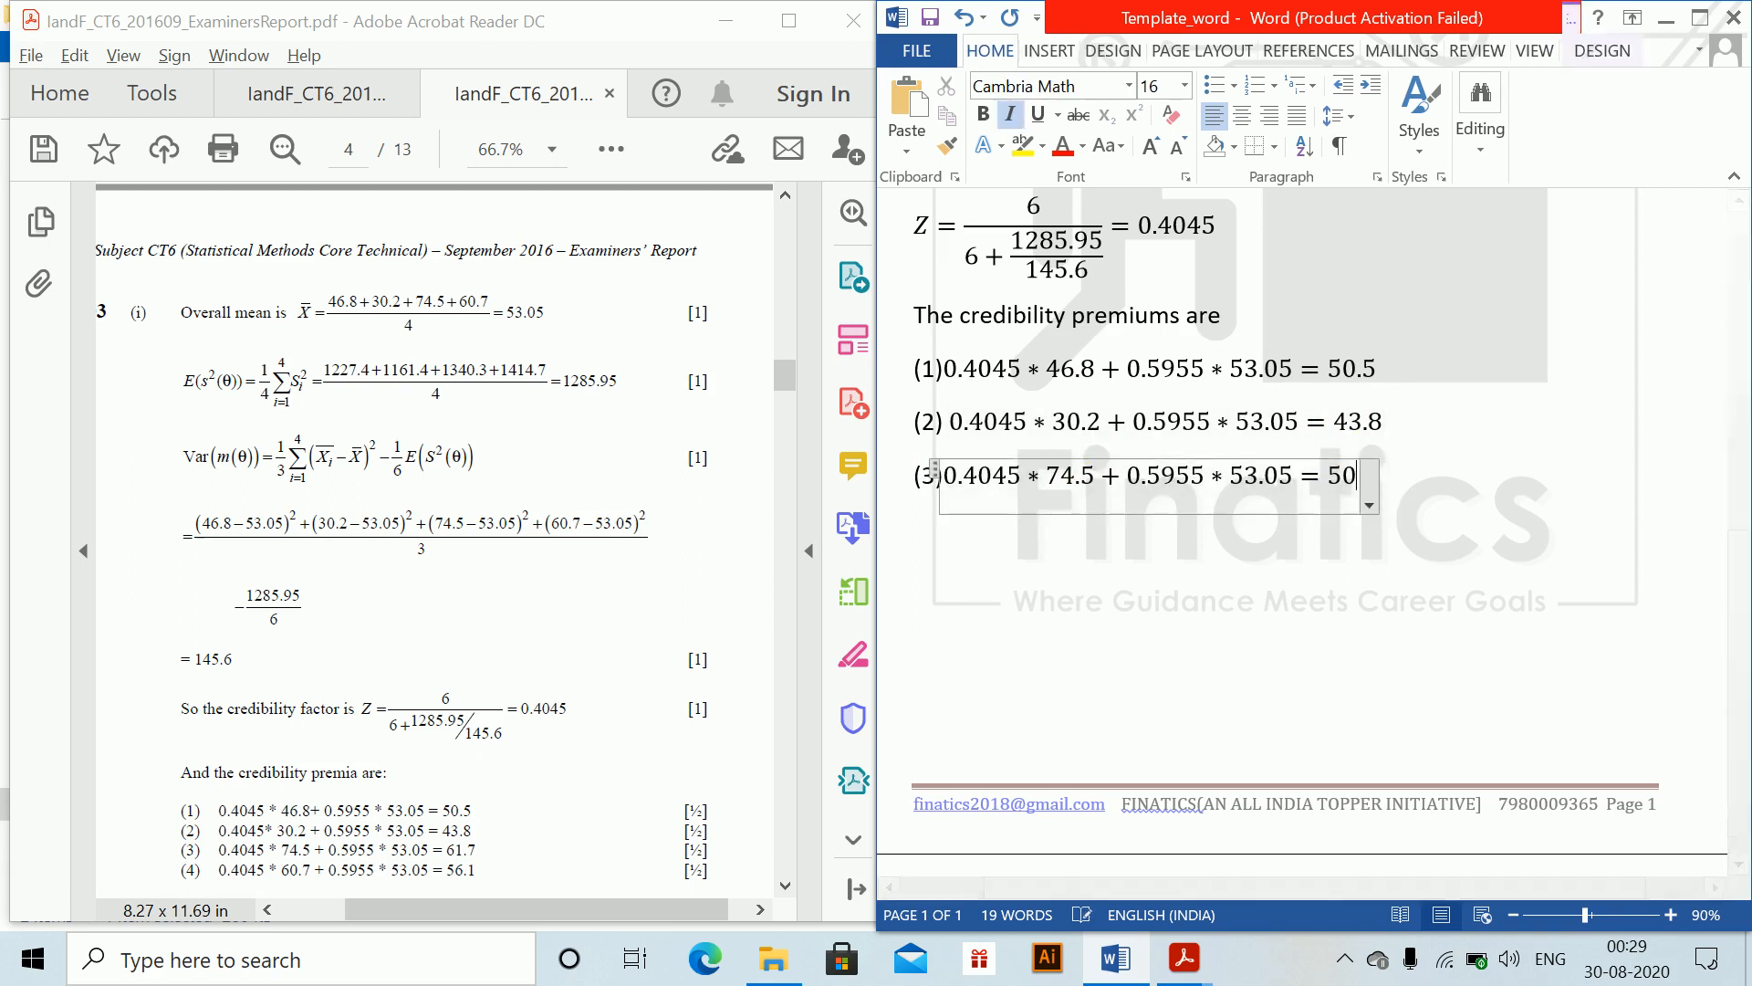
{"action": "key", "text": "BackSpace"}
{"action": "key", "text": "BackSpace"}
{"action": "type", "text": "61.7"}
{"action": "left_click", "coordinate": [1469, 475]}
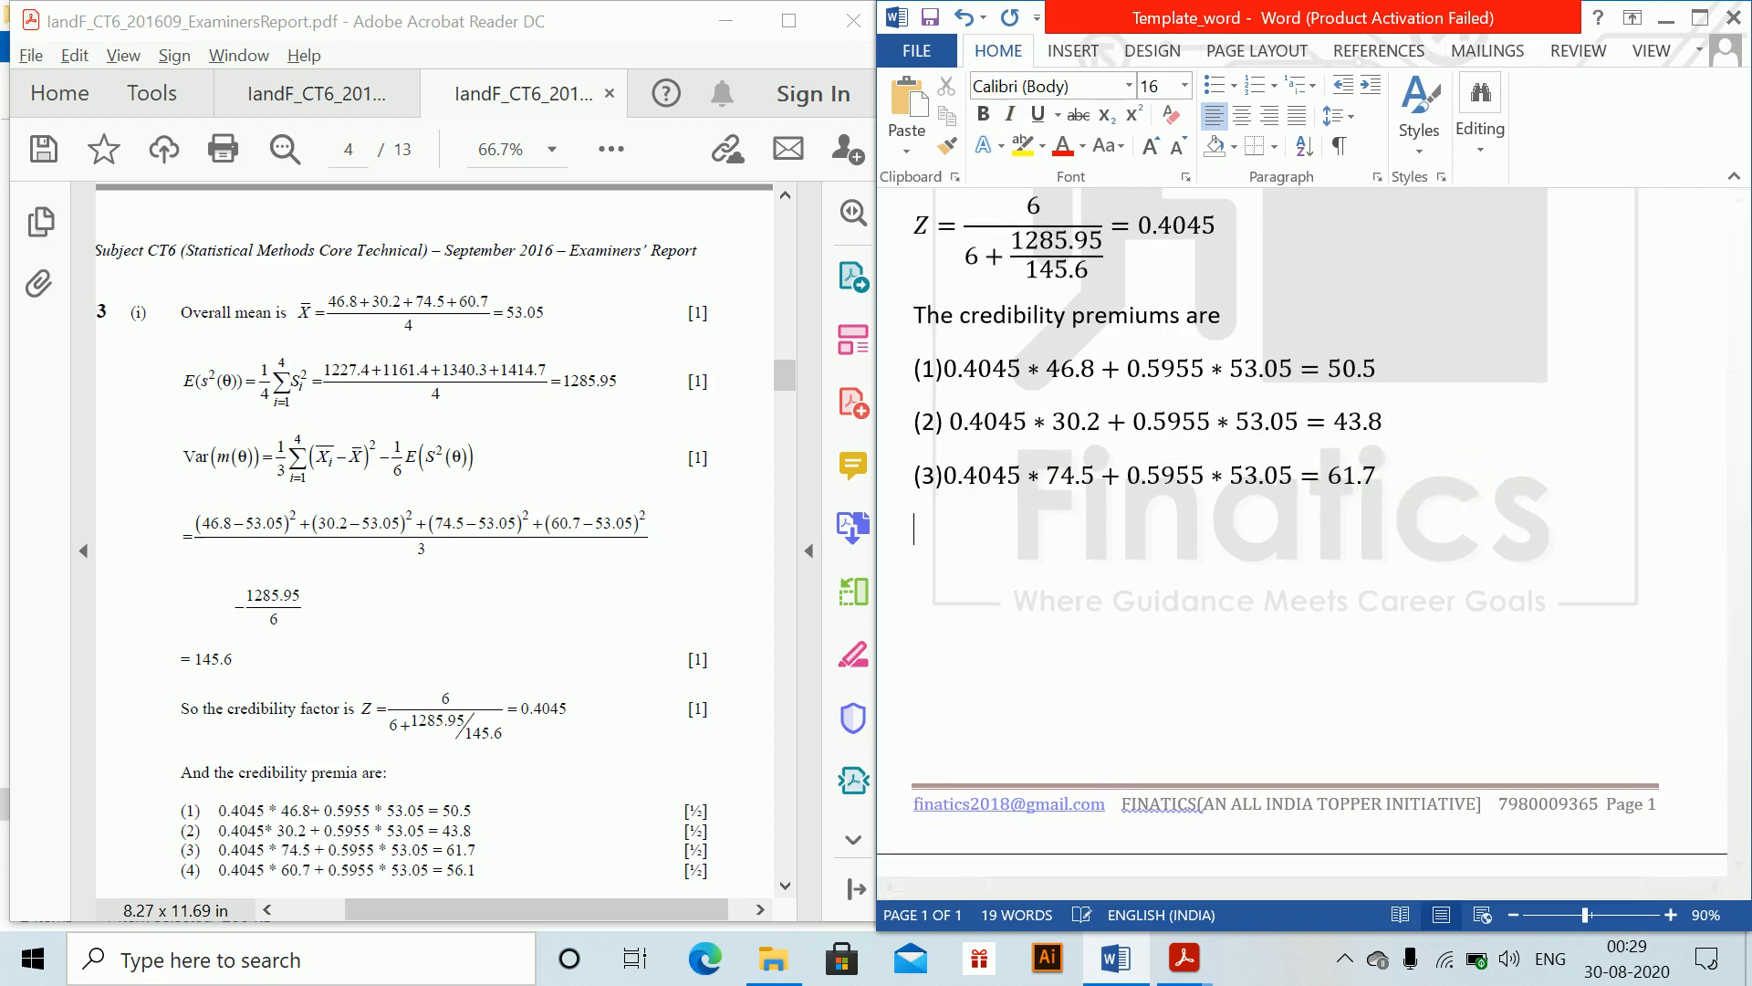
Step: Paste the copied premium line below line (3) and change its label to (4)
{"action": "key", "text": "Return"}
{"action": "type", "text": "(1)0.4045 * 46.8 + 0.5955 * 53.05 = 50.5"}
{"action": "left_click", "coordinate": [934, 531]}
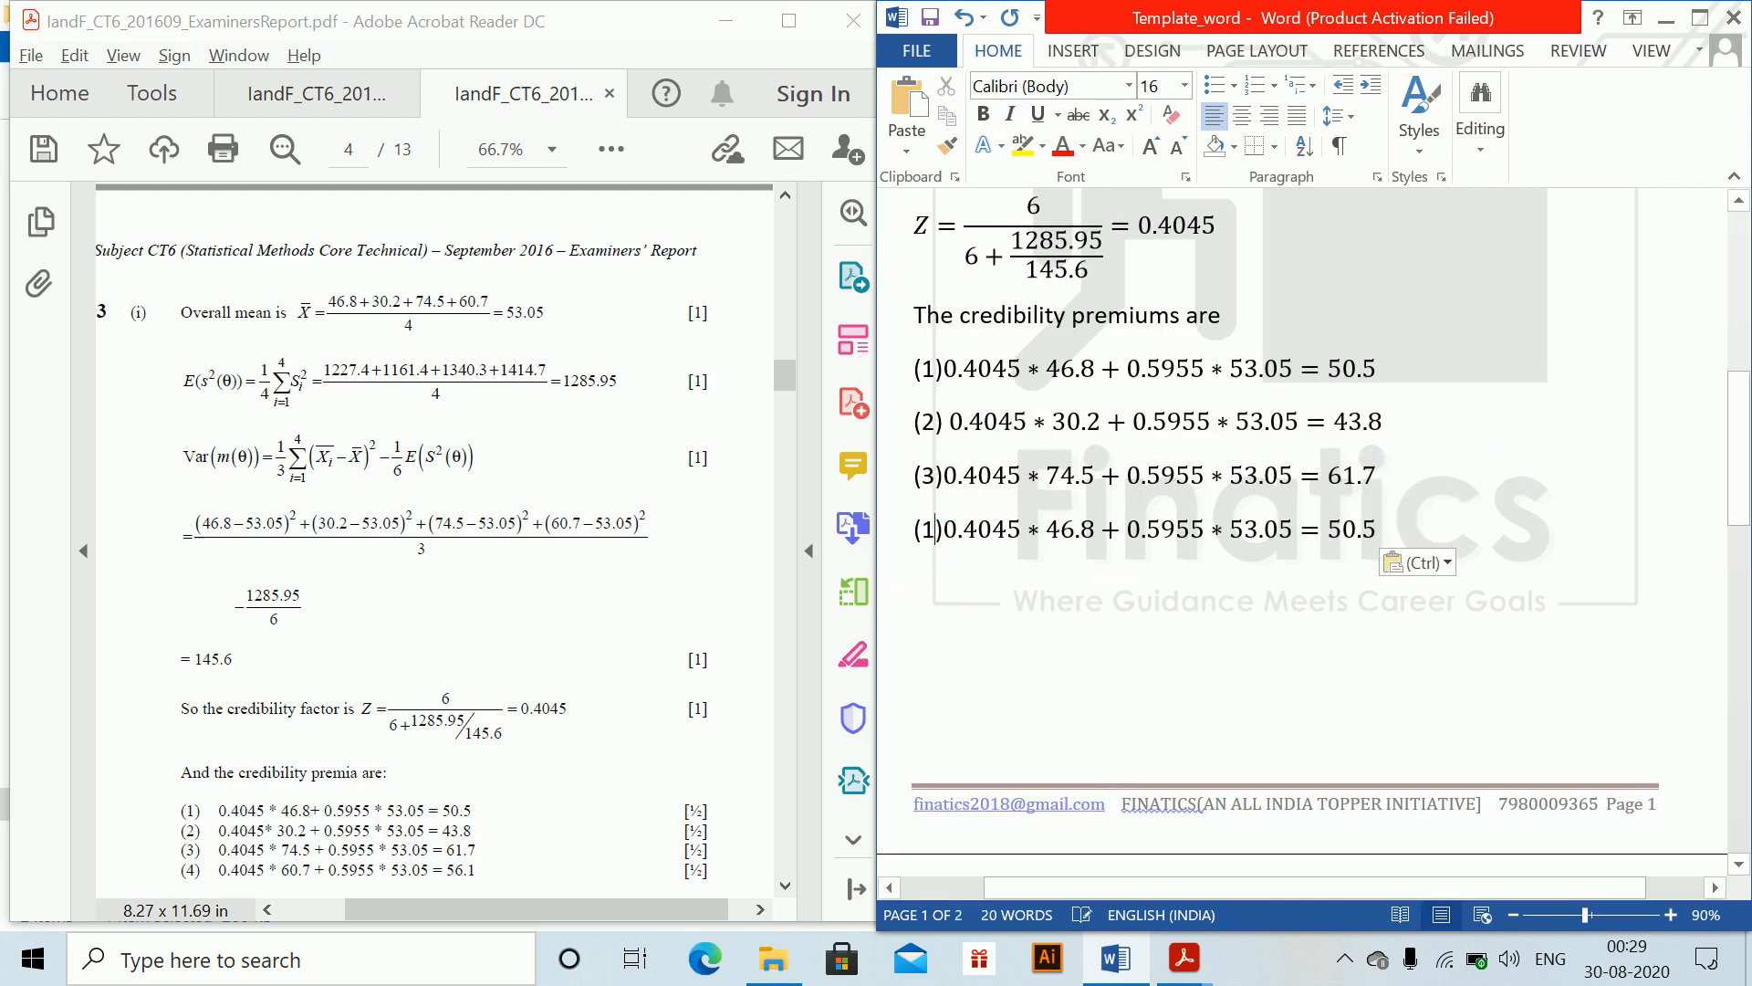
{"action": "key", "text": "BackSpace"}
{"action": "type", "text": "4"}
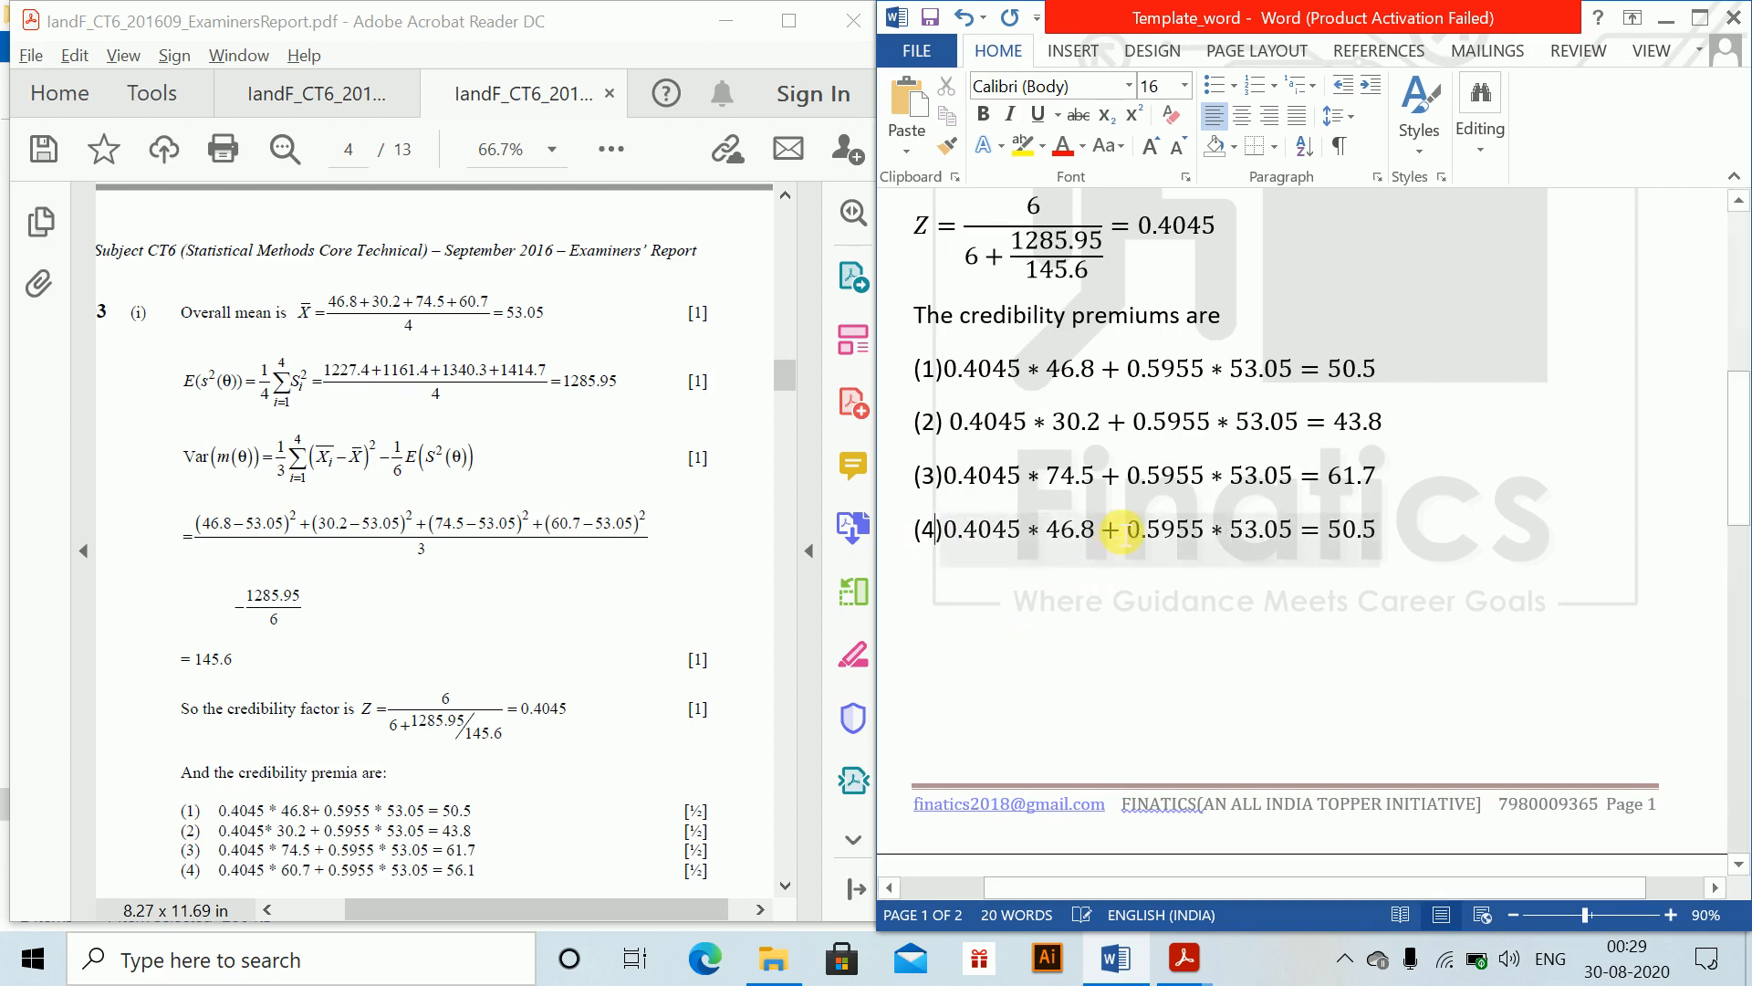
Step: In the line (4) equation, change the value multiplied by 0.4045 to 60.7
{"action": "left_click", "coordinate": [1086, 538]}
{"action": "key", "text": "BackSpace"}
{"action": "key", "text": "BackSpace"}
{"action": "key", "text": "BackSpace"}
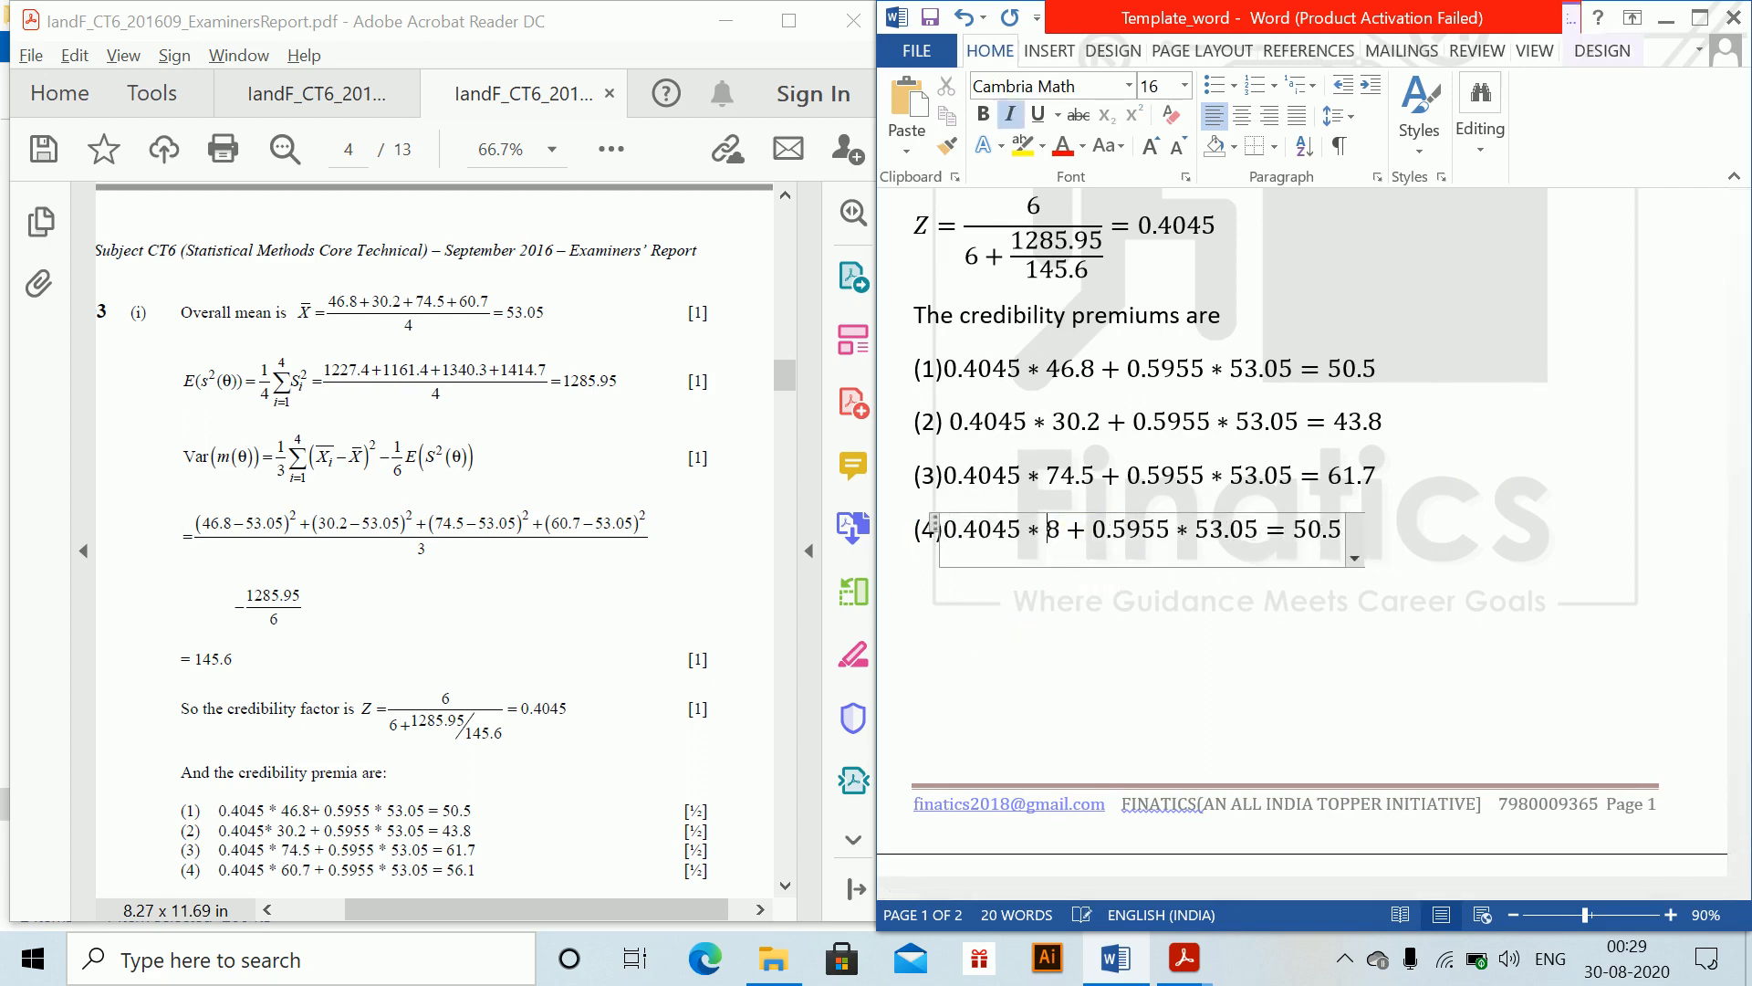
{"action": "key", "text": "BackSpace"}
{"action": "type", "text": "60.7"}
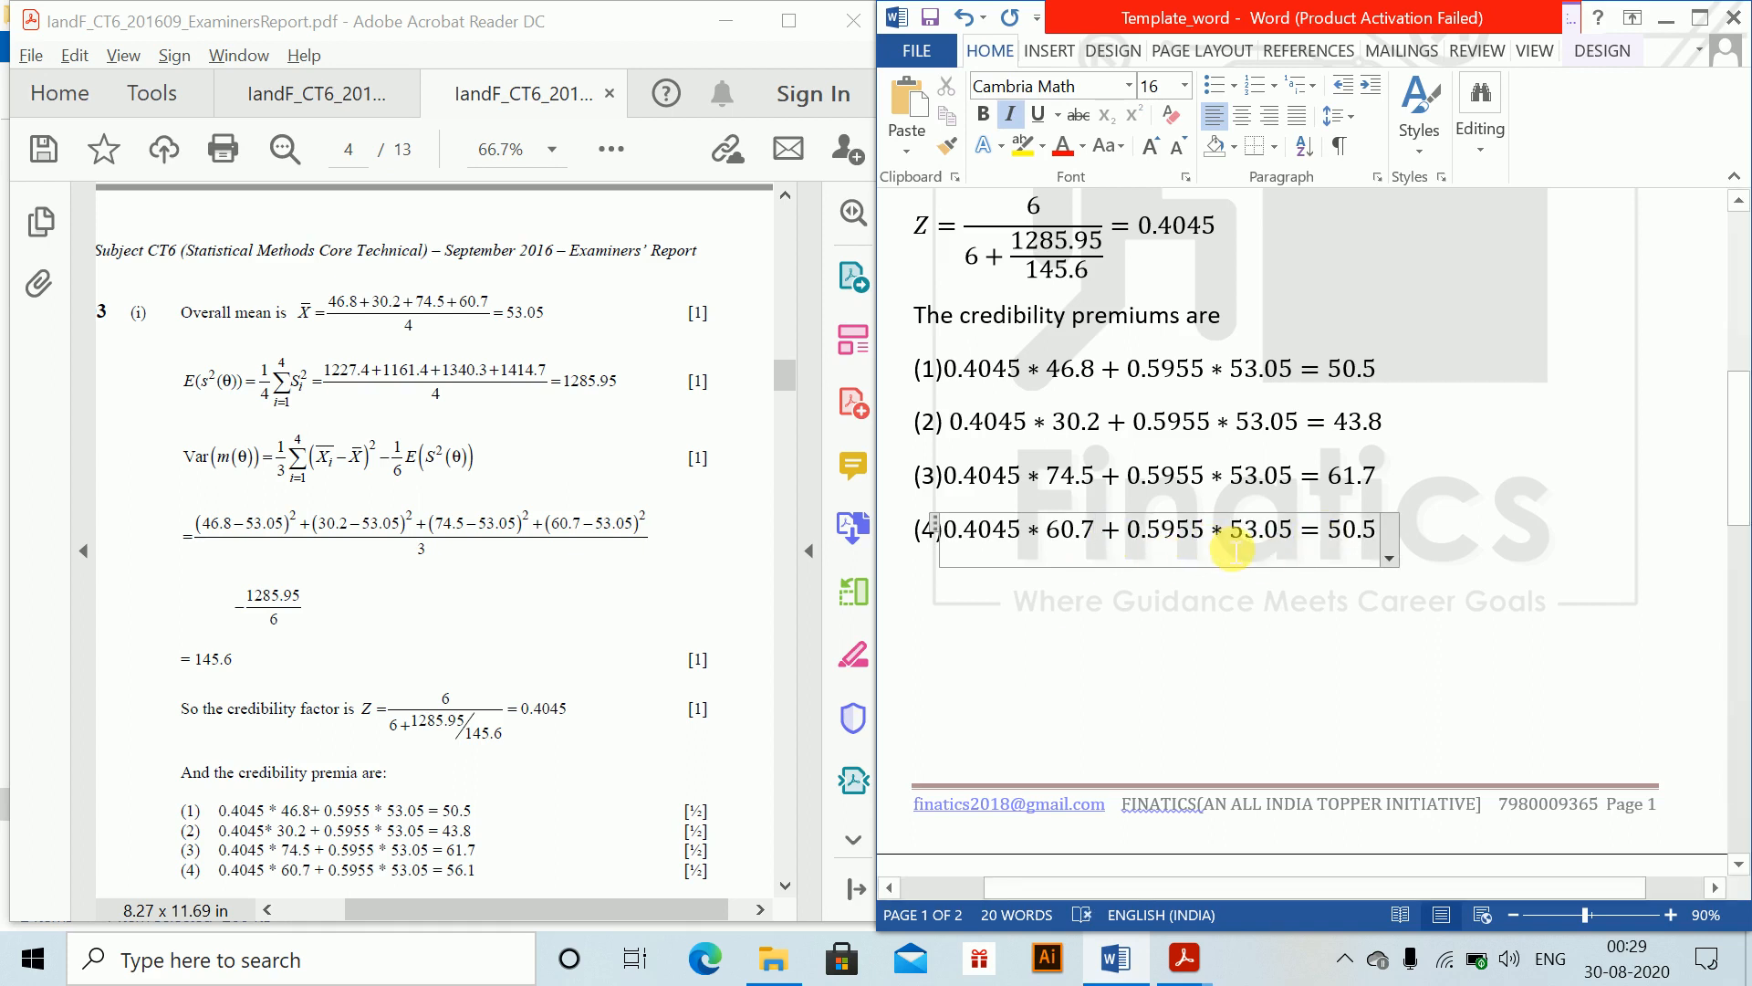
Step: Set the result of the line (4) equation to 56.1
{"action": "left_click", "coordinate": [1367, 533]}
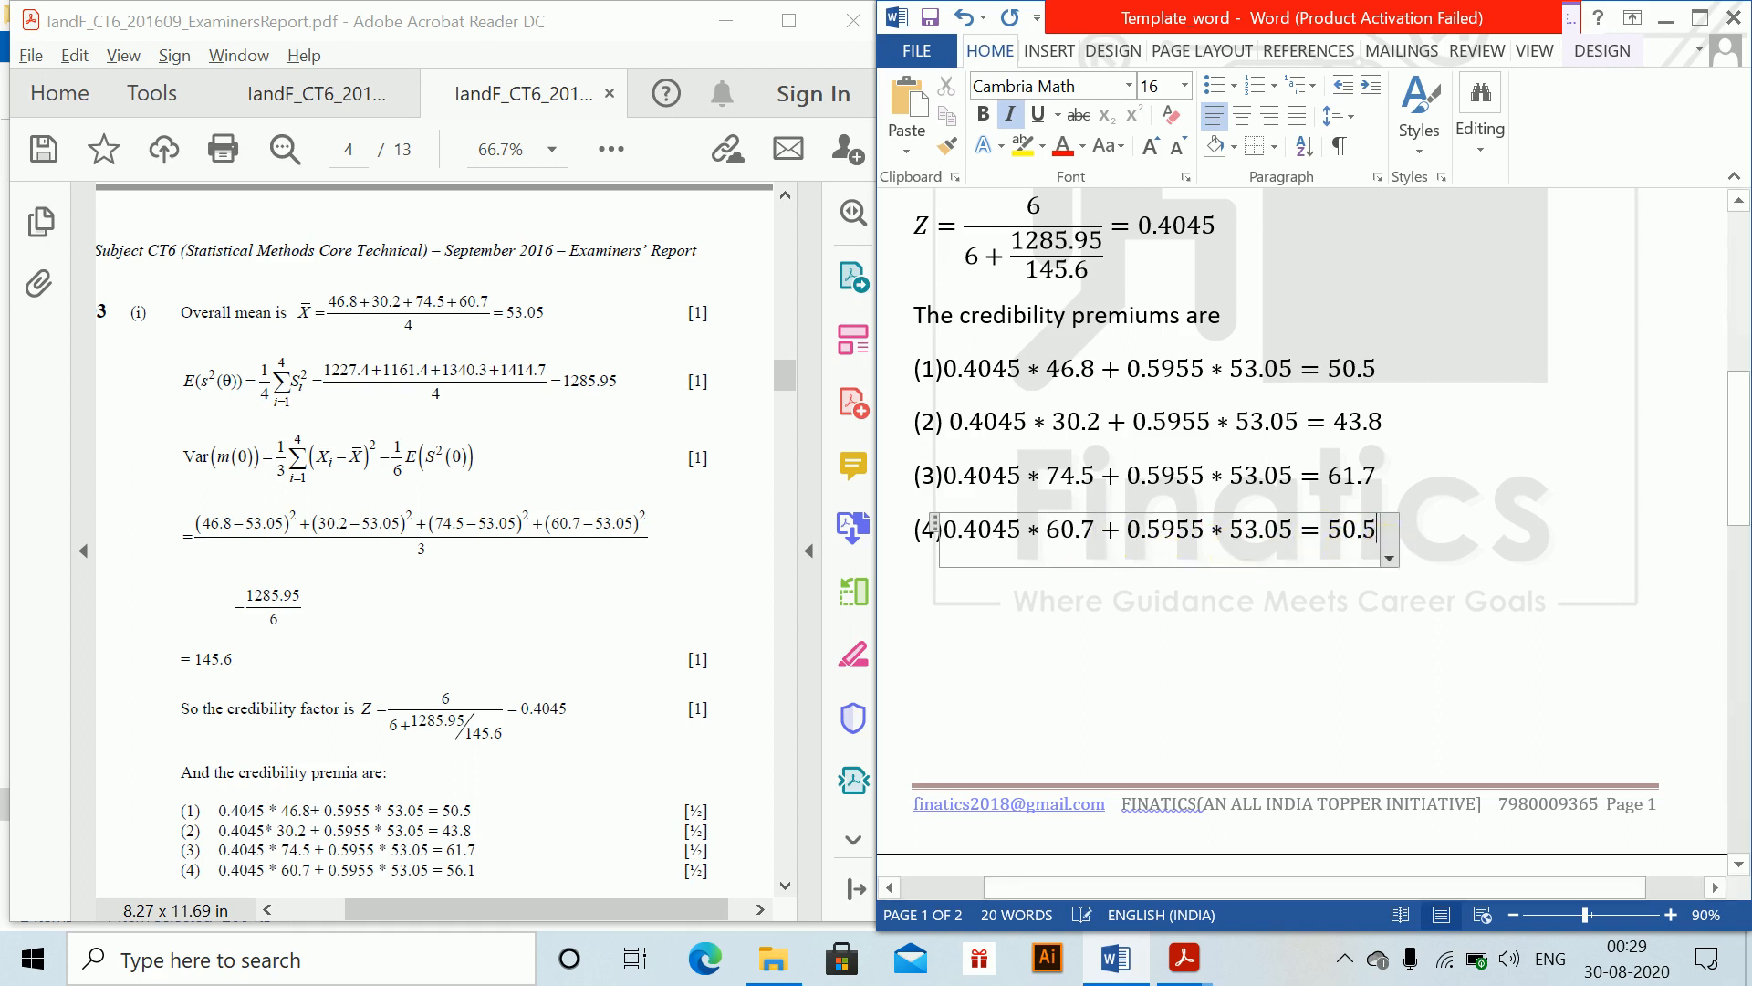
{"action": "key", "text": "BackSpace"}
{"action": "key", "text": "BackSpace"}
{"action": "key", "text": "BackSpace"}
{"action": "type", "text": "6.1"}
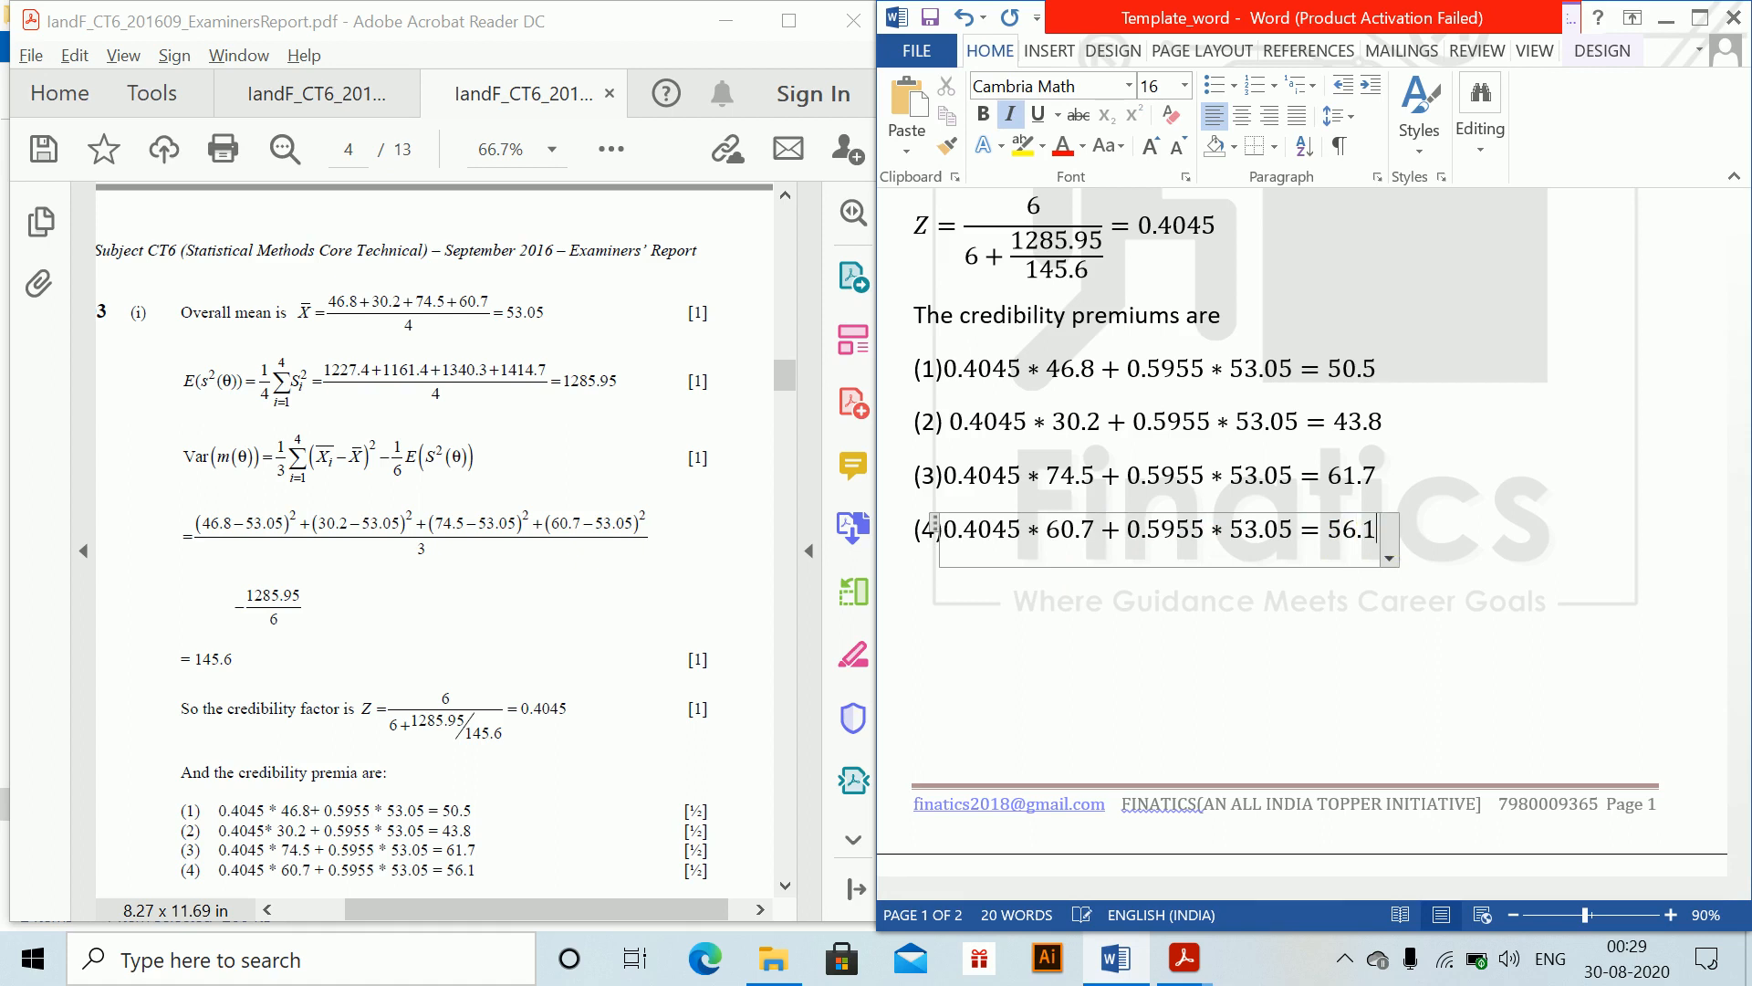
{"action": "left_click", "coordinate": [1459, 531]}
Step: Switch to the examiners' report in Acrobat Reader and examine part (ii) of solution 3
{"action": "left_click", "coordinate": [491, 598]}
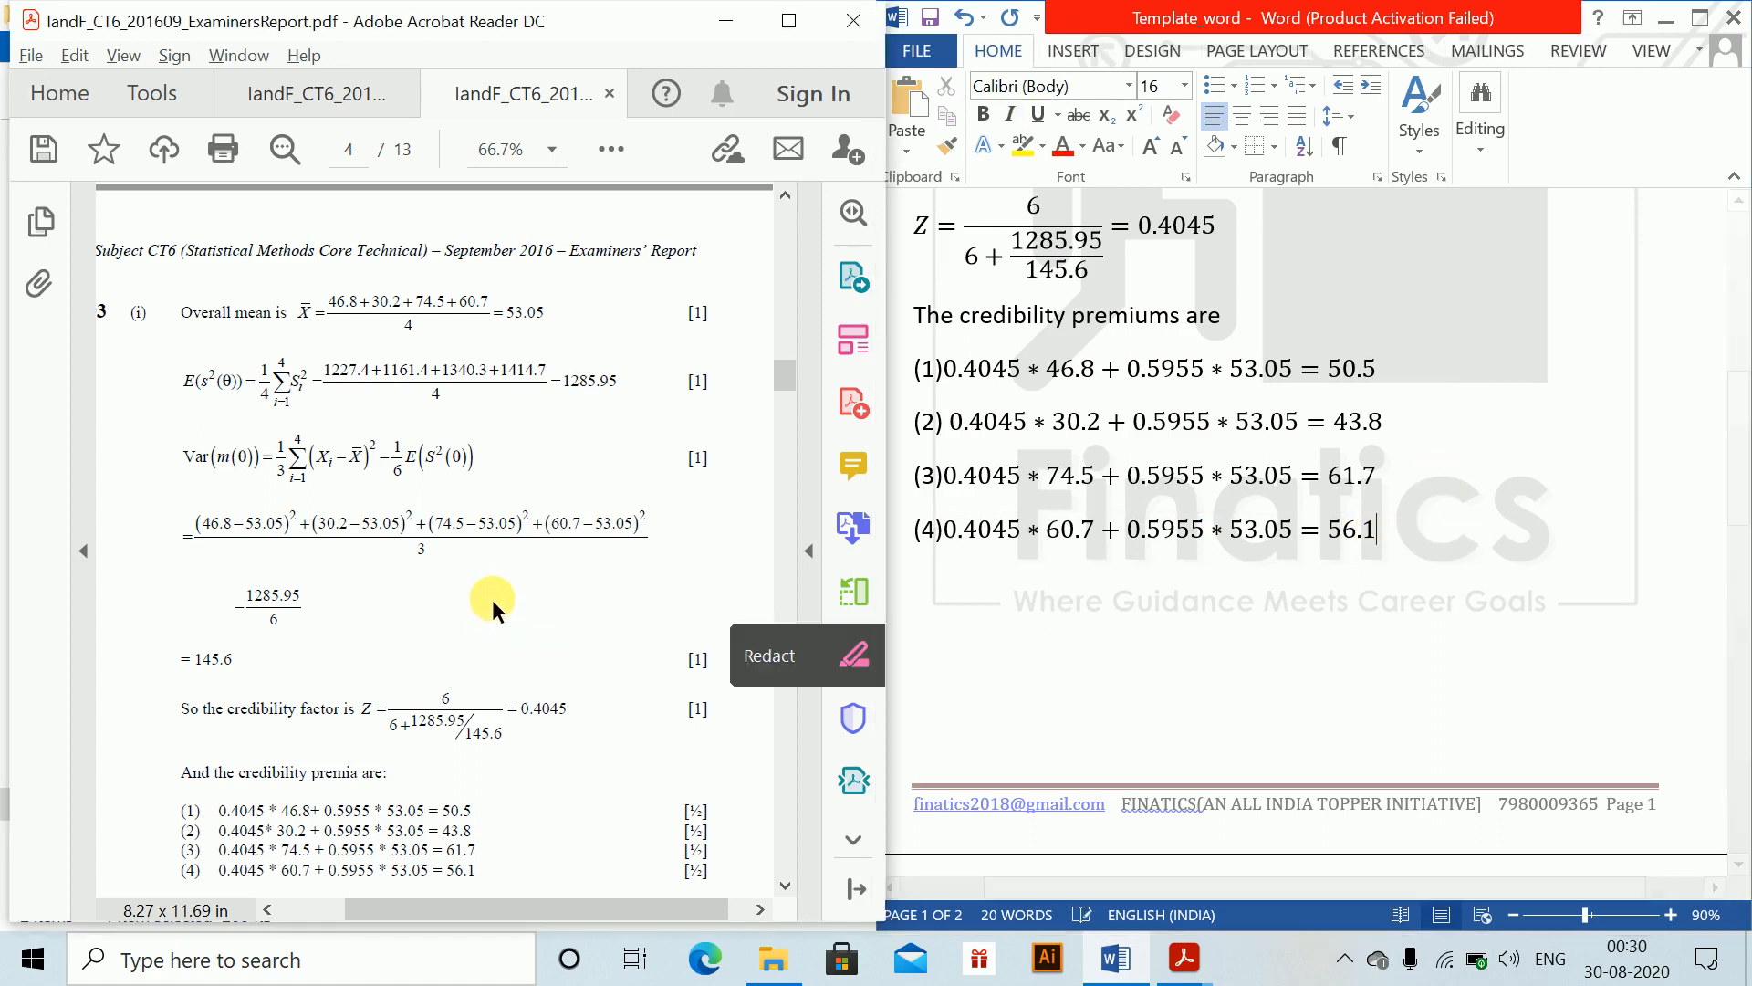
{"action": "scroll", "coordinate": [491, 599], "scroll_direction": "down", "scroll_amount": 8}
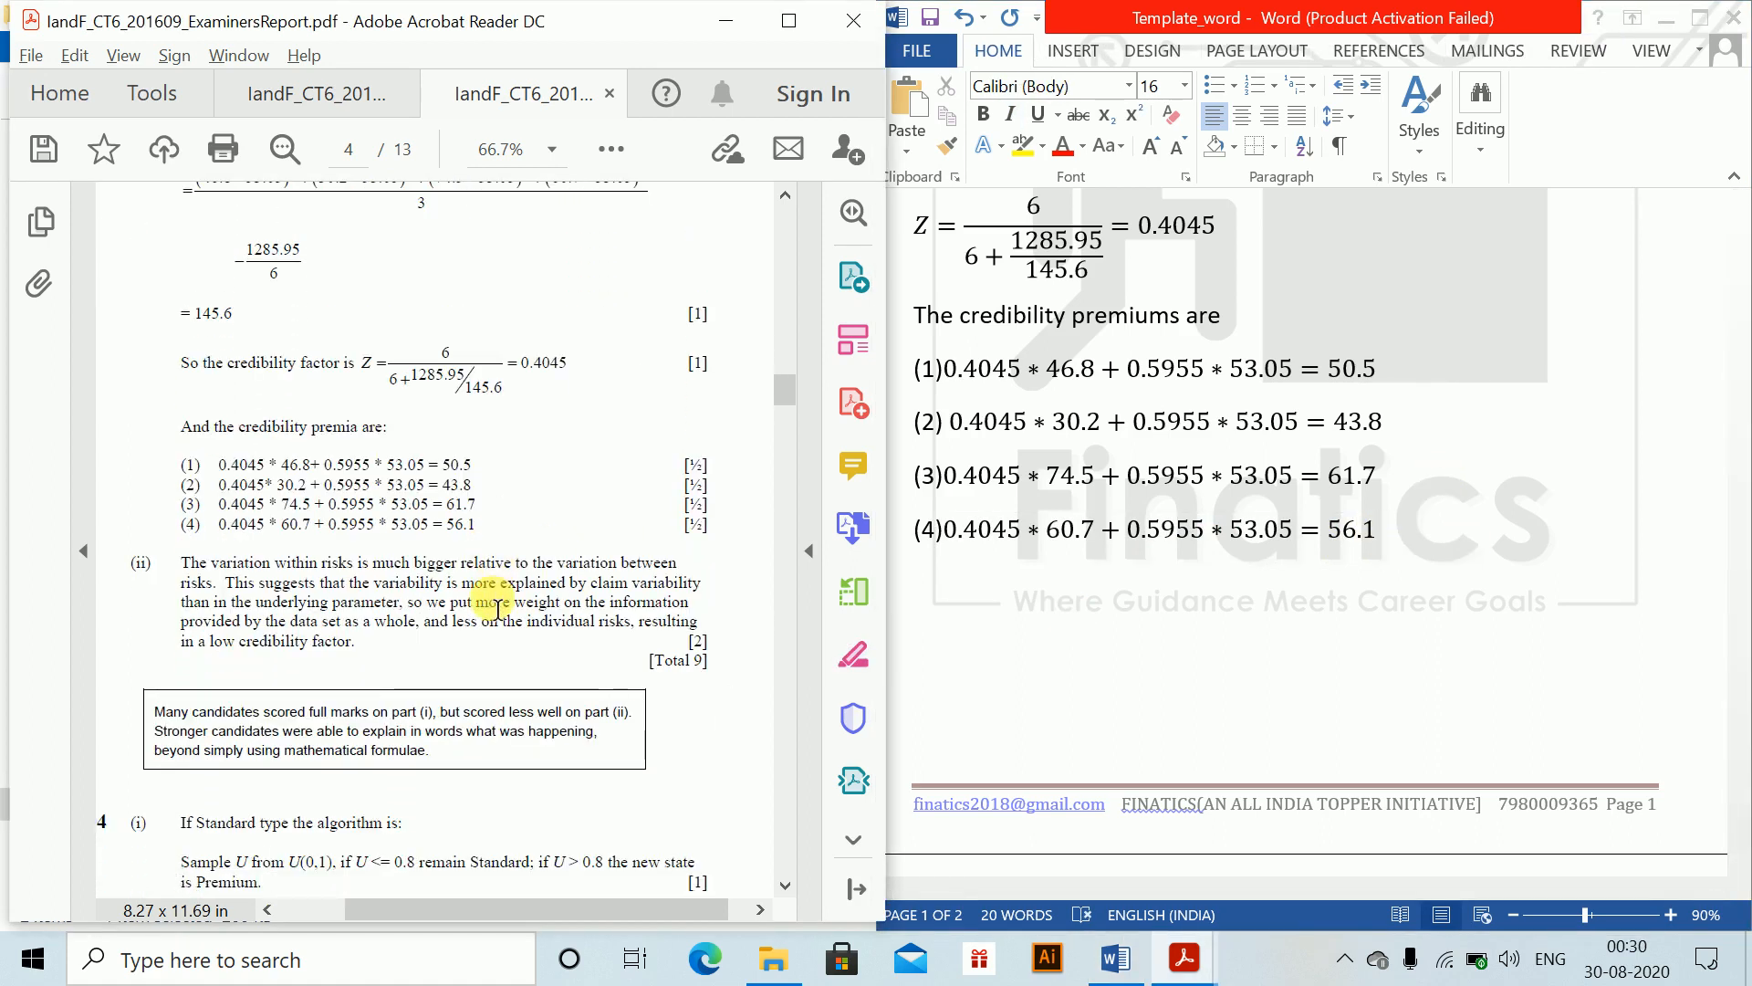